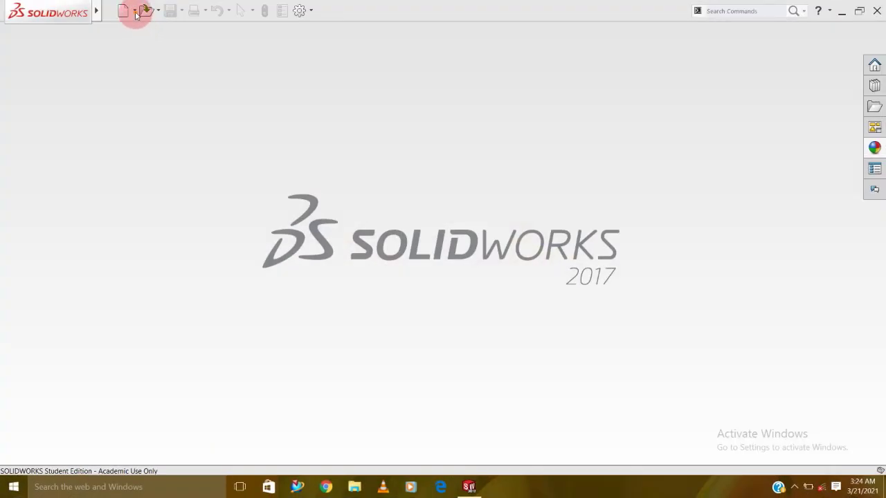
Step: Create a new blank SOLIDWORKS Part document
{"action": "left_click", "coordinate": [137, 14]}
{"action": "left_click", "coordinate": [138, 26]}
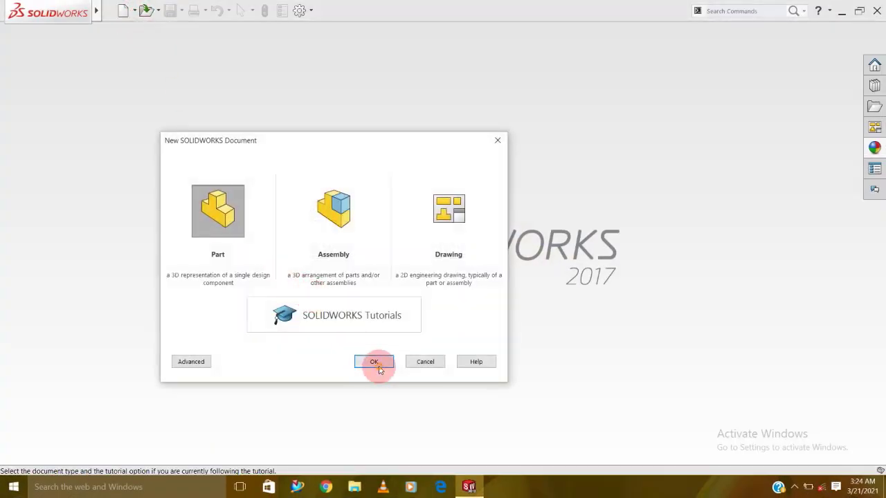
{"action": "left_click", "coordinate": [377, 365]}
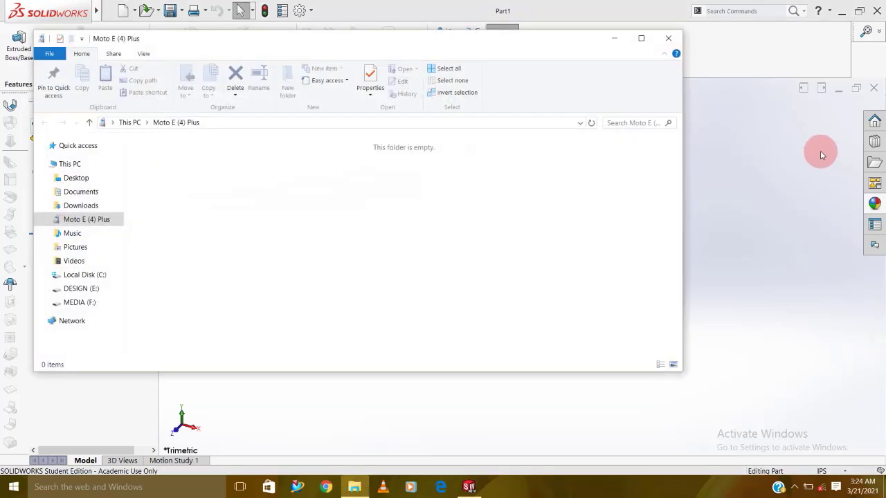
Step: On the Top Plane, sketch a centre rectangle around the origin
{"action": "left_click", "coordinate": [678, 39]}
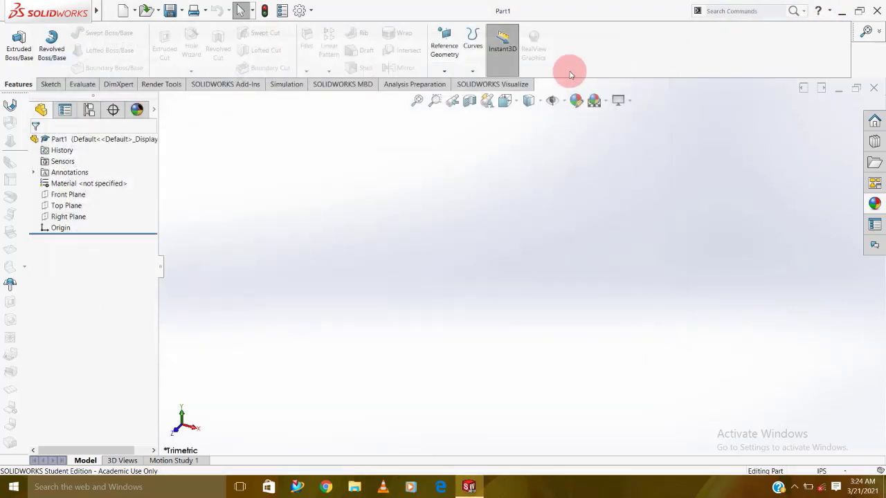
{"action": "left_click", "coordinate": [77, 196]}
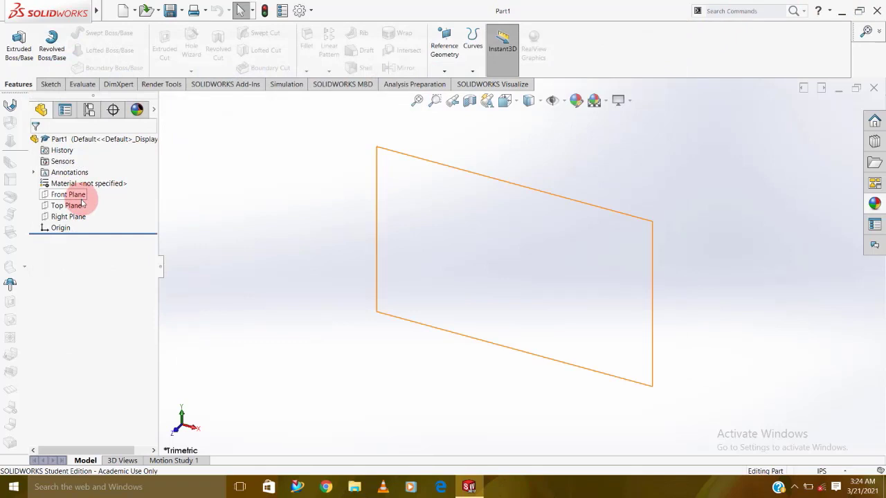
{"action": "left_click", "coordinate": [78, 206]}
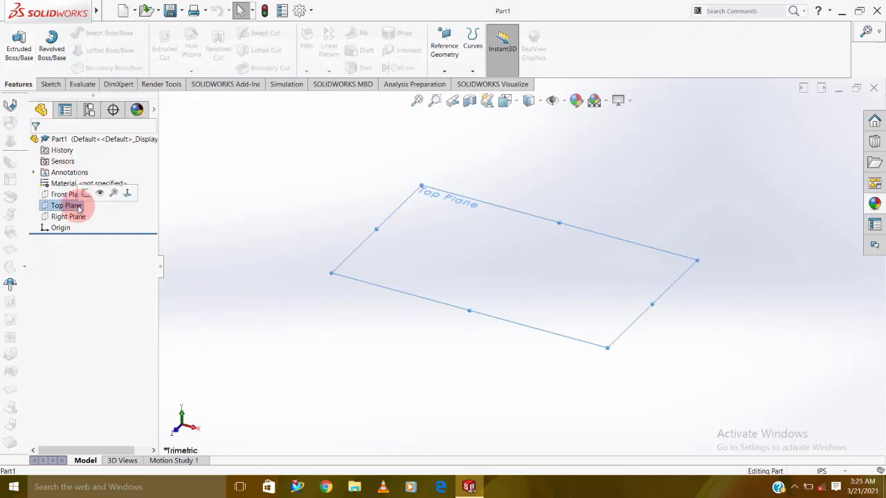
{"action": "left_click", "coordinate": [86, 194]}
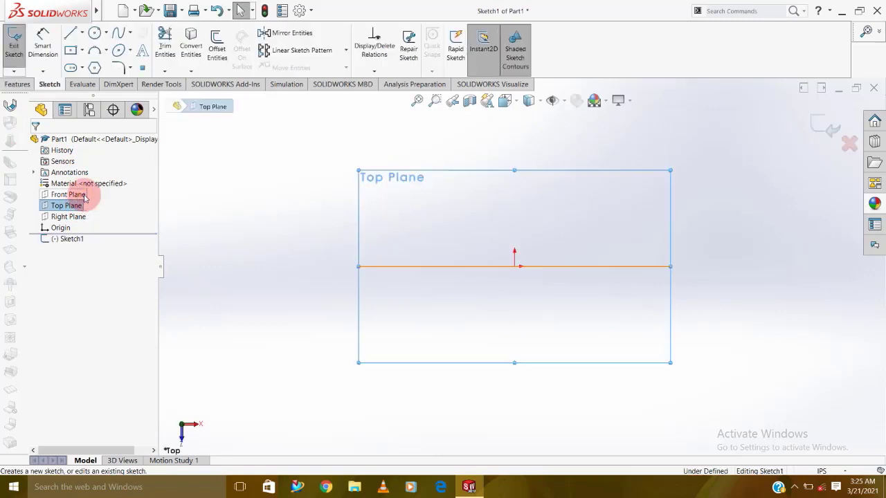
{"action": "left_click", "coordinate": [81, 51]}
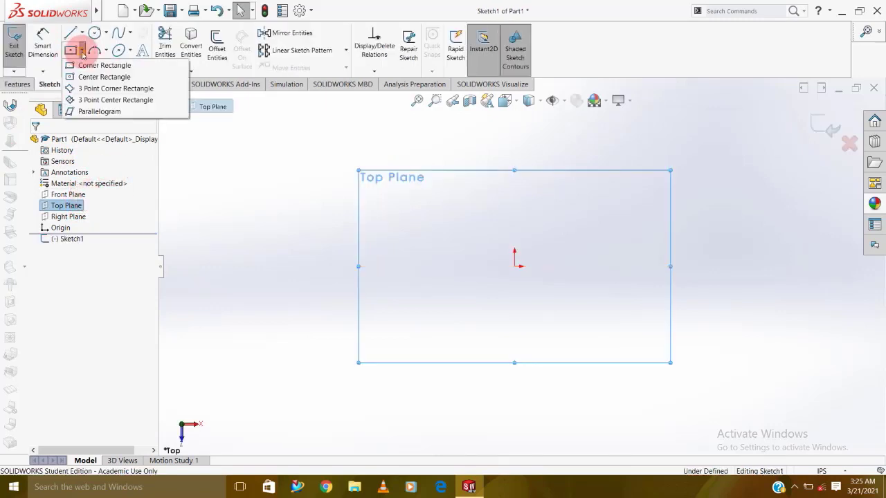
{"action": "left_click", "coordinate": [103, 77]}
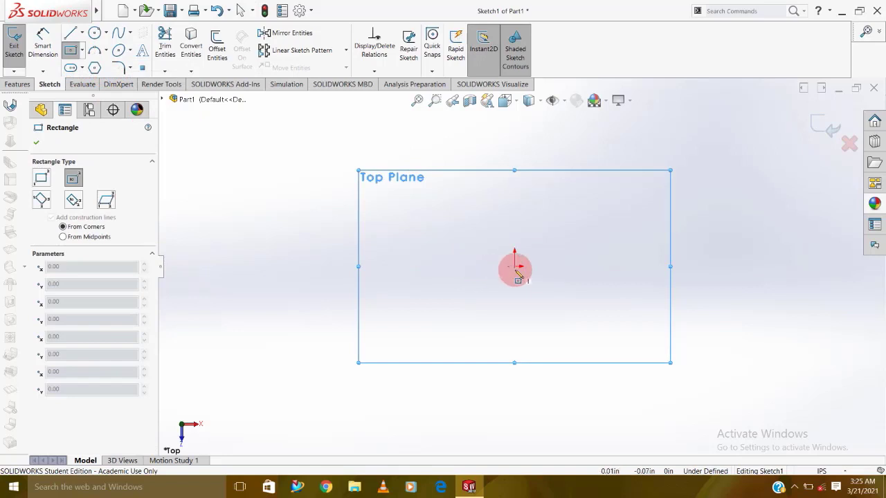
{"action": "left_click_drag", "start_coordinate": [515, 268], "coordinate": [409, 161]}
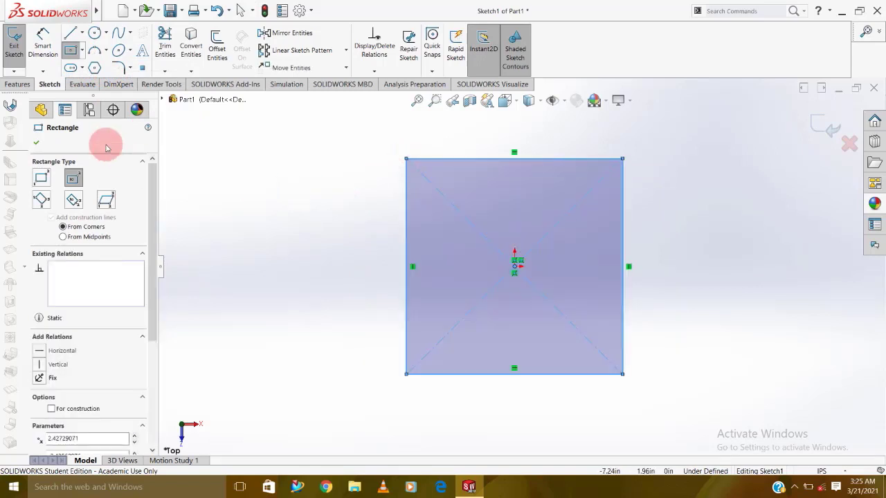
{"action": "left_click", "coordinate": [12, 54]}
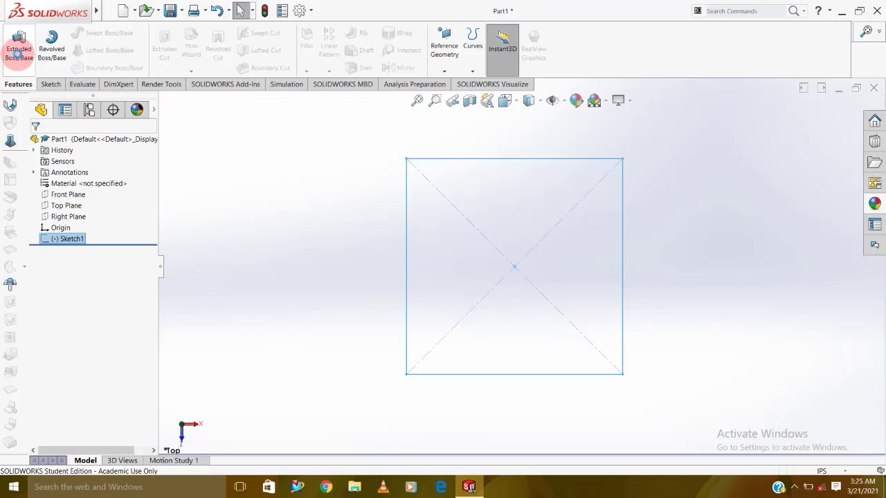
Step: Dimension the rectangle's top edge to 5 in and left edge to 5 in, then exit the sketch
{"action": "double_click", "coordinate": [430, 158]}
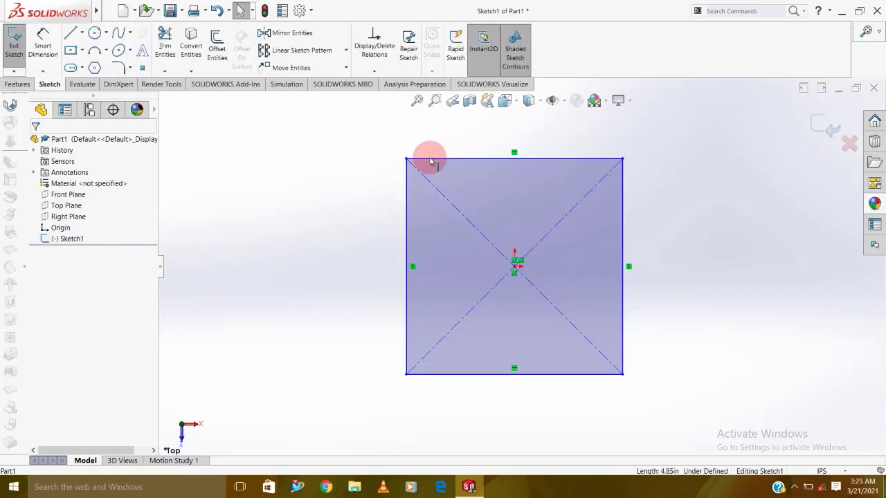
{"action": "left_click", "coordinate": [43, 43]}
{"action": "left_click", "coordinate": [478, 158]}
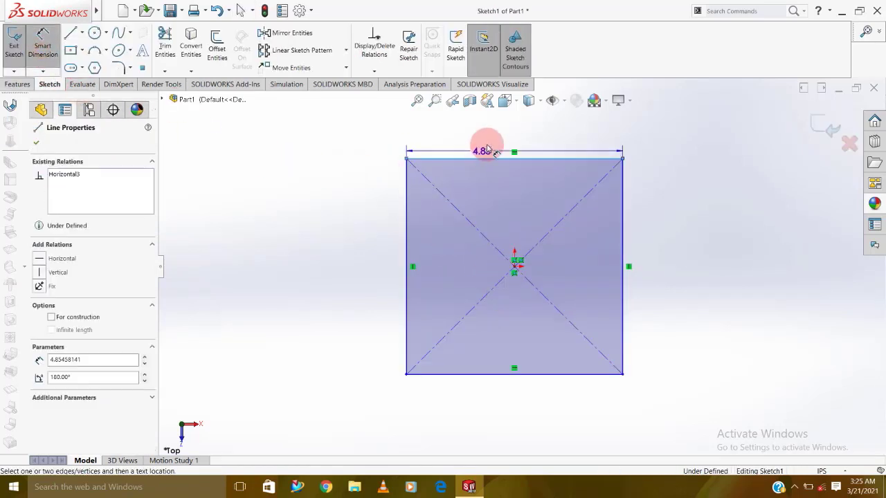
{"action": "left_click", "coordinate": [516, 134]}
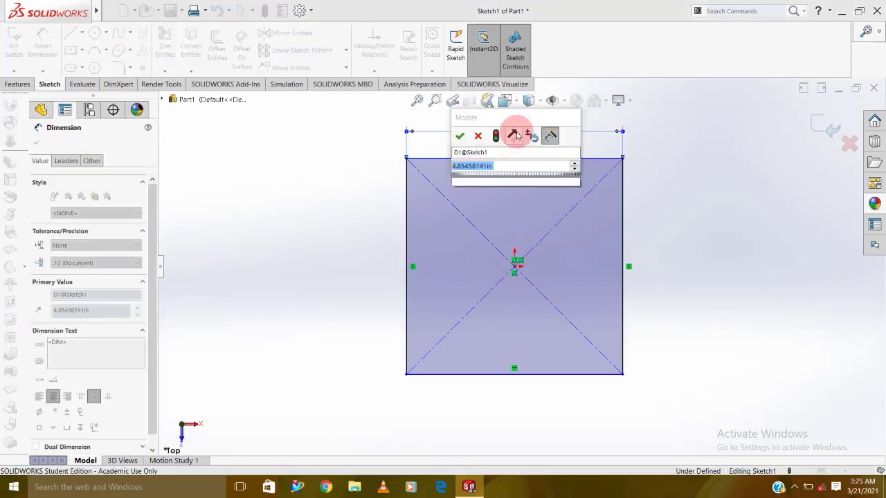
{"action": "type", "text": "5"}
{"action": "key", "text": "Return"}
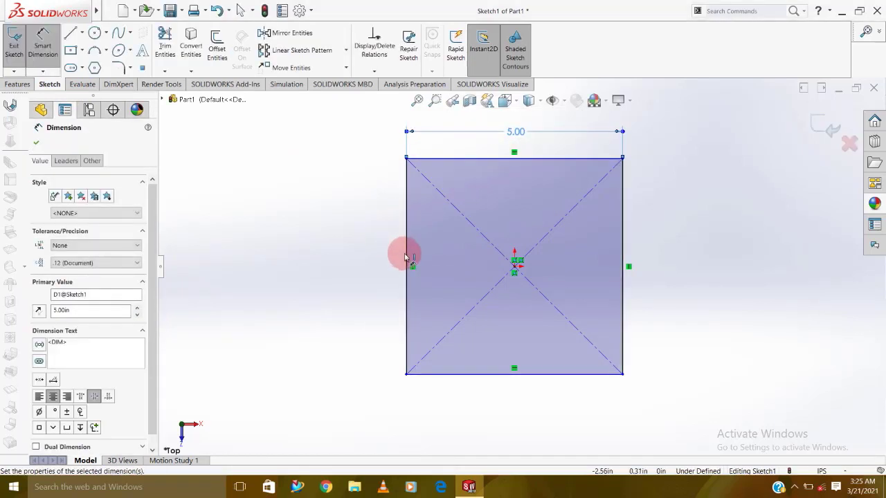
{"action": "left_click", "coordinate": [406, 253]}
{"action": "left_click", "coordinate": [358, 256]}
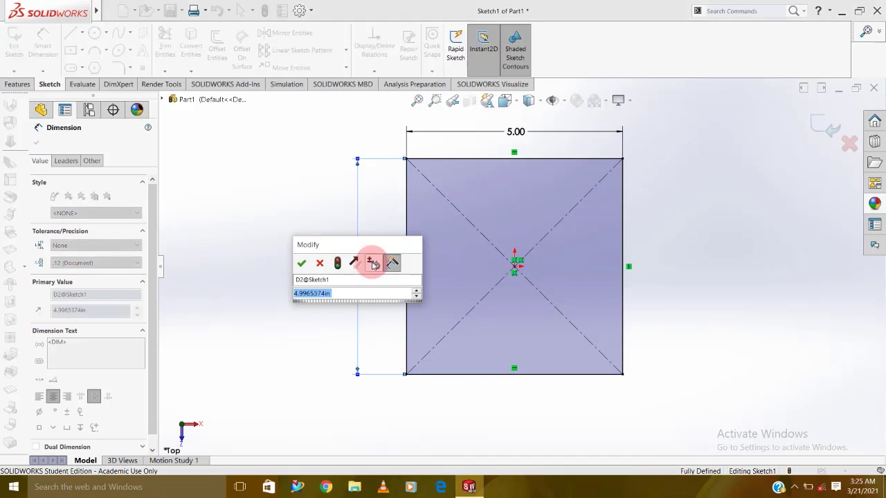
{"action": "type", "text": "5"}
{"action": "key", "text": "Return"}
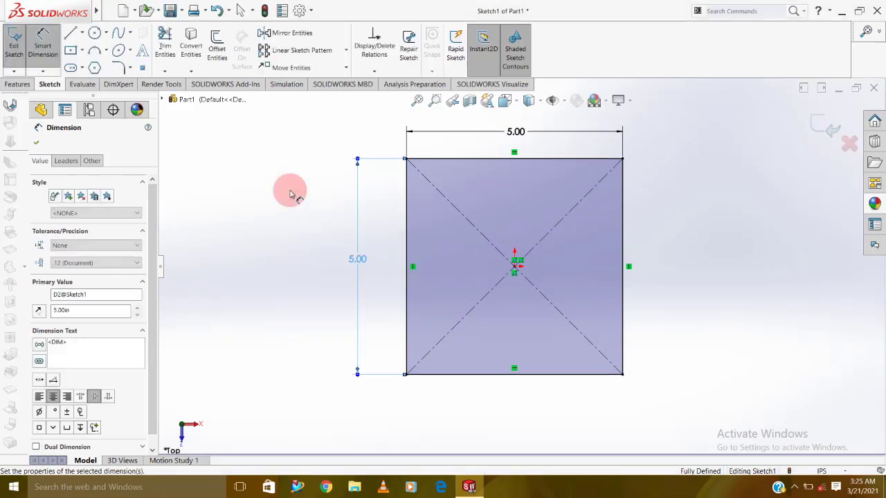
{"action": "left_click", "coordinate": [23, 61]}
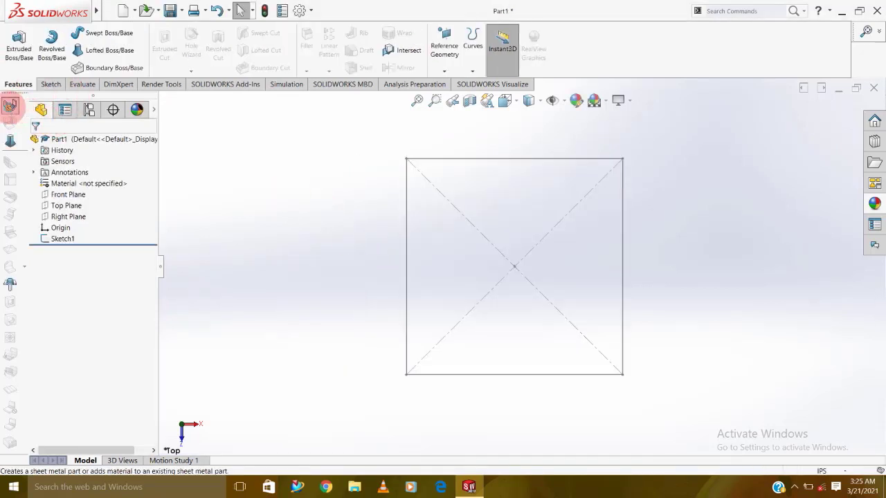
Step: Make Sketch1 a sheet-metal Base Flange 0.05 in thick
{"action": "left_click", "coordinate": [9, 108]}
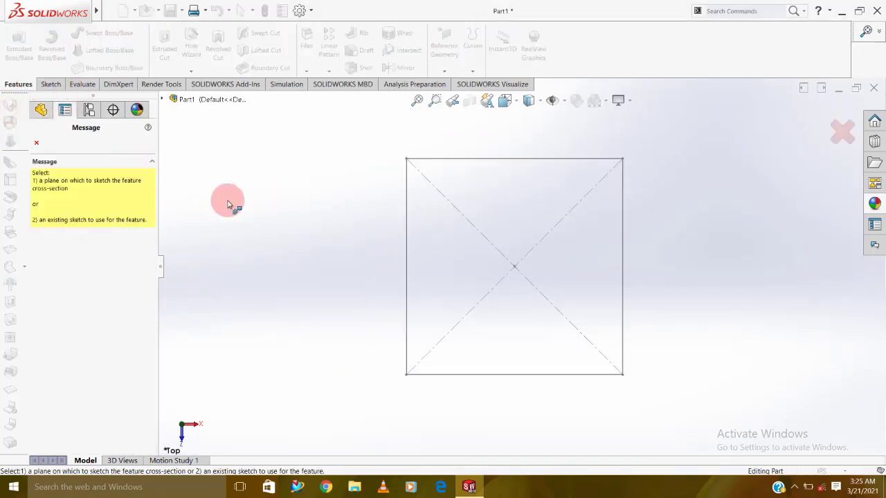
{"action": "left_click", "coordinate": [475, 160]}
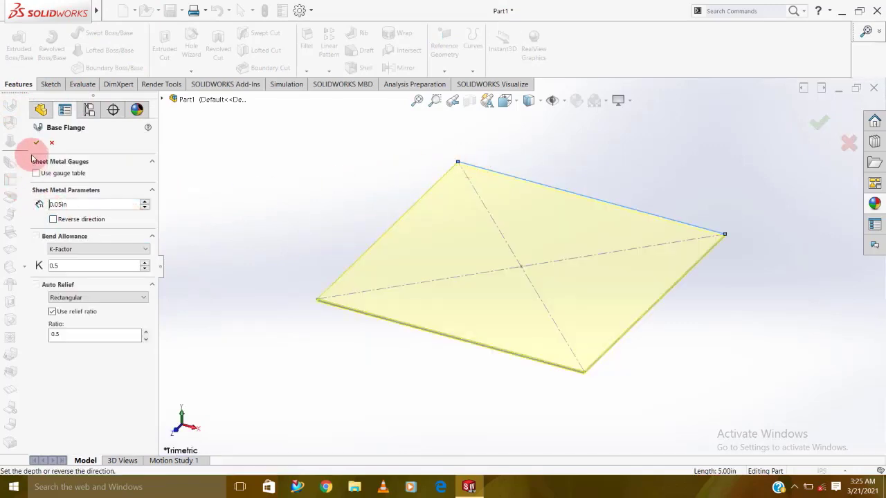
{"action": "left_click", "coordinate": [34, 144]}
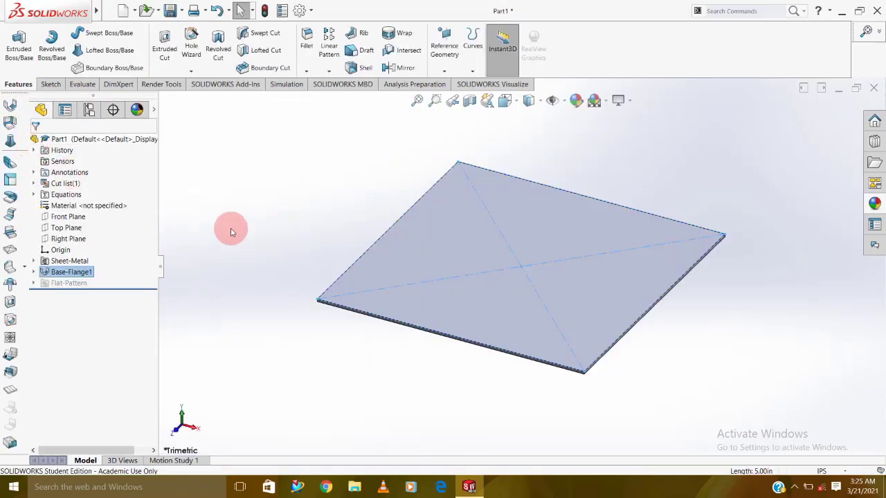
Step: Toggle perspective display and orbit the plate to a tilted view
{"action": "mouse_move", "coordinate": [319, 233]}
{"action": "middle_mouse_down"}
{"action": "mouse_move", "coordinate": [480, 322]}
{"action": "mouse_move", "coordinate": [466, 337]}
{"action": "mouse_move", "coordinate": [524, 297]}
{"action": "mouse_move", "coordinate": [625, 178]}
{"action": "middle_mouse_up"}
{"action": "left_click", "coordinate": [628, 101]}
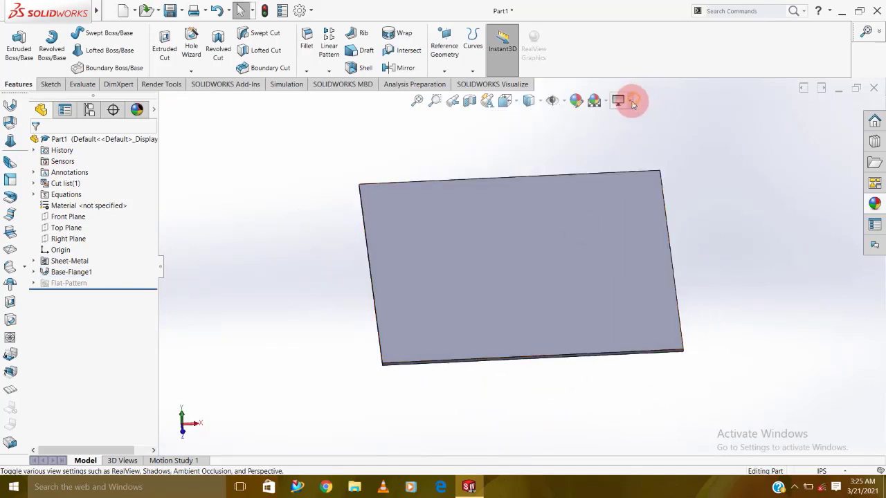
{"action": "left_click", "coordinate": [627, 140]}
{"action": "middle_click_drag", "start_coordinate": [538, 201], "coordinate": [549, 217]}
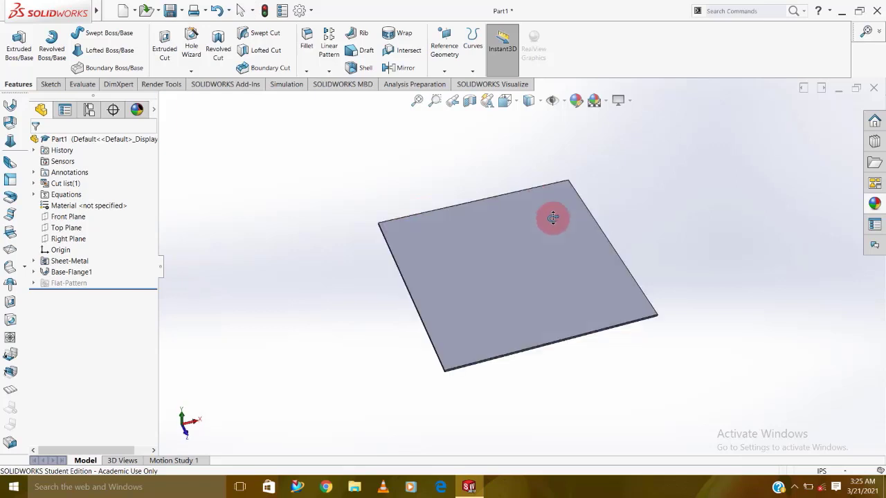
Step: Colour the sheet-metal plate dark red
{"action": "left_click", "coordinate": [577, 100]}
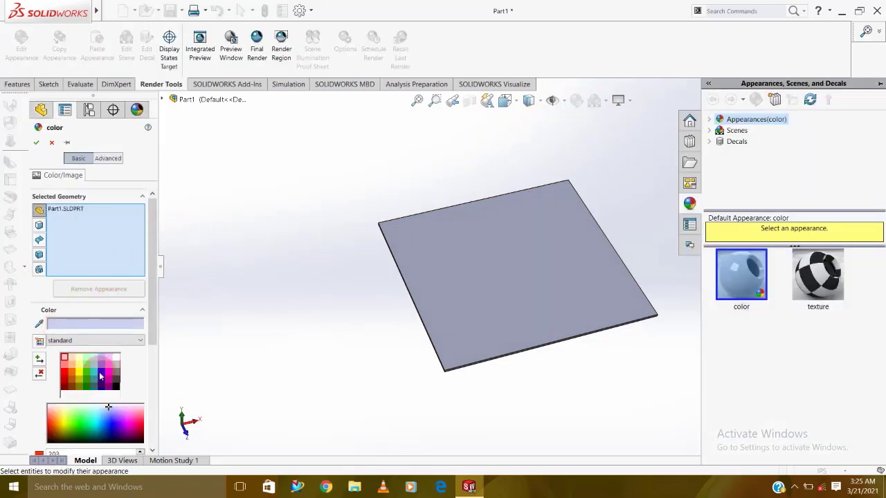
{"action": "left_click", "coordinate": [117, 377]}
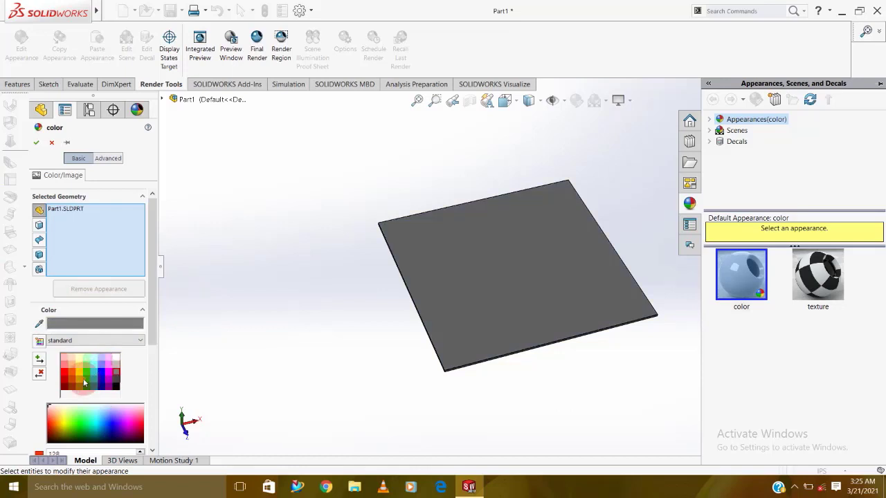
{"action": "left_click", "coordinate": [85, 383]}
{"action": "left_click", "coordinate": [77, 378]}
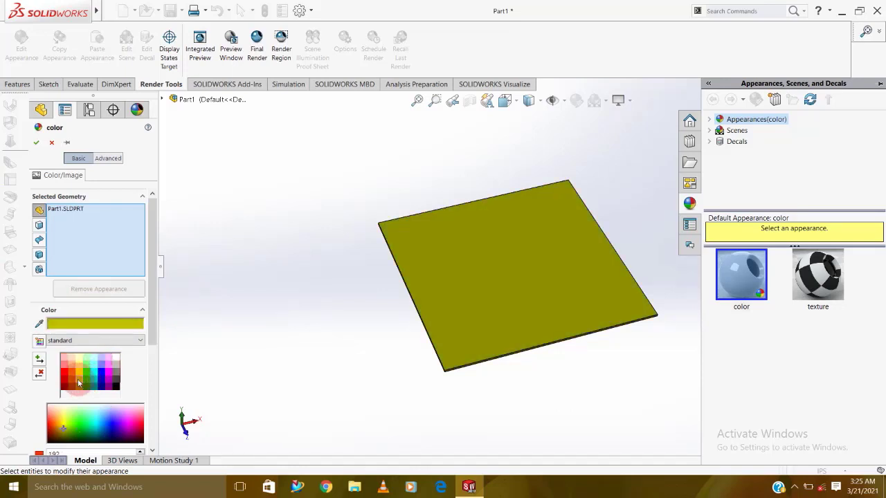
{"action": "left_click", "coordinate": [70, 382]}
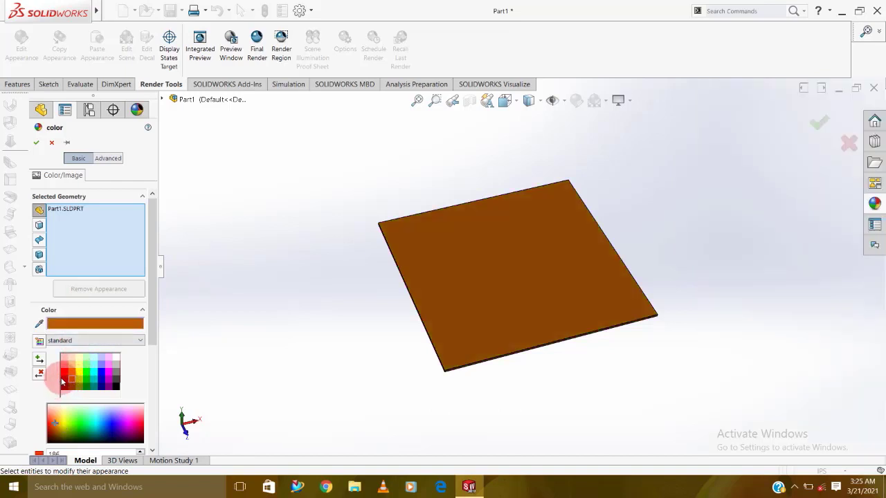
{"action": "left_click", "coordinate": [63, 379]}
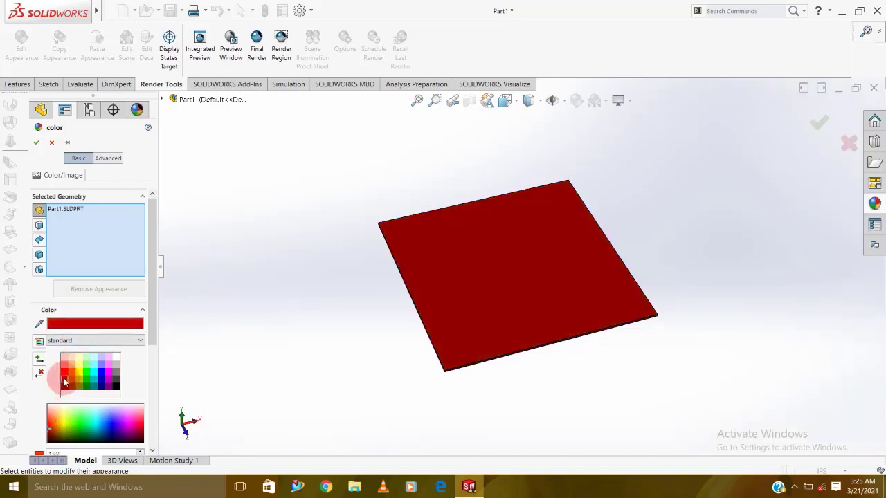
{"action": "left_click", "coordinate": [38, 144]}
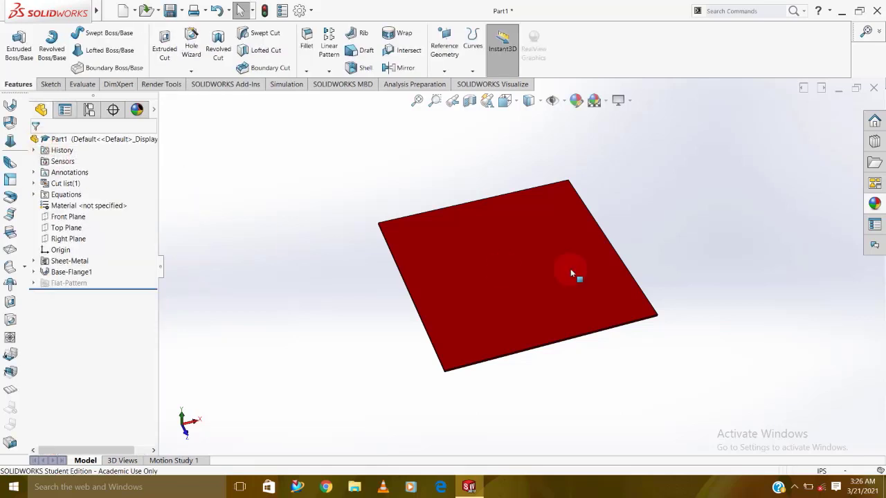
Step: Apply the Plain White scene and zoom to frame the plate
{"action": "left_click", "coordinate": [609, 103]}
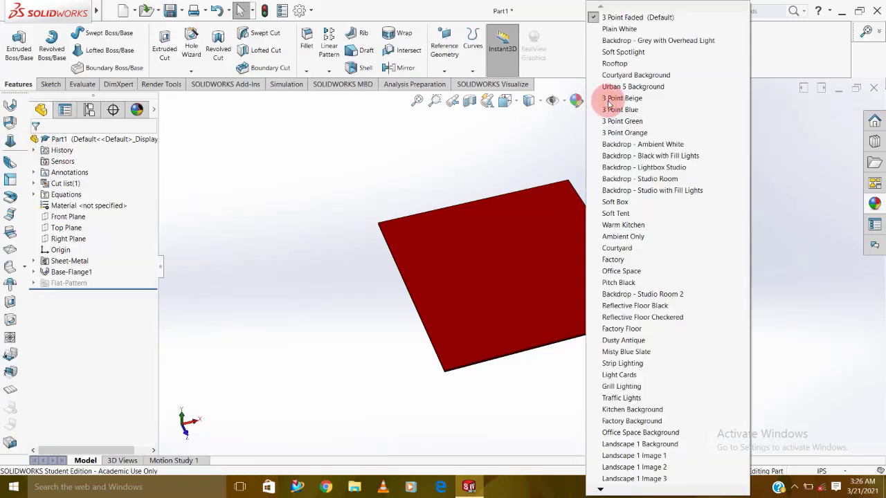
{"action": "left_click", "coordinate": [628, 32]}
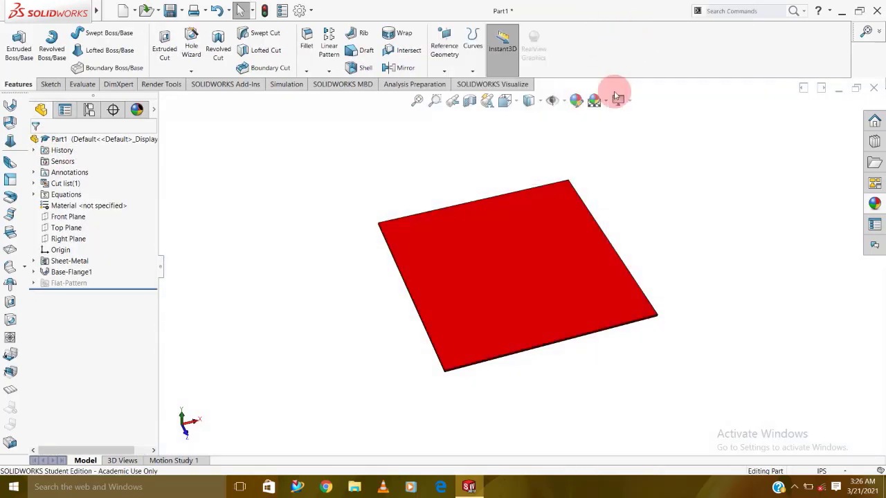
{"action": "scroll", "coordinate": [622, 243], "scroll_direction": "up", "scroll_amount": 2}
{"action": "scroll", "coordinate": [553, 266], "scroll_direction": "up", "scroll_amount": 2}
{"action": "scroll", "coordinate": [537, 271], "scroll_direction": "down", "scroll_amount": 2}
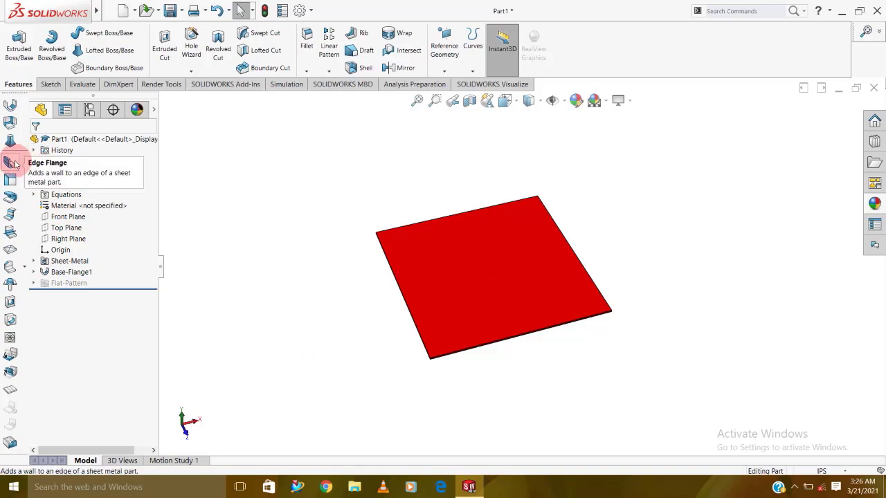
Step: Preview an edge flange on the plate's left edge with a 2.50 in flange length
{"action": "left_click", "coordinate": [14, 164]}
{"action": "scroll", "coordinate": [431, 326], "scroll_direction": "down", "scroll_amount": 3}
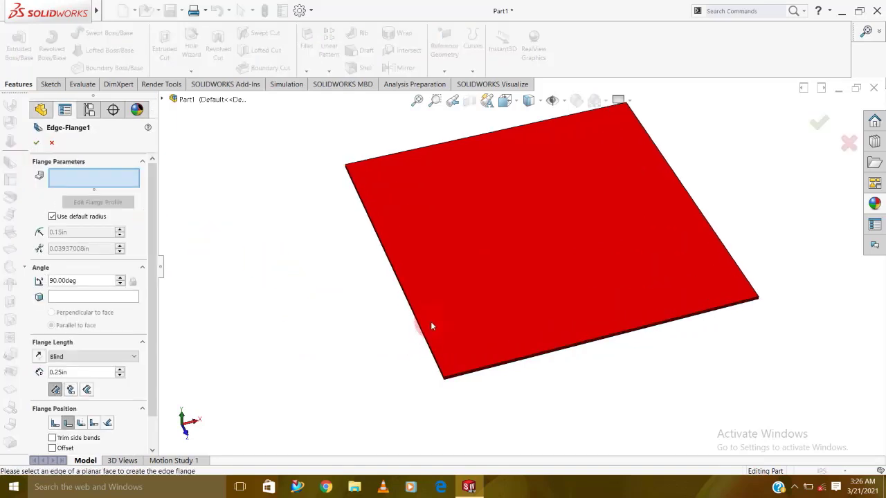
{"action": "left_click", "coordinate": [425, 339]}
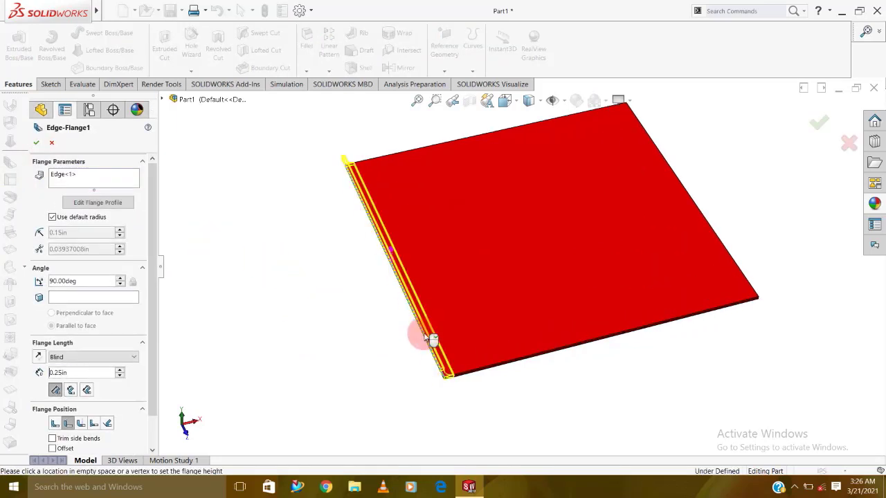
{"action": "scroll", "coordinate": [432, 167], "scroll_direction": "up", "scroll_amount": 5}
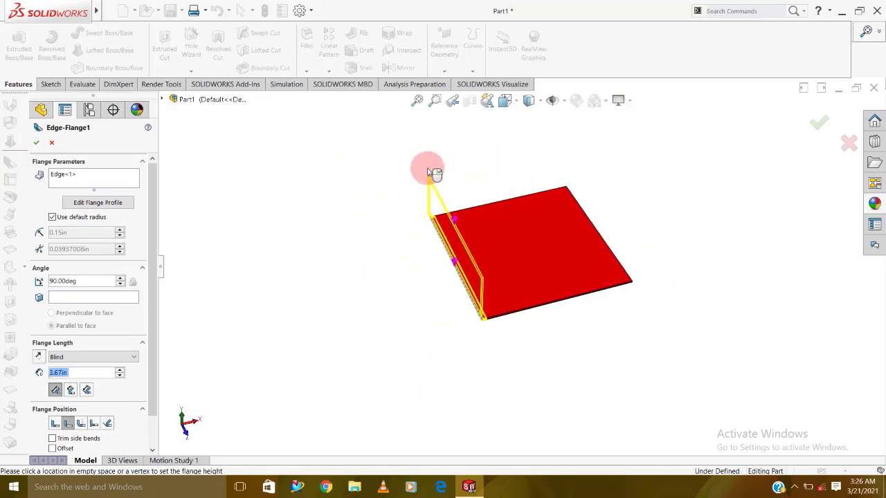
{"action": "left_click", "coordinate": [451, 171]}
{"action": "middle_click_drag", "start_coordinate": [576, 270], "coordinate": [562, 245]}
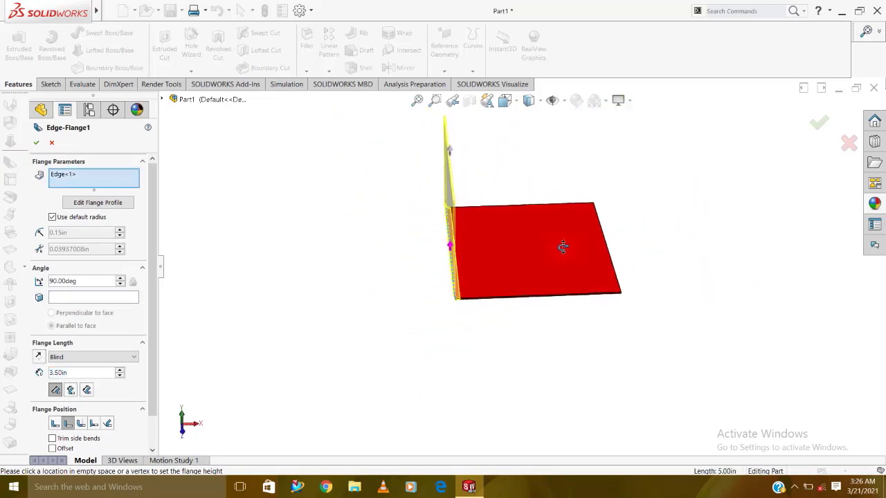
{"action": "left_click_drag", "start_coordinate": [77, 376], "coordinate": [13, 373]}
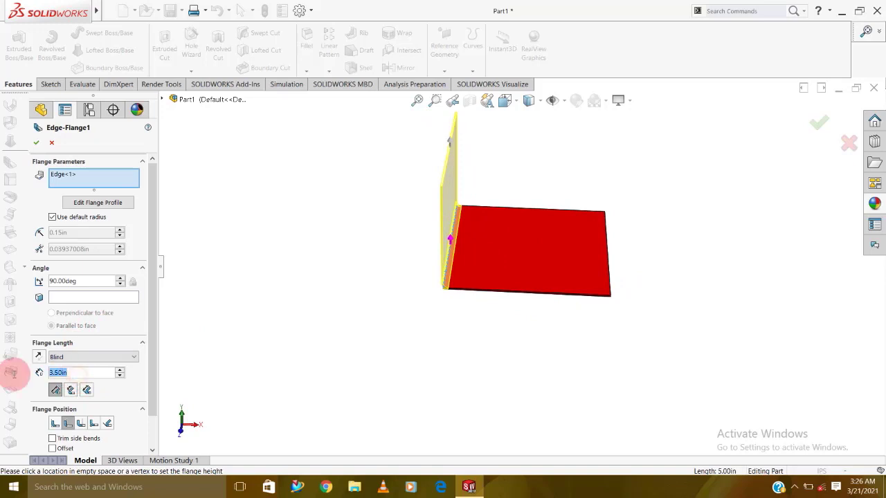
{"action": "type", "text": "3"}
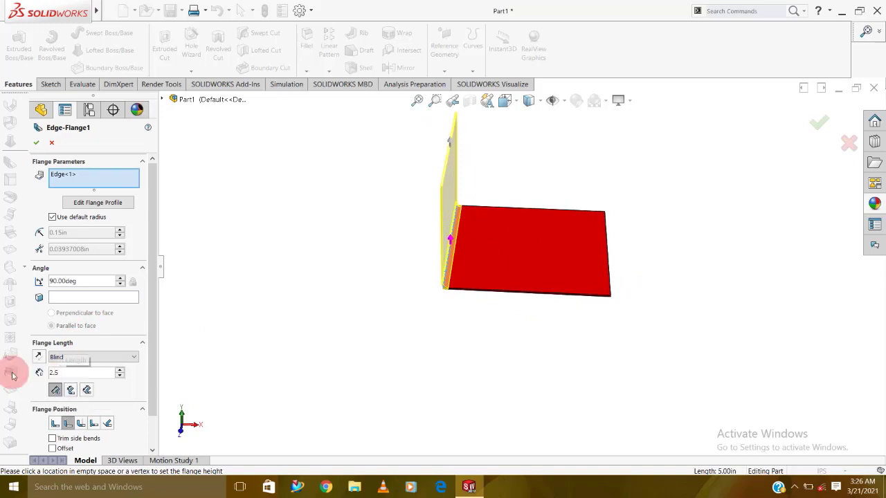
{"action": "key", "text": "Return"}
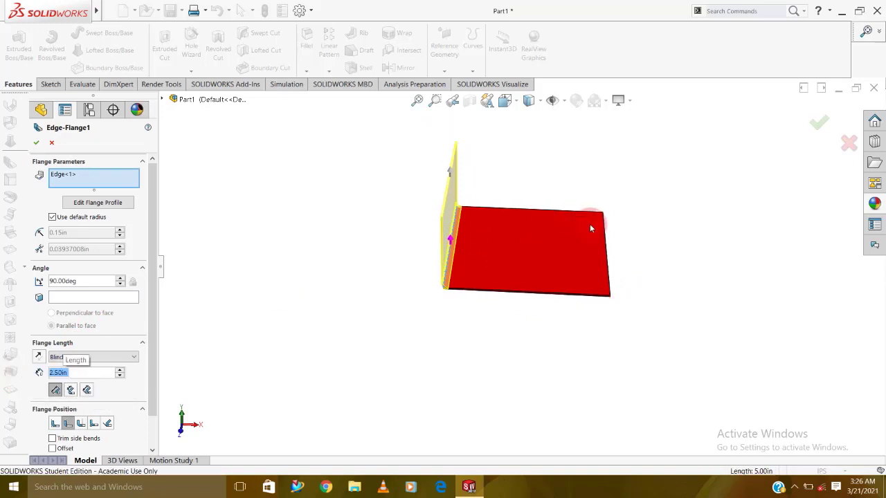
{"action": "mouse_move", "coordinate": [589, 229]}
{"action": "middle_mouse_down"}
{"action": "mouse_move", "coordinate": [542, 213]}
{"action": "mouse_move", "coordinate": [531, 227]}
{"action": "mouse_move", "coordinate": [519, 208]}
{"action": "mouse_move", "coordinate": [482, 256]}
{"action": "middle_mouse_up"}
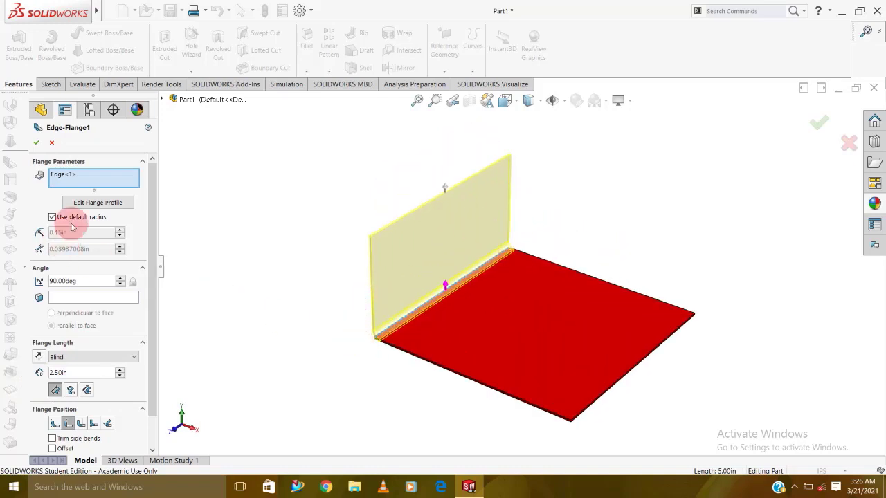
Step: In the flange profile sketch, drag both profile endpoints inward along the plate edge
{"action": "left_click", "coordinate": [93, 202]}
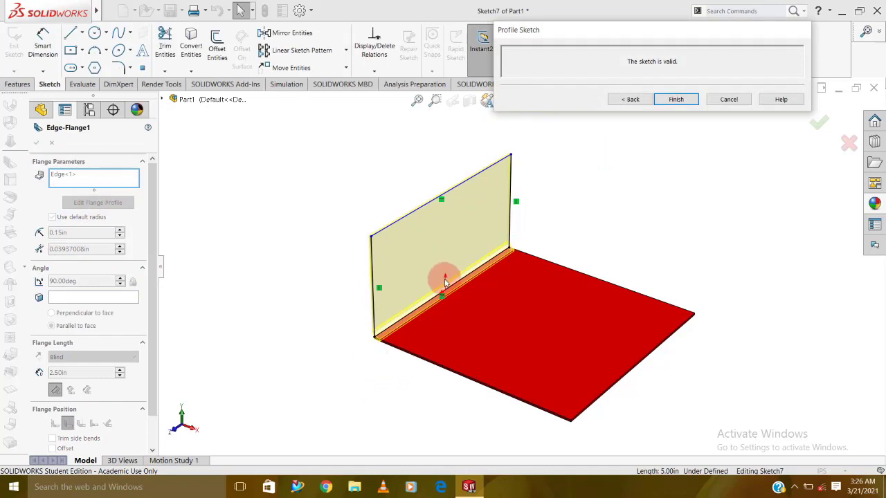
{"action": "left_click", "coordinate": [375, 339]}
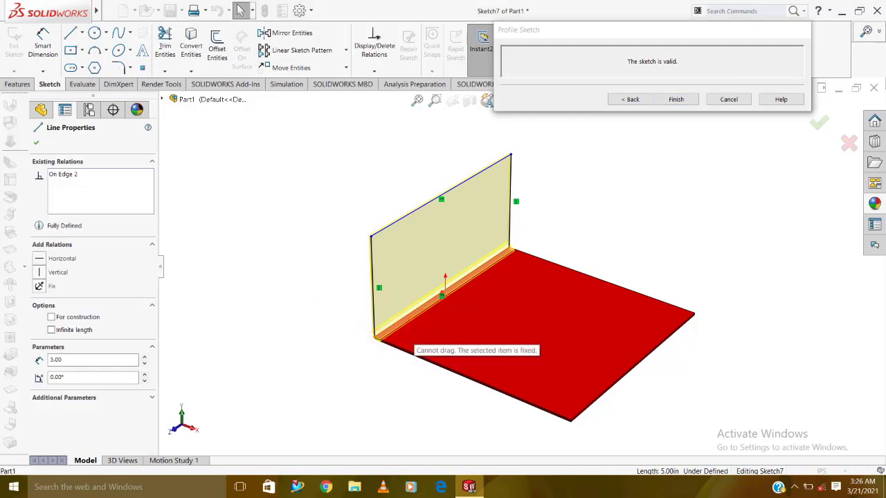
{"action": "left_click_drag", "start_coordinate": [375, 339], "coordinate": [407, 318]}
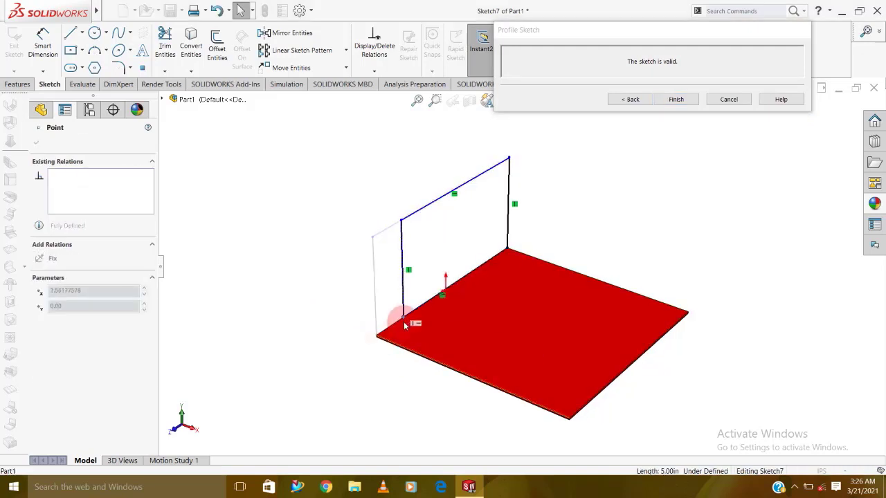
{"action": "left_click_drag", "start_coordinate": [511, 257], "coordinate": [474, 276]}
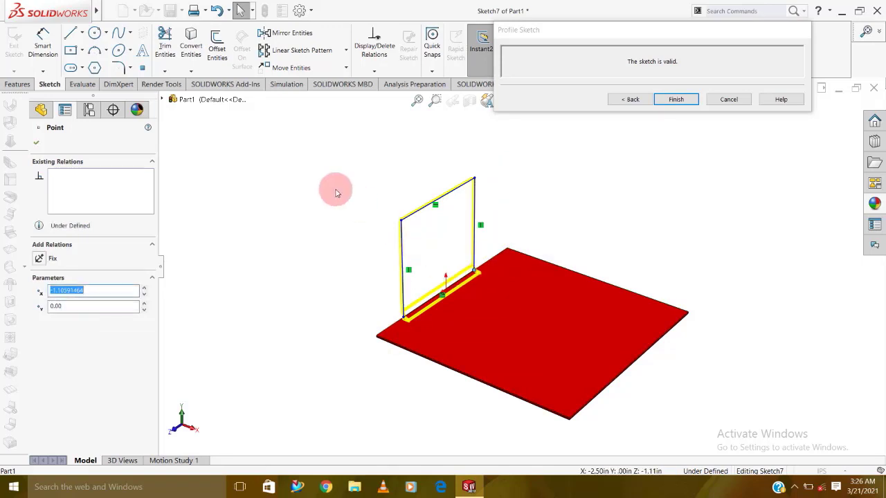
Step: Face the profile sketch straight on and try dimensioning from the edge midpoint to the left corner
{"action": "left_click", "coordinate": [43, 59]}
{"action": "scroll", "coordinate": [457, 248], "scroll_direction": "down", "scroll_amount": 3}
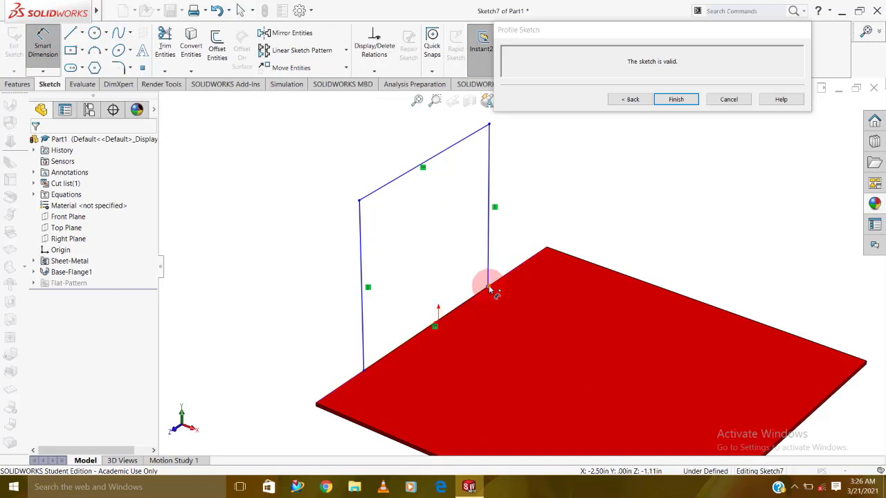
{"action": "left_click", "coordinate": [436, 321]}
{"action": "mouse_move", "coordinate": [463, 289]}
{"action": "middle_mouse_down"}
{"action": "mouse_move", "coordinate": [488, 247]}
{"action": "mouse_move", "coordinate": [575, 233]}
{"action": "middle_mouse_up"}
{"action": "key", "text": "d"}
{"action": "scroll", "coordinate": [578, 241], "scroll_direction": "up", "scroll_amount": 3}
{"action": "scroll", "coordinate": [531, 338], "scroll_direction": "down", "scroll_amount": 2}
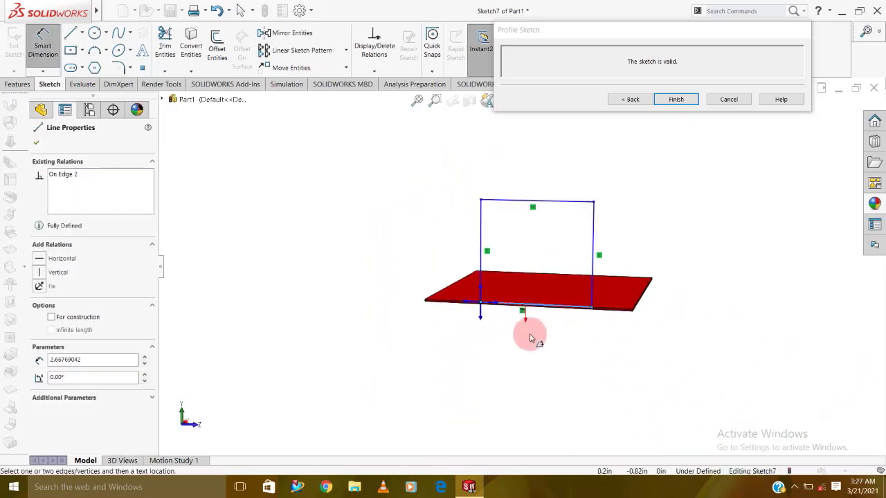
{"action": "scroll", "coordinate": [530, 338], "scroll_direction": "down", "scroll_amount": 4}
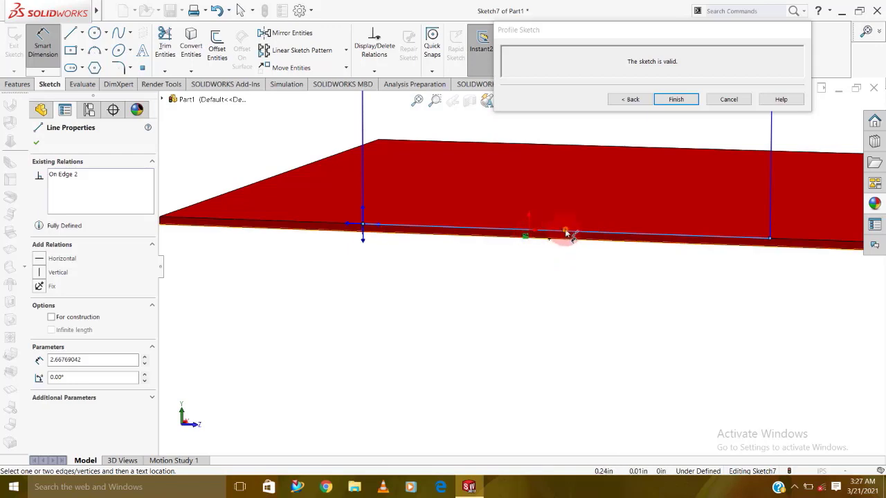
{"action": "left_click", "coordinate": [529, 235]}
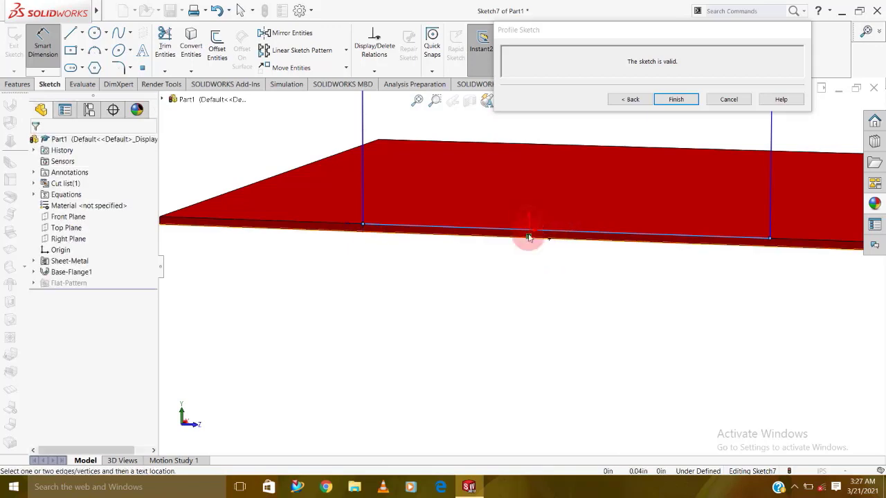
{"action": "left_click", "coordinate": [370, 239]}
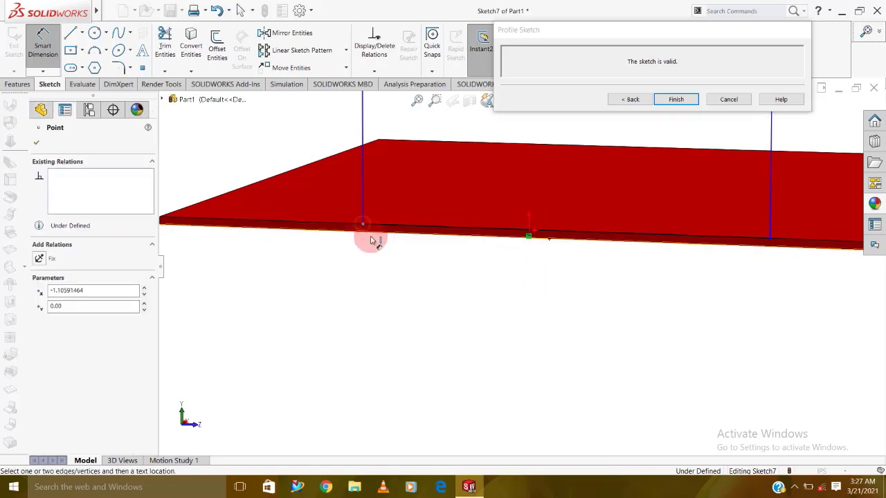
{"action": "left_click", "coordinate": [447, 245]}
{"action": "left_click", "coordinate": [127, 51]}
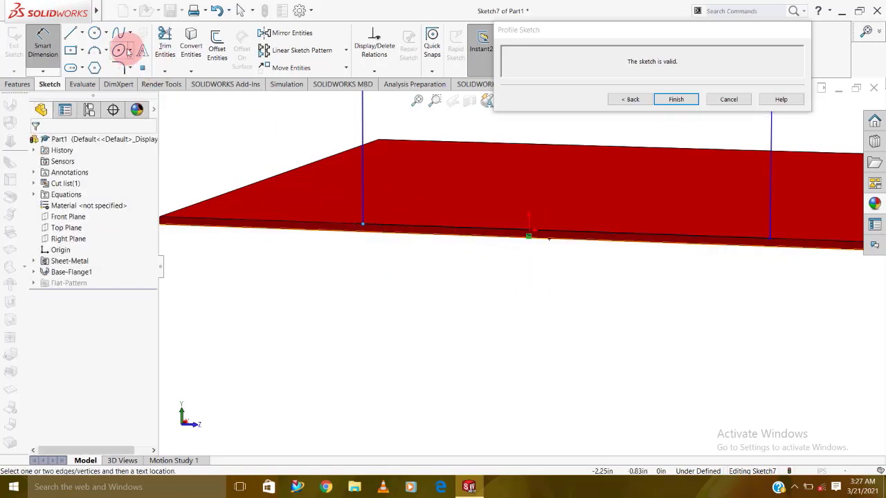
{"action": "left_click", "coordinate": [48, 49]}
{"action": "left_click", "coordinate": [372, 282]}
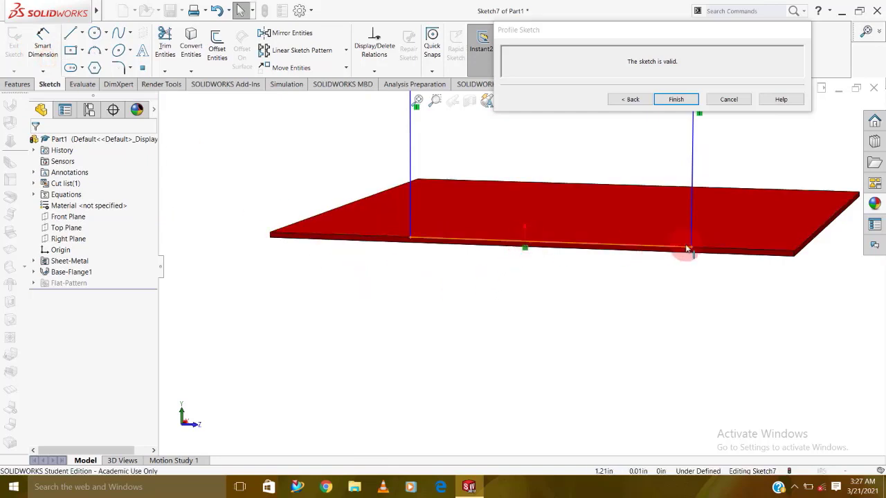
Step: Slide both profile sides further inward and begin a dimension from the edge midpoint
{"action": "left_click_drag", "start_coordinate": [692, 251], "coordinate": [648, 251]}
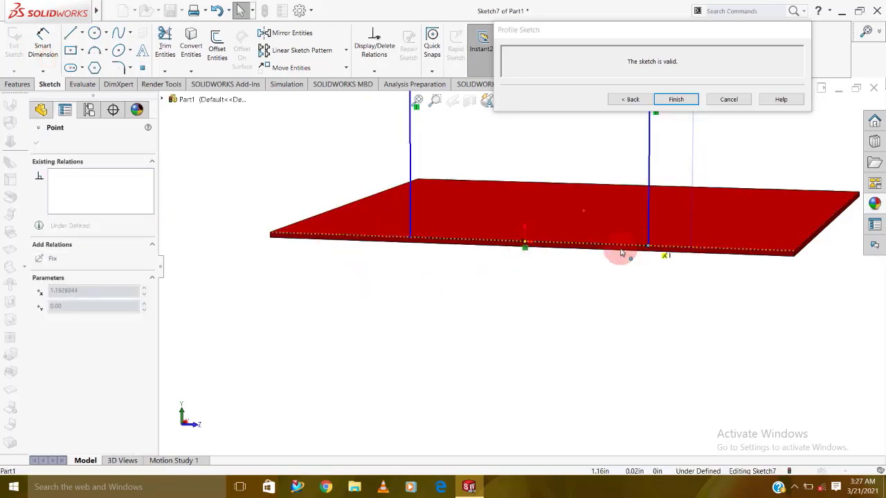
{"action": "left_click", "coordinate": [518, 279]}
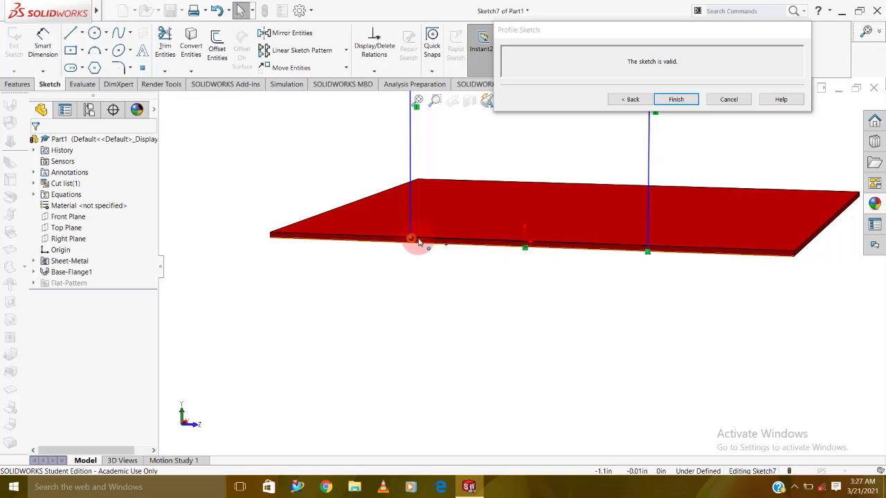
{"action": "left_click_drag", "start_coordinate": [412, 242], "coordinate": [463, 244]}
{"action": "left_click", "coordinate": [43, 43]}
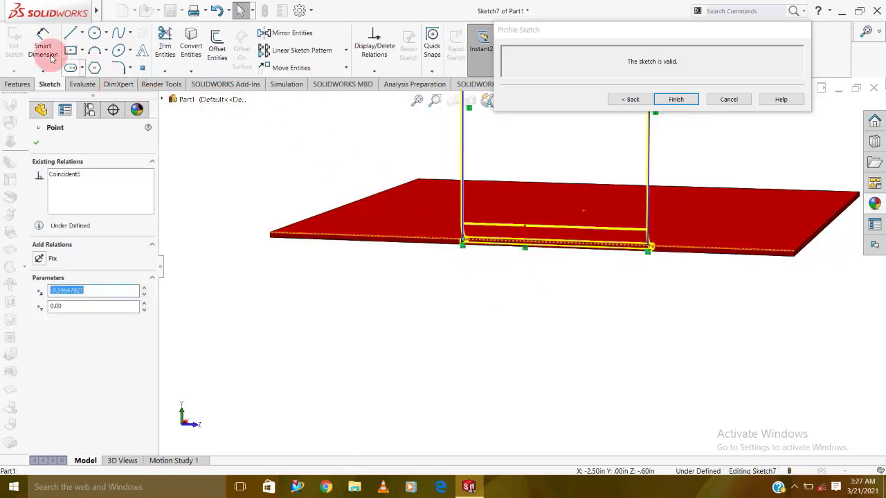
{"action": "left_click", "coordinate": [526, 248]}
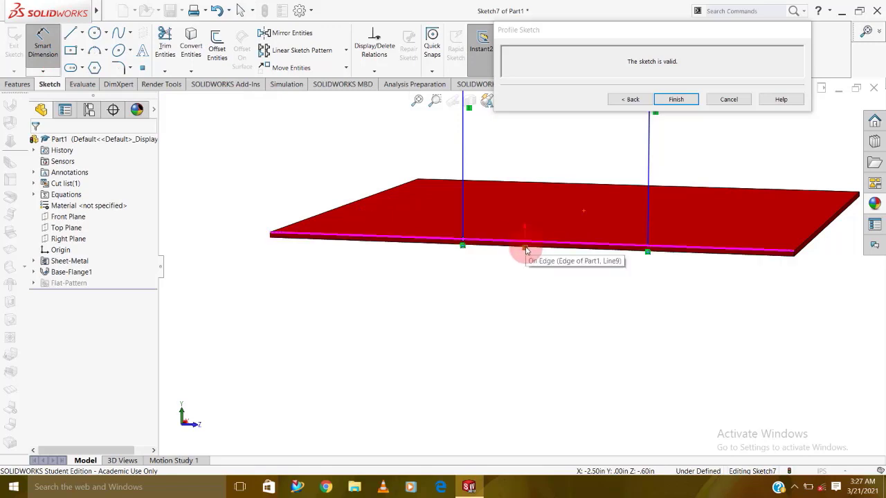
{"action": "scroll", "coordinate": [529, 252], "scroll_direction": "down", "scroll_amount": 2}
{"action": "scroll", "coordinate": [530, 254], "scroll_direction": "down", "scroll_amount": 2}
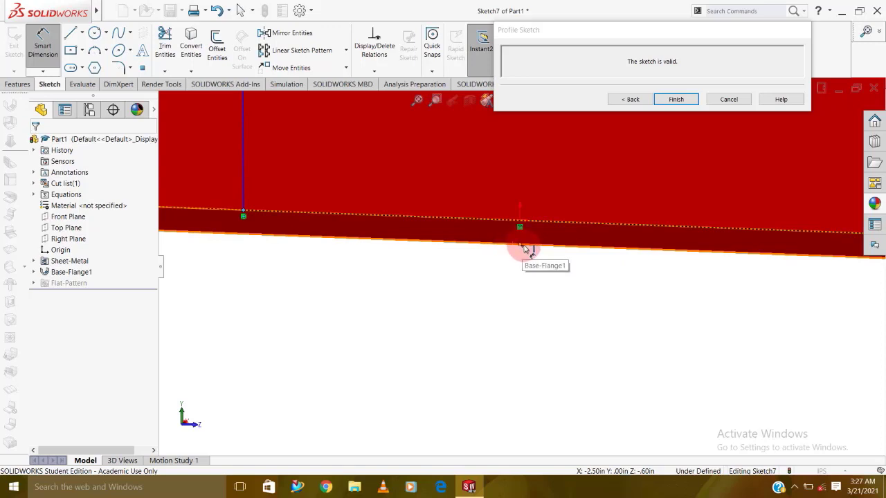
Step: Place the dimension from the edge midpoint to the profile side, giving 1.50 in
{"action": "left_click_drag", "start_coordinate": [263, 231], "coordinate": [314, 333]}
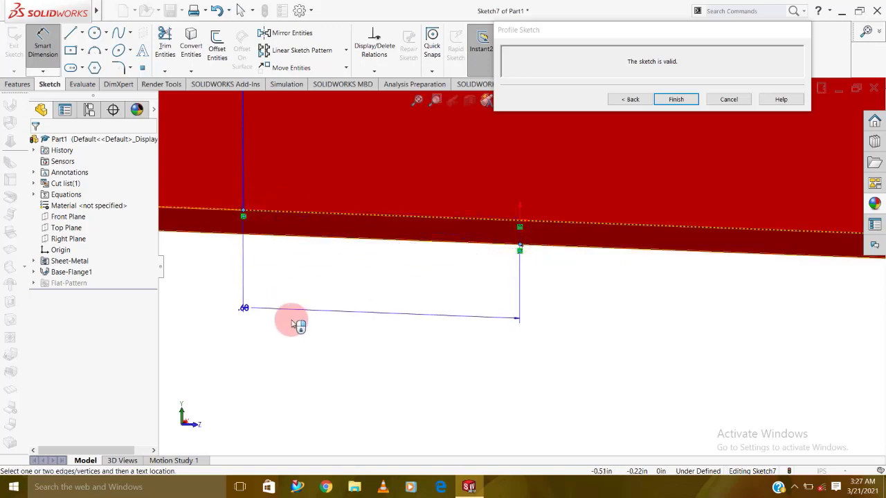
{"action": "left_click", "coordinate": [313, 333]}
{"action": "left_click", "coordinate": [307, 326]}
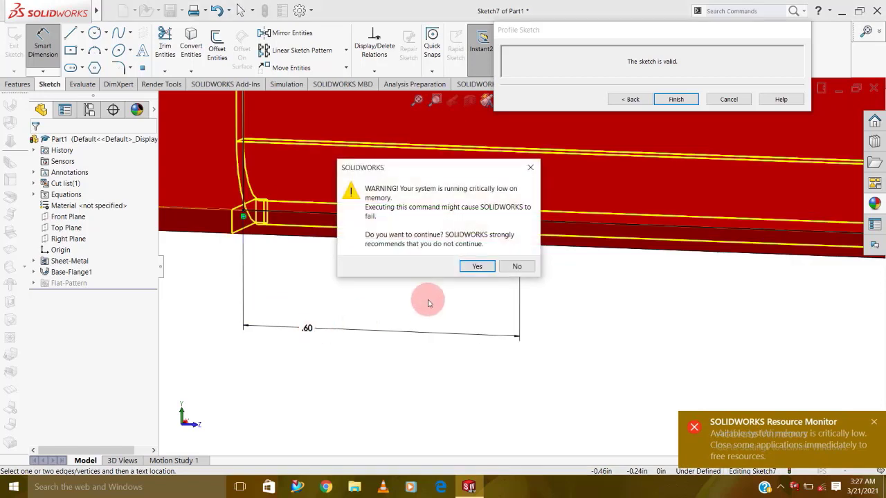
{"action": "left_click", "coordinate": [473, 267]}
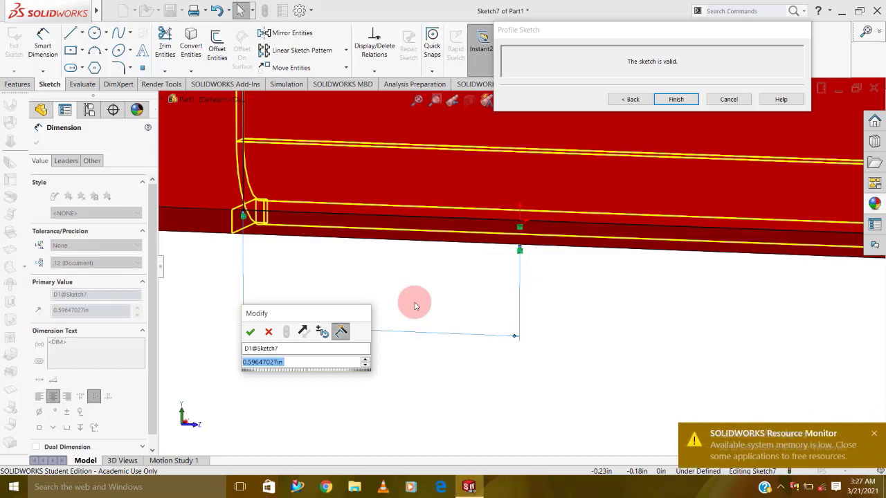
{"action": "type", "text": ".5"}
{"action": "key", "text": "Return"}
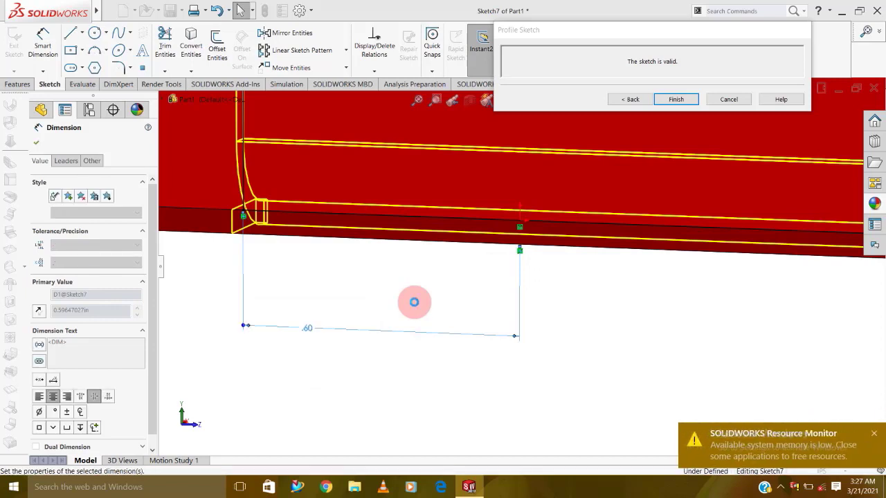
{"action": "middle_click_drag", "start_coordinate": [413, 302], "coordinate": [453, 197]}
{"action": "scroll", "coordinate": [454, 197], "scroll_direction": "up", "scroll_amount": 6}
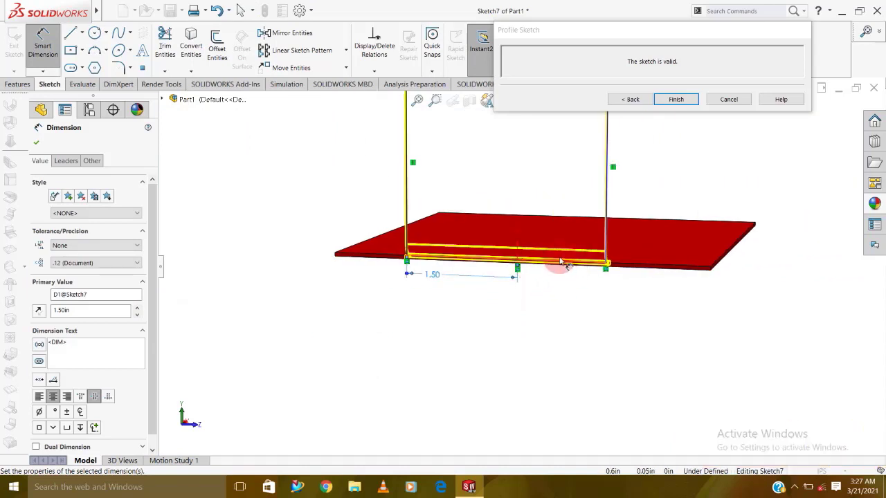
{"action": "scroll", "coordinate": [562, 261], "scroll_direction": "down", "scroll_amount": 5}
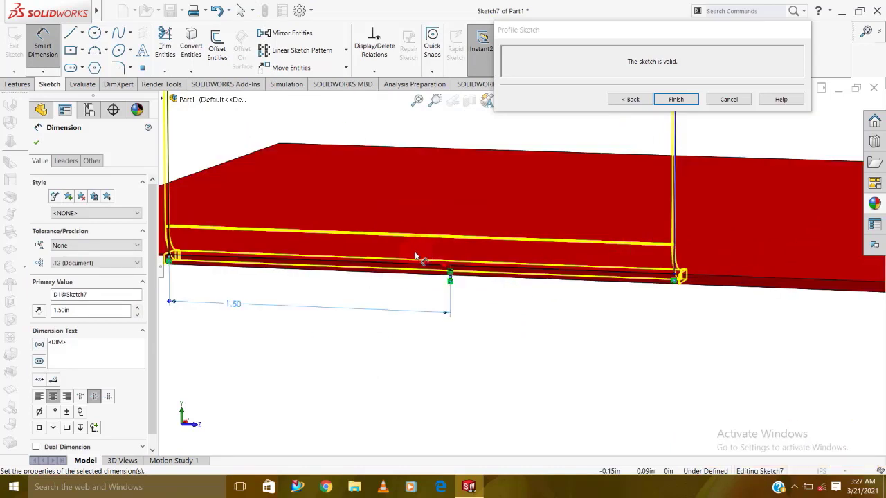
Step: Dimension the profile's bottom edge to 3.00 in and finish the profile sketch
{"action": "left_click", "coordinate": [562, 275]}
{"action": "left_click", "coordinate": [410, 368]}
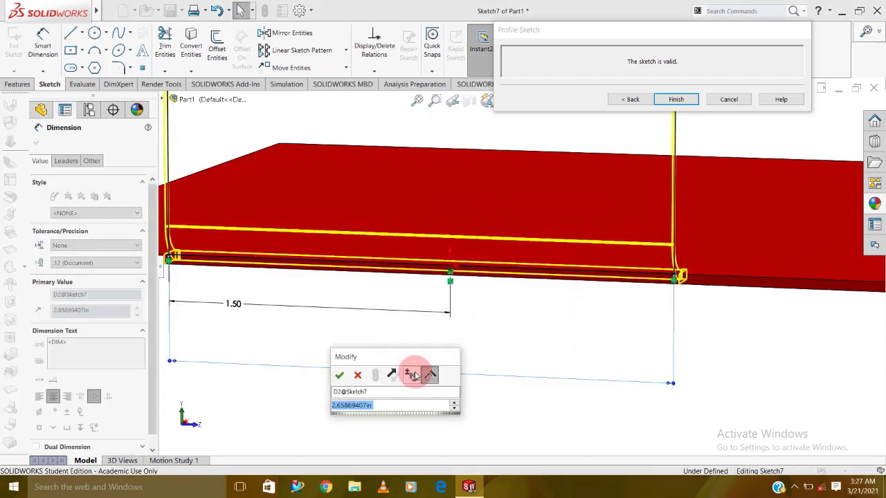
{"action": "type", "text": "3"}
{"action": "key", "text": "Return"}
{"action": "scroll", "coordinate": [531, 314], "scroll_direction": "up", "scroll_amount": 2}
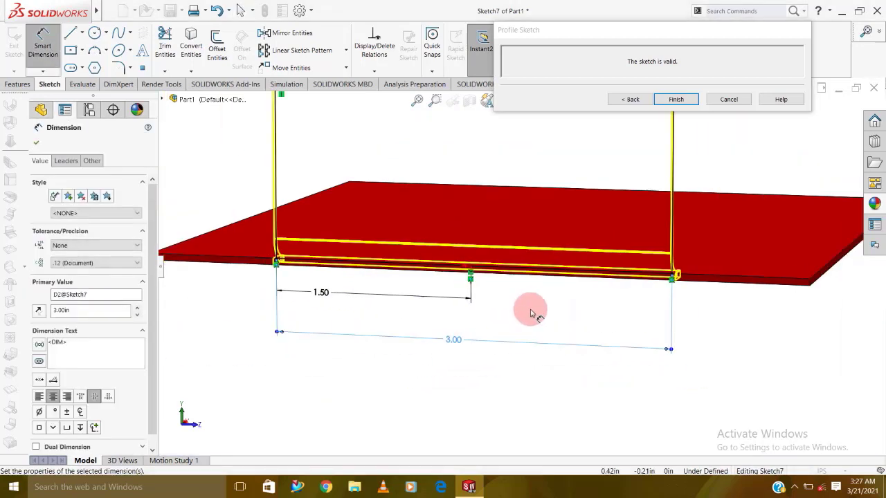
{"action": "scroll", "coordinate": [478, 229], "scroll_direction": "up", "scroll_amount": 3}
{"action": "scroll", "coordinate": [581, 177], "scroll_direction": "up", "scroll_amount": 2}
{"action": "left_click", "coordinate": [676, 99]}
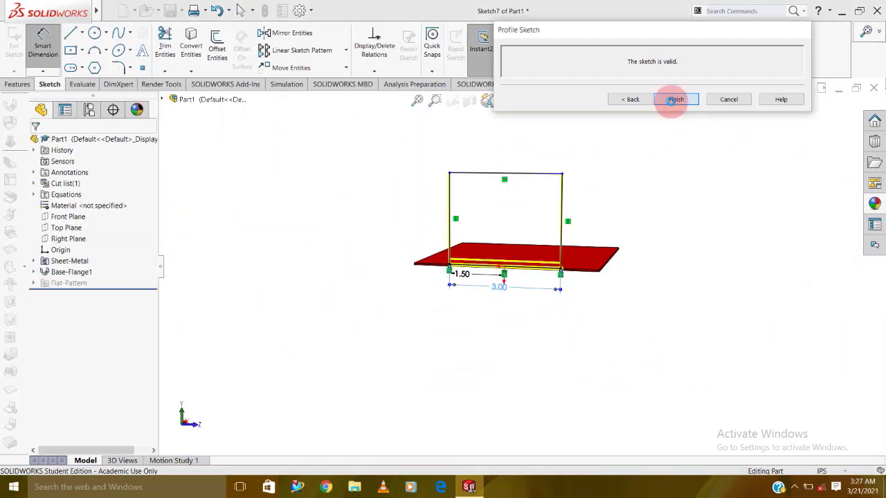
Step: Edit Edge-Flange1, trying the bend-outside flange position before reverting to the original
{"action": "mouse_move", "coordinate": [614, 237]}
{"action": "middle_mouse_down"}
{"action": "mouse_move", "coordinate": [522, 310]}
{"action": "mouse_move", "coordinate": [435, 237]}
{"action": "middle_mouse_up"}
{"action": "scroll", "coordinate": [288, 267], "scroll_direction": "down", "scroll_amount": 2}
{"action": "scroll", "coordinate": [390, 276], "scroll_direction": "down", "scroll_amount": 2}
{"action": "scroll", "coordinate": [443, 294], "scroll_direction": "down", "scroll_amount": 2}
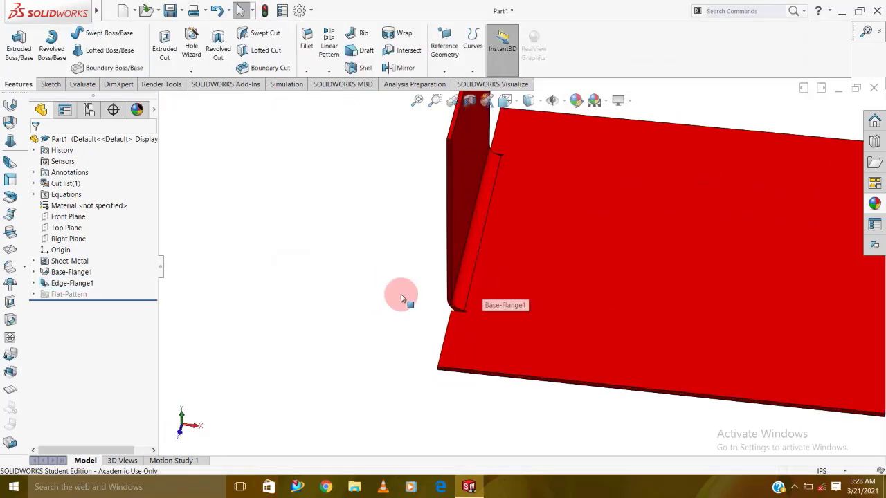
{"action": "left_click", "coordinate": [63, 283]}
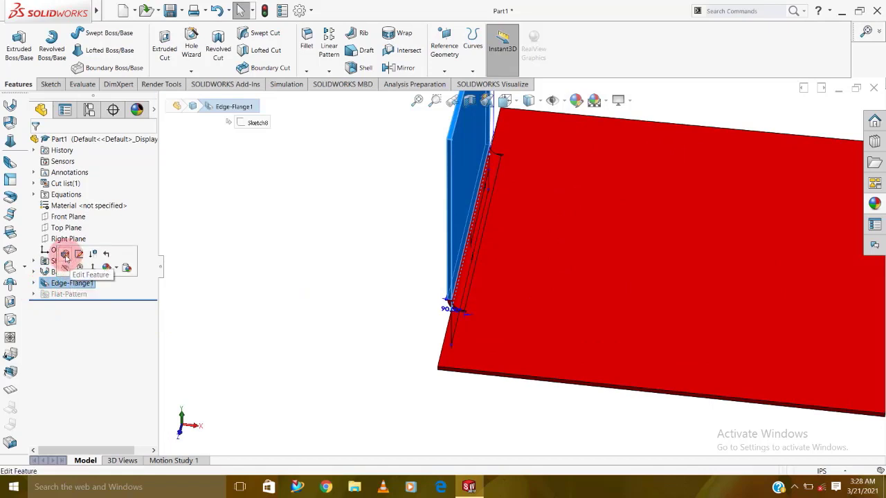
{"action": "left_click", "coordinate": [64, 254]}
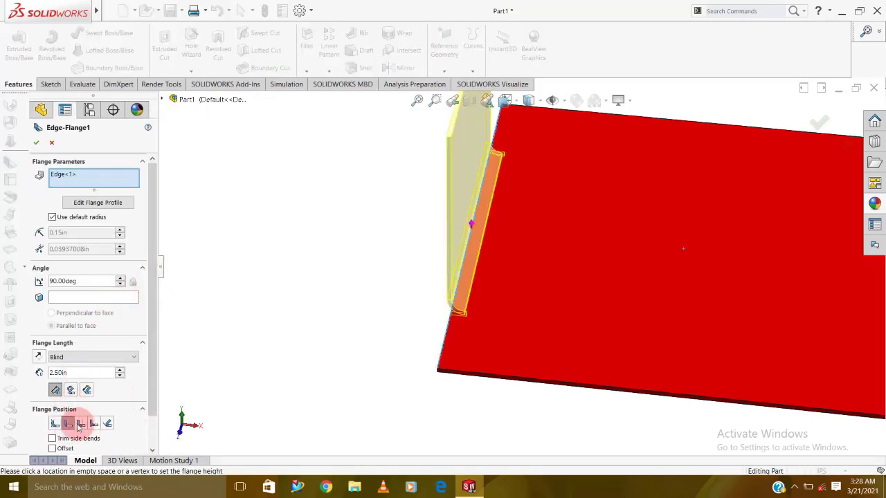
{"action": "left_click", "coordinate": [80, 425]}
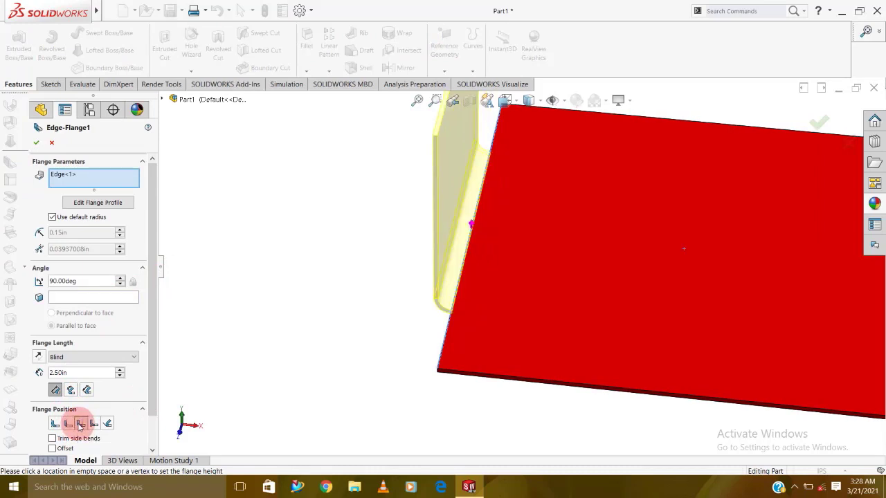
{"action": "left_click", "coordinate": [54, 425]}
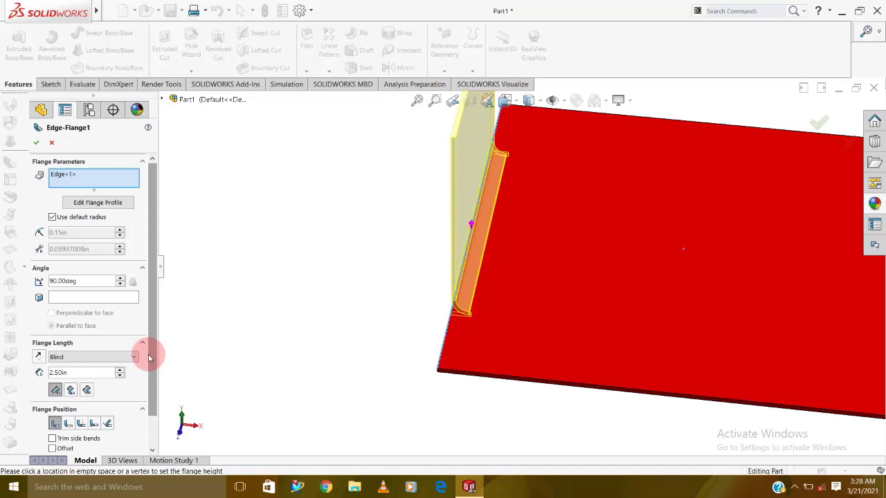
Step: Enable Trim side bends and an obround custom relief at ratio 0.5, and accept
{"action": "left_click_drag", "start_coordinate": [148, 359], "coordinate": [145, 388]}
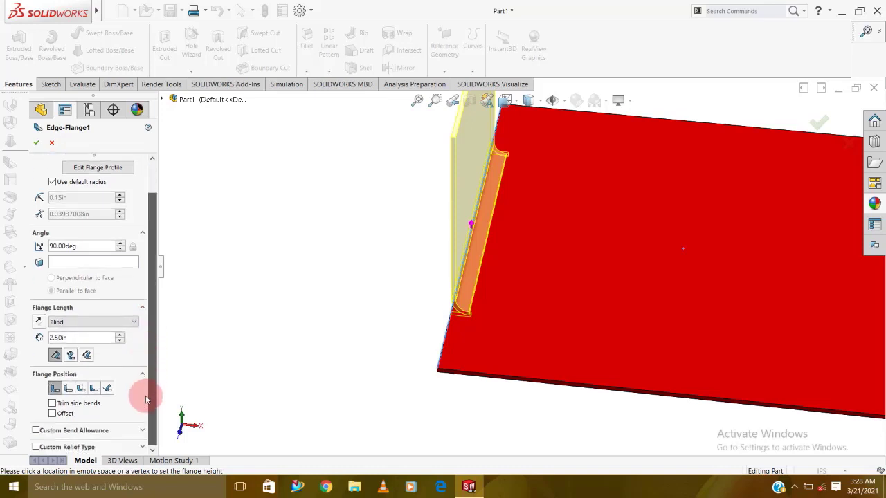
{"action": "left_click", "coordinate": [91, 406]}
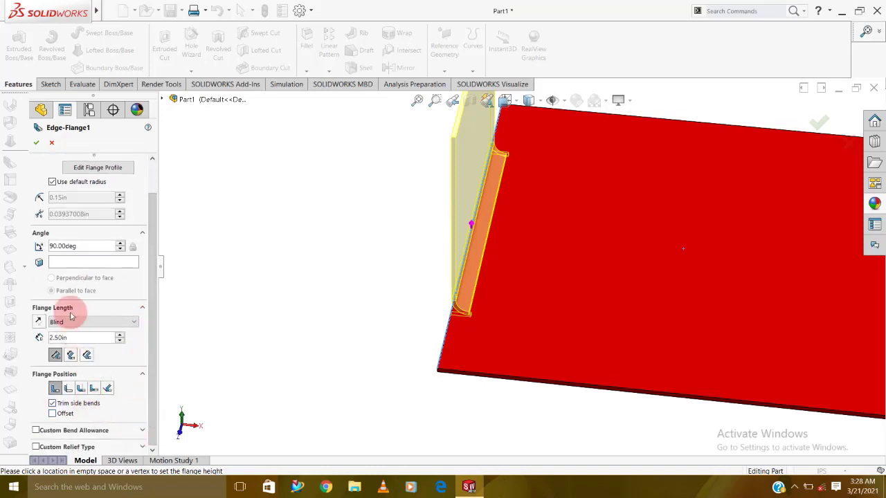
{"action": "left_click", "coordinate": [78, 442]}
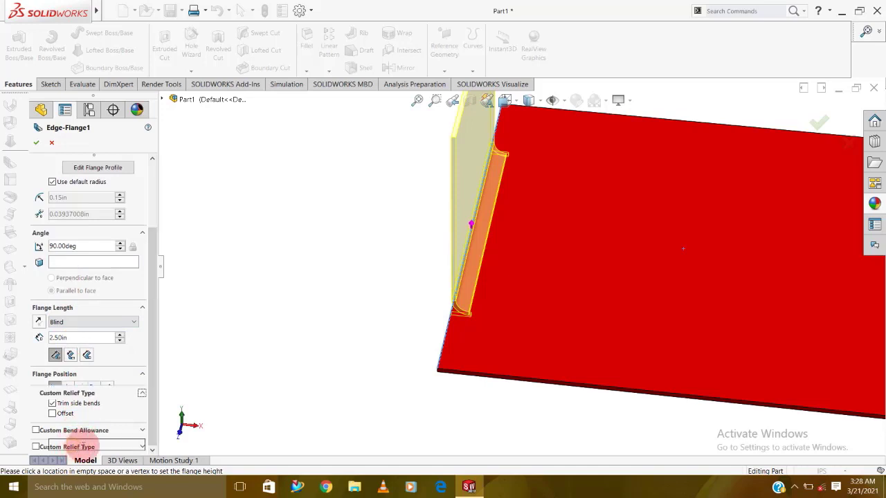
{"action": "left_click", "coordinate": [96, 413]}
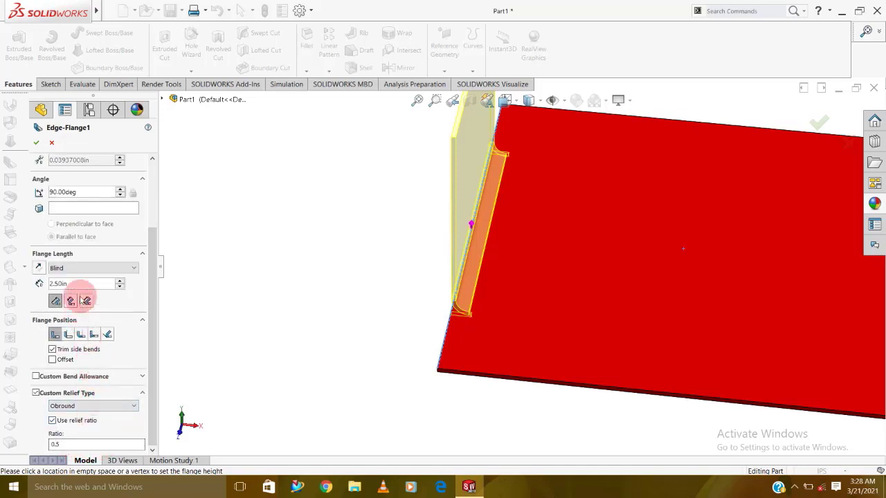
{"action": "left_click", "coordinate": [36, 143]}
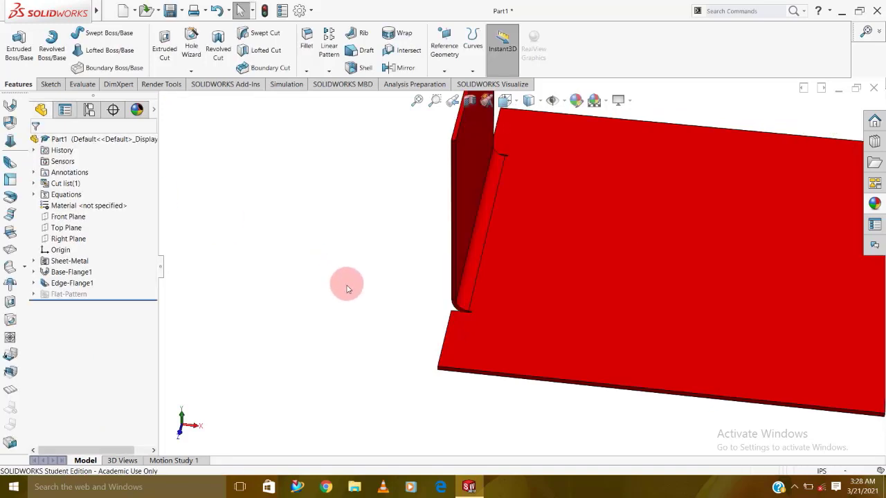
Step: Add Edge-Flange2 on the plate's front edge at 2.5 in length and edit its profile
{"action": "mouse_move", "coordinate": [353, 299]}
{"action": "middle_mouse_down"}
{"action": "mouse_move", "coordinate": [328, 296]}
{"action": "mouse_move", "coordinate": [307, 341]}
{"action": "mouse_move", "coordinate": [551, 369]}
{"action": "mouse_move", "coordinate": [575, 245]}
{"action": "mouse_move", "coordinate": [615, 312]}
{"action": "mouse_move", "coordinate": [605, 326]}
{"action": "mouse_move", "coordinate": [583, 285]}
{"action": "middle_mouse_up"}
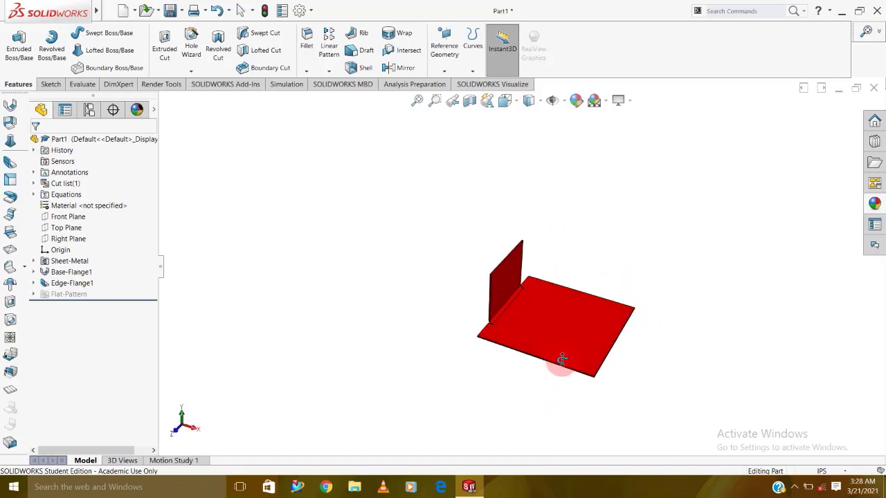
{"action": "mouse_move", "coordinate": [560, 361]}
{"action": "middle_mouse_down"}
{"action": "mouse_move", "coordinate": [586, 376]}
{"action": "mouse_move", "coordinate": [577, 330]}
{"action": "mouse_move", "coordinate": [528, 233]}
{"action": "mouse_move", "coordinate": [609, 247]}
{"action": "mouse_move", "coordinate": [580, 282]}
{"action": "middle_mouse_up"}
{"action": "scroll", "coordinate": [577, 330], "scroll_direction": "down", "scroll_amount": 5}
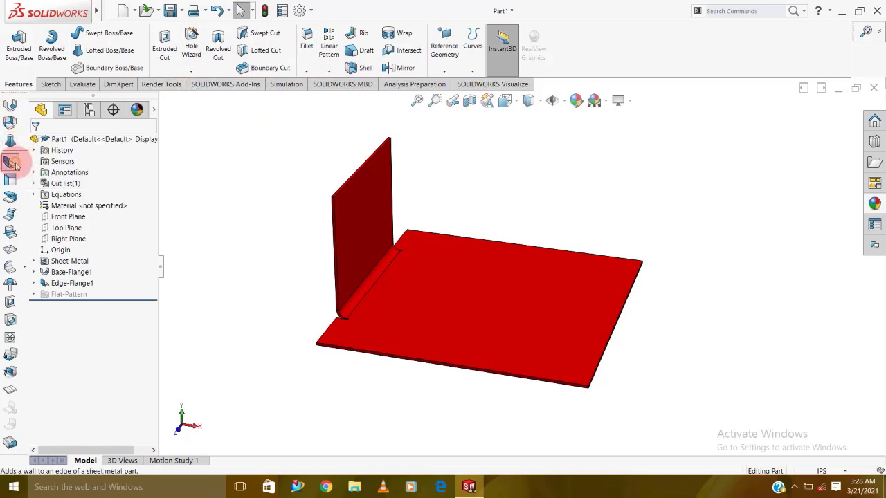
{"action": "left_click", "coordinate": [11, 161]}
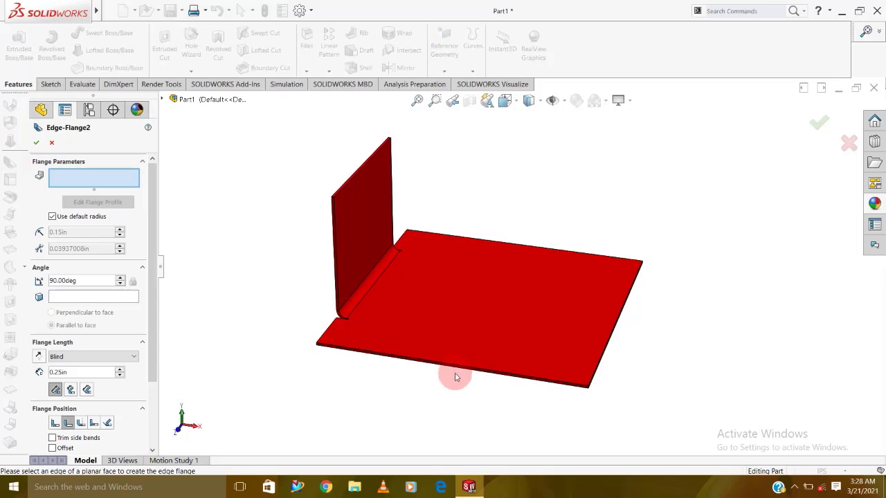
{"action": "scroll", "coordinate": [519, 371], "scroll_direction": "down", "scroll_amount": 2}
{"action": "left_click", "coordinate": [477, 371]}
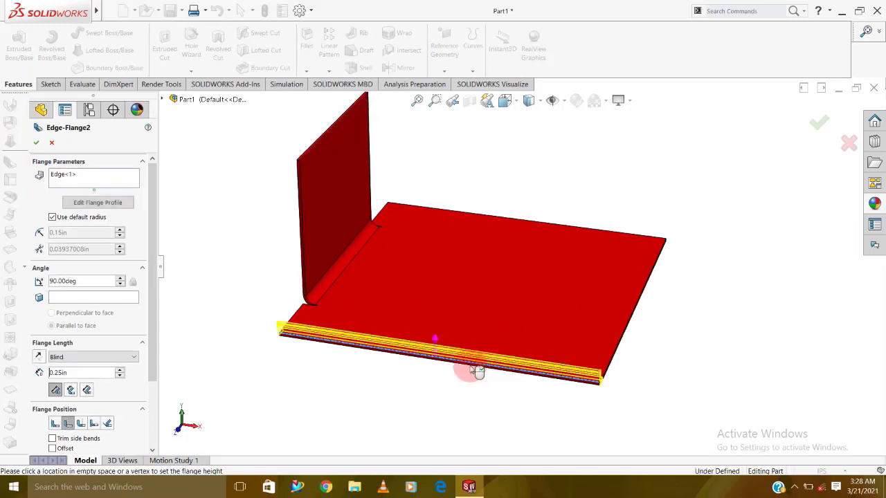
{"action": "left_click_drag", "start_coordinate": [445, 324], "coordinate": [477, 180]}
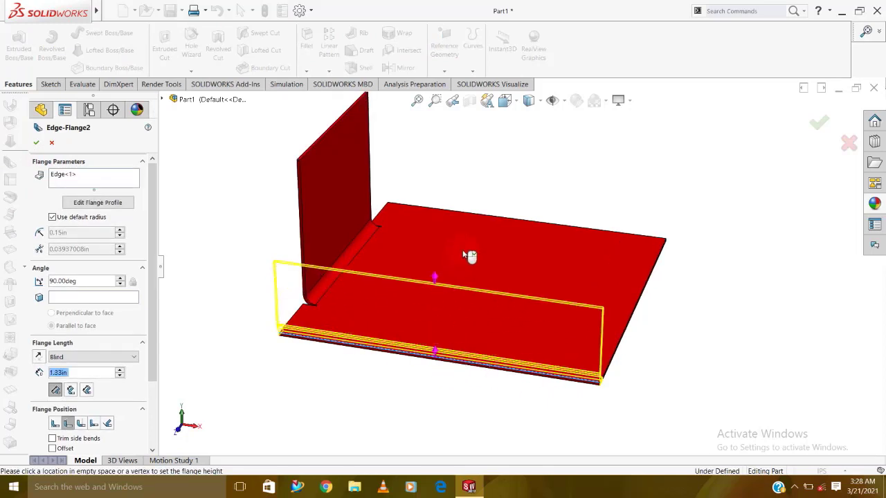
{"action": "left_click", "coordinate": [478, 180]}
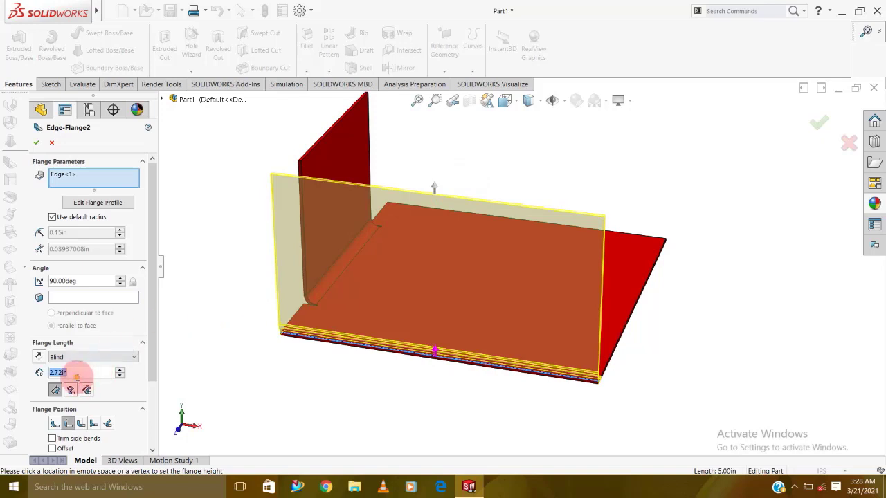
{"action": "type", "text": "2.5"}
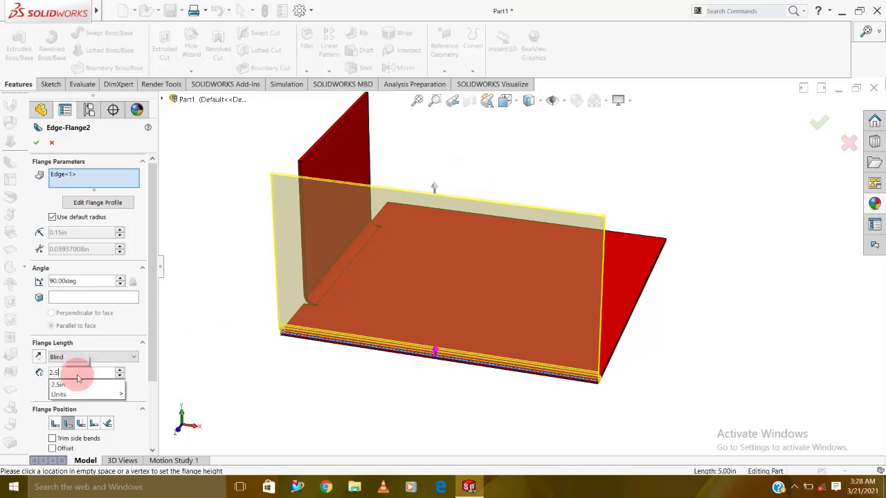
{"action": "key", "text": "Return"}
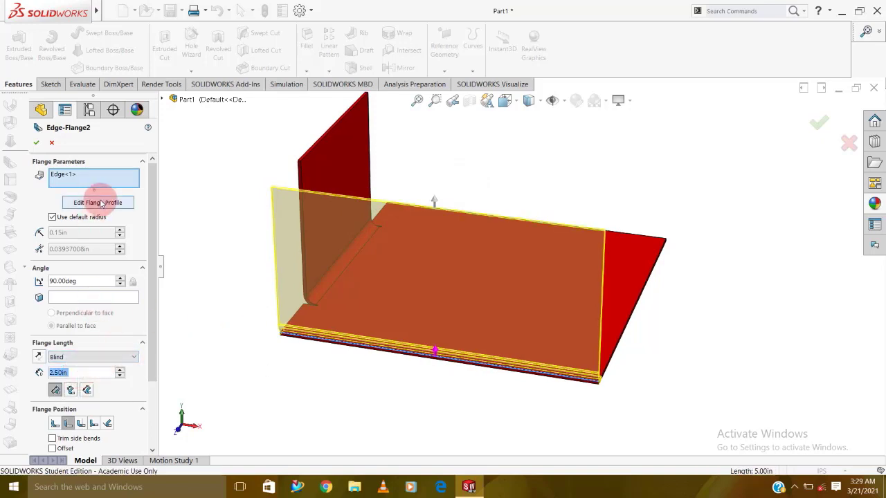
{"action": "left_click", "coordinate": [101, 203]}
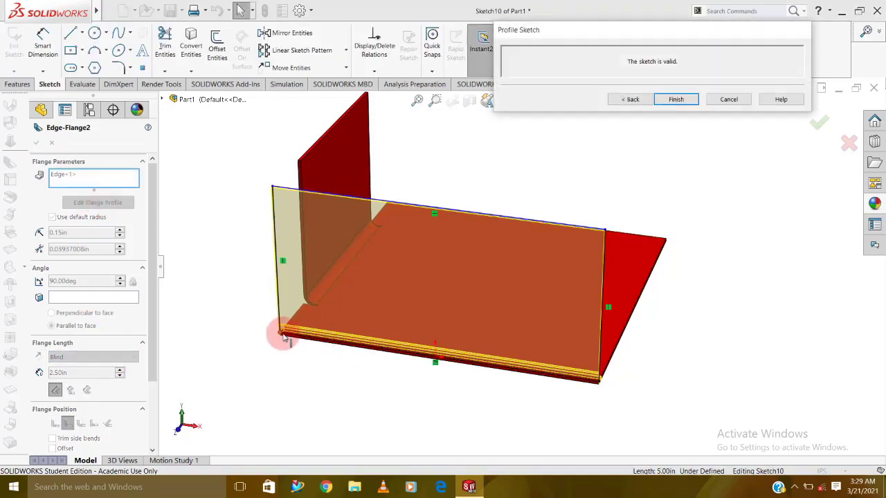
Step: Drag the flange profile's corners to narrow Edge-Flange2's wall along the base edge
{"action": "left_click_drag", "start_coordinate": [280, 336], "coordinate": [356, 346]}
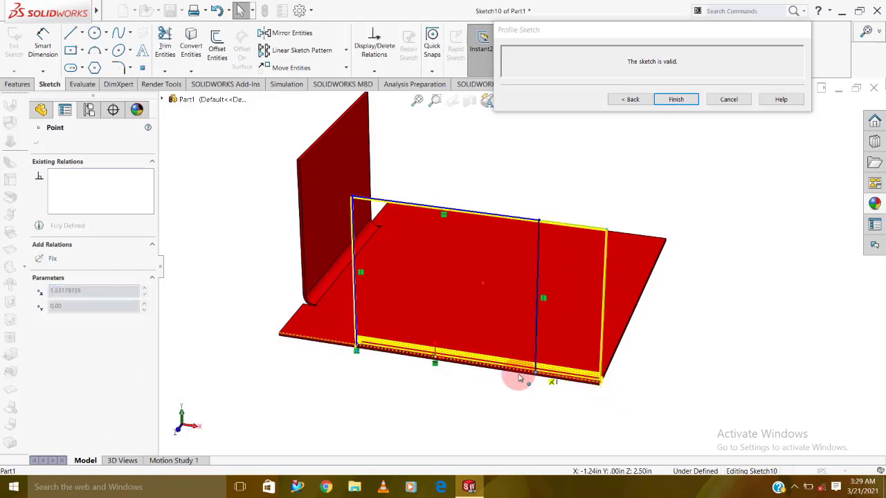
{"action": "left_click_drag", "start_coordinate": [600, 384], "coordinate": [493, 367]}
{"action": "left_click", "coordinate": [42, 47]}
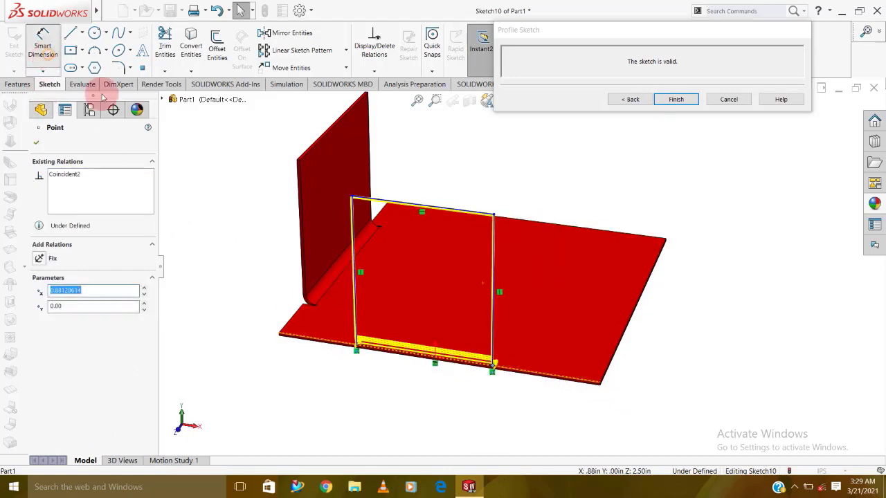
{"action": "scroll", "coordinate": [451, 386], "scroll_direction": "down", "scroll_amount": 4}
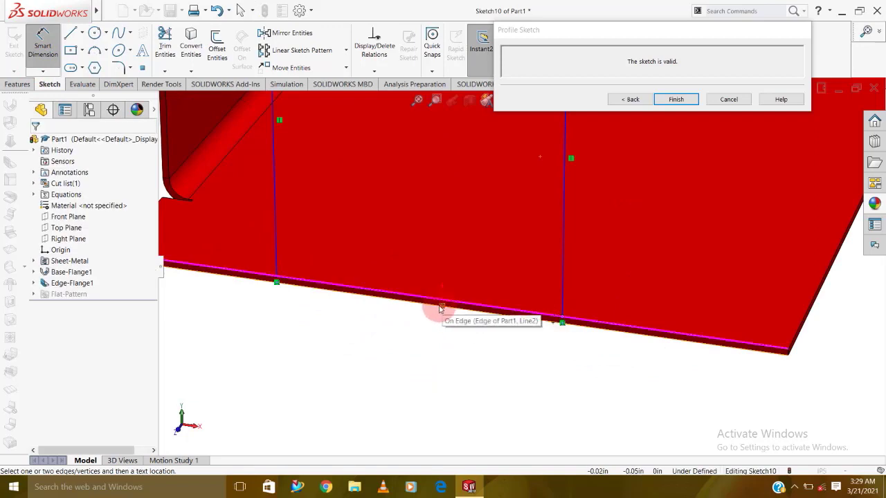
{"action": "left_click", "coordinate": [440, 308]}
{"action": "scroll", "coordinate": [450, 332], "scroll_direction": "down", "scroll_amount": 3}
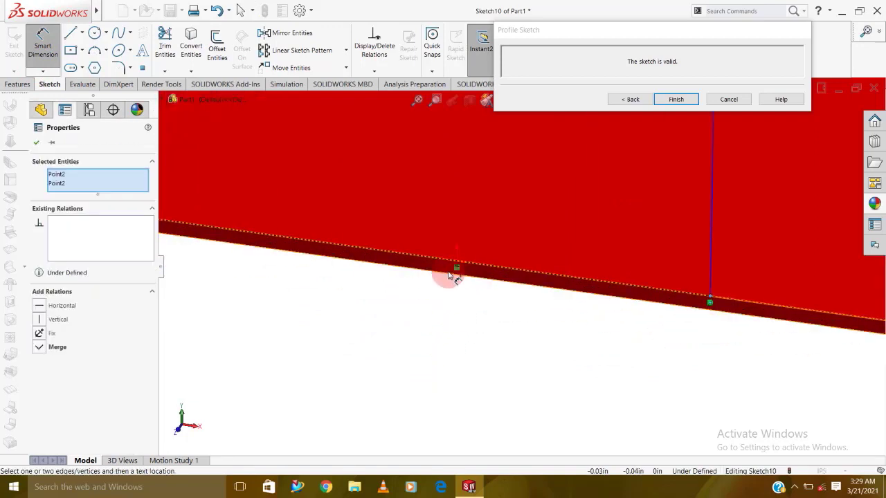
{"action": "left_click", "coordinate": [43, 44]}
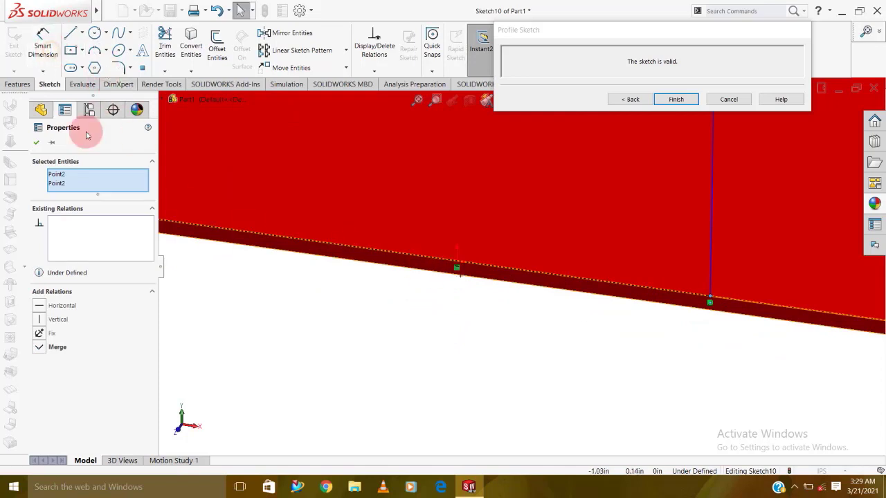
{"action": "left_click", "coordinate": [217, 357]}
{"action": "left_click", "coordinate": [43, 44]}
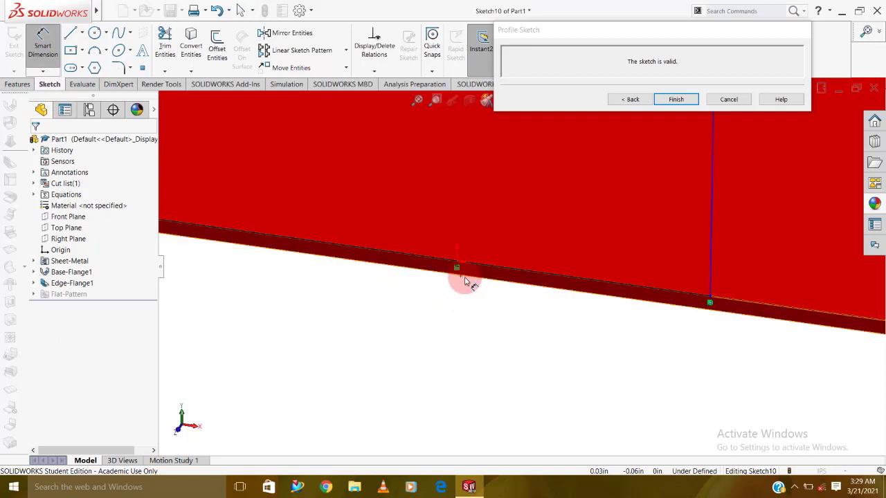
{"action": "middle_click_drag", "start_coordinate": [460, 273], "coordinate": [464, 271]}
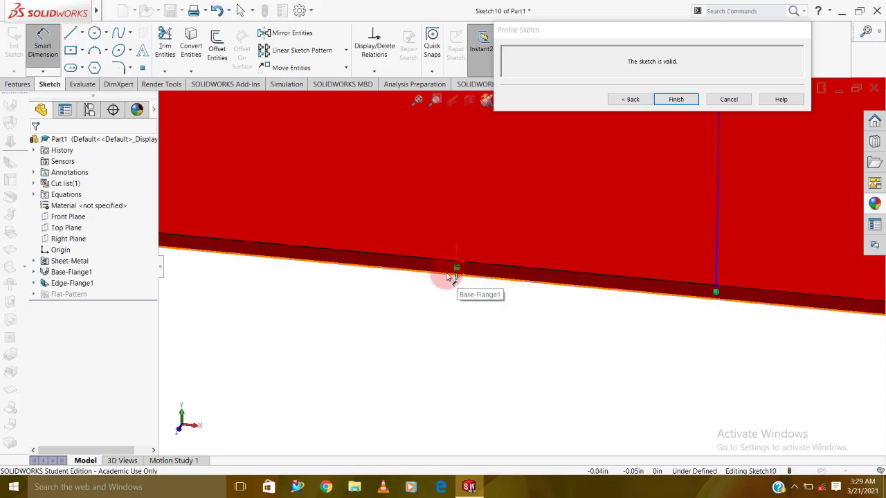
{"action": "left_click_drag", "start_coordinate": [456, 269], "coordinate": [488, 282]}
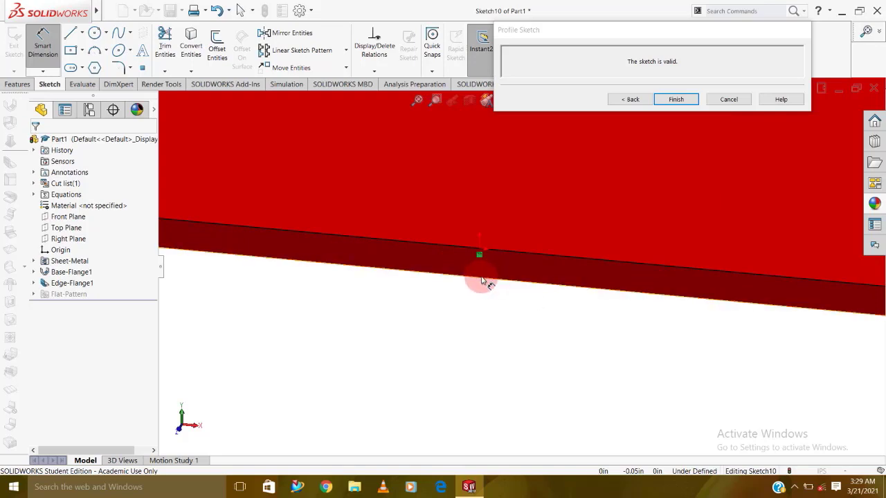
{"action": "left_click", "coordinate": [487, 281]}
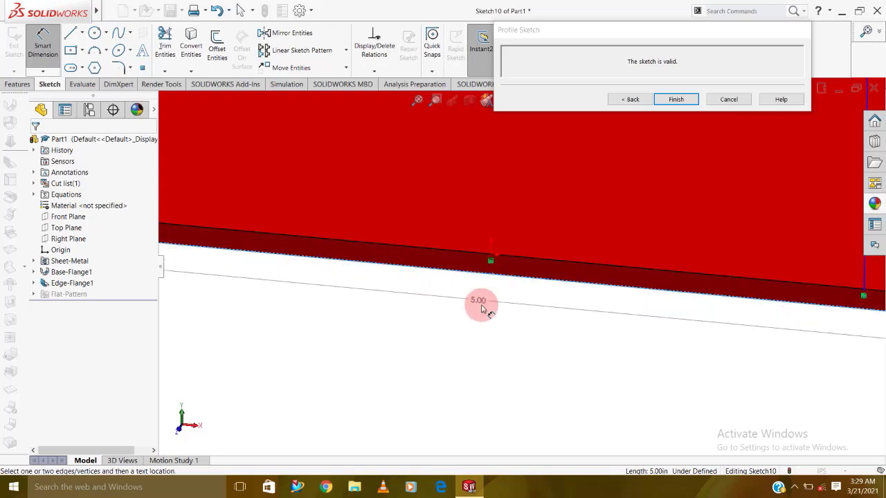
{"action": "scroll", "coordinate": [498, 337], "scroll_direction": "up", "scroll_amount": 3}
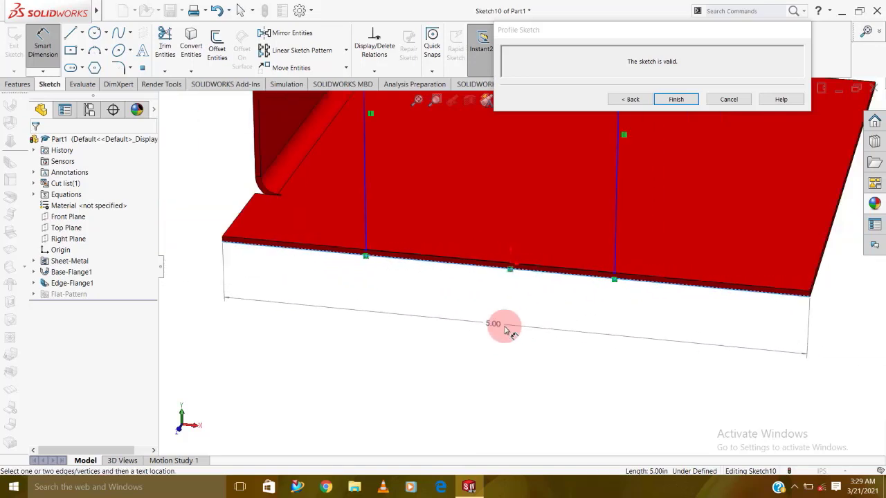
{"action": "left_click", "coordinate": [47, 69]}
Step: Dimension the profile's side line at a 1.50 in offset along the edge
{"action": "left_click", "coordinate": [47, 59]}
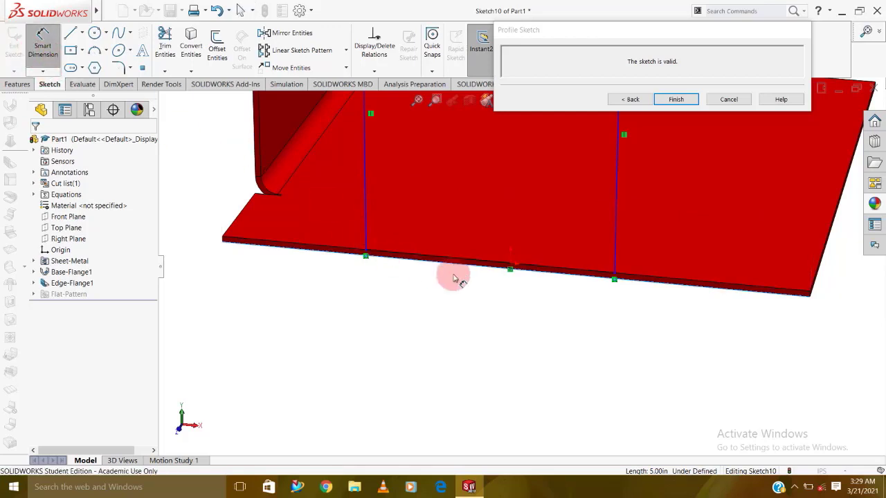
{"action": "scroll", "coordinate": [491, 276], "scroll_direction": "down", "scroll_amount": 1}
{"action": "scroll", "coordinate": [543, 268], "scroll_direction": "down", "scroll_amount": 1}
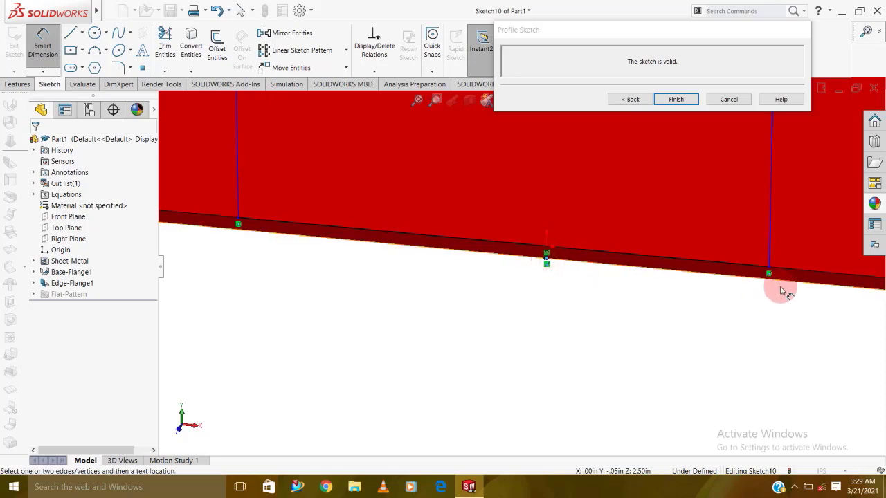
{"action": "left_click", "coordinate": [773, 261]}
{"action": "left_click", "coordinate": [701, 341]}
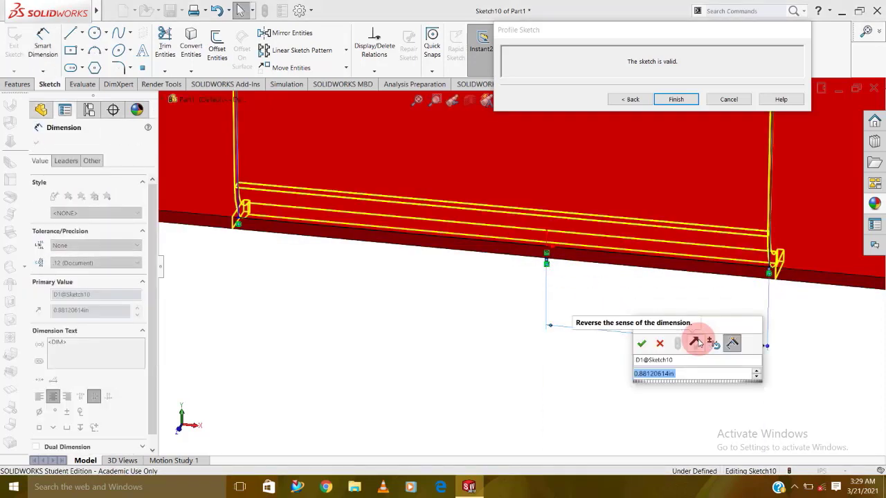
{"action": "type", "text": "1.5"}
{"action": "key", "text": "Return"}
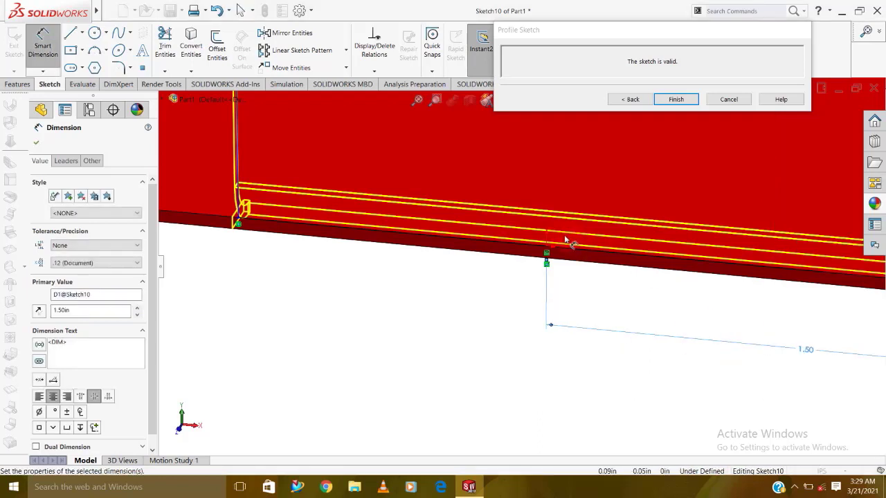
Step: Dimension the profile width to 3.00 in and finish the flange
{"action": "left_click", "coordinate": [540, 252]}
{"action": "left_click", "coordinate": [527, 371]}
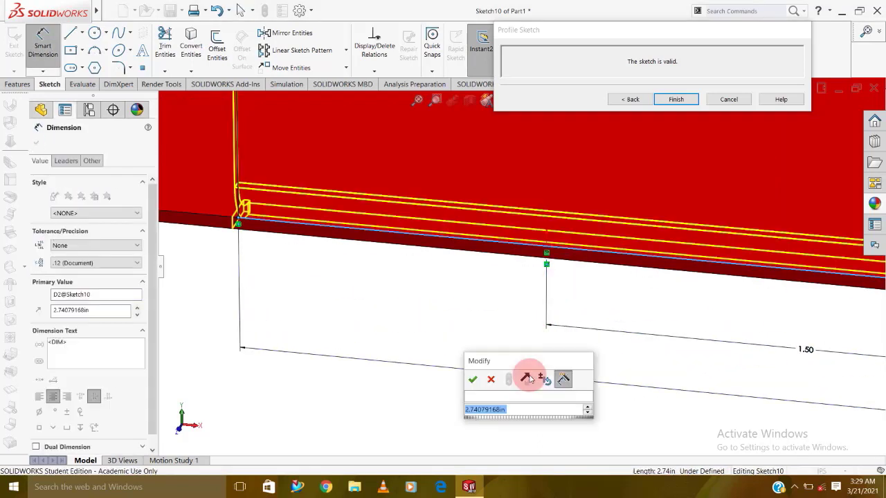
{"action": "type", "text": "3"}
{"action": "key", "text": "Return"}
{"action": "scroll", "coordinate": [524, 370], "scroll_direction": "up", "scroll_amount": 5}
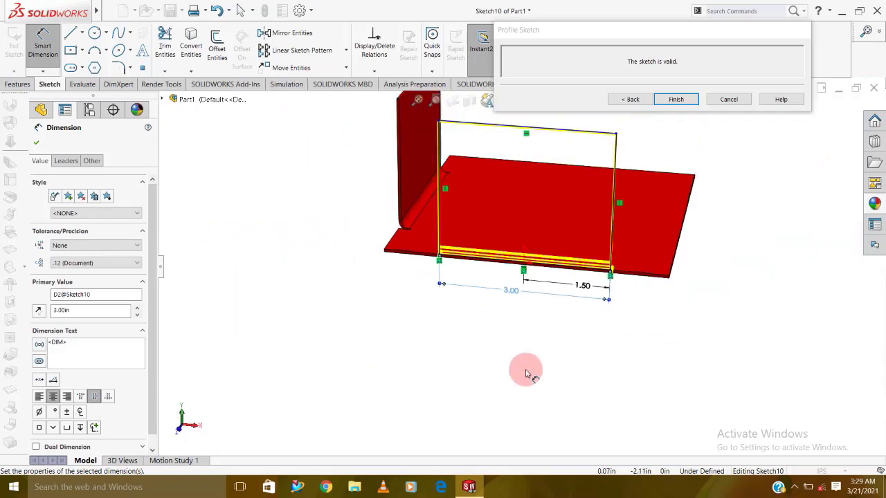
{"action": "left_click", "coordinate": [676, 99]}
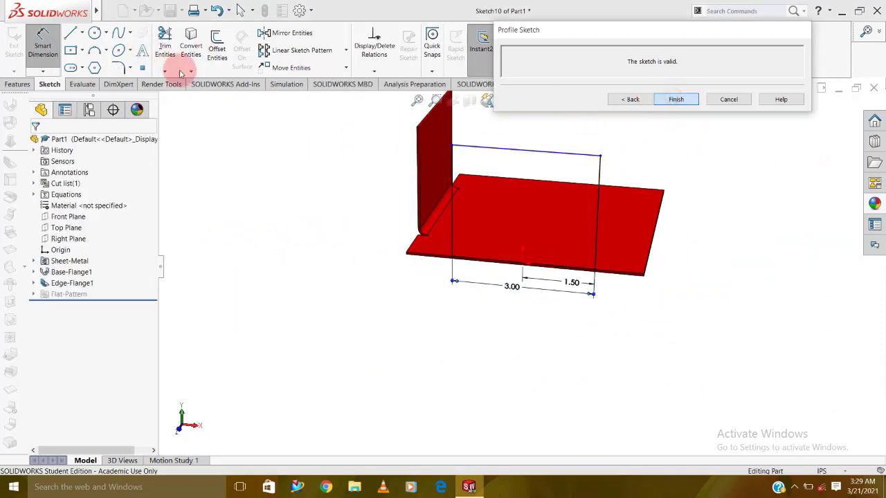
Step: Open Edge-Flange2 from the feature tree for editing
{"action": "middle_click_drag", "start_coordinate": [338, 218], "coordinate": [429, 306]}
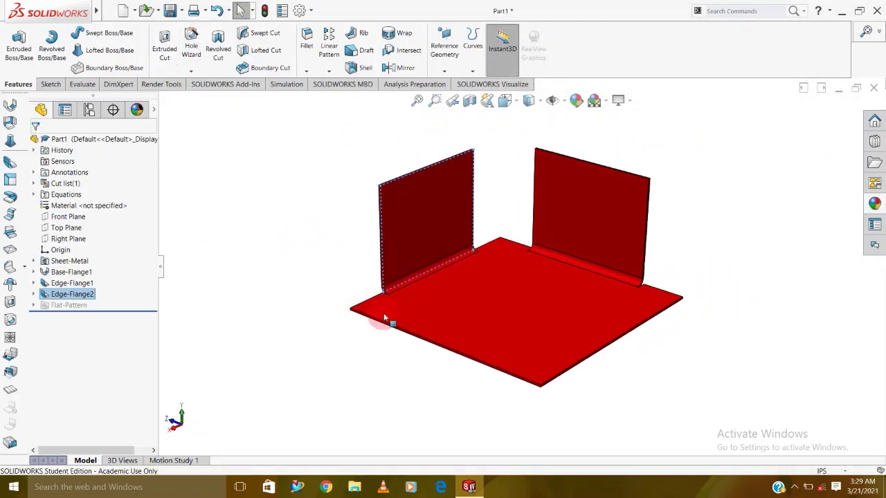
{"action": "scroll", "coordinate": [429, 306], "scroll_direction": "down", "scroll_amount": 4}
{"action": "middle_click_drag", "start_coordinate": [642, 253], "coordinate": [626, 233]}
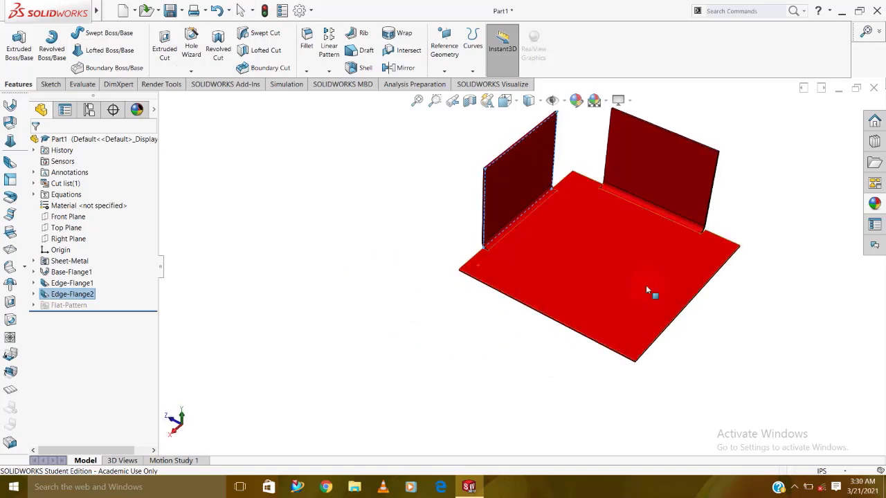
{"action": "scroll", "coordinate": [626, 237], "scroll_direction": "down", "scroll_amount": 2}
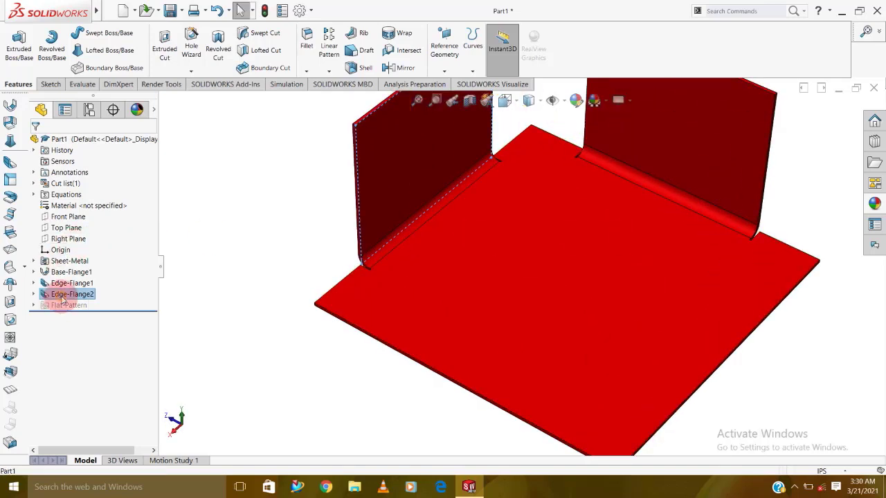
{"action": "left_click", "coordinate": [168, 317]}
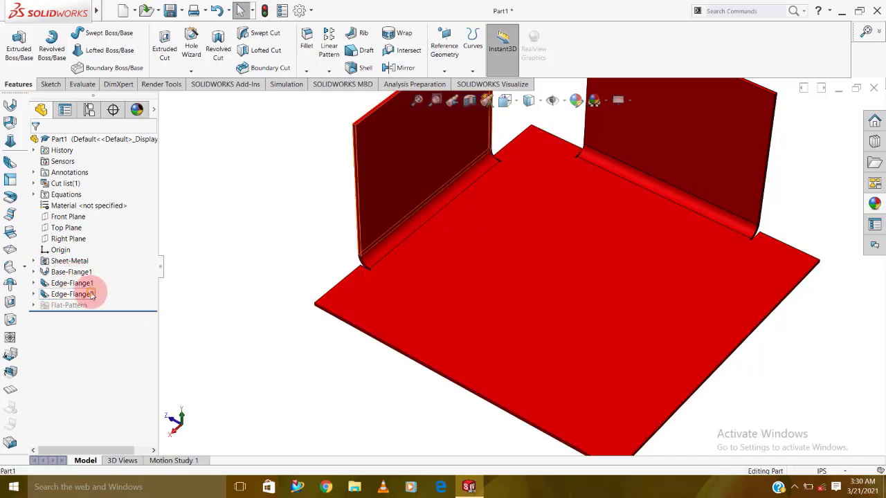
{"action": "left_click", "coordinate": [90, 294]}
{"action": "left_click", "coordinate": [113, 265]}
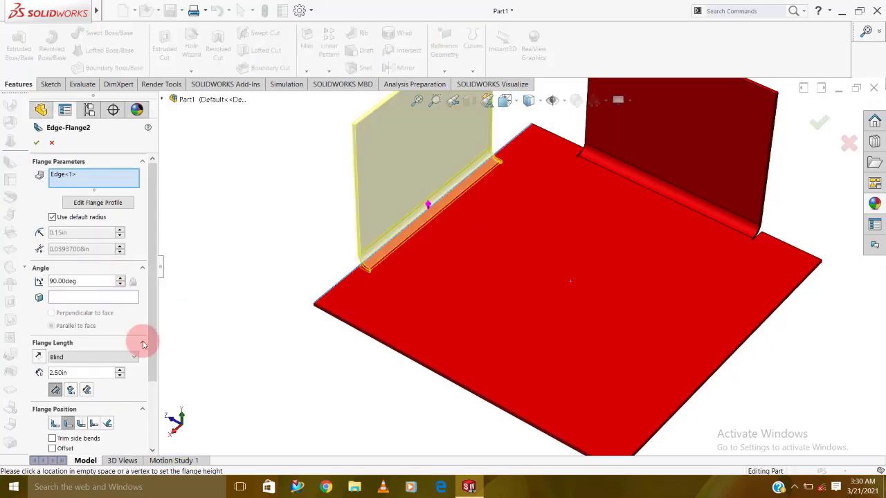
Step: Use the first flange position, trim side bends, and set an obround custom bend relief
{"action": "left_click", "coordinate": [55, 424]}
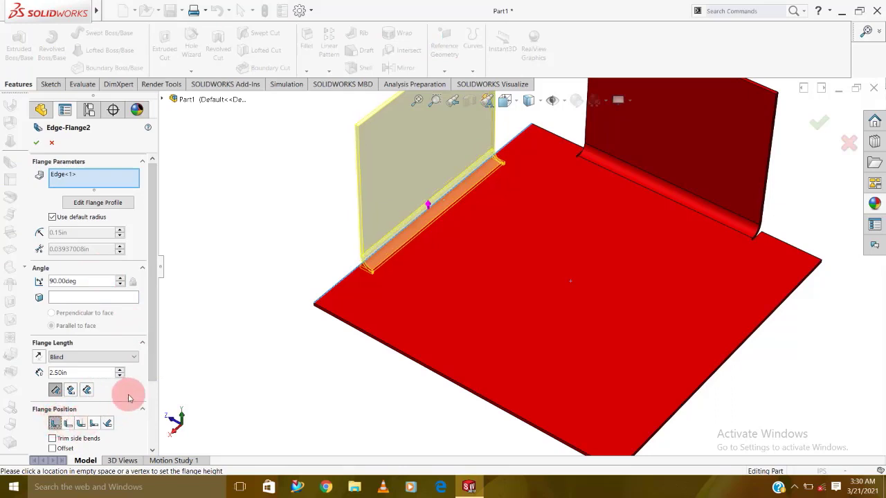
{"action": "scroll", "coordinate": [146, 388], "scroll_direction": "down", "scroll_amount": 2}
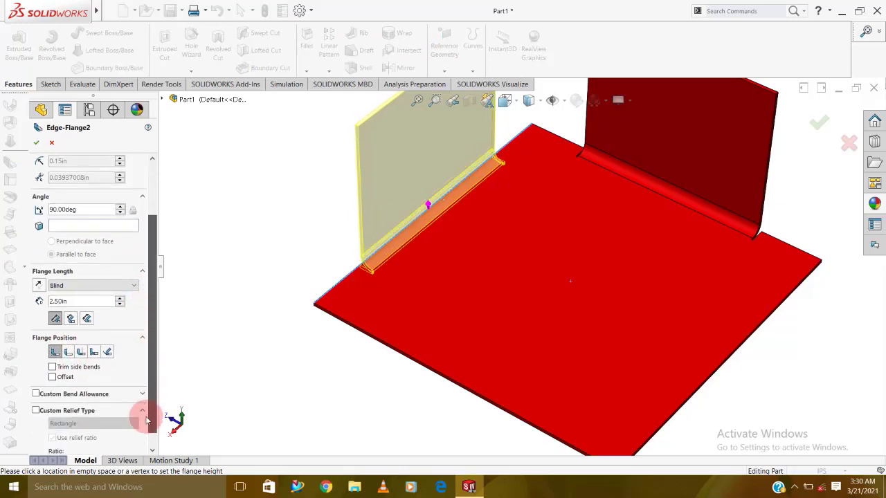
{"action": "left_click", "coordinate": [93, 366]}
{"action": "scroll", "coordinate": [147, 385], "scroll_direction": "down", "scroll_amount": 1}
{"action": "left_click", "coordinate": [83, 393]}
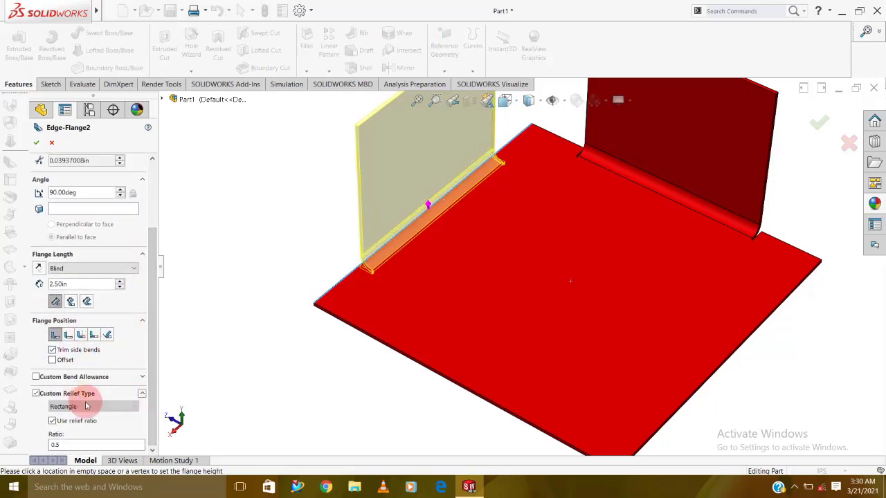
{"action": "left_click", "coordinate": [85, 407]}
{"action": "left_click", "coordinate": [84, 416]}
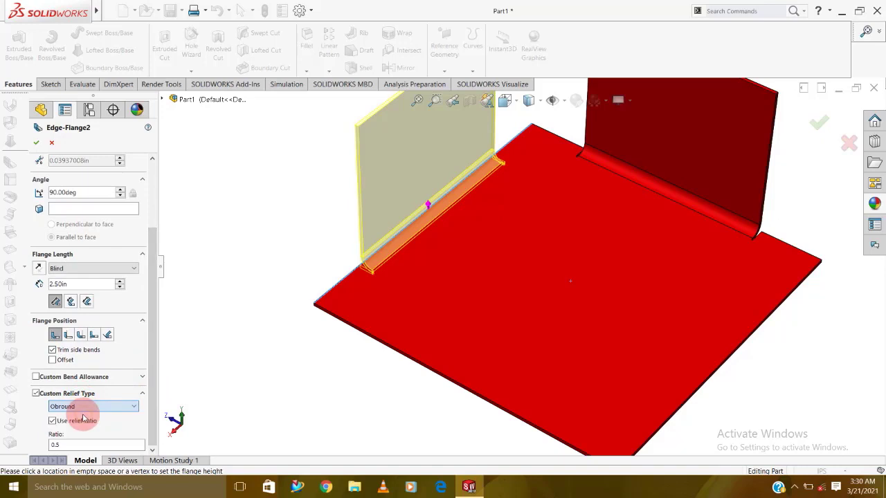
{"action": "left_click", "coordinate": [38, 143]}
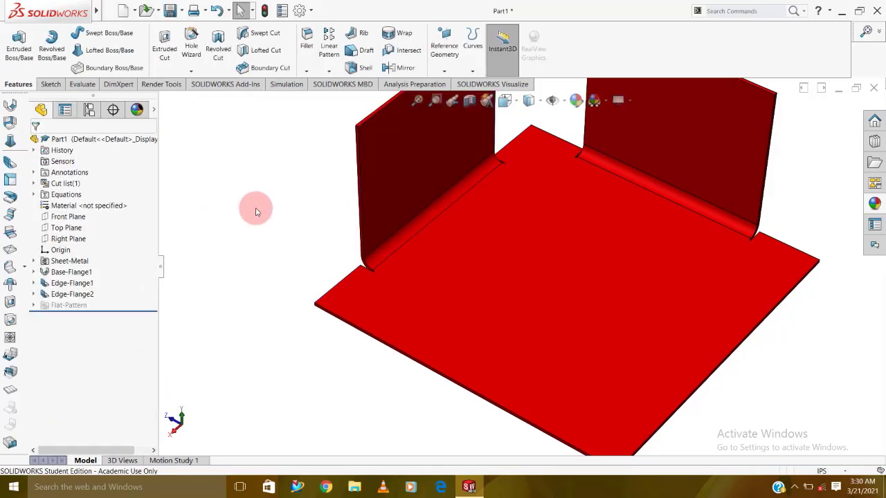
Step: Mirror Edge-Flange2 about the Front Plane
{"action": "key", "text": "f"}
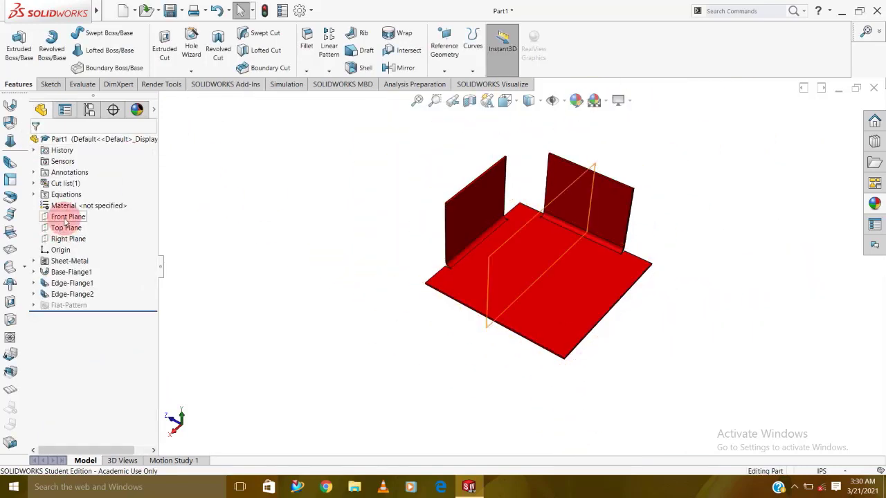
{"action": "left_click", "coordinate": [401, 67]}
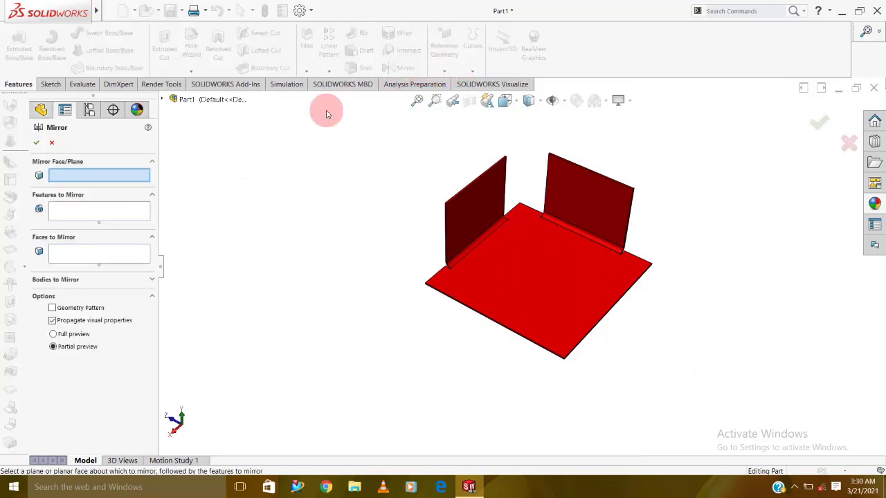
{"action": "left_click", "coordinate": [164, 101]}
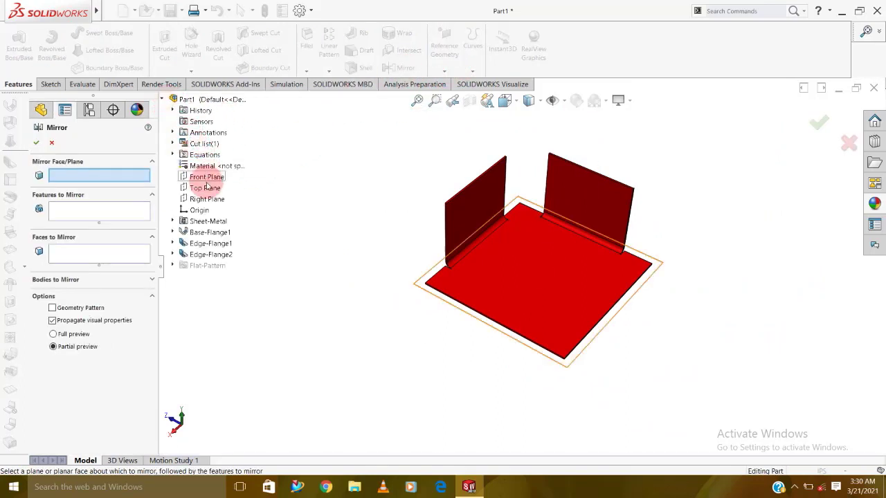
{"action": "left_click", "coordinate": [206, 179]}
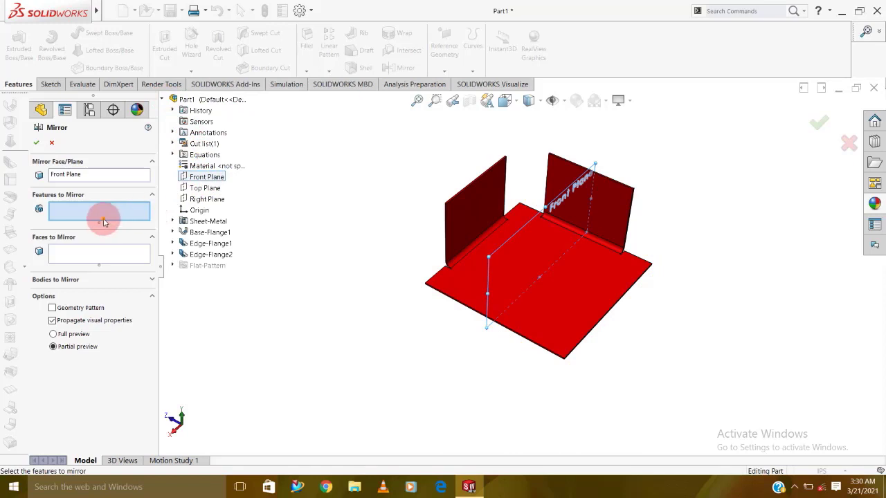
{"action": "left_click", "coordinate": [476, 198]}
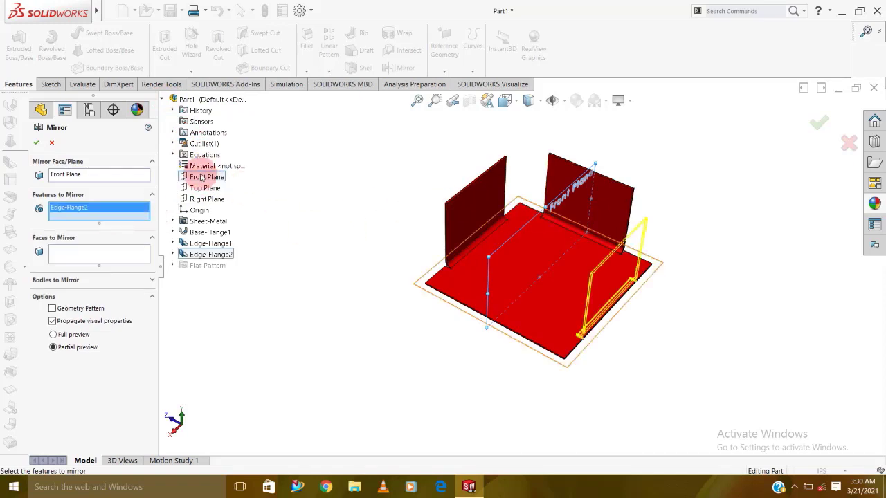
{"action": "left_click", "coordinate": [37, 143]}
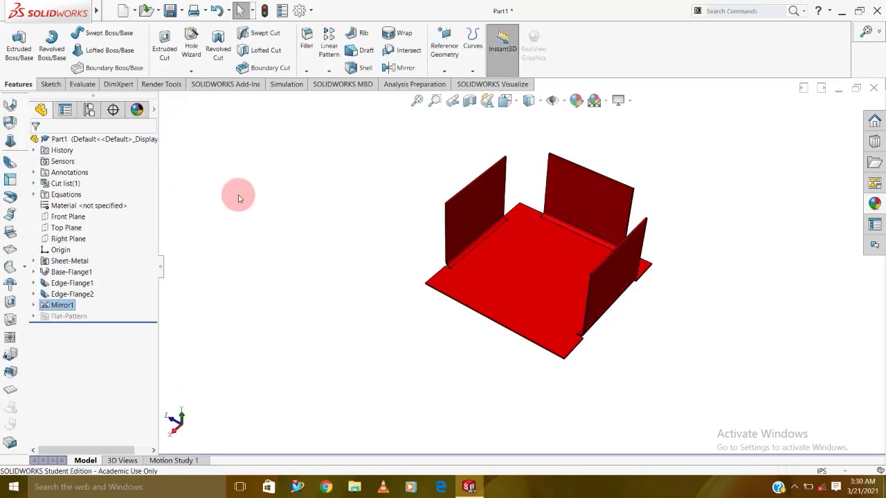
Step: Mirror Edge-Flange1 about the Right Plane
{"action": "left_click", "coordinate": [401, 67]}
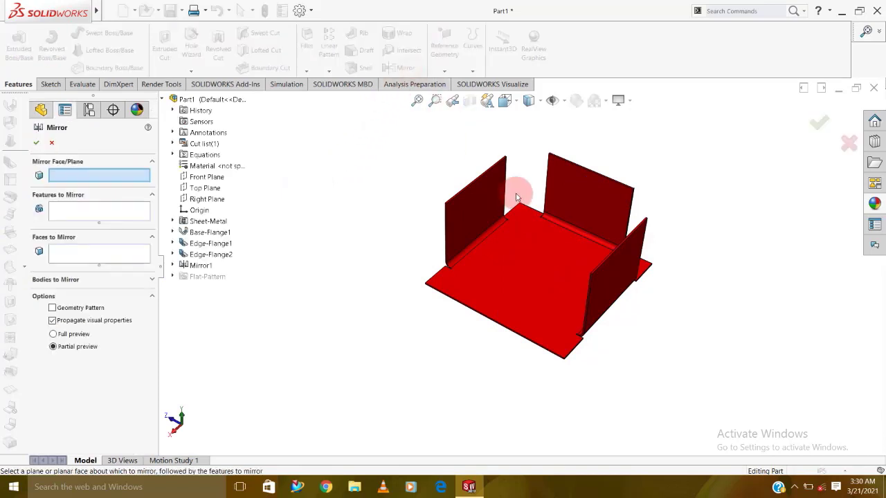
{"action": "left_click", "coordinate": [205, 198]}
{"action": "left_click", "coordinate": [609, 214]}
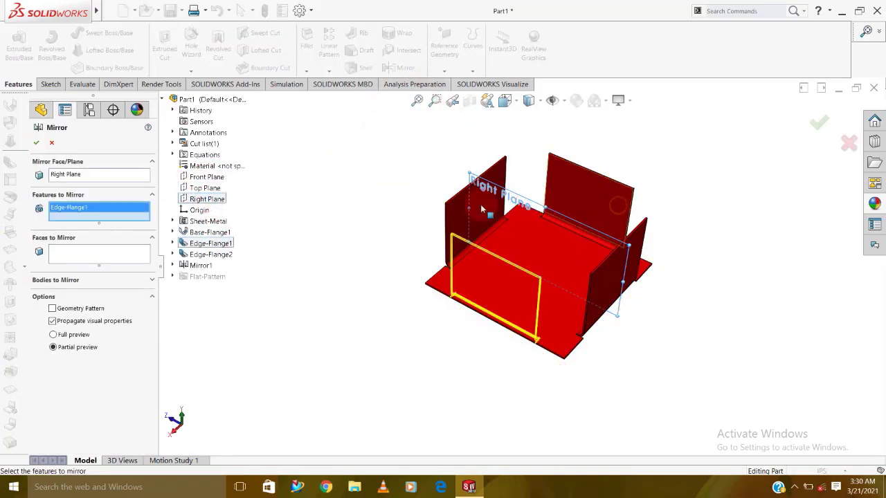
{"action": "left_click", "coordinate": [37, 144]}
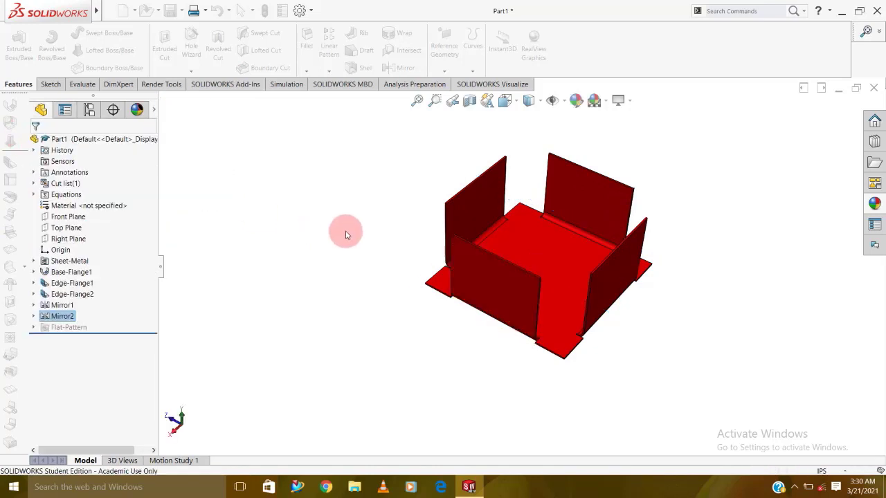
{"action": "mouse_move", "coordinate": [557, 272]}
{"action": "middle_mouse_down"}
{"action": "mouse_move", "coordinate": [648, 281]}
{"action": "mouse_move", "coordinate": [648, 399]}
{"action": "mouse_move", "coordinate": [609, 357]}
{"action": "middle_mouse_up"}
{"action": "scroll", "coordinate": [530, 367], "scroll_direction": "down", "scroll_amount": 1}
{"action": "scroll", "coordinate": [528, 335], "scroll_direction": "down", "scroll_amount": 2}
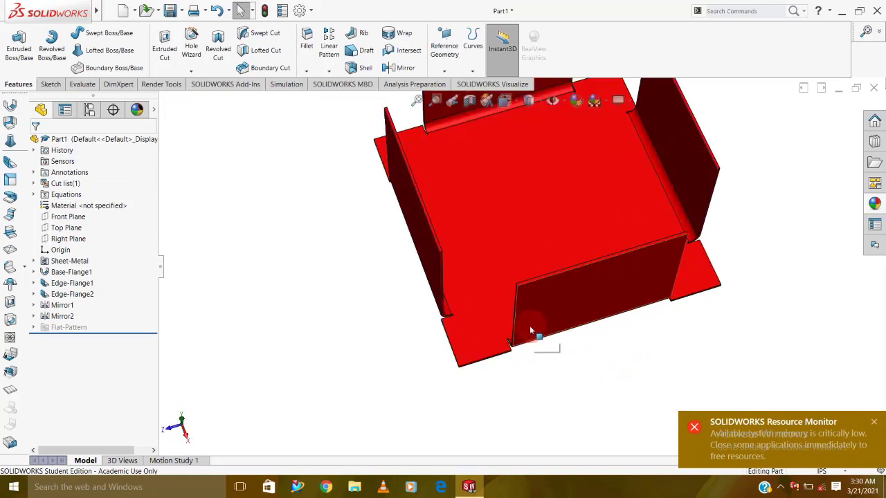
{"action": "scroll", "coordinate": [531, 331], "scroll_direction": "down", "scroll_amount": 2}
{"action": "scroll", "coordinate": [524, 317], "scroll_direction": "down", "scroll_amount": 2}
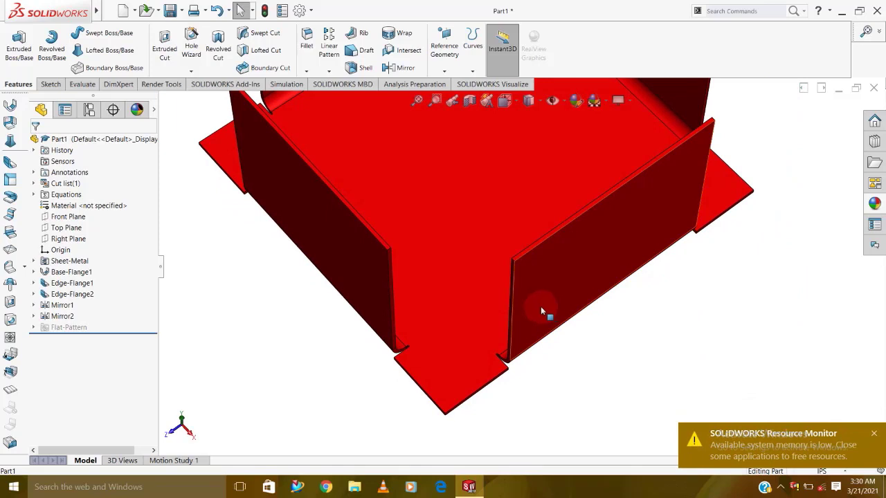
{"action": "scroll", "coordinate": [544, 307], "scroll_direction": "up", "scroll_amount": 5}
{"action": "mouse_move", "coordinate": [546, 302]}
{"action": "middle_mouse_down"}
{"action": "mouse_move", "coordinate": [594, 205]}
{"action": "mouse_move", "coordinate": [597, 237]}
{"action": "mouse_move", "coordinate": [588, 240]}
{"action": "middle_mouse_up"}
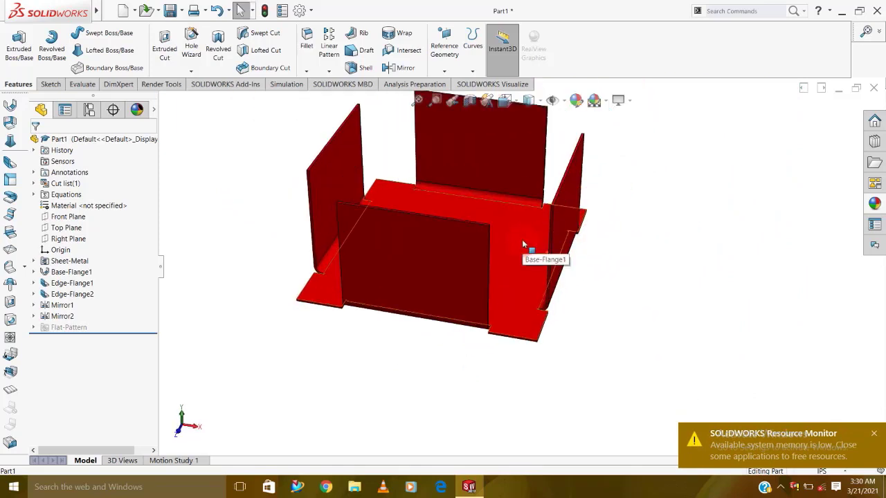
{"action": "middle_click_drag", "start_coordinate": [522, 242], "coordinate": [489, 220]}
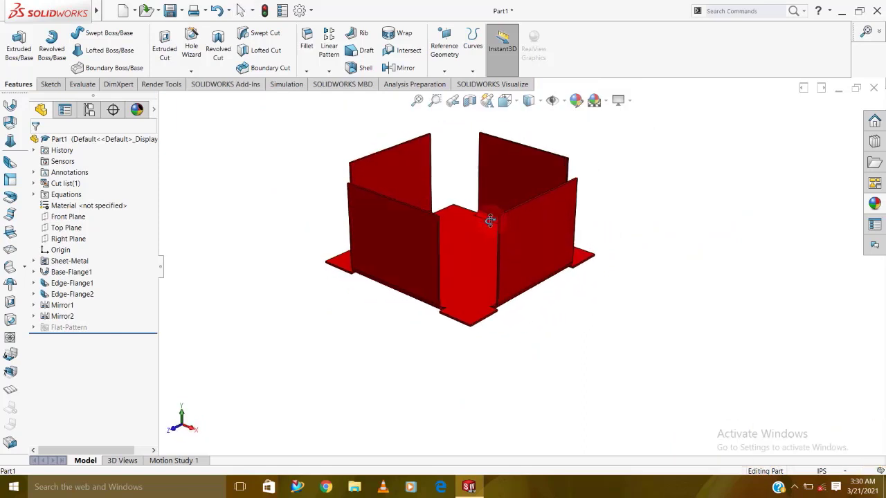
{"action": "middle_click_drag", "start_coordinate": [490, 220], "coordinate": [500, 229]}
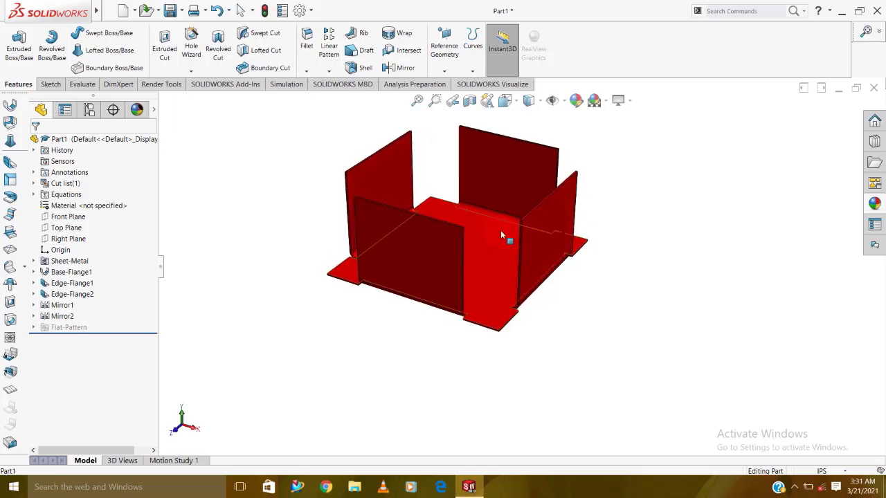
{"action": "middle_click_drag", "start_coordinate": [402, 235], "coordinate": [487, 220]}
{"action": "key", "text": "ctrl+7"}
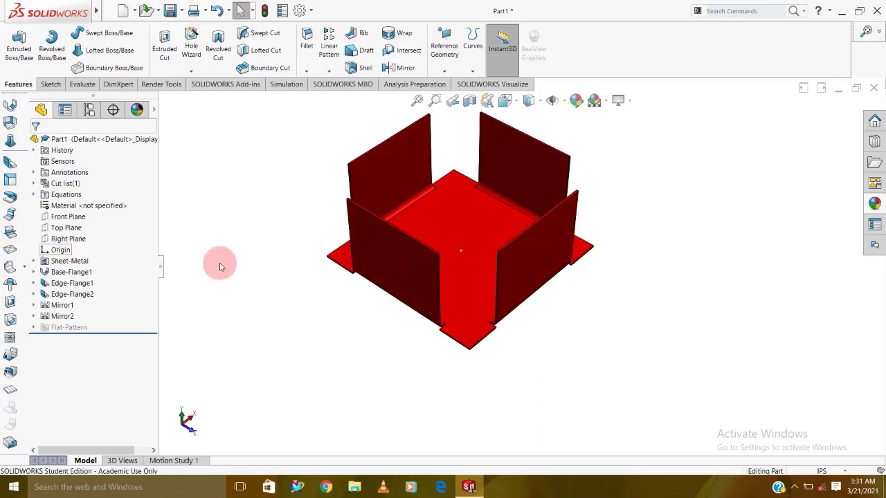
Step: Sketch a circle centred at the origin on the base's top face, viewed Normal To
{"action": "left_click", "coordinate": [471, 243]}
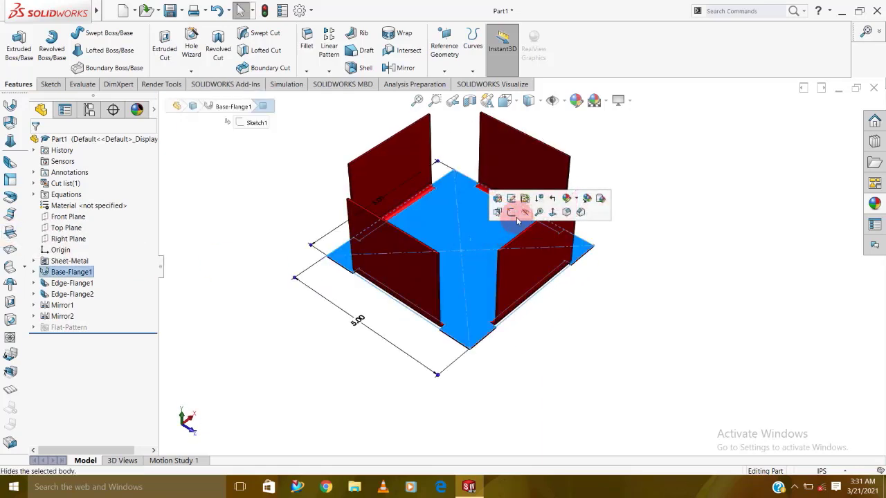
{"action": "left_click", "coordinate": [511, 206]}
{"action": "key", "text": "space"}
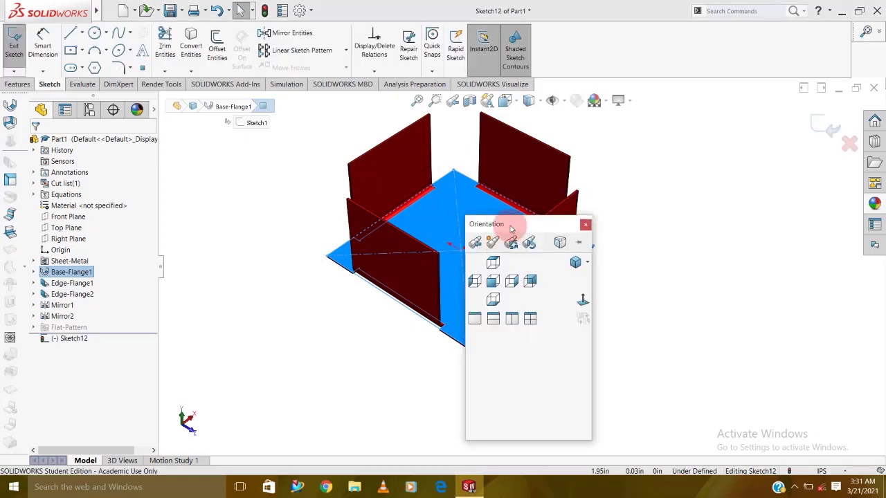
{"action": "left_click", "coordinate": [582, 297]}
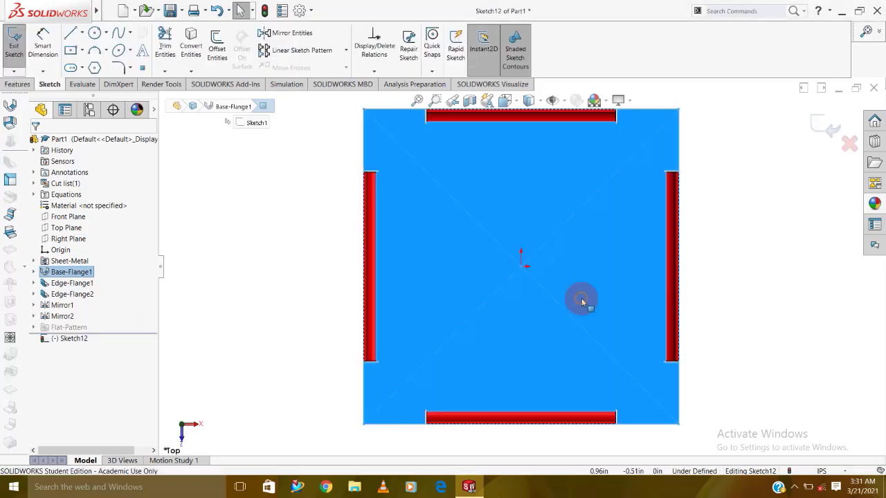
{"action": "left_click", "coordinate": [232, 204]}
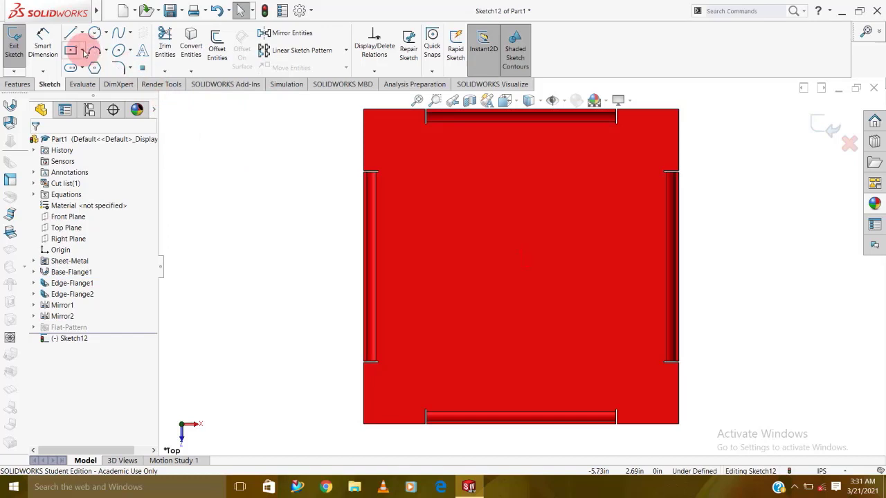
{"action": "left_click", "coordinate": [95, 32]}
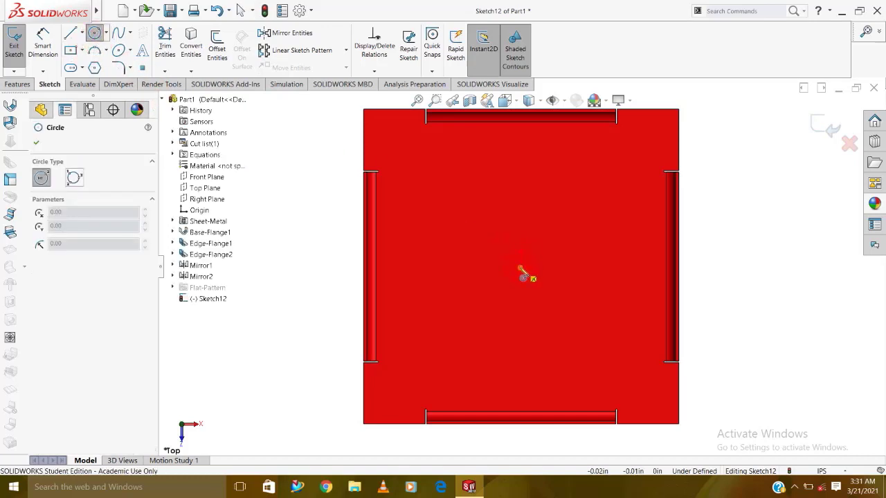
{"action": "left_click", "coordinate": [520, 267]}
{"action": "left_click", "coordinate": [530, 319]}
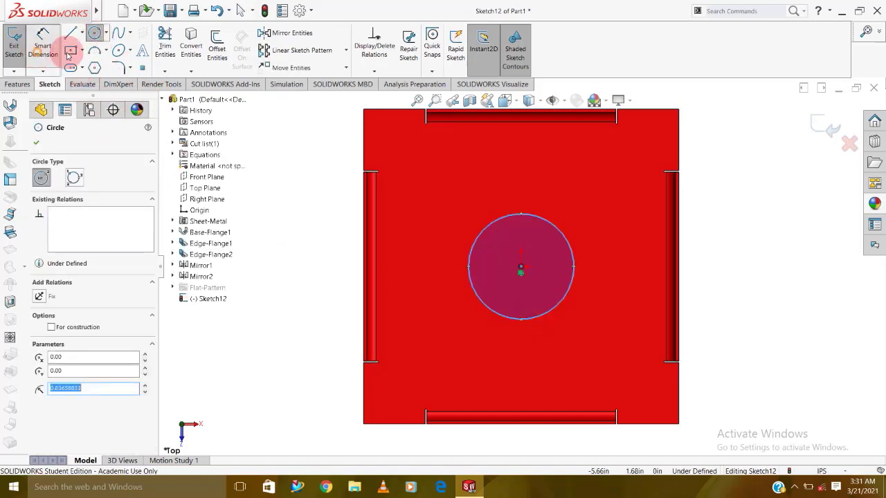
Step: Dimension the circle to 1.5 in diameter and cut it through the base
{"action": "left_click", "coordinate": [43, 46]}
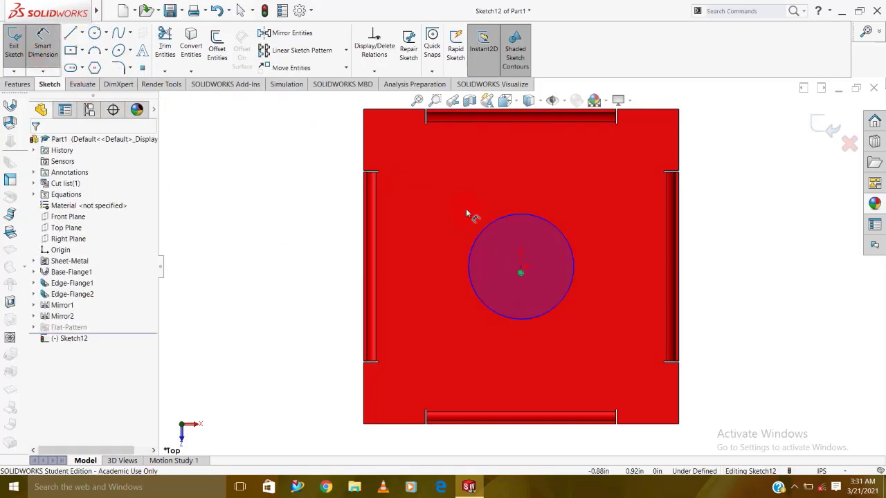
{"action": "left_click", "coordinate": [532, 219]}
{"action": "left_click", "coordinate": [534, 183]}
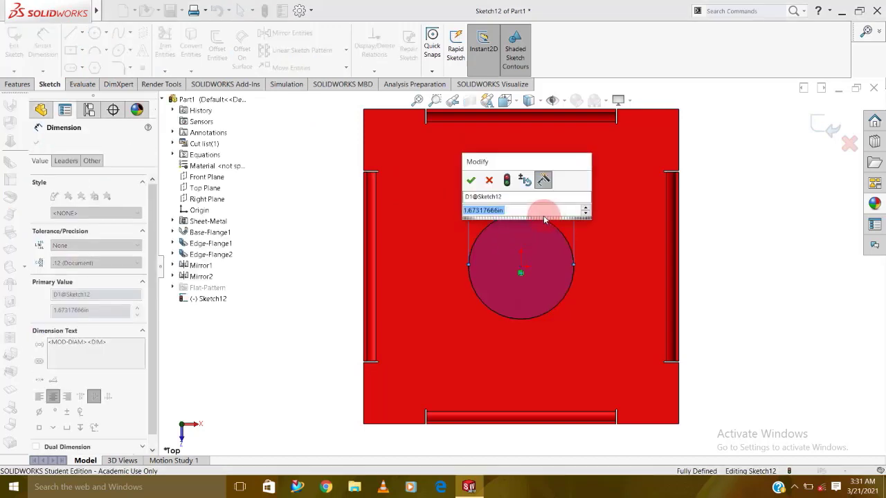
{"action": "type", "text": "1.5"}
{"action": "key", "text": "Return"}
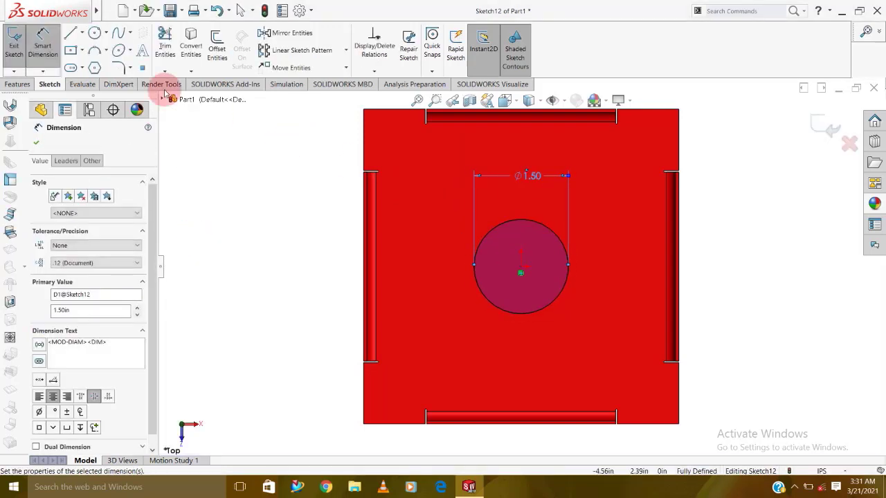
{"action": "left_click", "coordinate": [14, 45]}
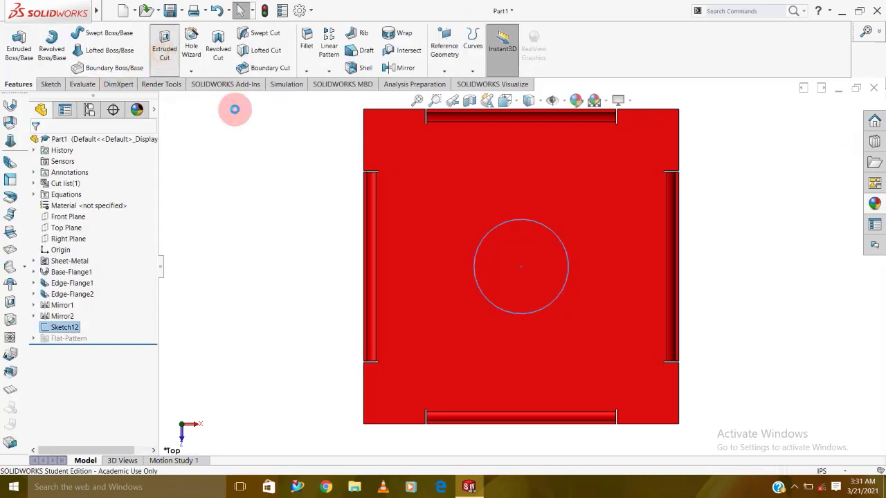
{"action": "left_click", "coordinate": [35, 141]}
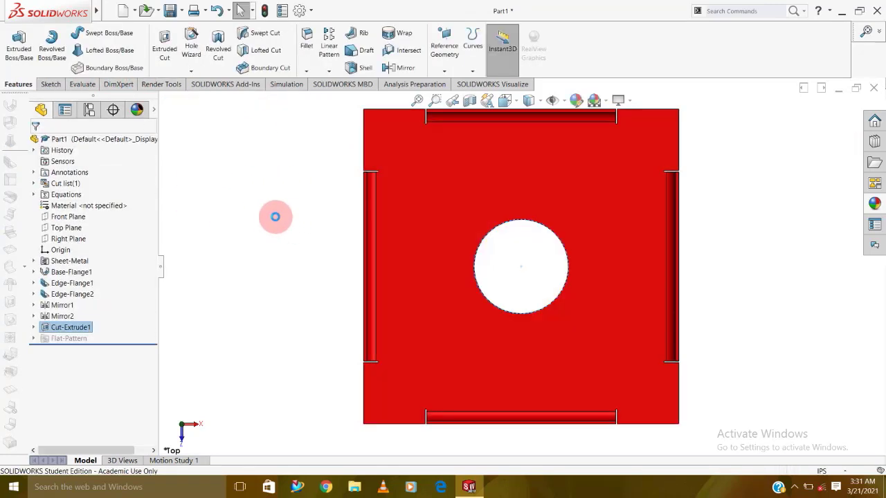
{"action": "mouse_move", "coordinate": [676, 356]}
{"action": "middle_mouse_down"}
{"action": "mouse_move", "coordinate": [662, 277]}
{"action": "mouse_move", "coordinate": [686, 204]}
{"action": "mouse_move", "coordinate": [724, 229]}
{"action": "middle_mouse_up"}
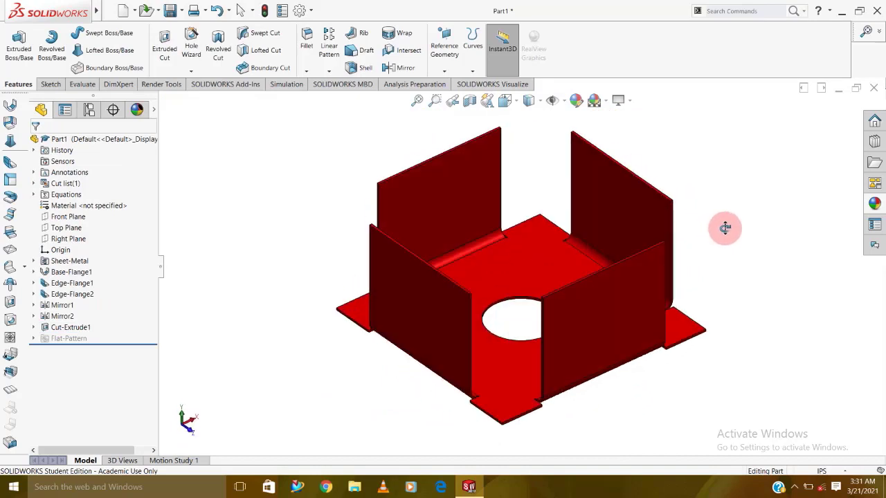
Step: Start Break-Corner and select the four outer corner edges of the base
{"action": "left_click", "coordinate": [15, 268]}
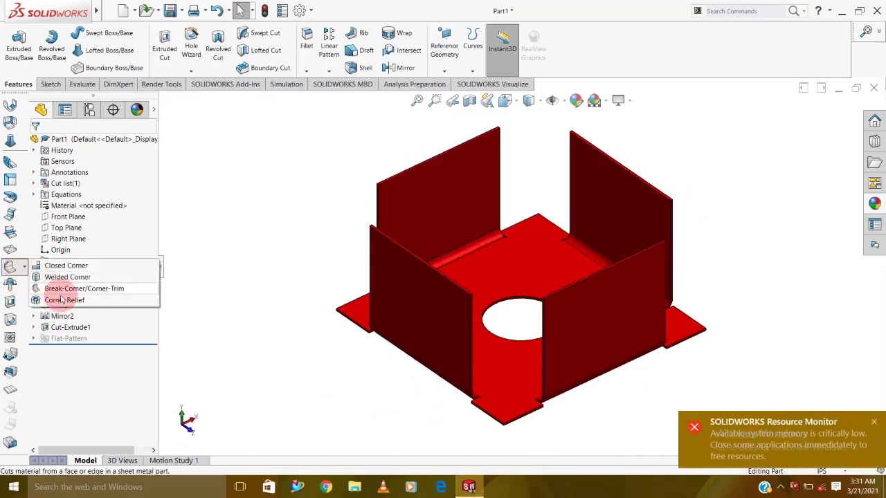
{"action": "left_click", "coordinate": [69, 289]}
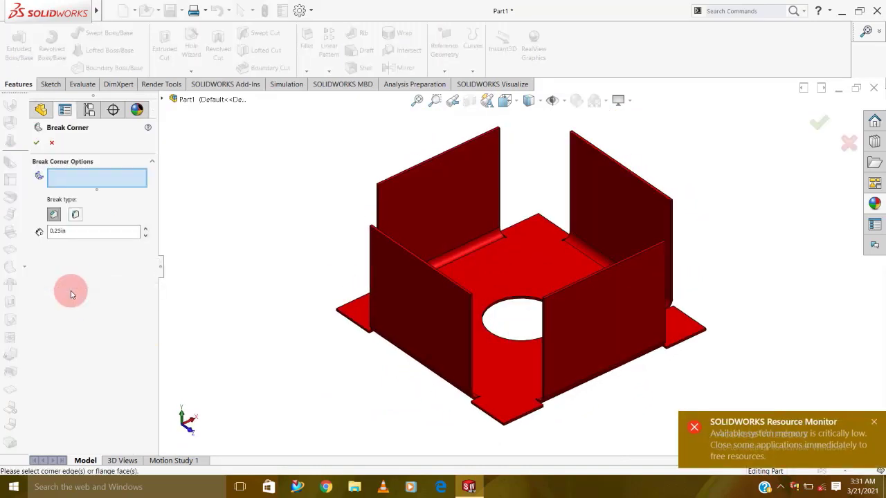
{"action": "scroll", "coordinate": [485, 429], "scroll_direction": "down", "scroll_amount": 3}
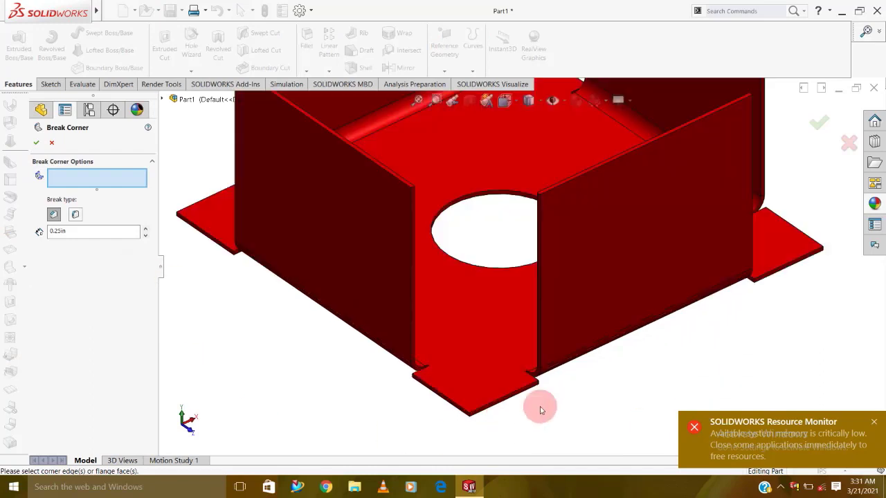
{"action": "scroll", "coordinate": [463, 407], "scroll_direction": "down", "scroll_amount": 3}
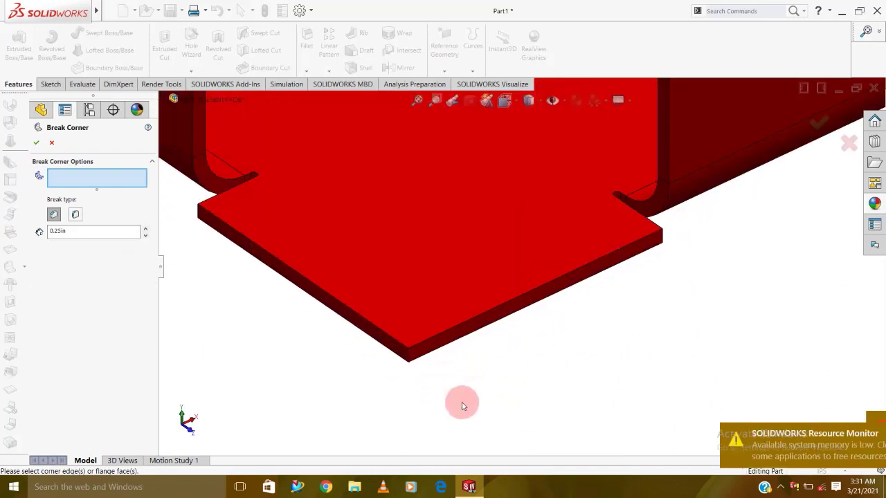
{"action": "left_click", "coordinate": [407, 360]}
{"action": "mouse_move", "coordinate": [471, 379]}
{"action": "middle_mouse_down"}
{"action": "mouse_move", "coordinate": [425, 297]}
{"action": "mouse_move", "coordinate": [522, 254]}
{"action": "mouse_move", "coordinate": [519, 300]}
{"action": "mouse_move", "coordinate": [403, 317]}
{"action": "mouse_move", "coordinate": [505, 350]}
{"action": "mouse_move", "coordinate": [473, 312]}
{"action": "mouse_move", "coordinate": [526, 336]}
{"action": "mouse_move", "coordinate": [459, 283]}
{"action": "mouse_move", "coordinate": [493, 267]}
{"action": "mouse_move", "coordinate": [533, 300]}
{"action": "mouse_move", "coordinate": [475, 288]}
{"action": "middle_mouse_up"}
{"action": "left_click", "coordinate": [474, 312]}
{"action": "scroll", "coordinate": [475, 289], "scroll_direction": "up", "scroll_amount": 5}
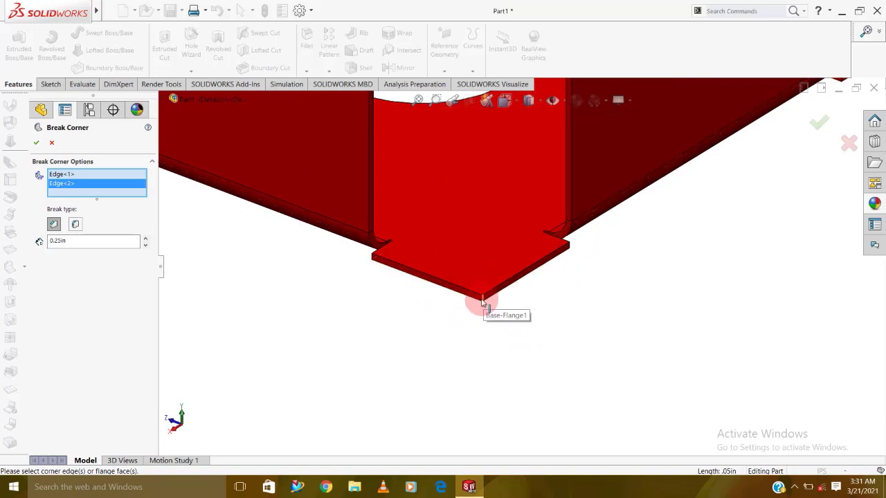
{"action": "left_click", "coordinate": [482, 303]}
{"action": "scroll", "coordinate": [471, 319], "scroll_direction": "down", "scroll_amount": 2}
{"action": "scroll", "coordinate": [461, 330], "scroll_direction": "down", "scroll_amount": 3}
{"action": "mouse_move", "coordinate": [454, 316]}
{"action": "middle_mouse_down"}
{"action": "mouse_move", "coordinate": [415, 263]}
{"action": "mouse_move", "coordinate": [497, 256]}
{"action": "middle_mouse_up"}
{"action": "scroll", "coordinate": [499, 262], "scroll_direction": "up", "scroll_amount": 2}
{"action": "scroll", "coordinate": [504, 274], "scroll_direction": "up", "scroll_amount": 3}
{"action": "scroll", "coordinate": [508, 295], "scroll_direction": "up", "scroll_amount": 3}
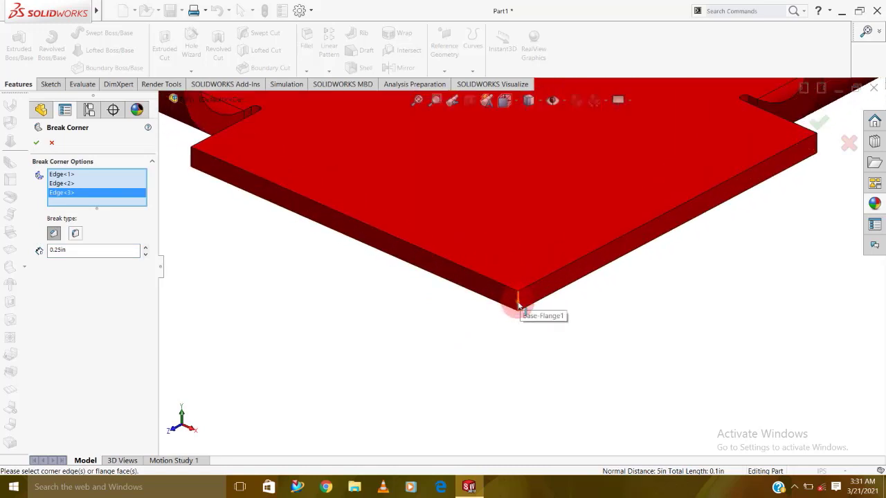
{"action": "left_click", "coordinate": [517, 308]}
{"action": "scroll", "coordinate": [516, 320], "scroll_direction": "down", "scroll_amount": 2}
{"action": "scroll", "coordinate": [512, 317], "scroll_direction": "down", "scroll_amount": 3}
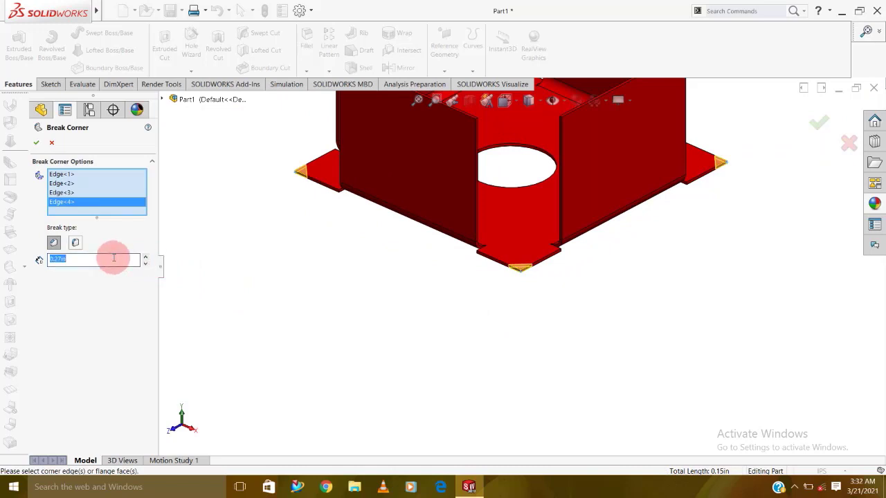
Step: Set the chamfer break distance to 0.50 in and apply it to all four corners
{"action": "type", "text": "1"}
{"action": "key", "text": "Return"}
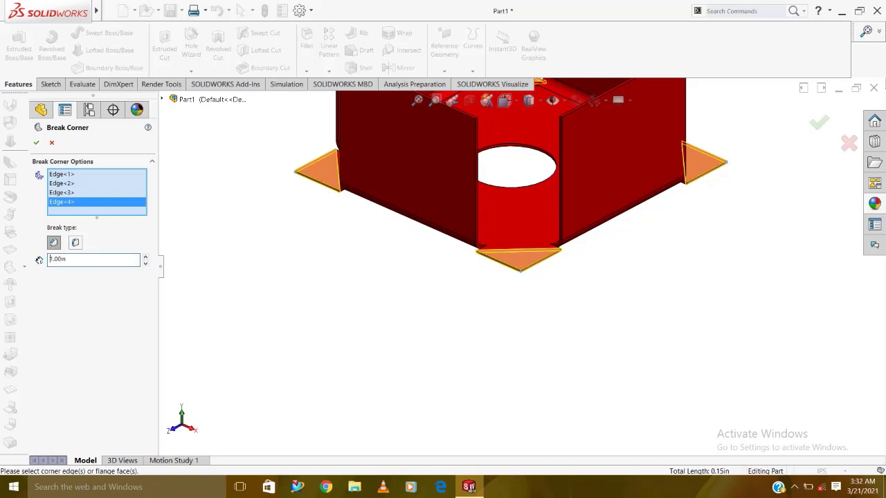
{"action": "left_click", "coordinate": [92, 259]}
{"action": "type", "text": "0."}
{"action": "type", "text": "5"}
{"action": "key", "text": "Return"}
{"action": "scroll", "coordinate": [558, 291], "scroll_direction": "up", "scroll_amount": 3}
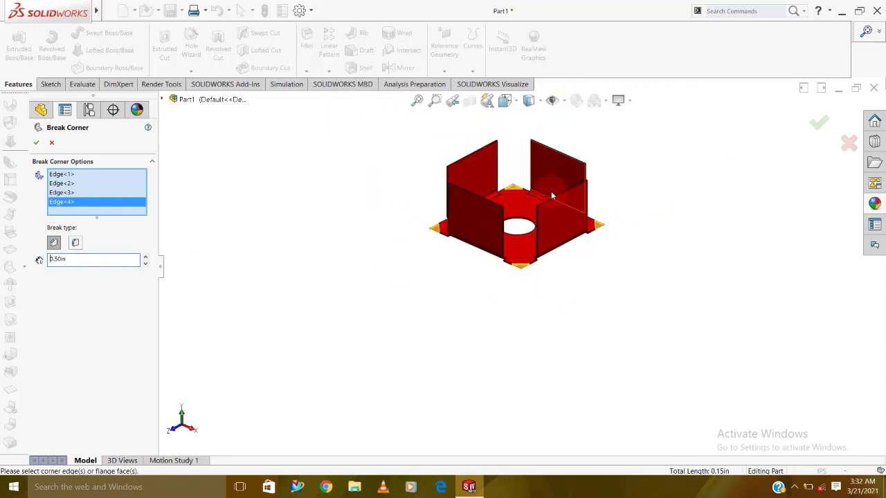
{"action": "scroll", "coordinate": [552, 196], "scroll_direction": "down", "scroll_amount": 2}
{"action": "scroll", "coordinate": [551, 196], "scroll_direction": "down", "scroll_amount": 2}
{"action": "left_click", "coordinate": [36, 142]}
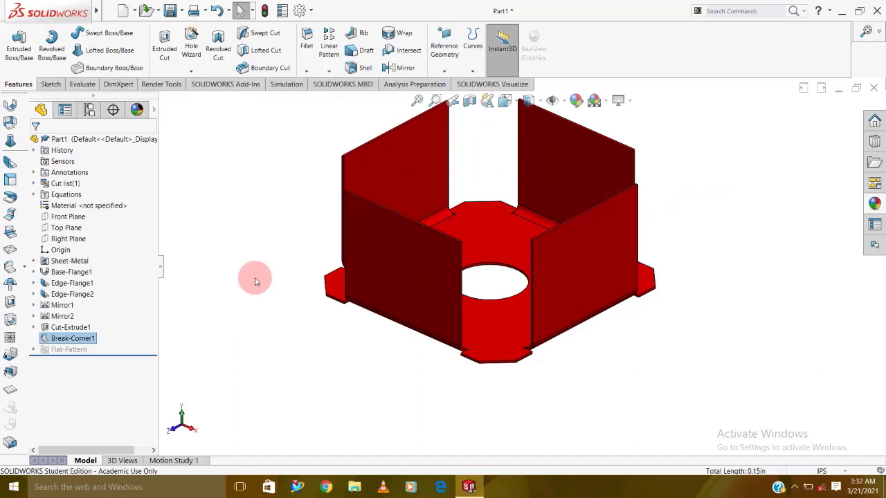
{"action": "mouse_move", "coordinate": [662, 300]}
{"action": "middle_mouse_down"}
{"action": "mouse_move", "coordinate": [592, 399]}
{"action": "mouse_move", "coordinate": [514, 247]}
{"action": "mouse_move", "coordinate": [515, 184]}
{"action": "mouse_move", "coordinate": [544, 148]}
{"action": "mouse_move", "coordinate": [545, 175]}
{"action": "middle_mouse_up"}
{"action": "left_click", "coordinate": [429, 281]}
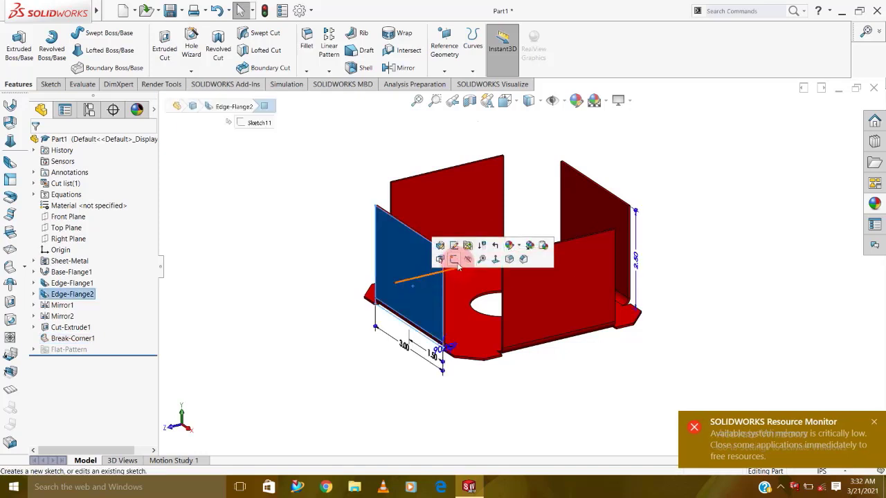
{"action": "left_click", "coordinate": [454, 258]}
{"action": "left_click_drag", "start_coordinate": [376, 242], "coordinate": [136, 164]}
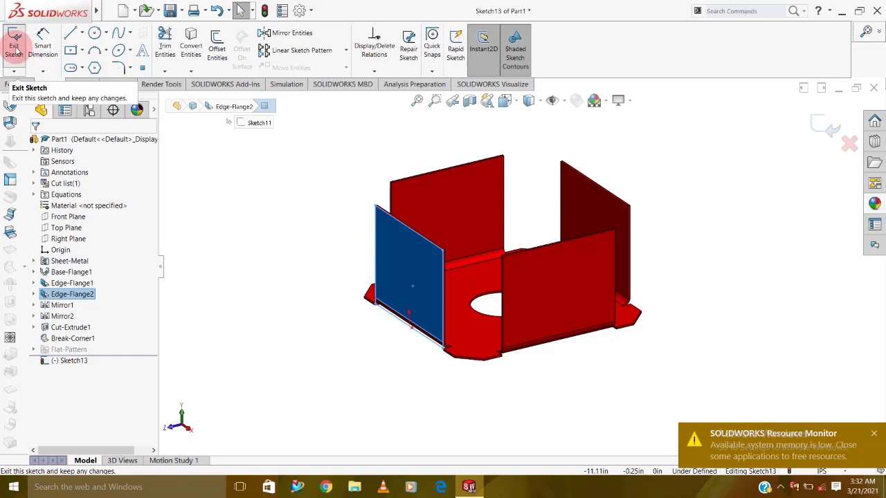
{"action": "left_click", "coordinate": [14, 45]}
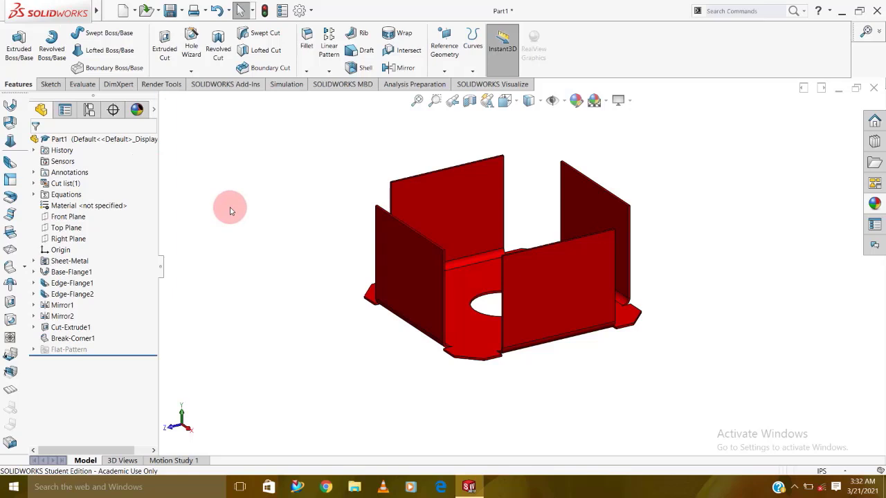
Step: Orbit the tray toward a front view of the front flange
{"action": "scroll", "coordinate": [529, 286], "scroll_direction": "down", "scroll_amount": 2}
{"action": "scroll", "coordinate": [510, 280], "scroll_direction": "down", "scroll_amount": 2}
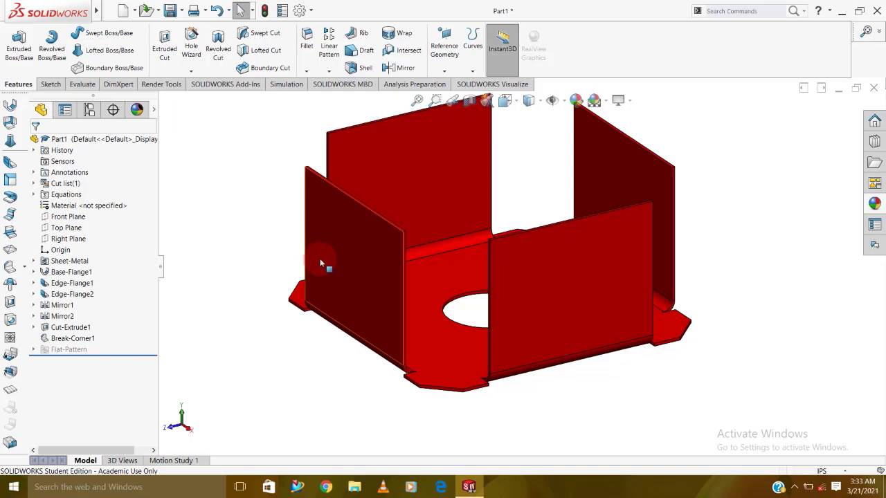
{"action": "left_click", "coordinate": [240, 267]}
{"action": "mouse_move", "coordinate": [599, 294]}
{"action": "middle_mouse_down"}
{"action": "mouse_move", "coordinate": [570, 304]}
{"action": "mouse_move", "coordinate": [361, 279]}
{"action": "mouse_move", "coordinate": [398, 256]}
{"action": "mouse_move", "coordinate": [407, 269]}
{"action": "mouse_move", "coordinate": [397, 270]}
{"action": "middle_mouse_up"}
{"action": "left_click", "coordinate": [366, 247]}
{"action": "left_click", "coordinate": [253, 217]}
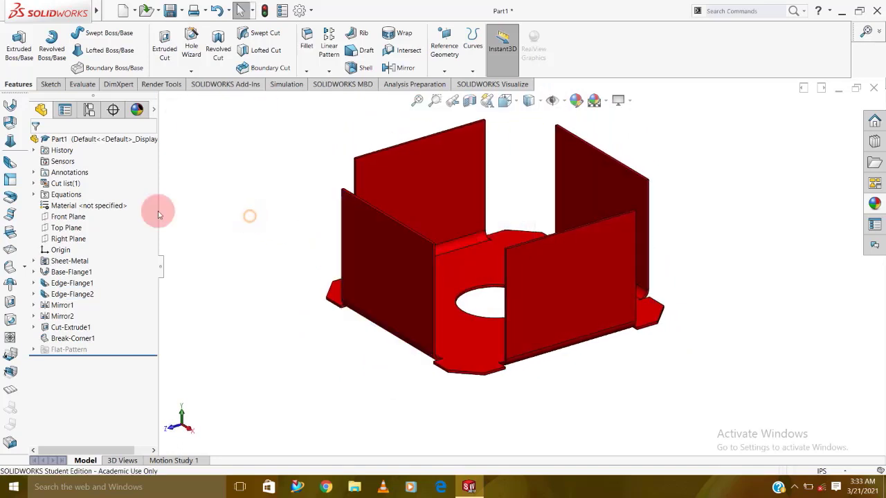
Step: Sketch a horizontal bend line across the front flange face for a sketched bend
{"action": "left_click", "coordinate": [13, 233]}
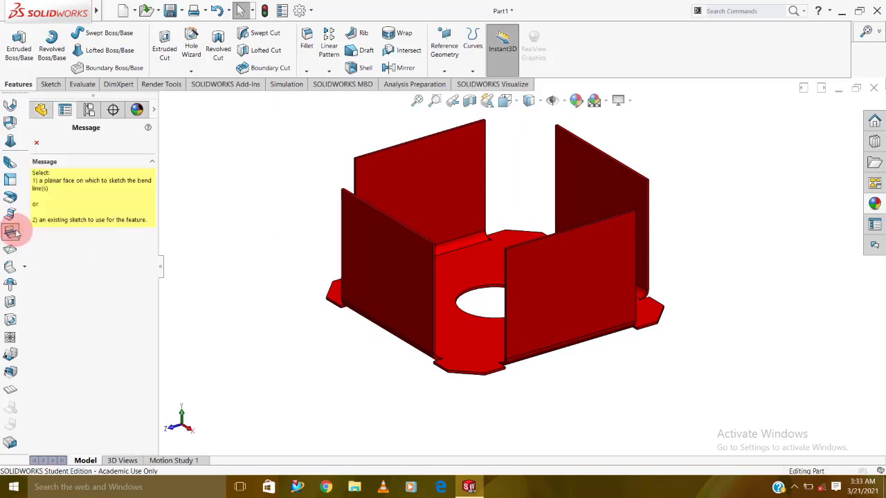
{"action": "left_click", "coordinate": [416, 274]}
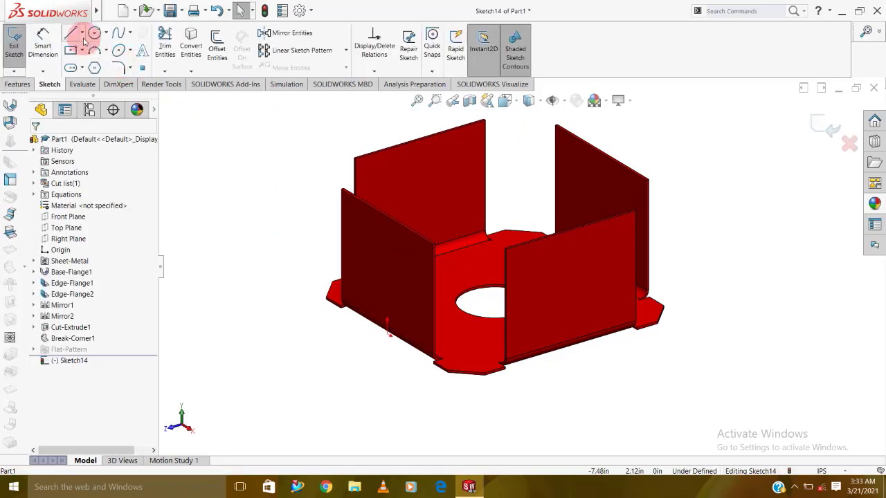
{"action": "left_click", "coordinate": [82, 33]}
{"action": "left_click", "coordinate": [83, 41]}
{"action": "mouse_move", "coordinate": [397, 223]}
{"action": "middle_mouse_down"}
{"action": "mouse_move", "coordinate": [435, 194]}
{"action": "mouse_move", "coordinate": [390, 276]}
{"action": "middle_mouse_up"}
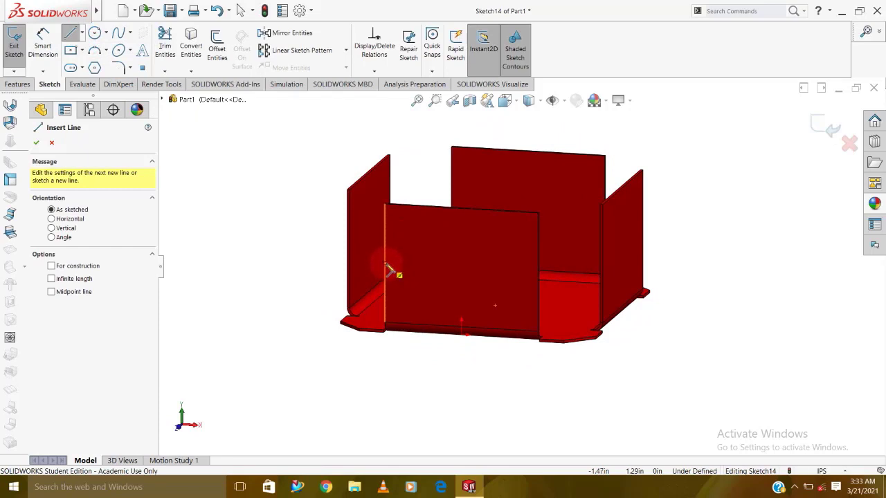
{"action": "left_click", "coordinate": [385, 257]}
{"action": "left_click", "coordinate": [537, 269]}
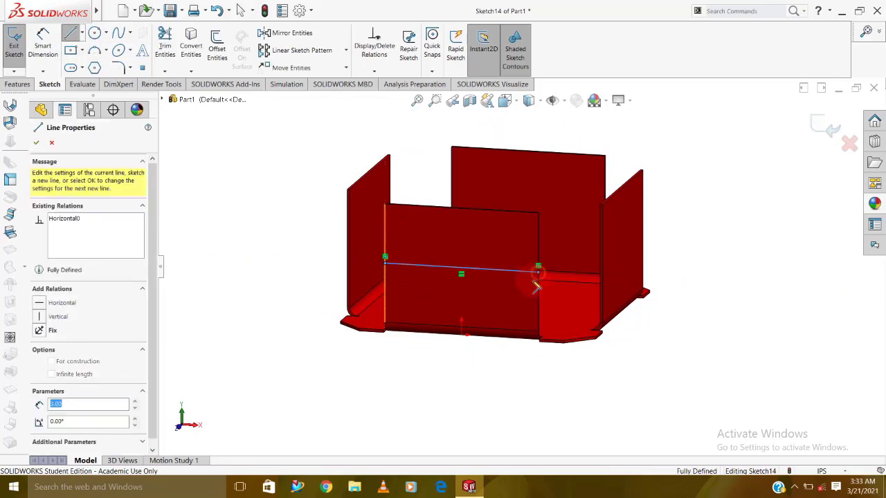
{"action": "left_click", "coordinate": [13, 43]}
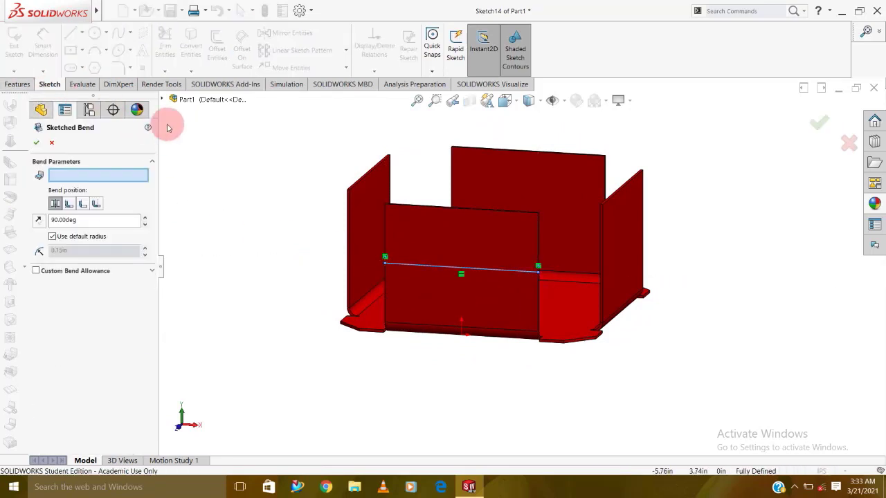
Step: Pick the fixed face and bend the flange outward at 45°
{"action": "left_click", "coordinate": [441, 273]}
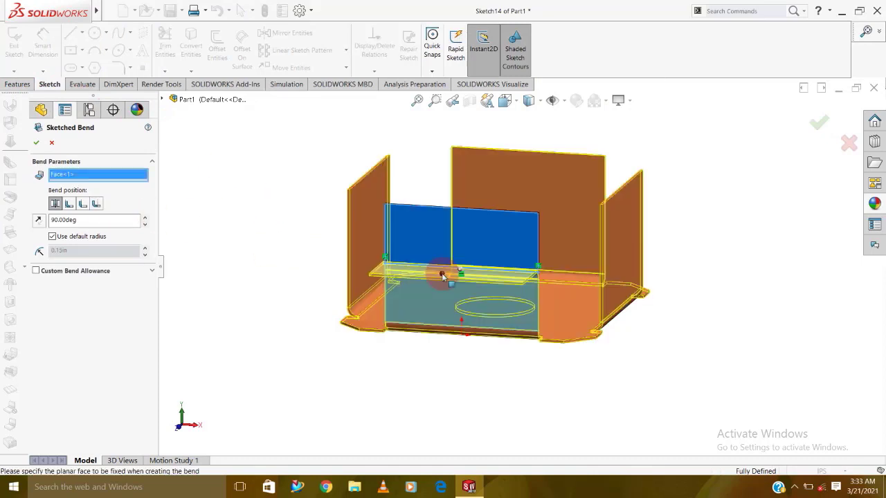
{"action": "mouse_move", "coordinate": [443, 277]}
{"action": "middle_mouse_down"}
{"action": "mouse_move", "coordinate": [489, 279]}
{"action": "mouse_move", "coordinate": [469, 307]}
{"action": "middle_mouse_up"}
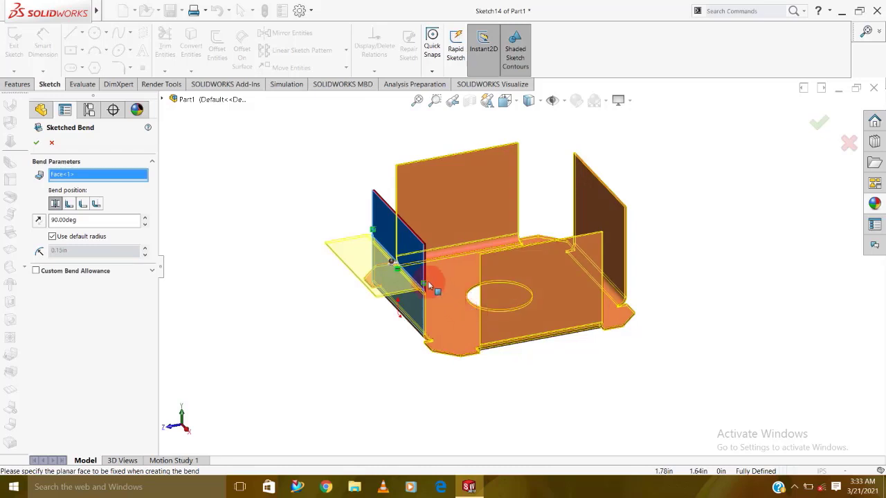
{"action": "scroll", "coordinate": [415, 263], "scroll_direction": "down", "scroll_amount": 3}
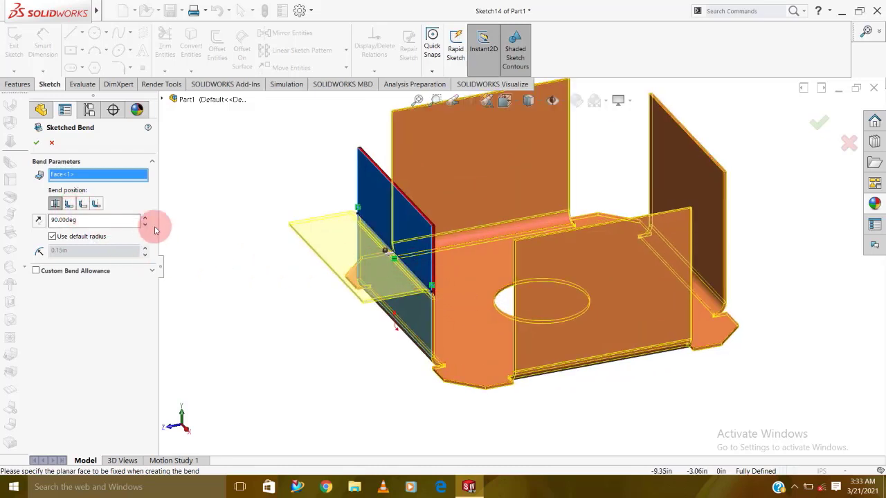
{"action": "left_click_drag", "start_coordinate": [123, 220], "coordinate": [2, 218]}
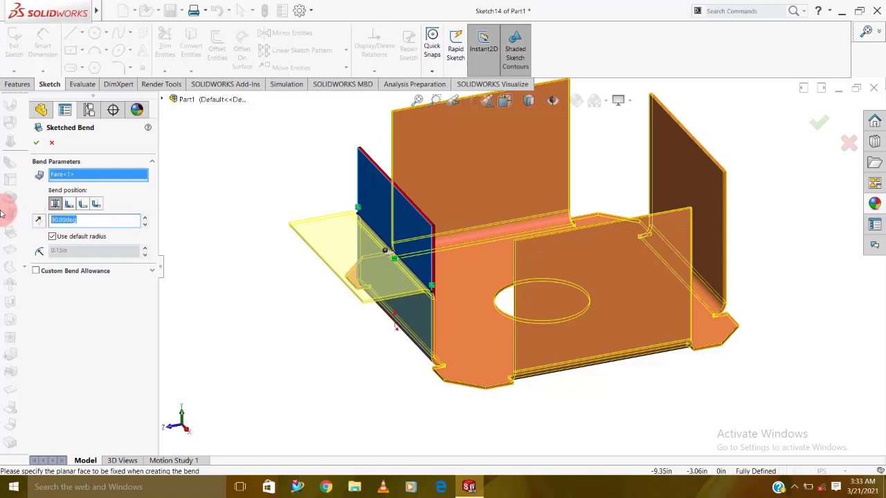
{"action": "type", "text": "45"}
{"action": "key", "text": "Return"}
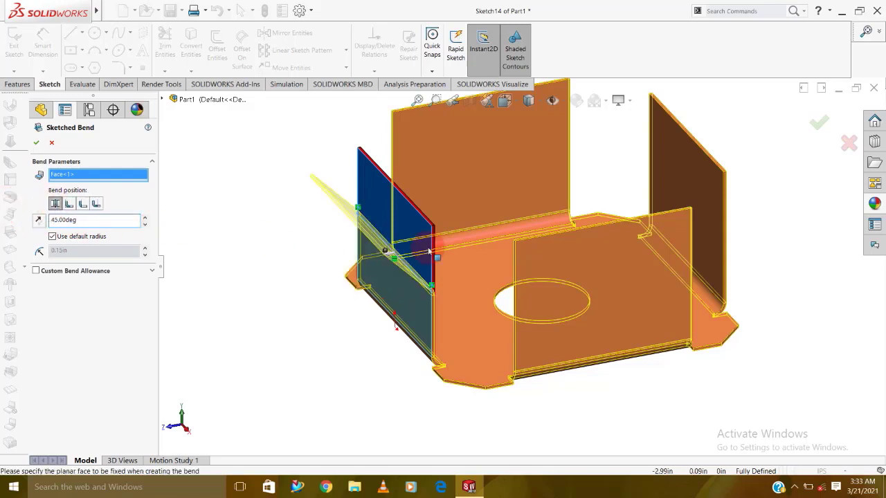
{"action": "middle_click_drag", "start_coordinate": [429, 252], "coordinate": [490, 252]}
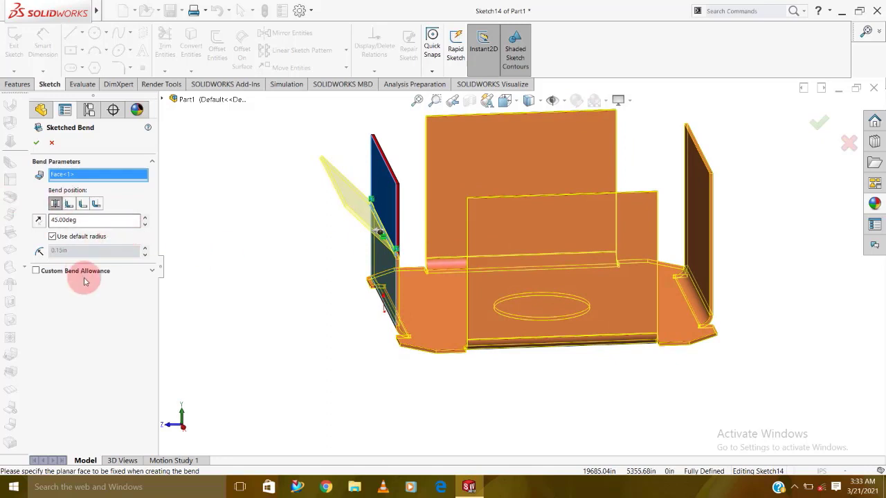
{"action": "left_click", "coordinate": [36, 142]}
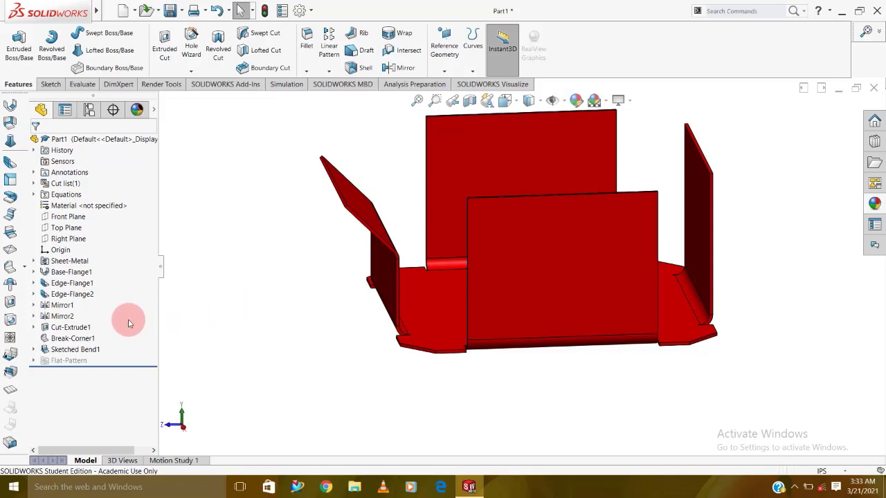
Step: Move Cut-Extrude1 above Mirror1, keeping Mirror1 mirroring only Edge-Flange2
{"action": "left_click", "coordinate": [70, 305]}
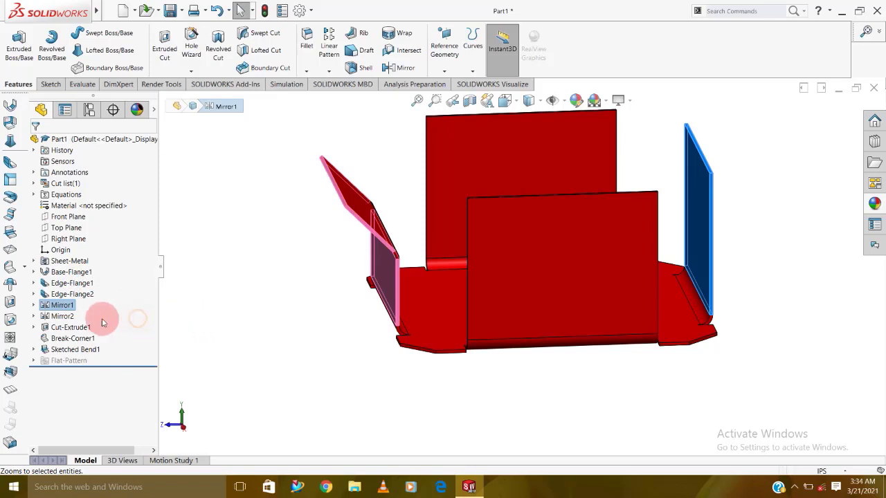
{"action": "left_click", "coordinate": [197, 345]}
{"action": "left_click_drag", "start_coordinate": [83, 326], "coordinate": [83, 298]}
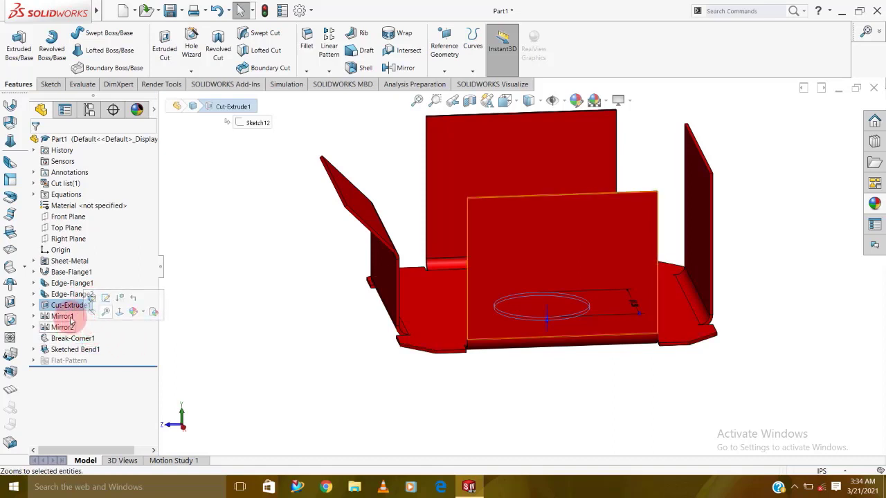
{"action": "left_click", "coordinate": [70, 317]}
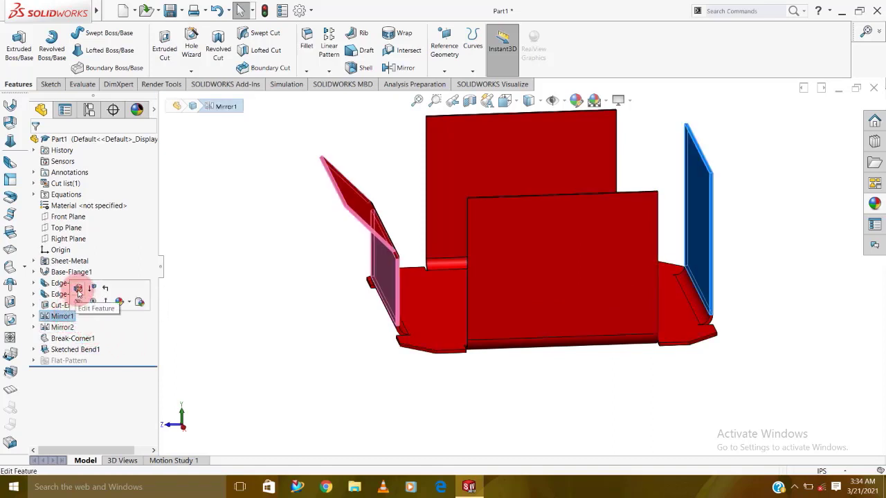
{"action": "left_click", "coordinate": [78, 288]}
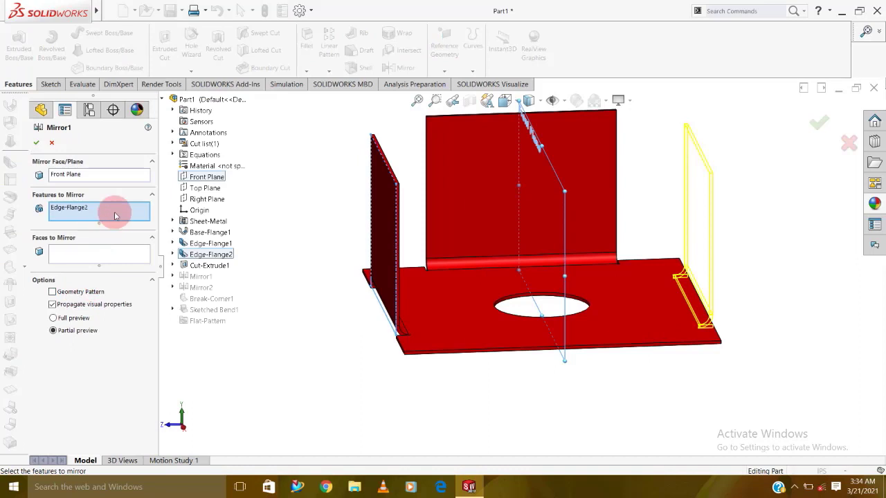
{"action": "left_click", "coordinate": [209, 265]}
{"action": "scroll", "coordinate": [202, 271], "scroll_direction": "up", "scroll_amount": 3}
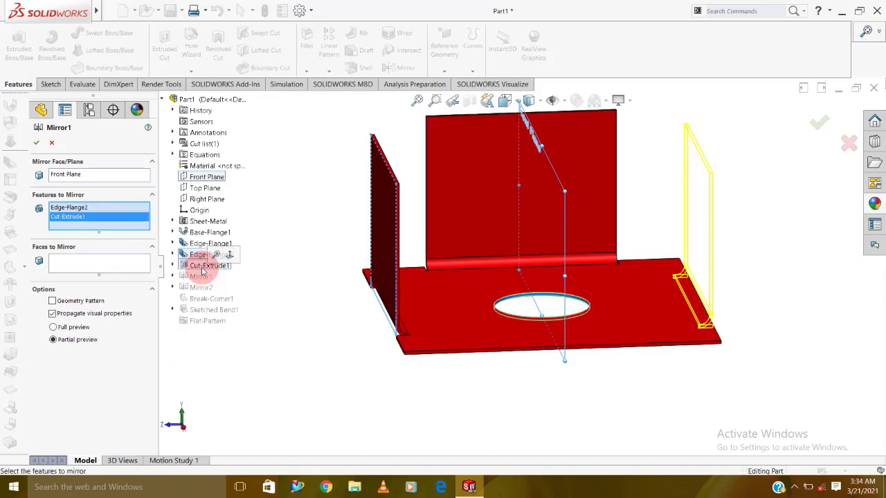
{"action": "right_click", "coordinate": [111, 221]}
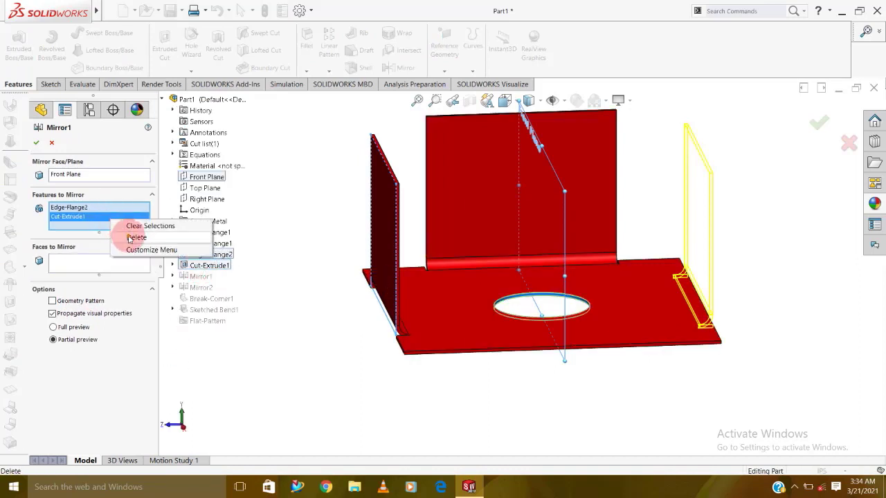
{"action": "left_click", "coordinate": [133, 238]}
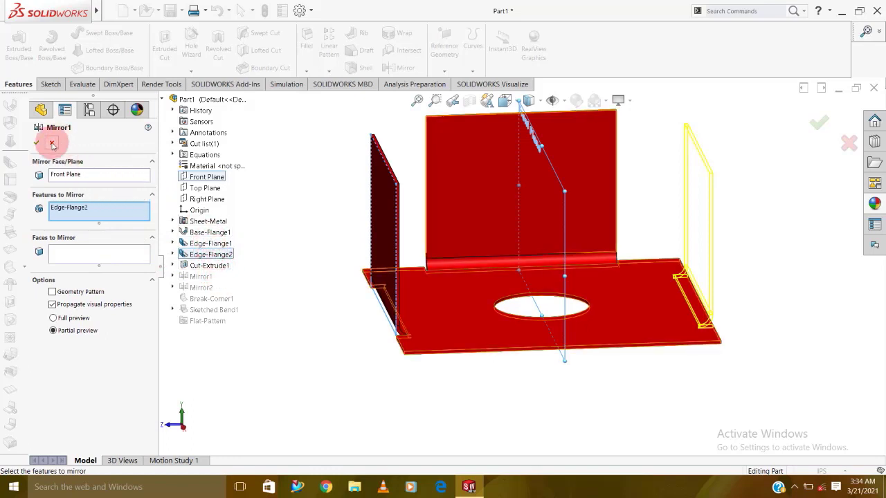
{"action": "left_click", "coordinate": [51, 143]}
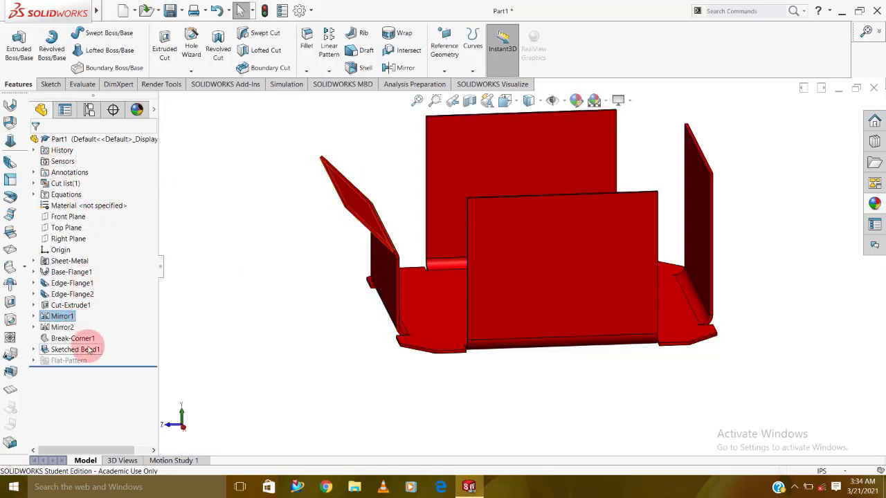
Step: Move Sketched Bend1 above Mirror1 and reconfirm Mirror1 without adding the bend
{"action": "left_click_drag", "start_coordinate": [89, 351], "coordinate": [87, 314]}
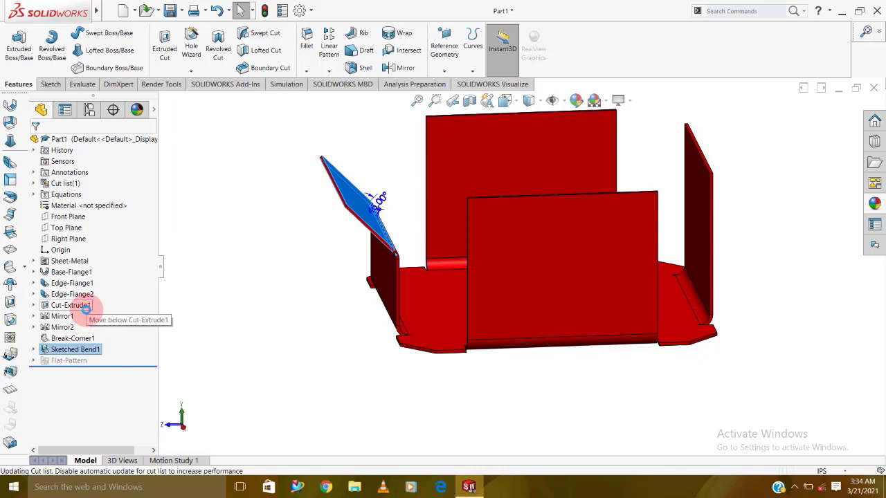
{"action": "left_click", "coordinate": [64, 327]}
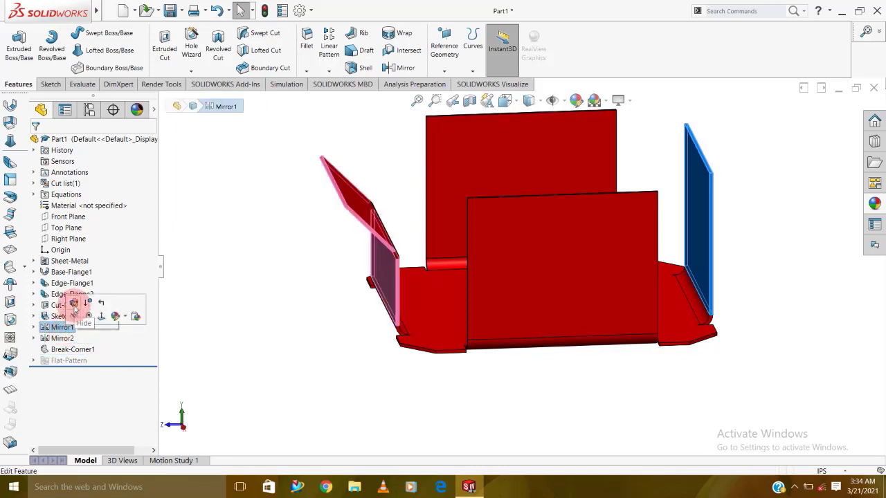
{"action": "left_click", "coordinate": [74, 304]}
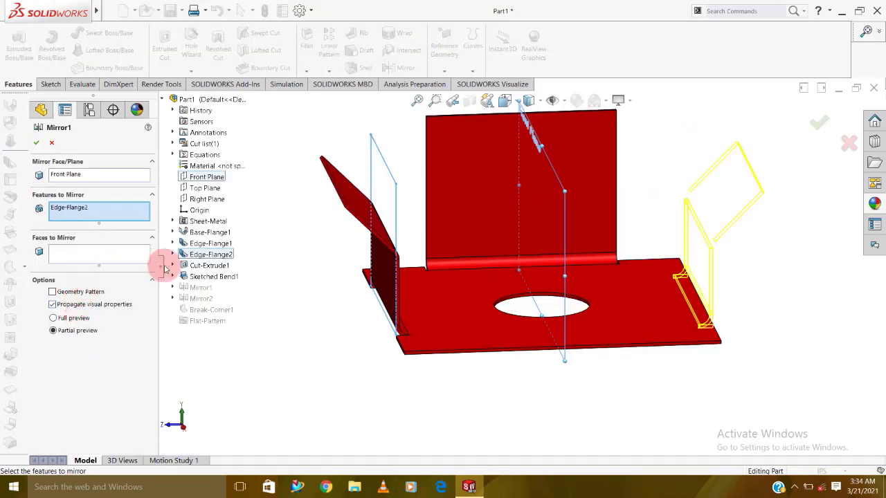
{"action": "left_click", "coordinate": [205, 279]}
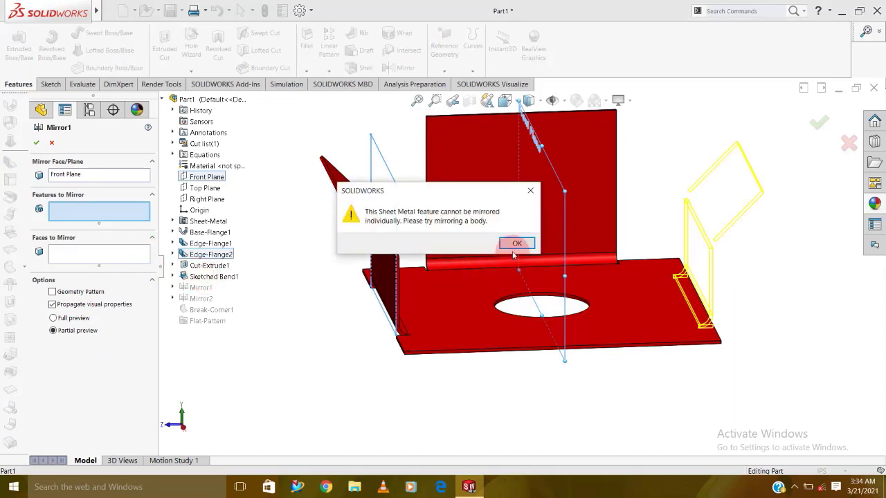
{"action": "left_click", "coordinate": [516, 244]}
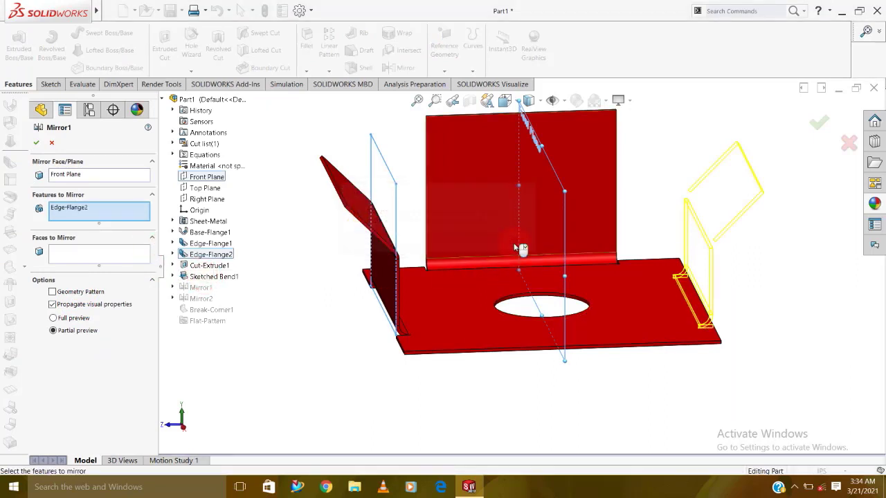
{"action": "left_click", "coordinate": [86, 256]}
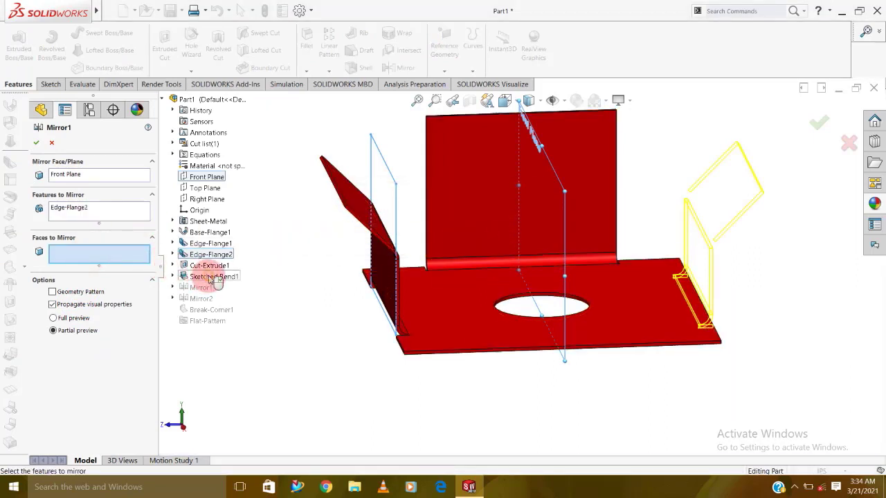
{"action": "left_click", "coordinate": [37, 143]}
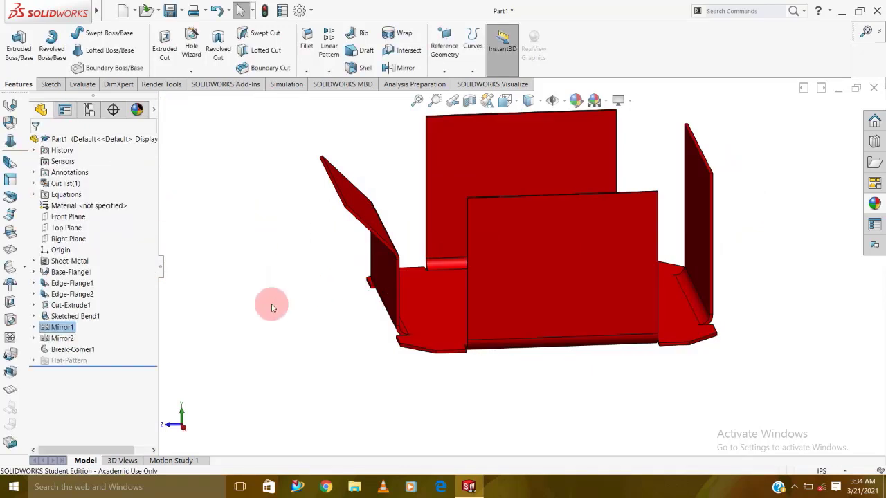
{"action": "middle_click_drag", "start_coordinate": [271, 307], "coordinate": [332, 349]}
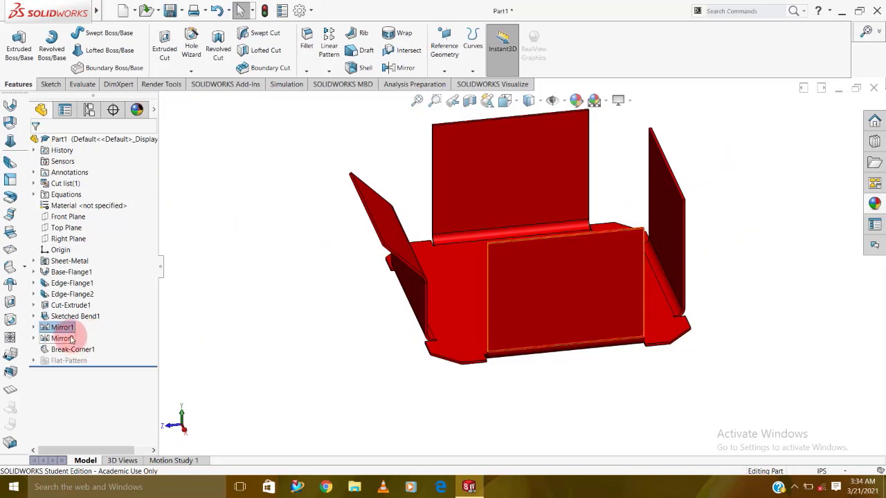
Step: Sketch a horizontal line edge to edge across the front tall wall
{"action": "mouse_move", "coordinate": [360, 300]}
{"action": "middle_mouse_down"}
{"action": "mouse_move", "coordinate": [315, 258]}
{"action": "mouse_move", "coordinate": [354, 233]}
{"action": "mouse_move", "coordinate": [370, 269]}
{"action": "mouse_move", "coordinate": [358, 296]}
{"action": "mouse_move", "coordinate": [395, 237]}
{"action": "mouse_move", "coordinate": [388, 233]}
{"action": "mouse_move", "coordinate": [346, 312]}
{"action": "mouse_move", "coordinate": [527, 322]}
{"action": "mouse_move", "coordinate": [602, 284]}
{"action": "mouse_move", "coordinate": [586, 267]}
{"action": "mouse_move", "coordinate": [523, 268]}
{"action": "middle_mouse_up"}
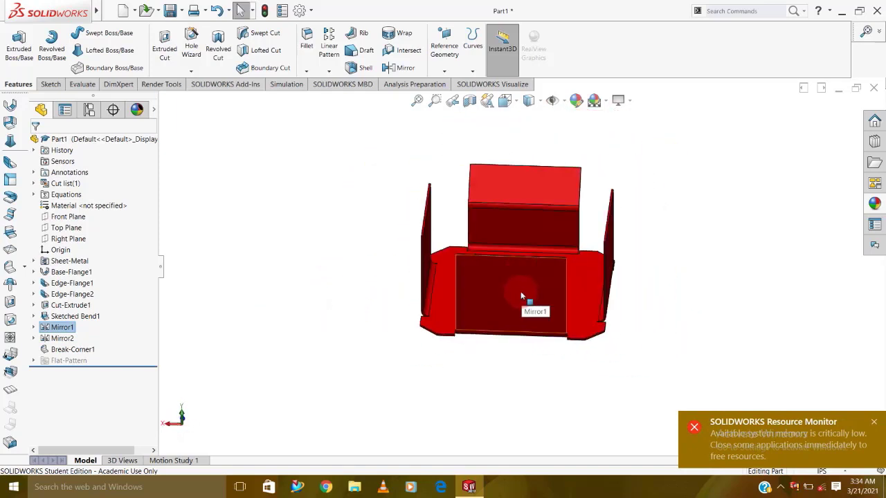
{"action": "left_click", "coordinate": [521, 296]}
{"action": "left_click", "coordinate": [562, 255]}
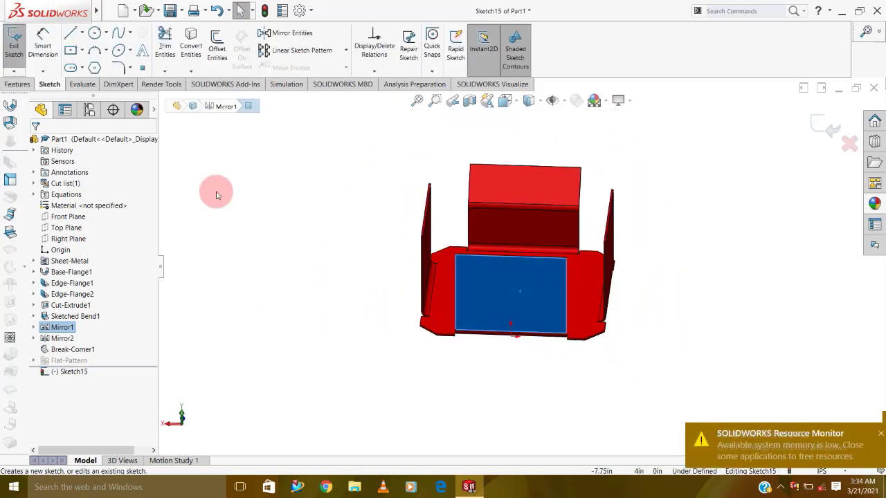
{"action": "left_click", "coordinate": [70, 32]}
{"action": "scroll", "coordinate": [547, 328], "scroll_direction": "down", "scroll_amount": 2}
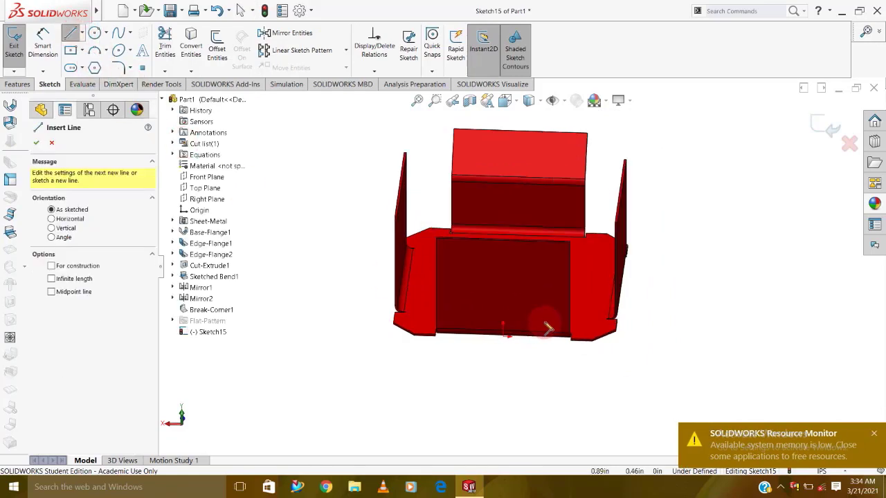
{"action": "key", "text": "ctrl+8"}
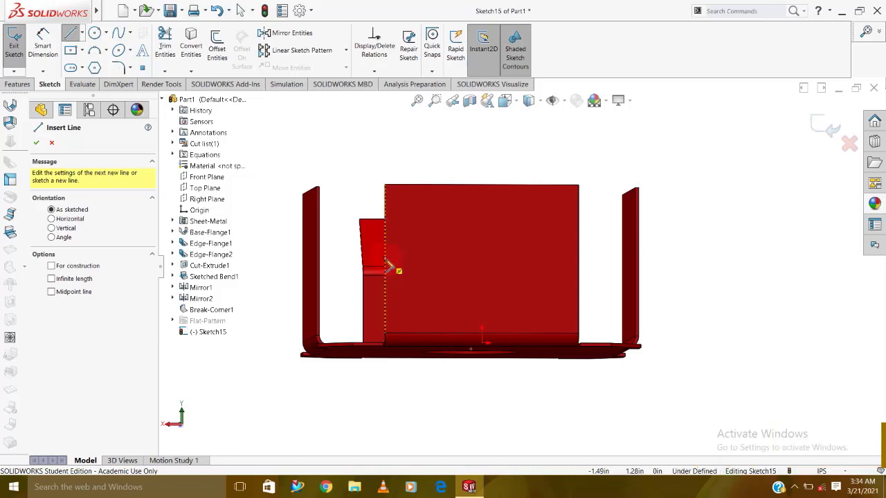
{"action": "left_click", "coordinate": [387, 261]}
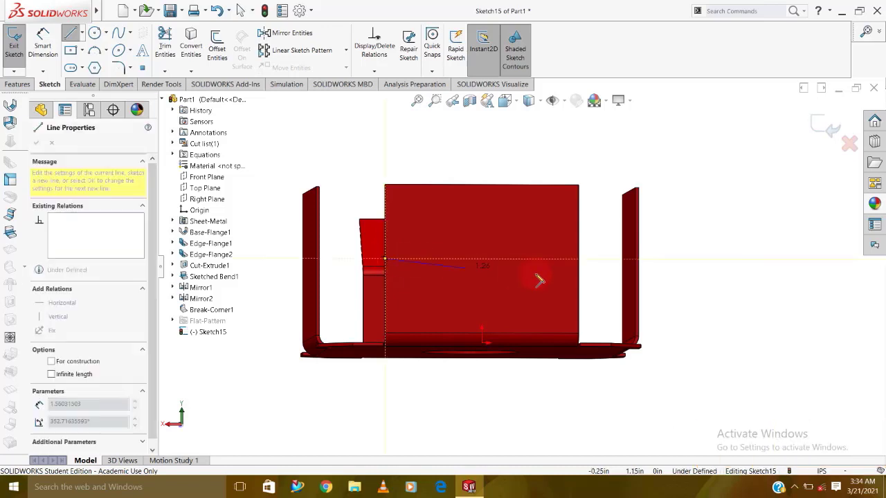
{"action": "left_click", "coordinate": [579, 259]}
{"action": "key", "text": "Escape"}
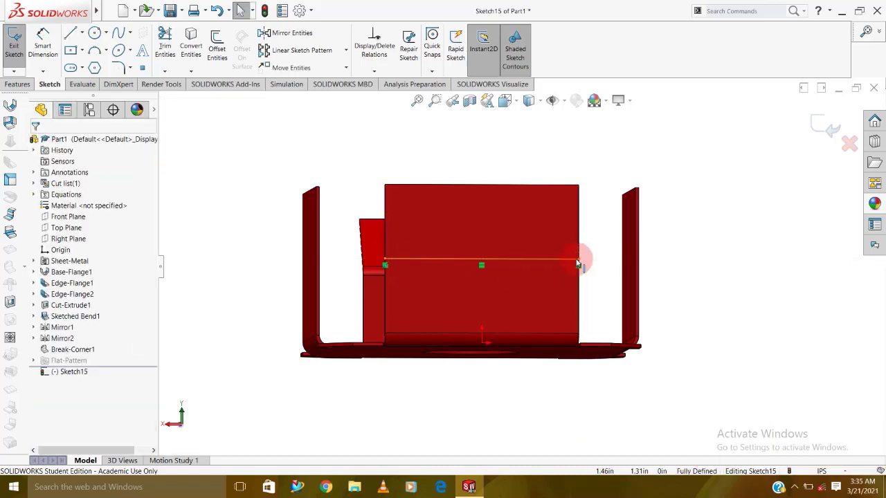
Step: Fold the wall's upper part outward with a 45° sketched bend along that line
{"action": "left_click", "coordinate": [14, 61]}
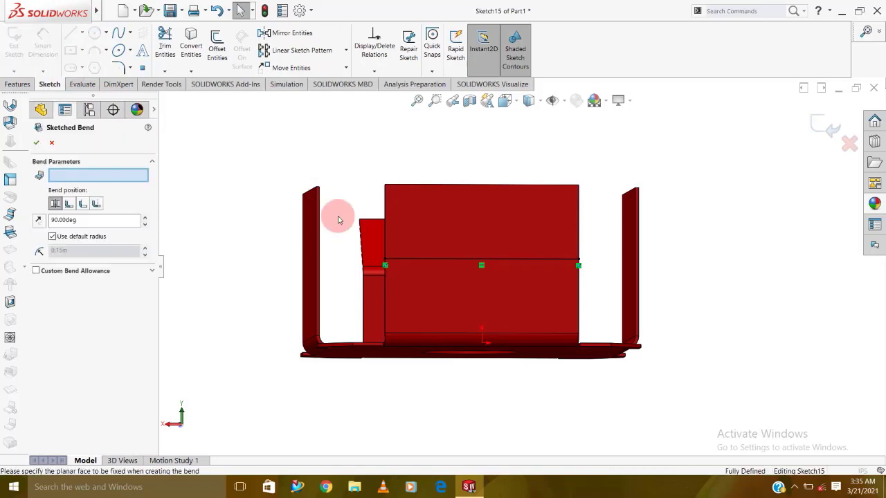
{"action": "left_click", "coordinate": [463, 251]}
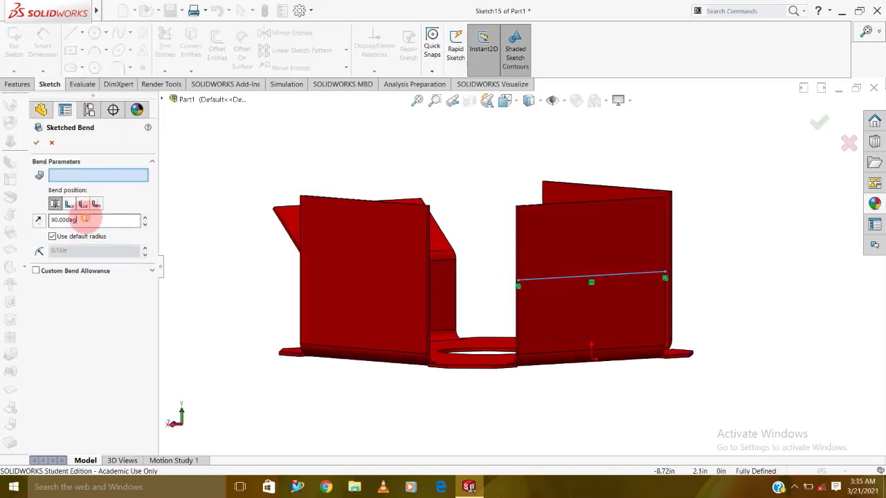
{"action": "left_click", "coordinate": [69, 219]}
{"action": "type", "text": "5"}
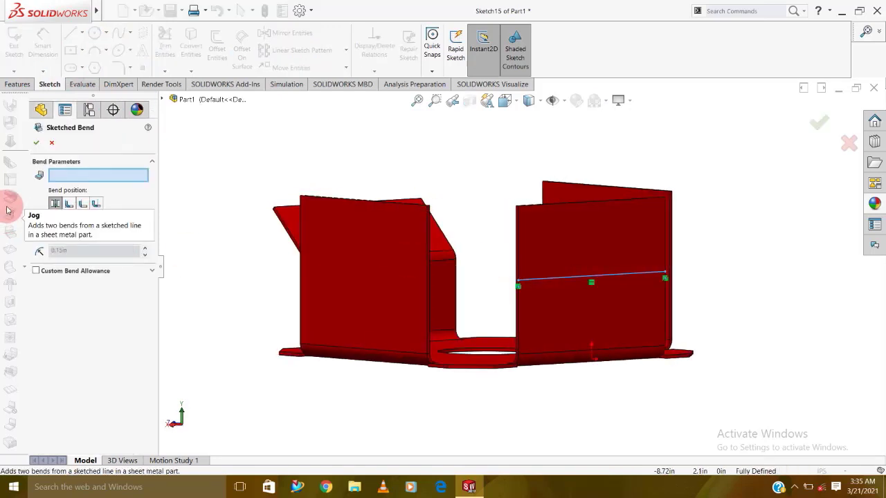
{"action": "key", "text": "Return"}
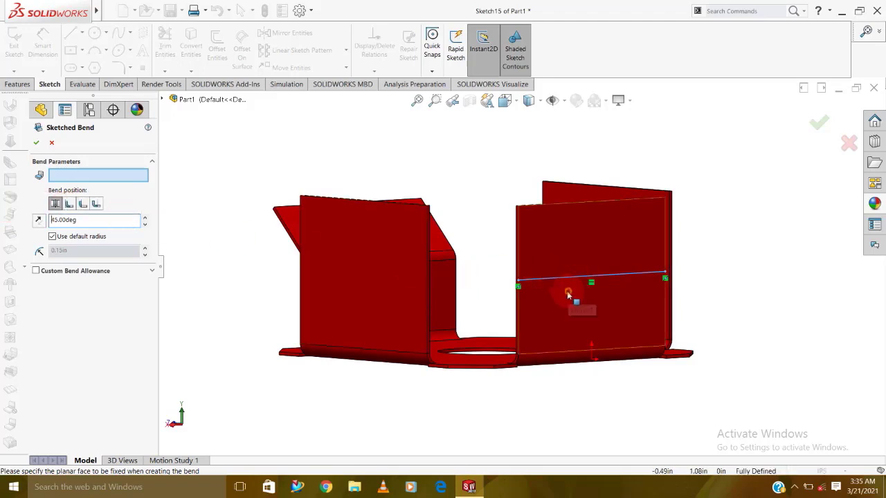
{"action": "left_click", "coordinate": [568, 295]}
{"action": "middle_click_drag", "start_coordinate": [431, 283], "coordinate": [505, 292]}
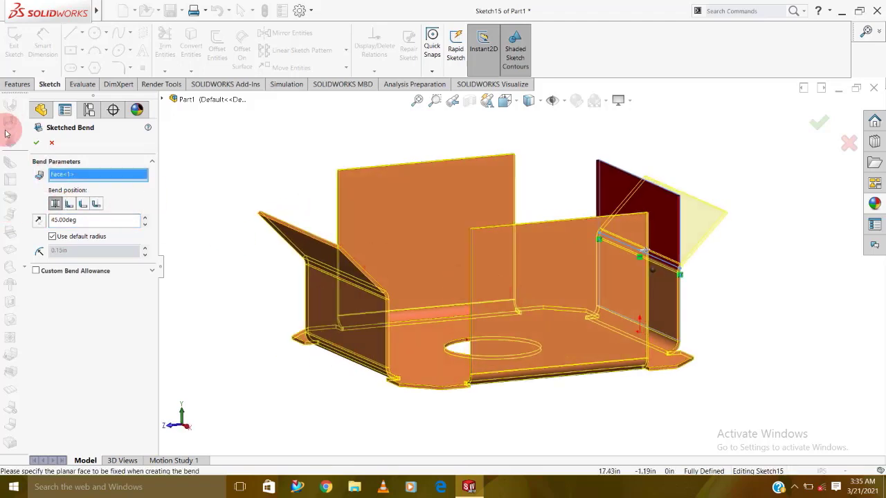
{"action": "left_click", "coordinate": [36, 142]}
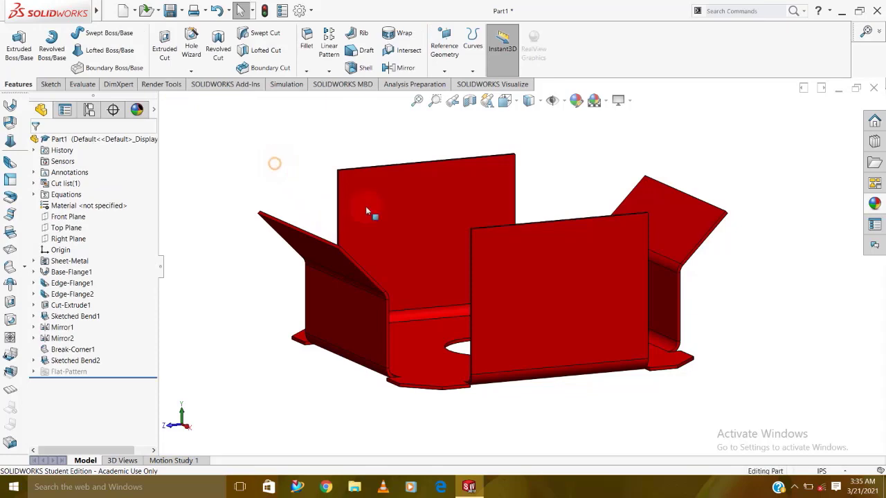
Step: Sketch a horizontal edge-to-edge line on the opposite tall wall, viewed normal to it
{"action": "mouse_move", "coordinate": [366, 208]}
{"action": "middle_mouse_down"}
{"action": "mouse_move", "coordinate": [341, 304]}
{"action": "mouse_move", "coordinate": [431, 283]}
{"action": "middle_mouse_up"}
{"action": "left_click", "coordinate": [404, 300]}
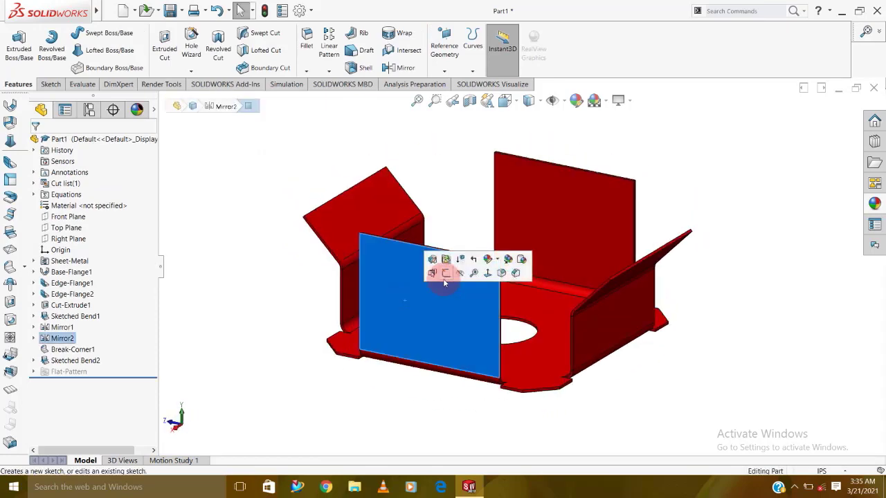
{"action": "left_click", "coordinate": [445, 275]}
{"action": "key", "text": "space"}
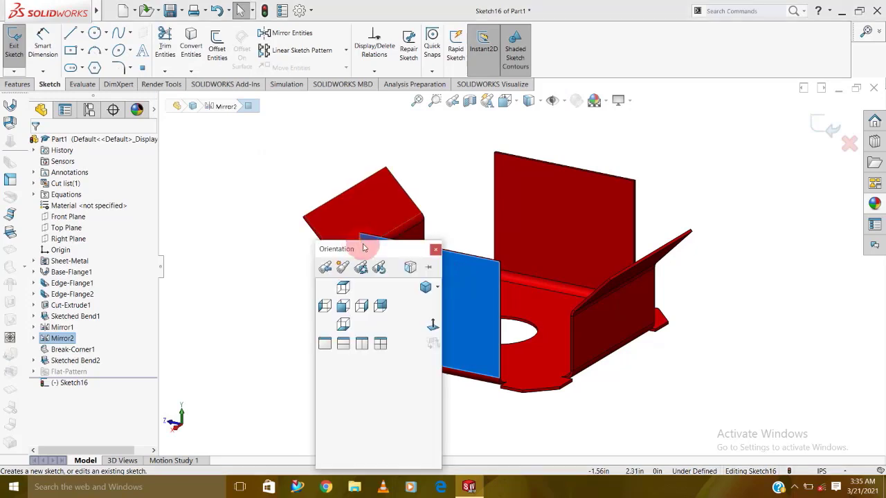
{"action": "left_click", "coordinate": [429, 319]}
{"action": "left_click", "coordinate": [218, 134]}
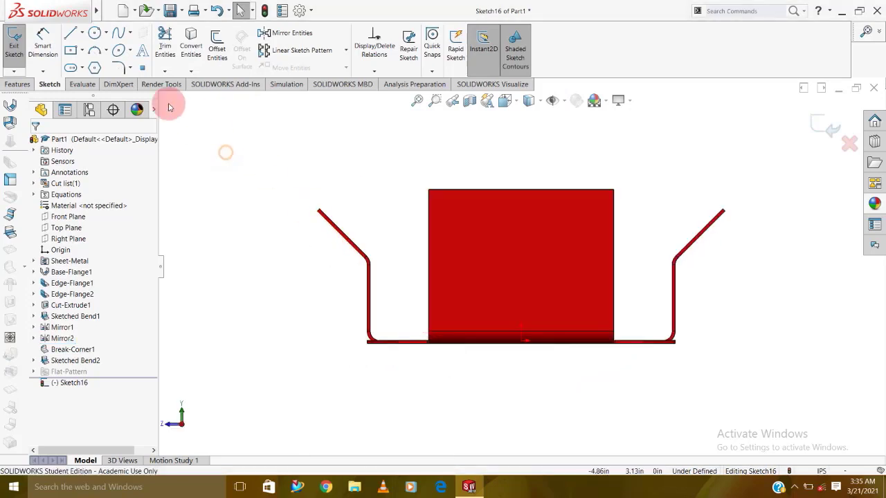
{"action": "left_click", "coordinate": [70, 32]}
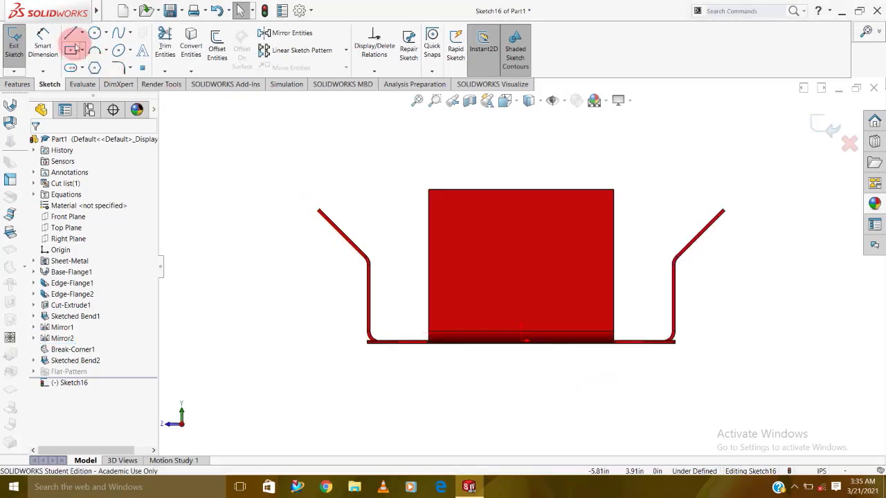
{"action": "left_click", "coordinate": [429, 260]}
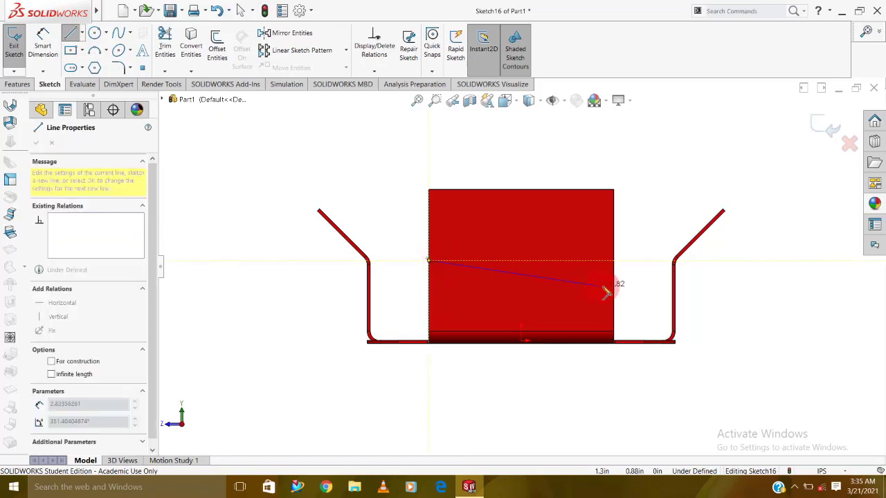
{"action": "left_click", "coordinate": [620, 260]}
{"action": "key", "text": "Escape"}
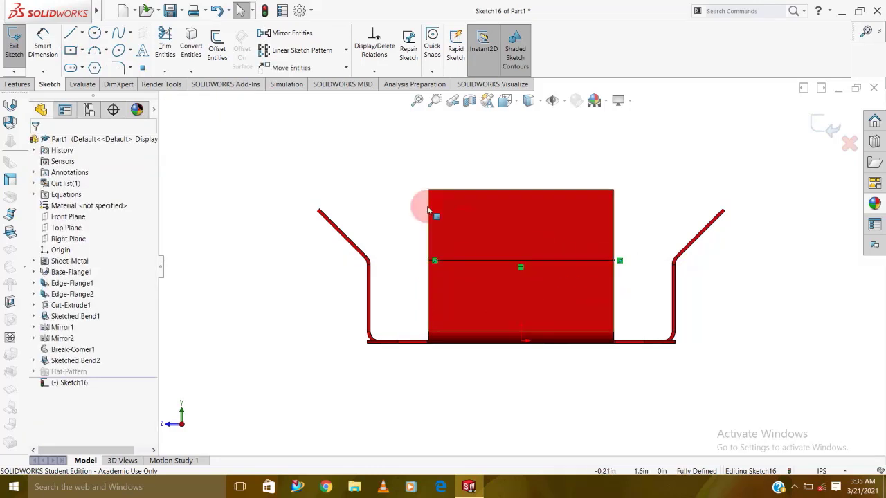
Step: Bend that wall outward 45° along the line with a sketched bend, picking the fixed face
{"action": "left_click", "coordinate": [16, 44]}
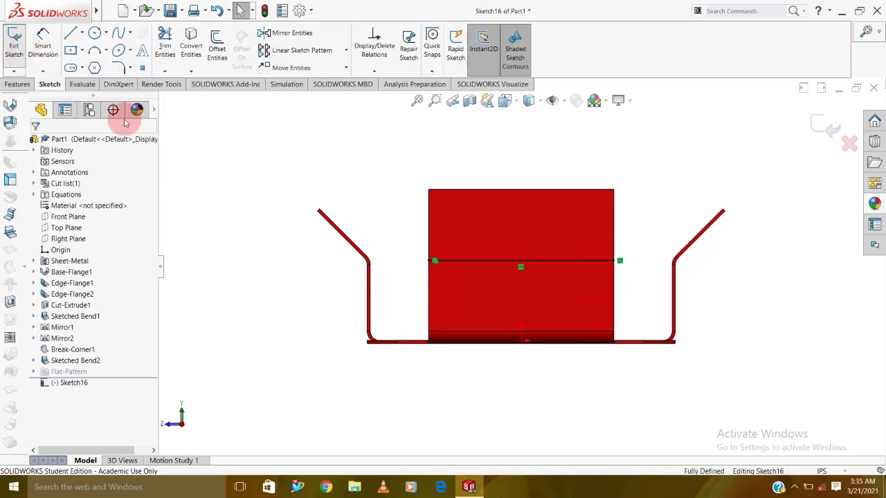
{"action": "double_click", "coordinate": [100, 220]}
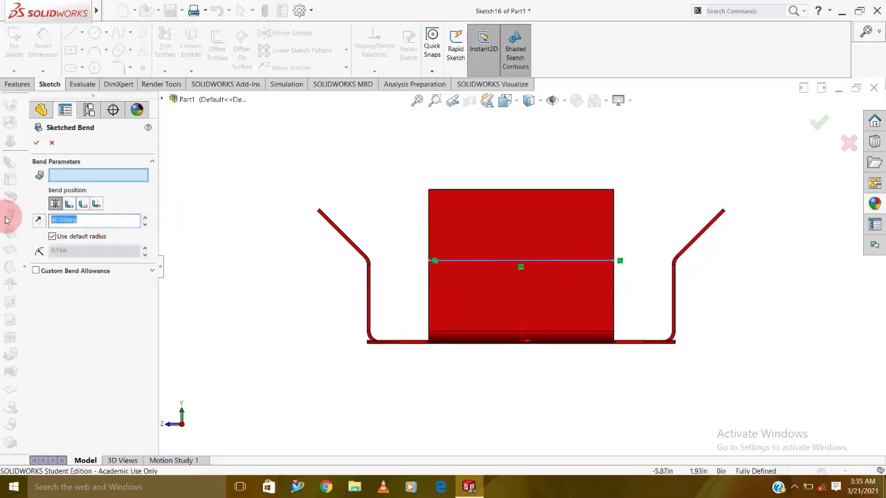
{"action": "type", "text": "2"}
{"action": "left_click", "coordinate": [542, 302]}
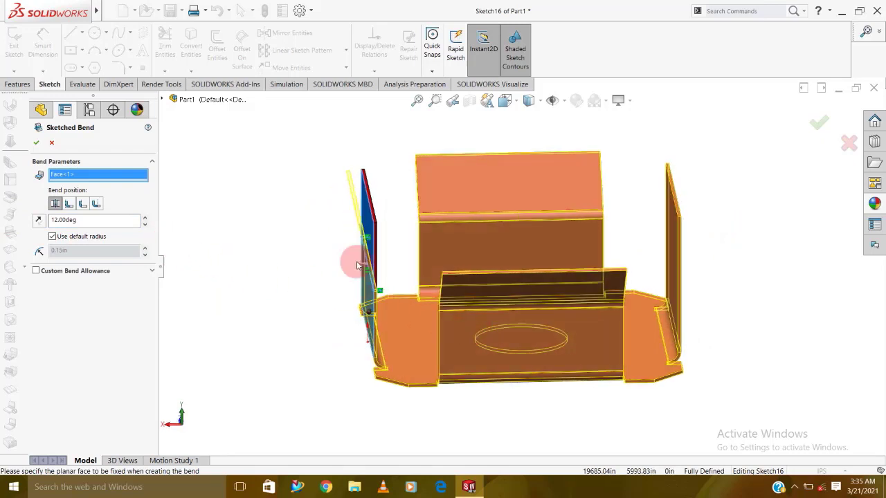
{"action": "double_click", "coordinate": [75, 220]}
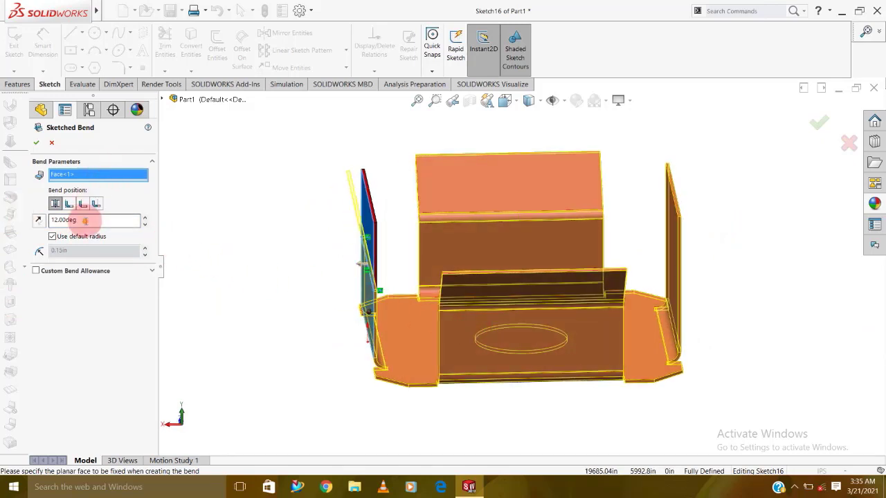
{"action": "type", "text": "45"}
{"action": "left_click", "coordinate": [11, 220]}
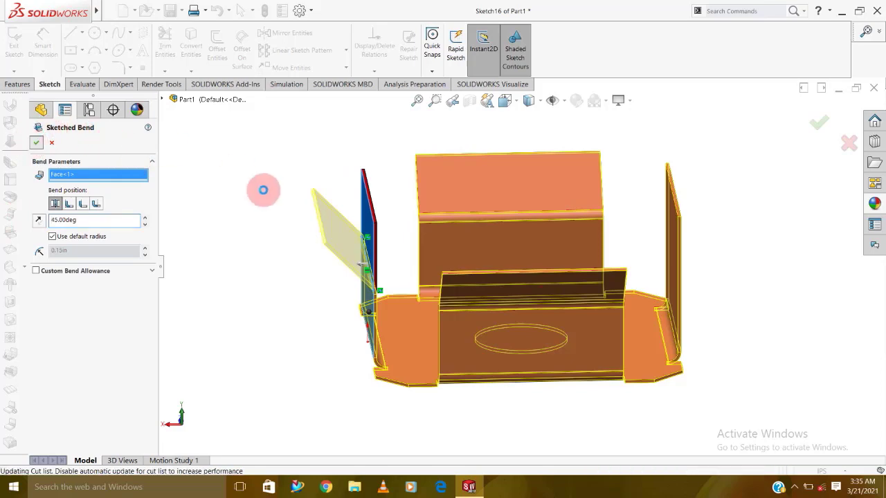
{"action": "mouse_move", "coordinate": [510, 277]}
{"action": "middle_mouse_down"}
{"action": "mouse_move", "coordinate": [463, 337]}
{"action": "mouse_move", "coordinate": [585, 287]}
{"action": "middle_mouse_up"}
{"action": "left_click", "coordinate": [581, 173]}
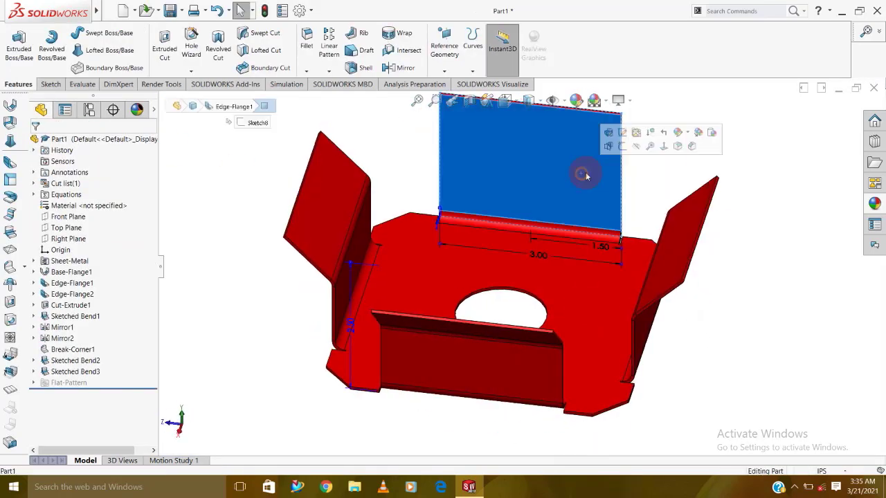
Step: Sketch a line across the back wall, make it horizontal and snap its end to the edge midpoint
{"action": "left_click", "coordinate": [622, 146]}
{"action": "left_click", "coordinate": [702, 234]}
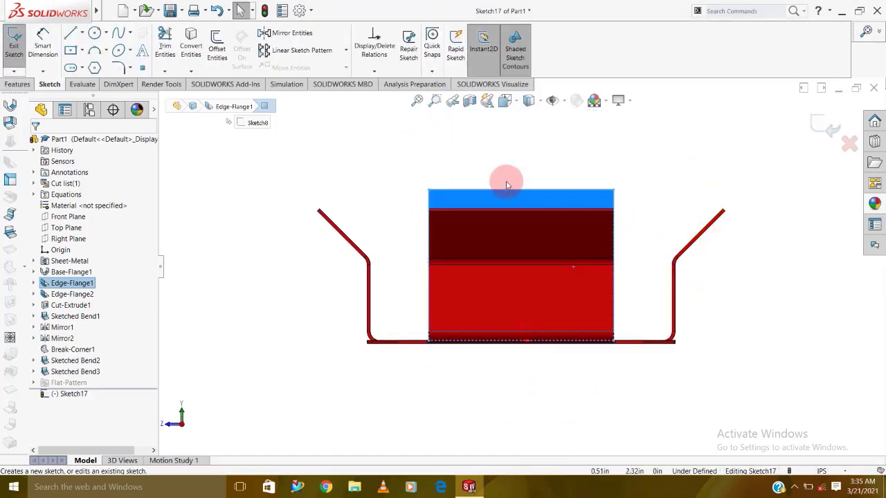
{"action": "middle_click_drag", "start_coordinate": [510, 182], "coordinate": [553, 256]}
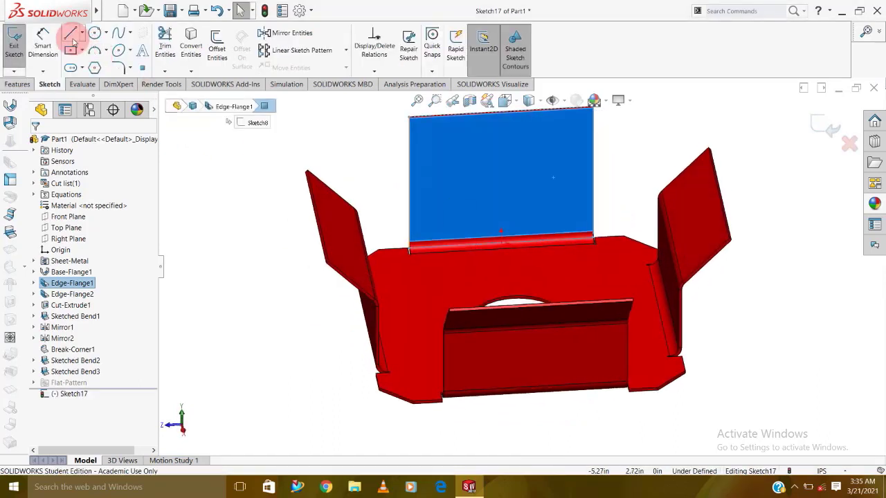
{"action": "left_click", "coordinate": [70, 33]}
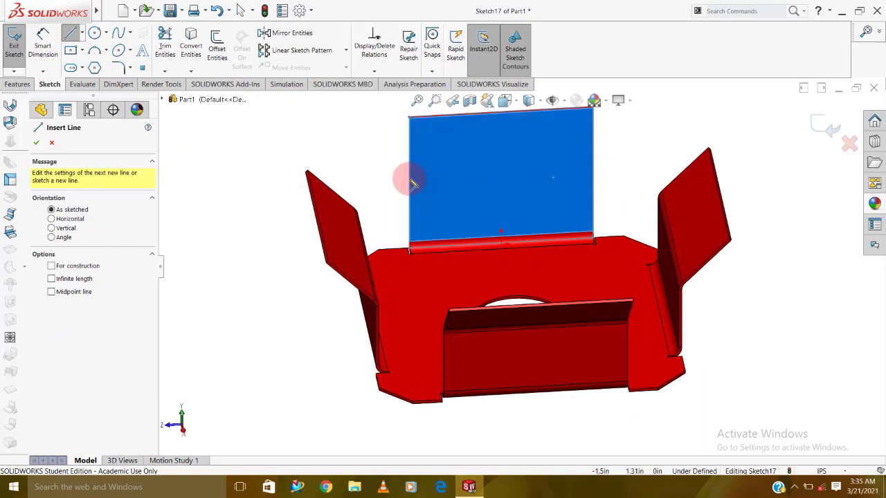
{"action": "left_click", "coordinate": [607, 178]}
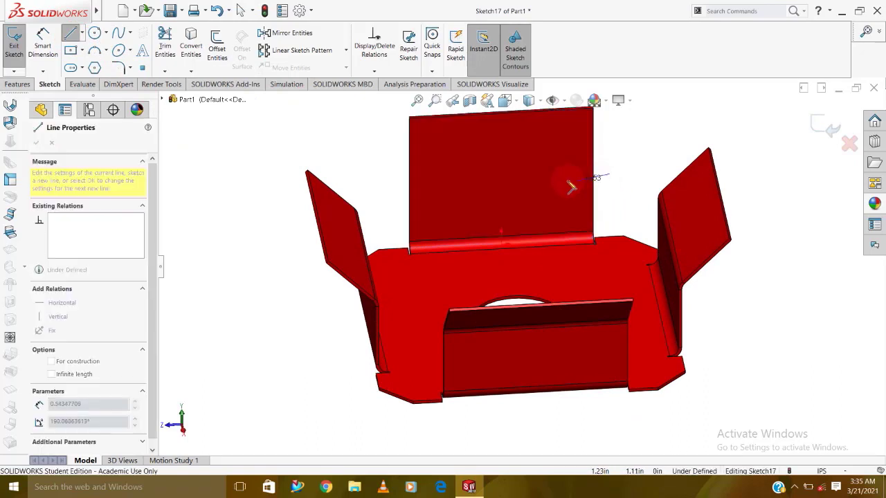
{"action": "left_click_drag", "start_coordinate": [410, 196], "coordinate": [410, 181]}
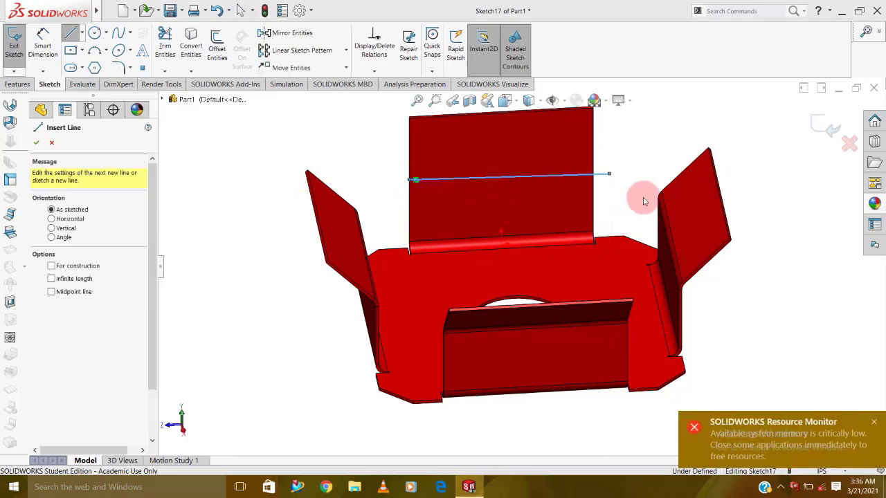
{"action": "left_click", "coordinate": [487, 265]}
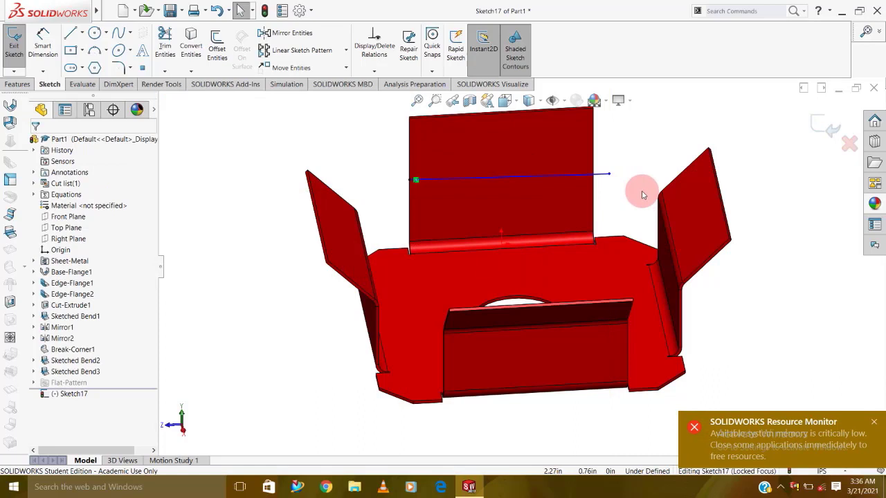
{"action": "left_click", "coordinate": [599, 173]}
{"action": "left_click", "coordinate": [613, 145]}
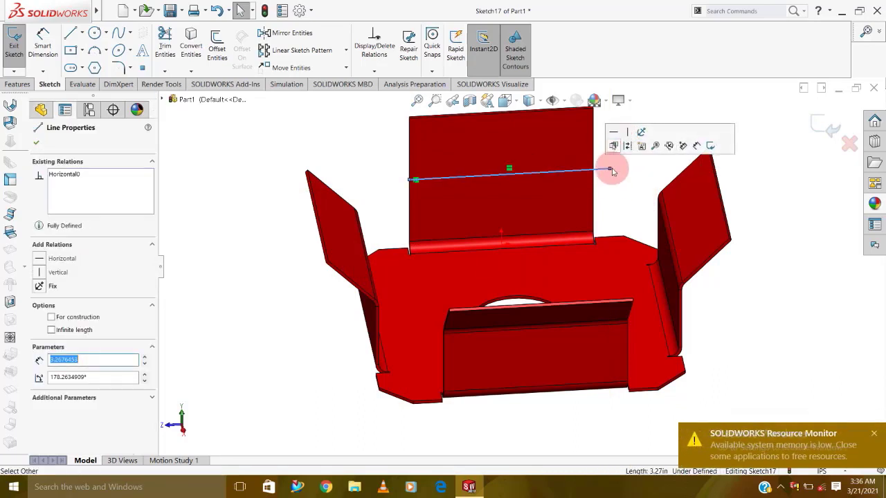
{"action": "left_click", "coordinate": [605, 186]}
{"action": "left_click_drag", "start_coordinate": [609, 171], "coordinate": [594, 170]}
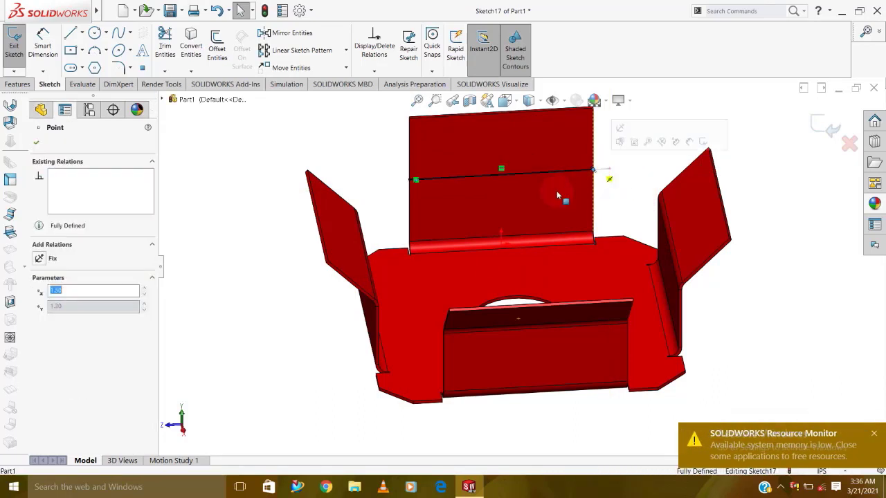
Step: Create Sketched Bend4 along the line with the back flange face fixed and direction reversed
{"action": "left_click", "coordinate": [14, 45]}
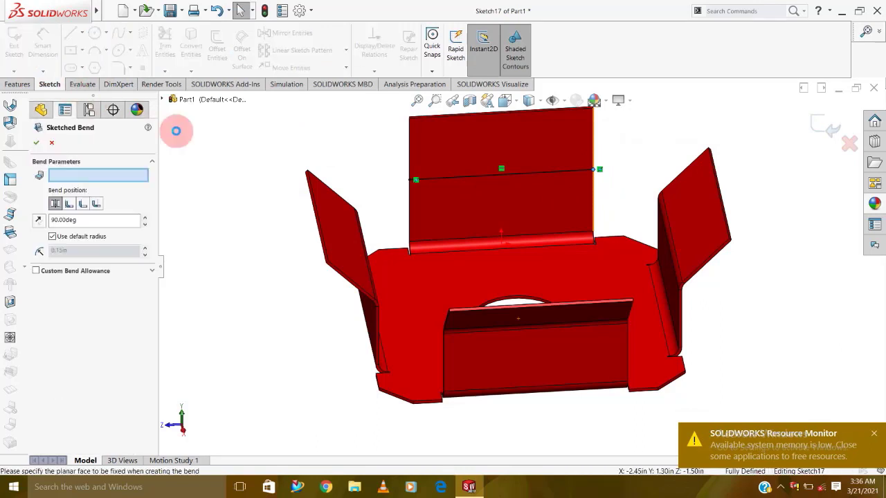
{"action": "left_click", "coordinate": [454, 186]}
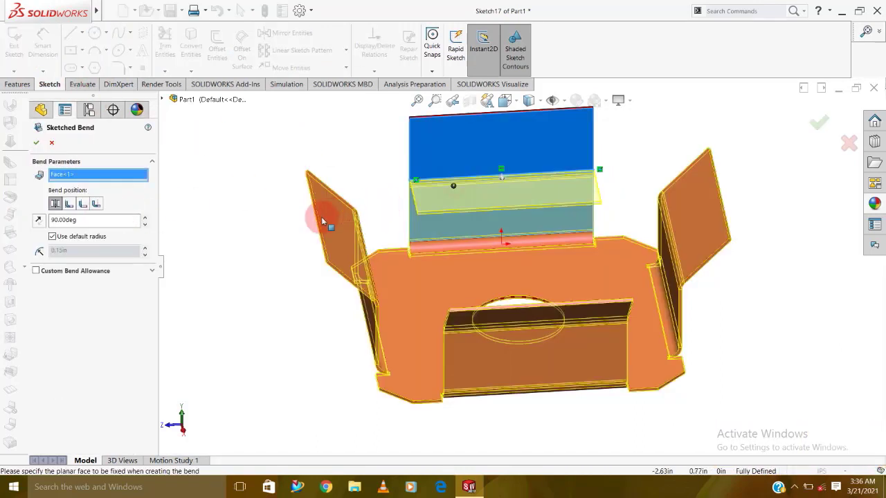
{"action": "left_click", "coordinate": [39, 220]}
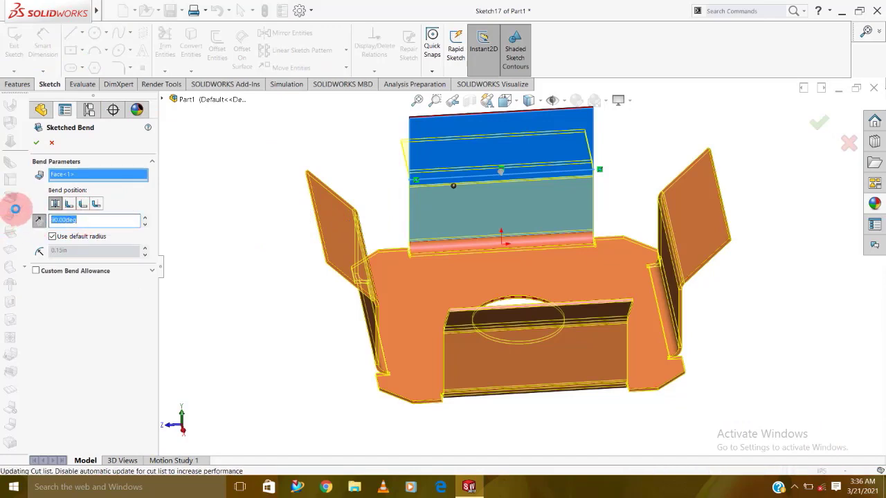
{"action": "key", "text": "Return"}
{"action": "mouse_move", "coordinate": [328, 201]}
{"action": "middle_mouse_down"}
{"action": "mouse_move", "coordinate": [390, 184]}
{"action": "mouse_move", "coordinate": [398, 191]}
{"action": "middle_mouse_up"}
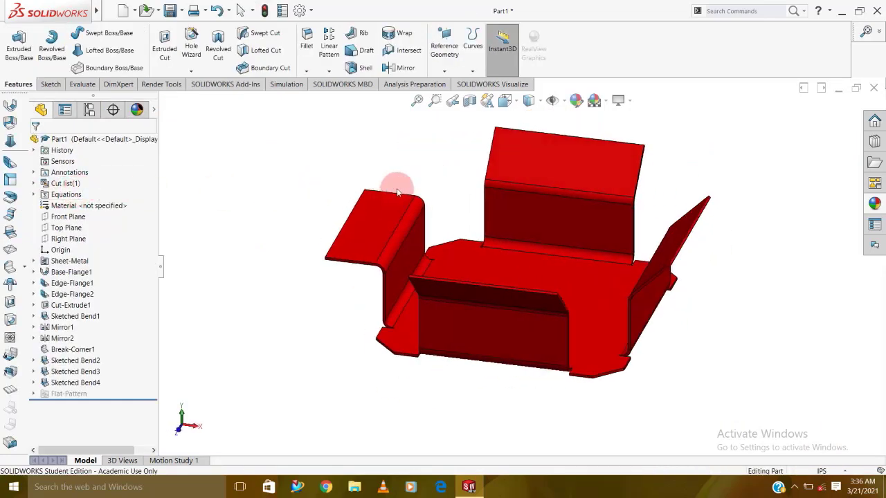
Step: Edit Sketched Bend4 to a 45° angle and orbit the flared tray to inspect it
{"action": "mouse_move", "coordinate": [398, 275]}
{"action": "middle_mouse_down"}
{"action": "mouse_move", "coordinate": [435, 261]}
{"action": "mouse_move", "coordinate": [415, 251]}
{"action": "mouse_move", "coordinate": [323, 324]}
{"action": "middle_mouse_up"}
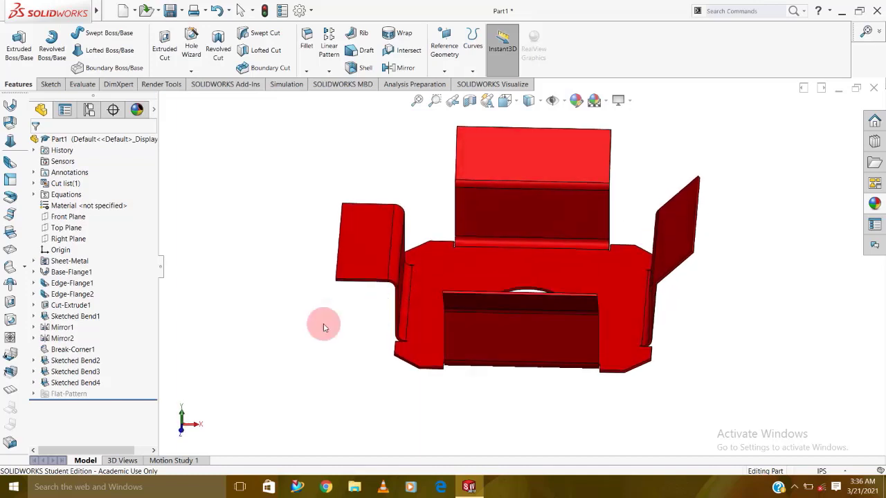
{"action": "left_click", "coordinate": [73, 382]}
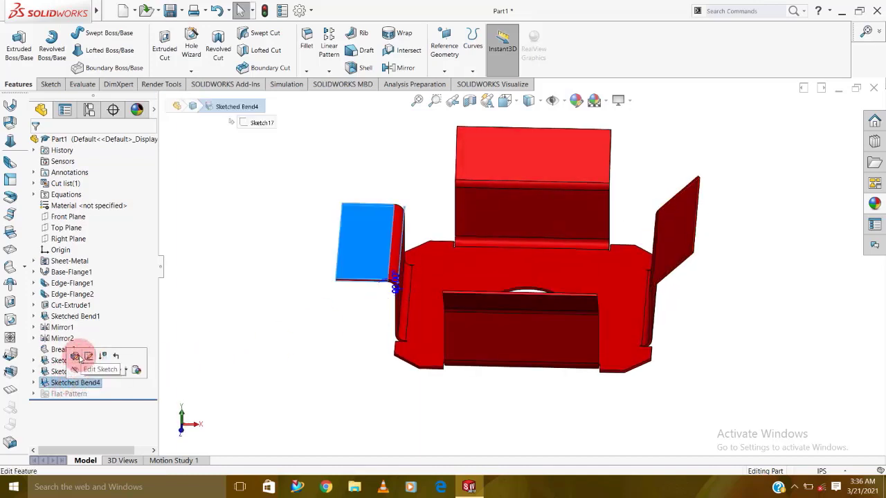
{"action": "left_click", "coordinate": [88, 351]}
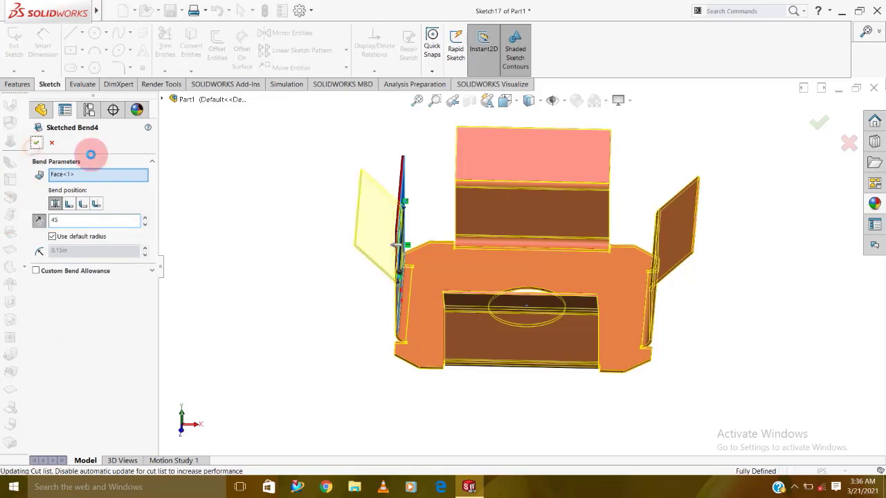
{"action": "middle_click_drag", "start_coordinate": [688, 352], "coordinate": [650, 326]}
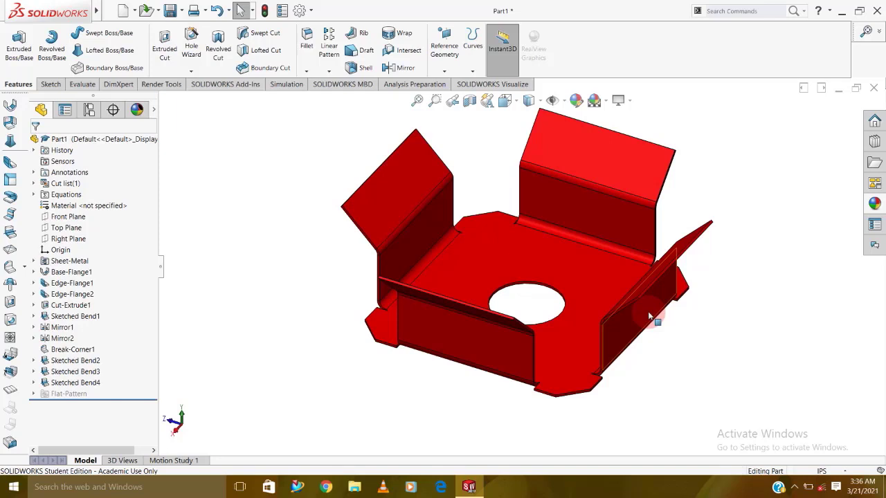
{"action": "left_click", "coordinate": [649, 317]}
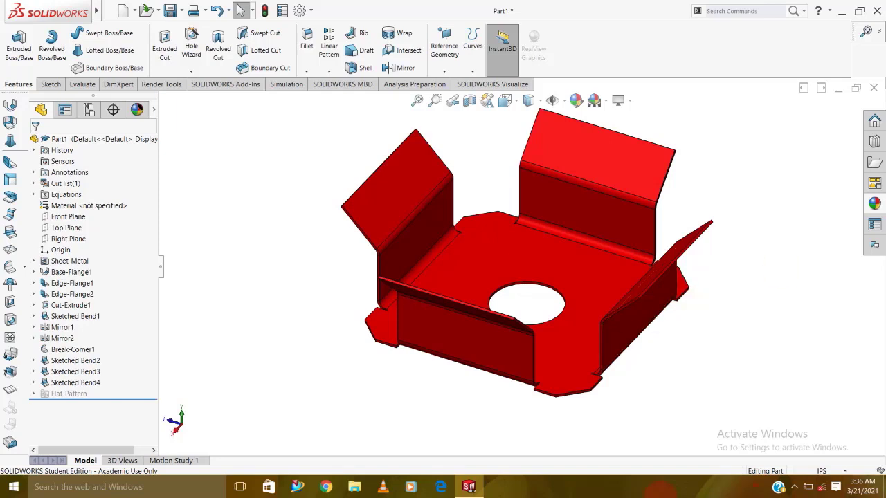
{"action": "mouse_move", "coordinate": [678, 293]}
{"action": "middle_mouse_down"}
{"action": "mouse_move", "coordinate": [616, 298]}
{"action": "mouse_move", "coordinate": [616, 311]}
{"action": "middle_mouse_up"}
{"action": "scroll", "coordinate": [596, 321], "scroll_direction": "down", "scroll_amount": 2}
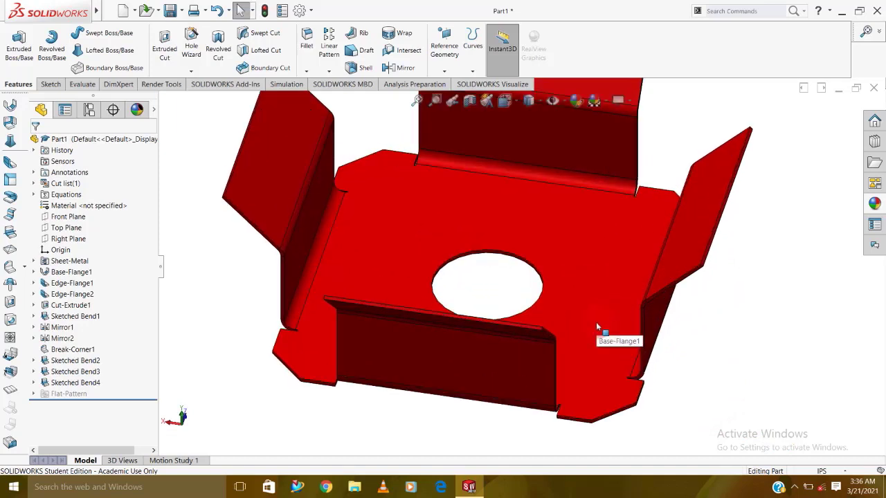
{"action": "scroll", "coordinate": [597, 322], "scroll_direction": "up", "scroll_amount": 3}
{"action": "mouse_move", "coordinate": [596, 321]}
{"action": "middle_mouse_down"}
{"action": "mouse_move", "coordinate": [623, 289]}
{"action": "mouse_move", "coordinate": [639, 295]}
{"action": "mouse_move", "coordinate": [597, 231]}
{"action": "mouse_move", "coordinate": [637, 208]}
{"action": "mouse_move", "coordinate": [641, 235]}
{"action": "middle_mouse_up"}
{"action": "type", "text": "s"}
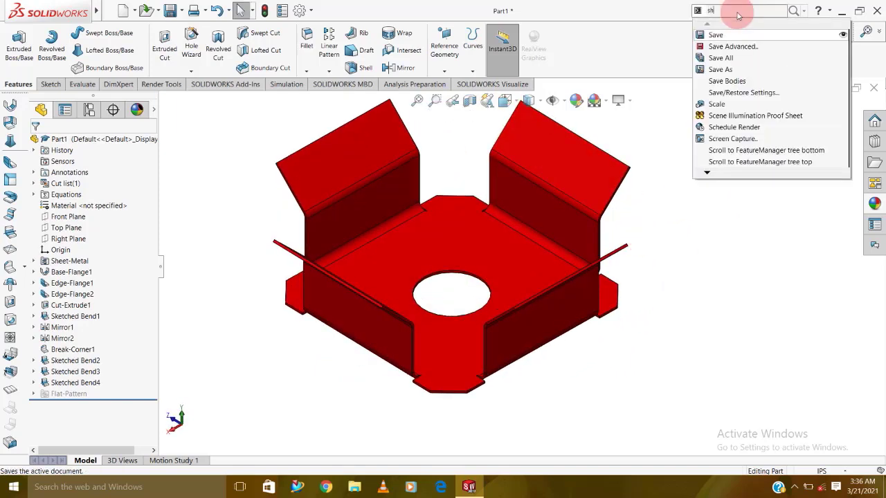
Step: Start a Sheet Metal Gusset via the 'sheet' command search and select the left wall and base faces
{"action": "type", "text": "heet"}
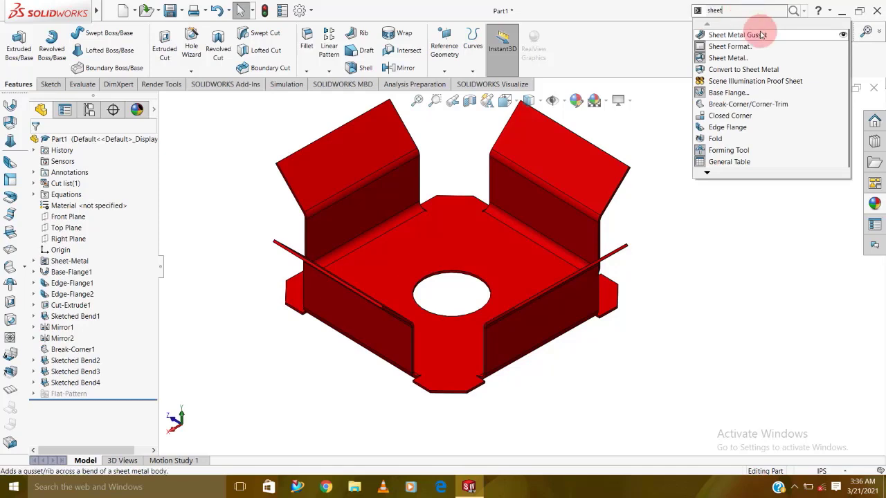
{"action": "left_click", "coordinate": [762, 33]}
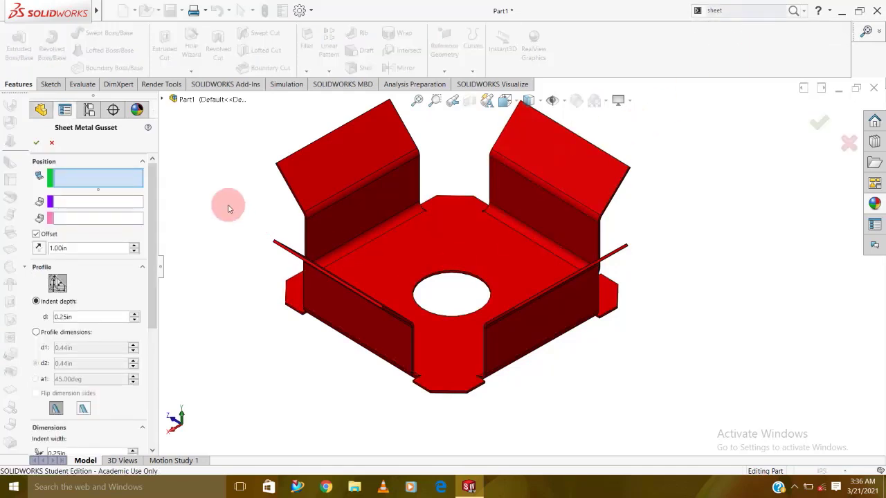
{"action": "scroll", "coordinate": [228, 204], "scroll_direction": "down", "scroll_amount": 3}
{"action": "left_click", "coordinate": [456, 257]}
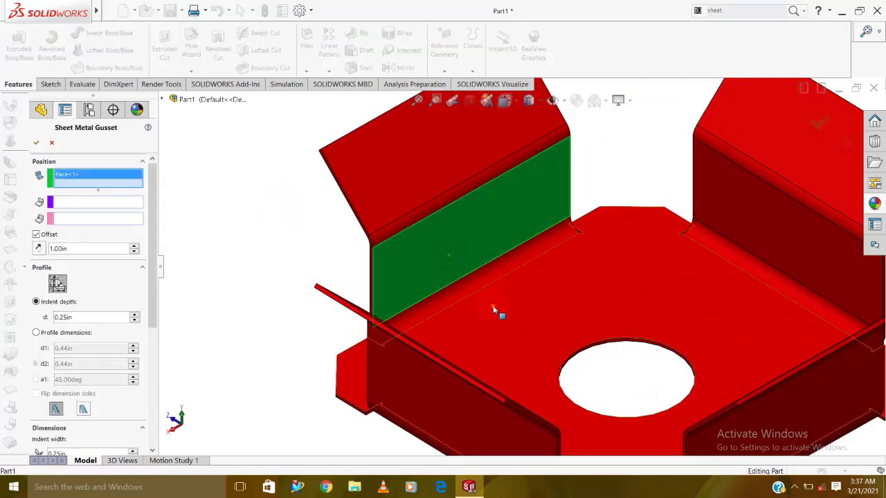
{"action": "left_click", "coordinate": [494, 311]}
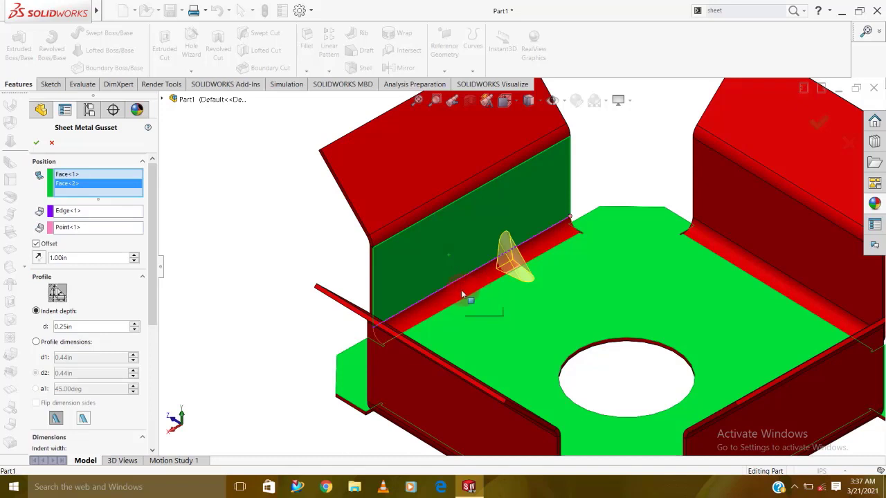
Step: Set the gusset offset to 0.50in, indent depth to 0.25in and indent width to 0.35in
{"action": "left_click", "coordinate": [135, 256]}
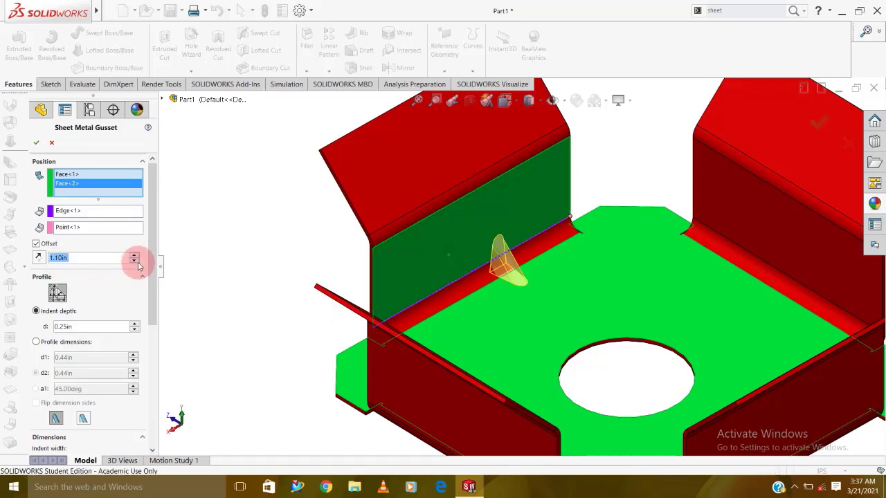
{"action": "left_click", "coordinate": [135, 262]}
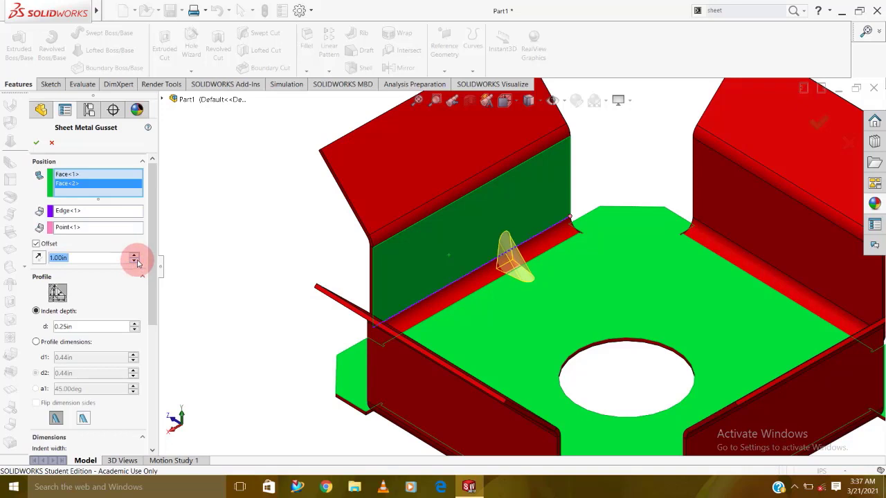
{"action": "left_click", "coordinate": [136, 262]}
{"action": "left_click", "coordinate": [136, 262]}
{"action": "left_click", "coordinate": [136, 262]}
{"action": "left_click", "coordinate": [135, 261]}
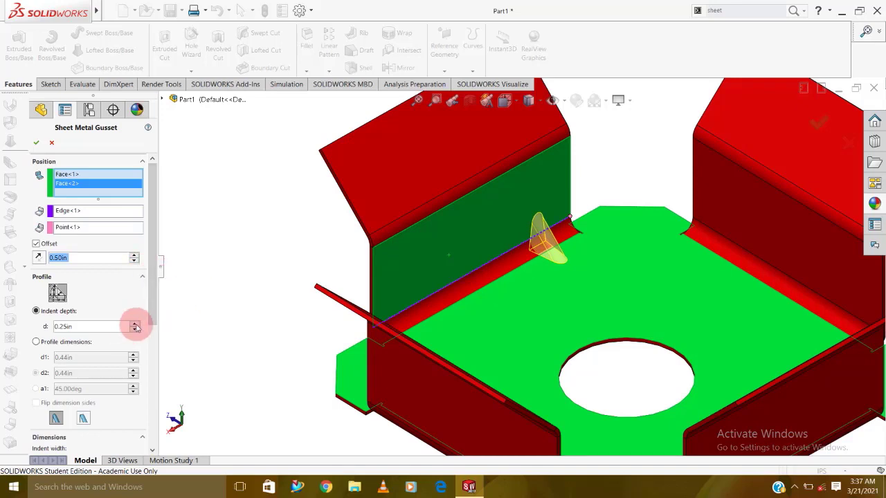
{"action": "left_click", "coordinate": [136, 325]}
{"action": "left_click", "coordinate": [136, 325]}
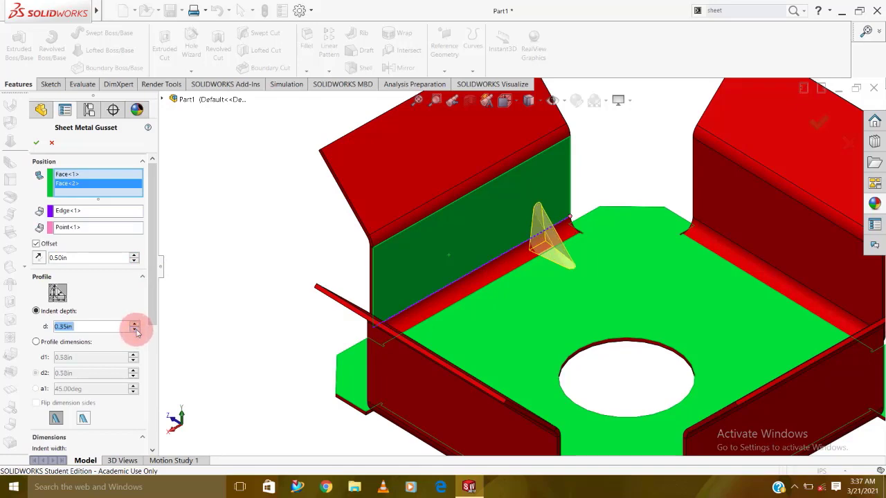
{"action": "left_click", "coordinate": [136, 330]}
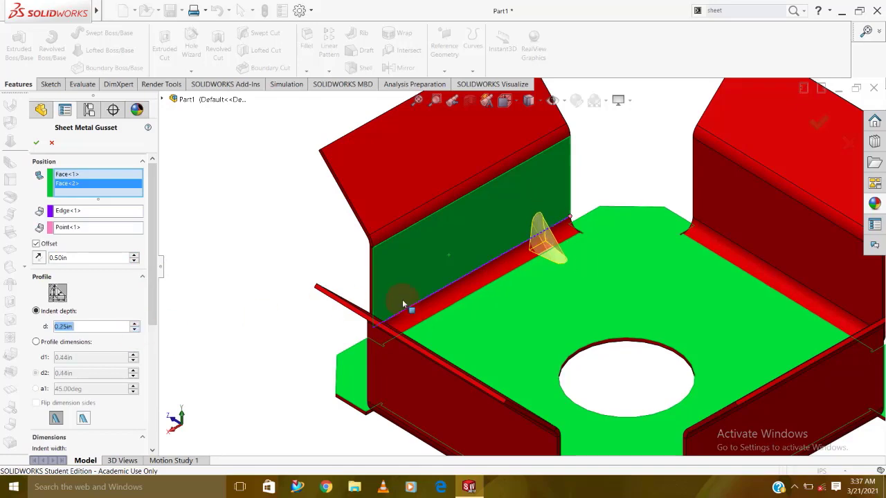
{"action": "middle_click_drag", "start_coordinate": [402, 299], "coordinate": [420, 288]}
{"action": "scroll", "coordinate": [420, 289], "scroll_direction": "up", "scroll_amount": 3}
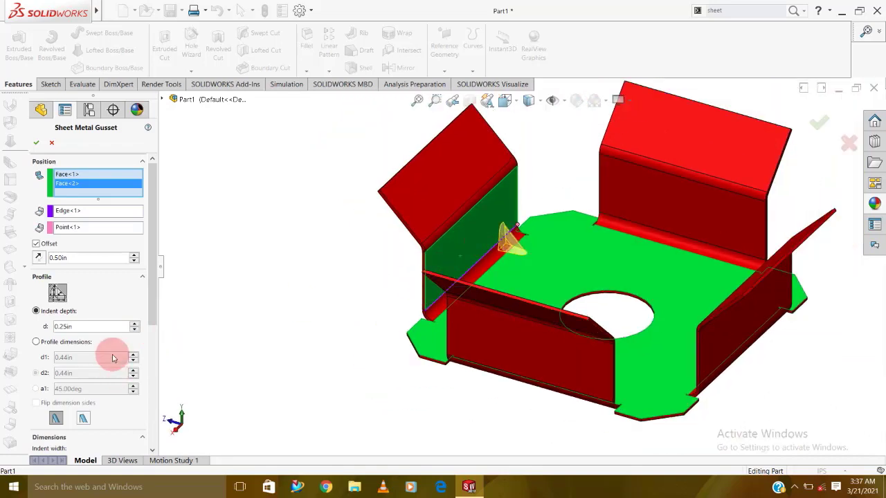
{"action": "left_click_drag", "start_coordinate": [152, 330], "coordinate": [154, 388]}
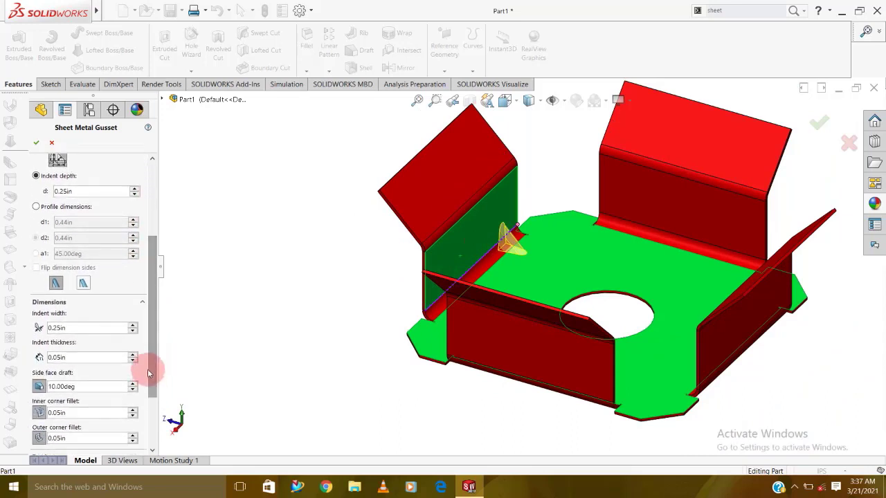
{"action": "left_click", "coordinate": [133, 326]}
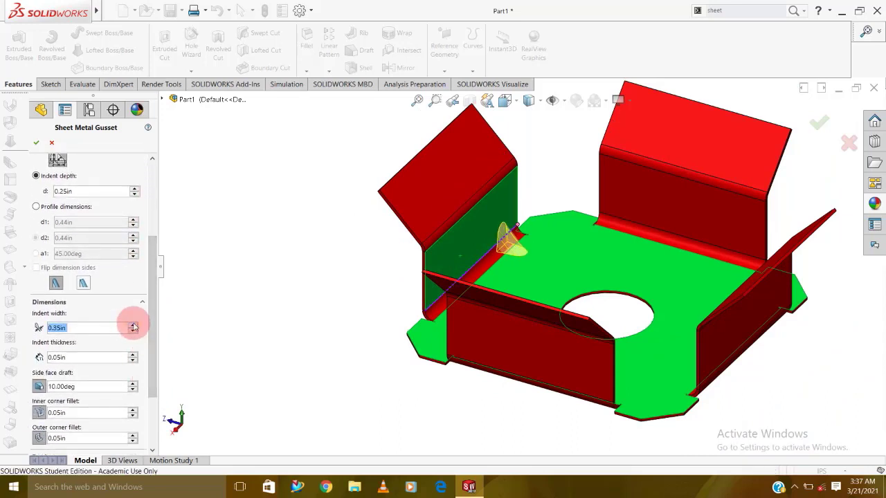
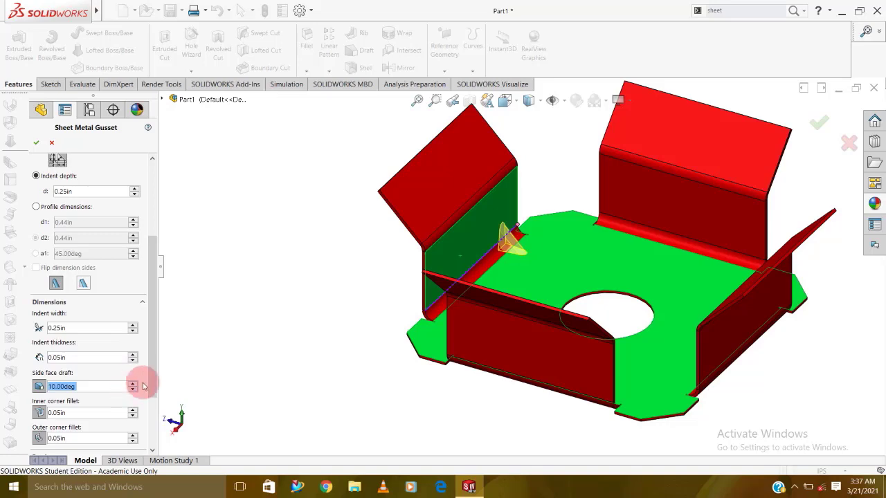
Step: Raise the base-bend gusset's indent depth and indent width to 0.35in and accept it
{"action": "scroll", "coordinate": [152, 404], "scroll_direction": "down", "scroll_amount": 1}
{"action": "scroll", "coordinate": [152, 404], "scroll_direction": "down", "scroll_amount": 1}
{"action": "scroll", "coordinate": [154, 403], "scroll_direction": "up", "scroll_amount": 1}
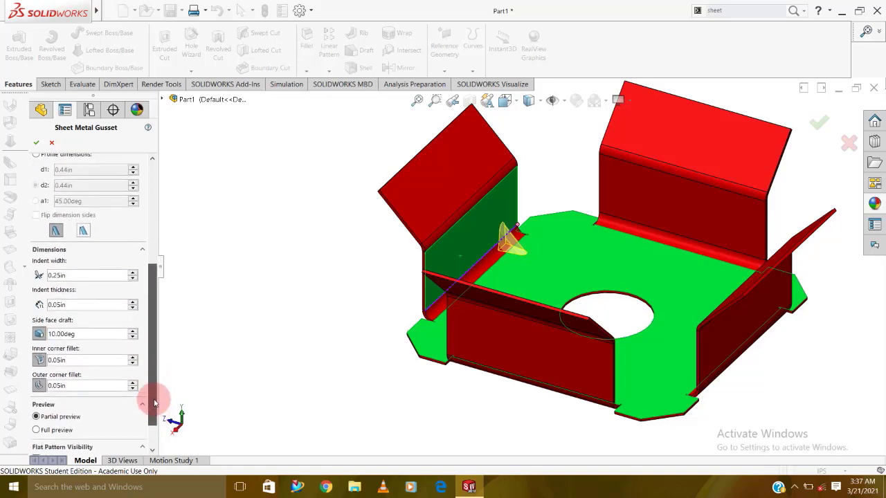
{"action": "scroll", "coordinate": [650, 305], "scroll_direction": "down", "scroll_amount": 3}
{"action": "mouse_move", "coordinate": [643, 287]}
{"action": "middle_mouse_down"}
{"action": "mouse_move", "coordinate": [595, 270]}
{"action": "mouse_move", "coordinate": [643, 273]}
{"action": "mouse_move", "coordinate": [645, 309]}
{"action": "mouse_move", "coordinate": [663, 164]}
{"action": "mouse_move", "coordinate": [593, 297]}
{"action": "mouse_move", "coordinate": [599, 279]}
{"action": "middle_mouse_up"}
{"action": "scroll", "coordinate": [598, 279], "scroll_direction": "up", "scroll_amount": 2}
{"action": "scroll", "coordinate": [599, 280], "scroll_direction": "up", "scroll_amount": 2}
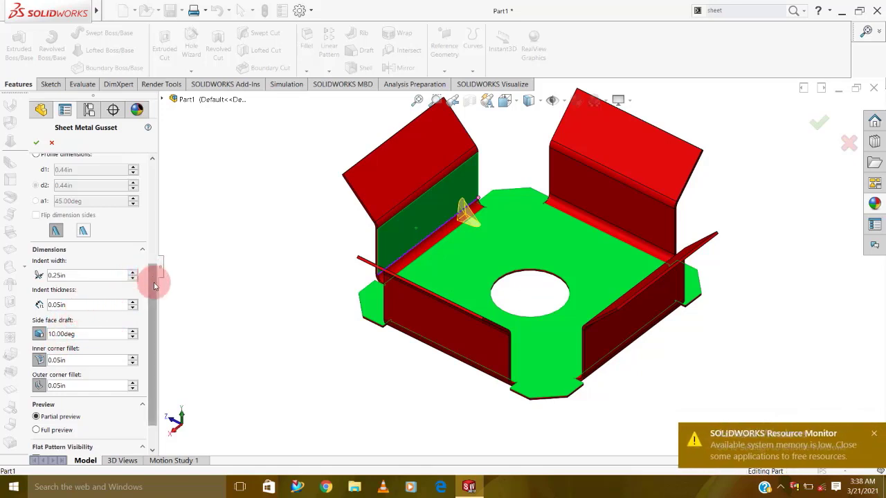
{"action": "left_click_drag", "start_coordinate": [154, 285], "coordinate": [153, 221]}
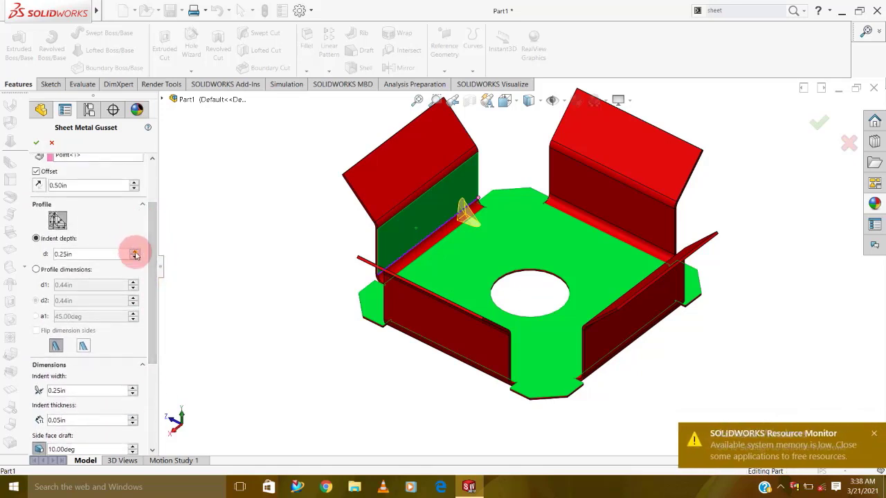
{"action": "left_click", "coordinate": [135, 252]}
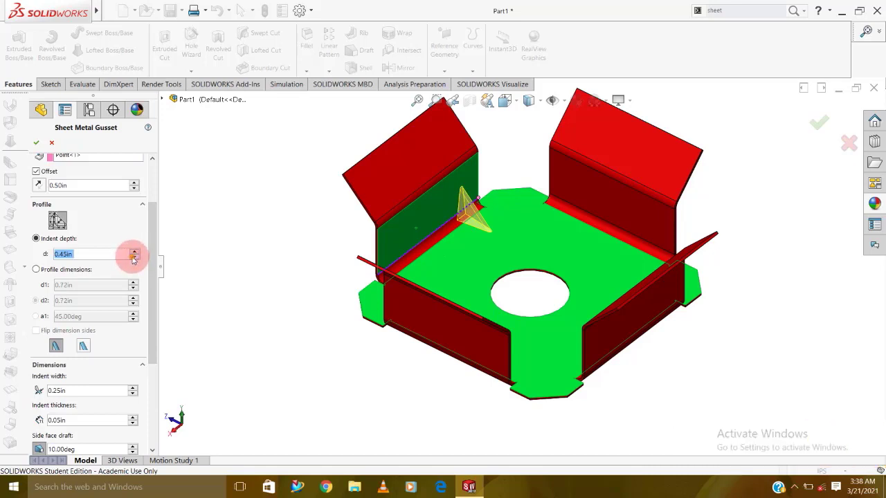
{"action": "left_click_drag", "start_coordinate": [152, 346], "coordinate": [154, 374]}
{"action": "left_click", "coordinate": [132, 341]}
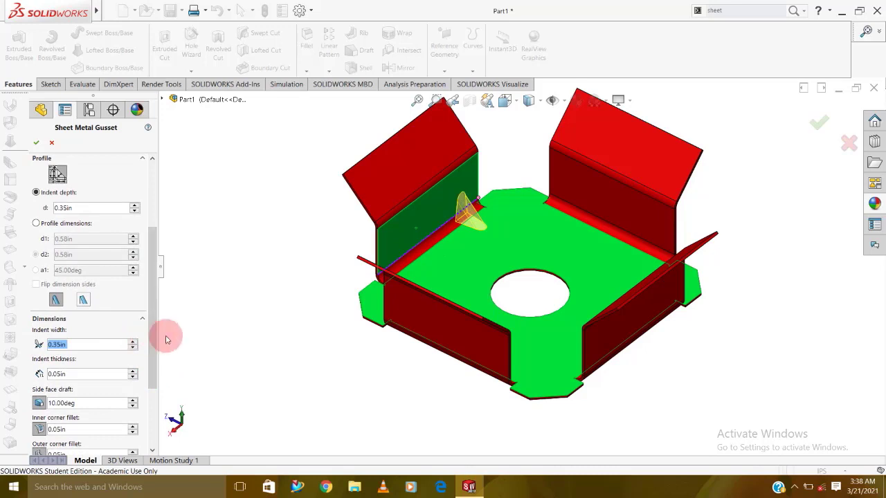
{"action": "left_click", "coordinate": [37, 143]}
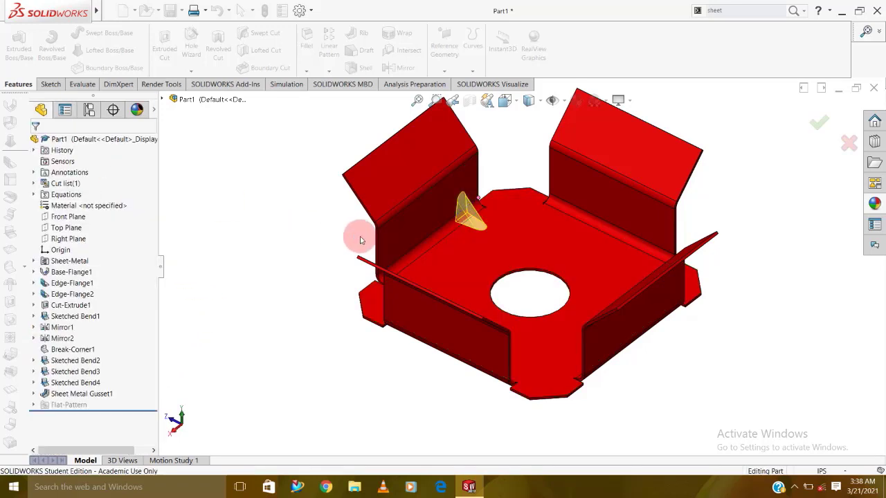
Step: Start a linear pattern of Sheet Metal Gusset1 along the base bend edge
{"action": "middle_click_drag", "start_coordinate": [400, 260], "coordinate": [480, 267]}
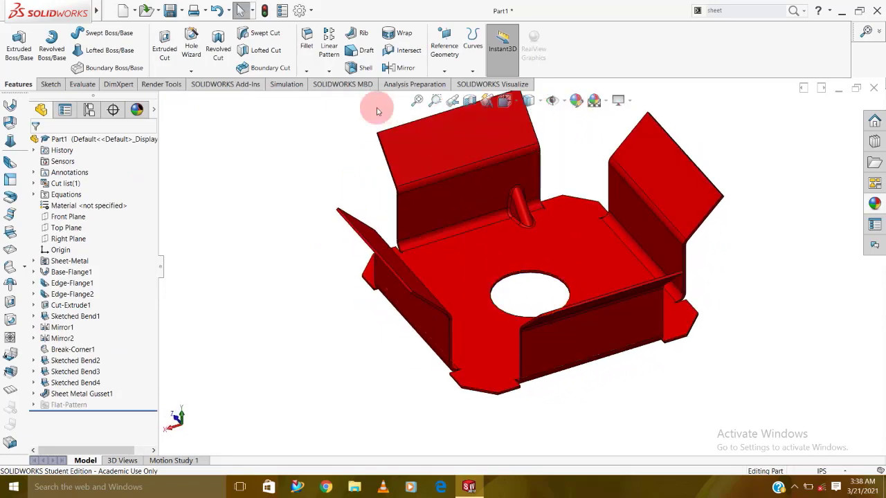
{"action": "left_click", "coordinate": [329, 47]}
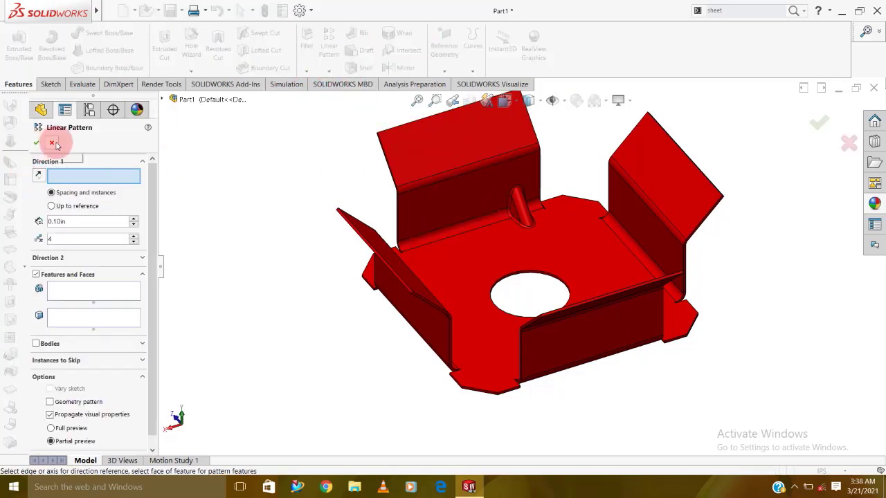
{"action": "left_click", "coordinate": [490, 224]}
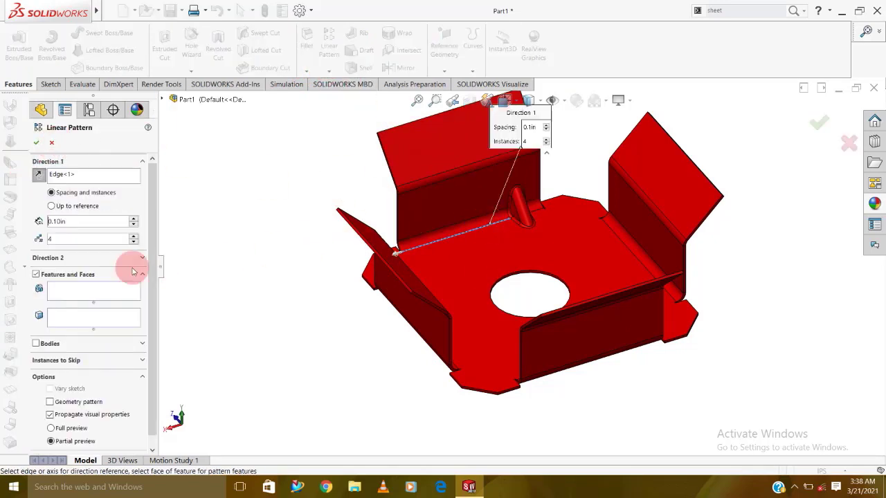
{"action": "left_click", "coordinate": [86, 291]}
{"action": "left_click", "coordinate": [516, 211]}
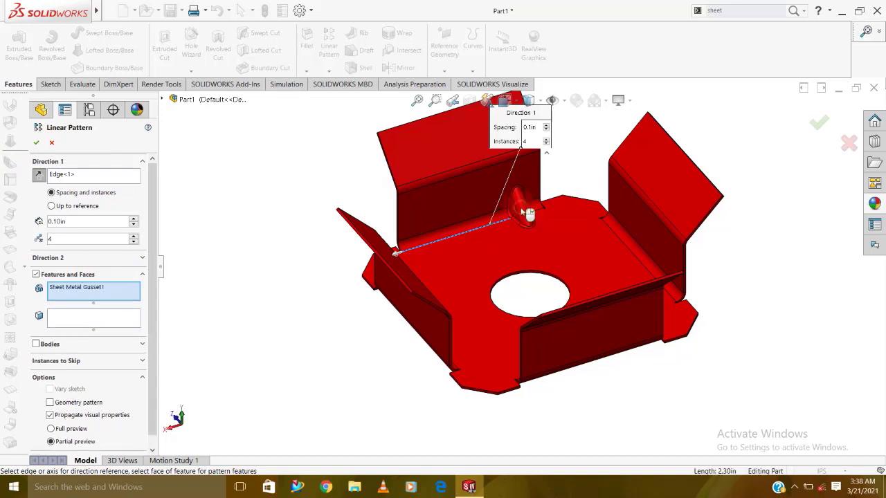
Step: Set the pattern to 3 instances at 1.00in spacing and accept it
{"action": "left_click", "coordinate": [136, 243]}
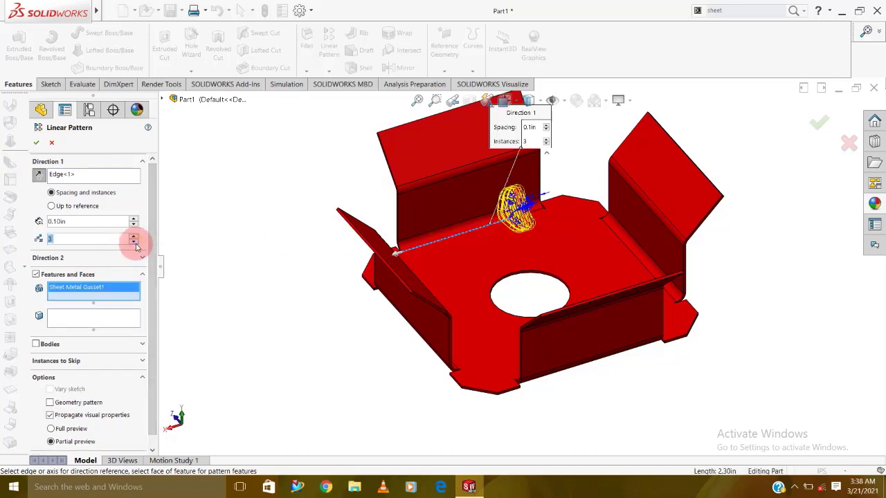
{"action": "left_click", "coordinate": [134, 219]}
{"action": "left_click", "coordinate": [135, 219]}
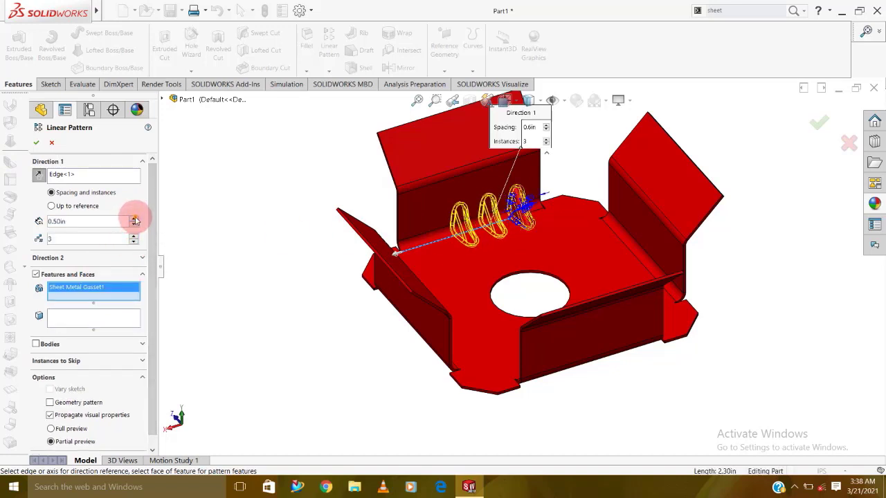
{"action": "left_click", "coordinate": [135, 220]}
{"action": "left_click", "coordinate": [135, 219]}
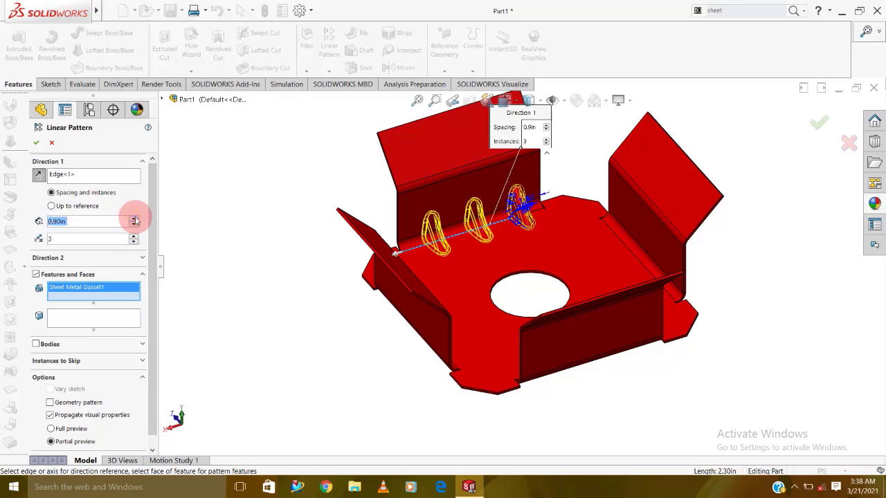
{"action": "left_click", "coordinate": [135, 220]}
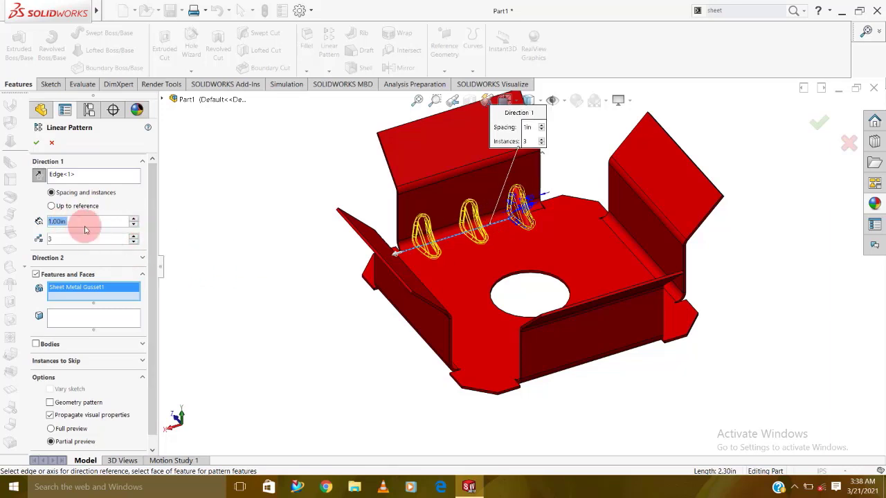
{"action": "left_click", "coordinate": [134, 241]}
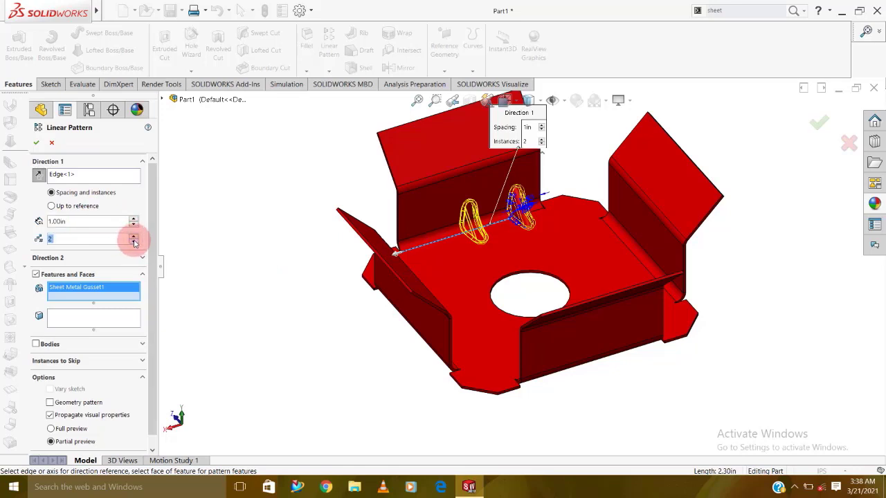
{"action": "left_click", "coordinate": [134, 236]}
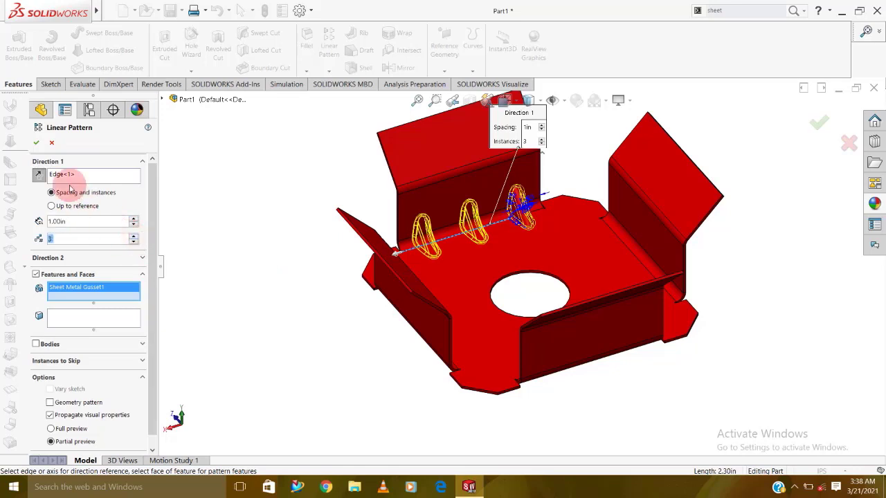
{"action": "left_click", "coordinate": [36, 142]}
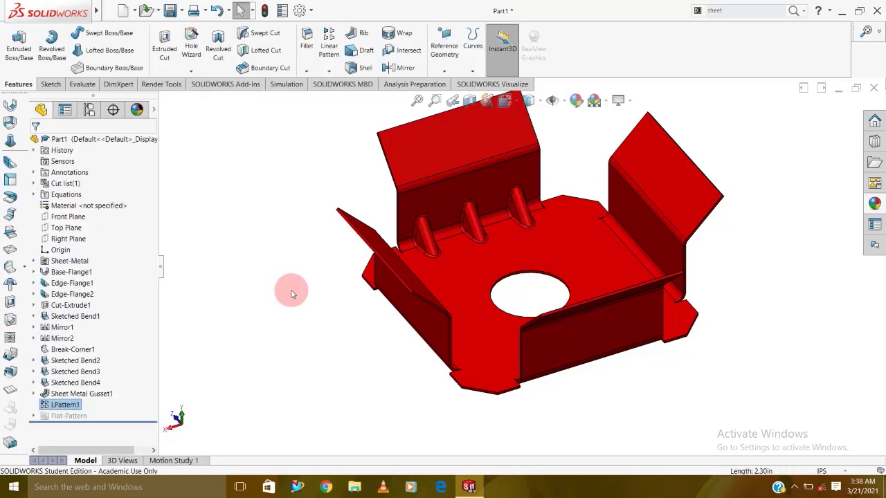
Step: Start a Mirror feature and use Front Plane as the mirror plane instead of Right Plane
{"action": "mouse_move", "coordinate": [523, 278]}
{"action": "middle_mouse_down"}
{"action": "mouse_move", "coordinate": [449, 287]}
{"action": "mouse_move", "coordinate": [567, 279]}
{"action": "mouse_move", "coordinate": [643, 178]}
{"action": "mouse_move", "coordinate": [565, 282]}
{"action": "middle_mouse_up"}
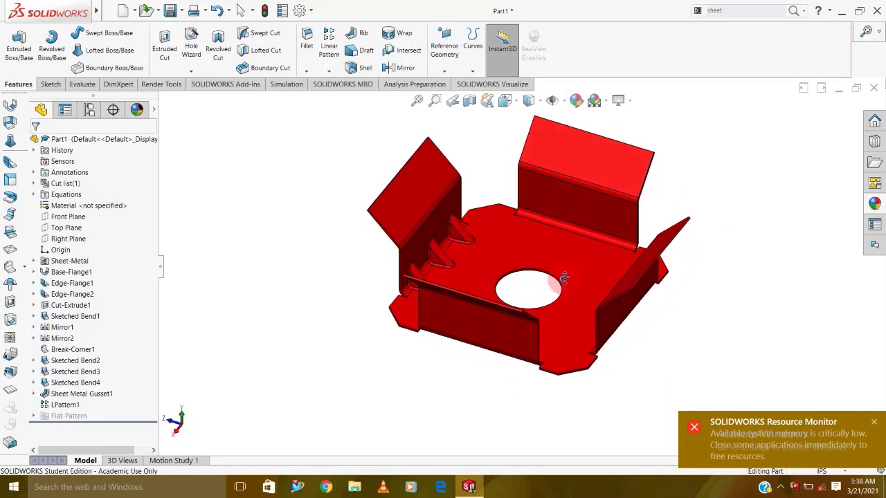
{"action": "scroll", "coordinate": [544, 303], "scroll_direction": "down", "scroll_amount": 3}
{"action": "scroll", "coordinate": [540, 305], "scroll_direction": "up", "scroll_amount": 3}
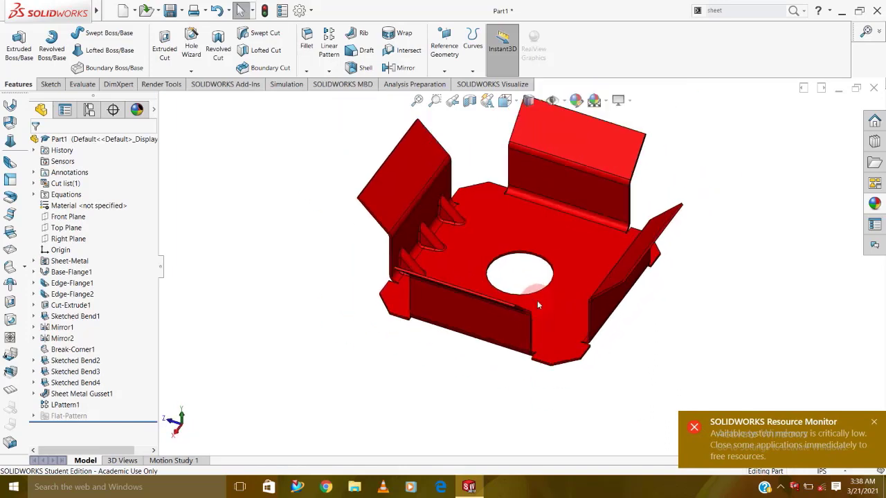
{"action": "scroll", "coordinate": [535, 191], "scroll_direction": "up", "scroll_amount": 2}
{"action": "left_click", "coordinate": [412, 96]}
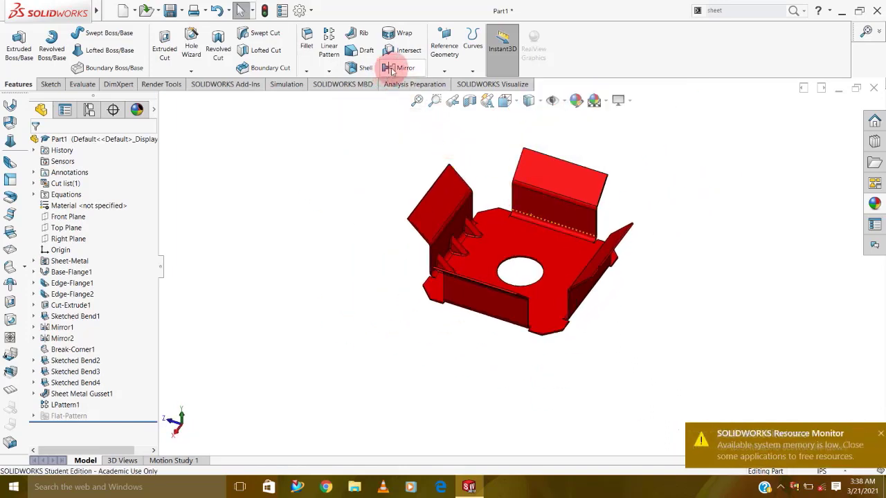
{"action": "left_click", "coordinate": [395, 67]}
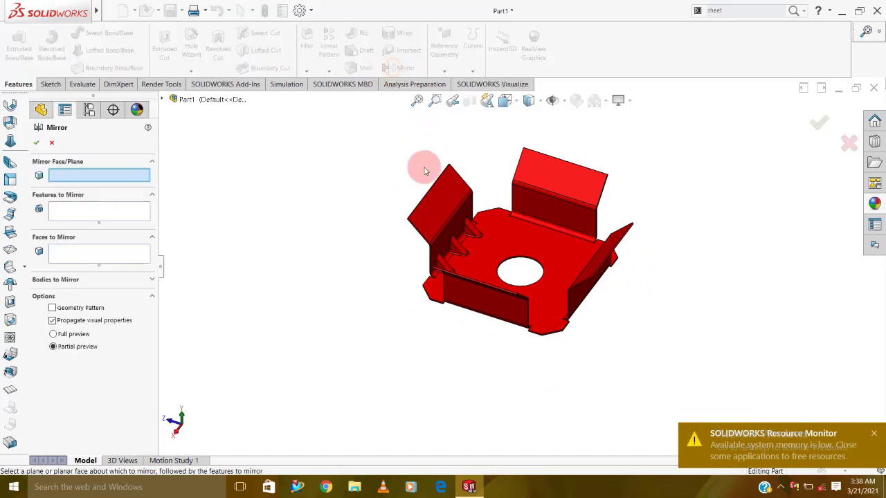
{"action": "left_click", "coordinate": [165, 100]}
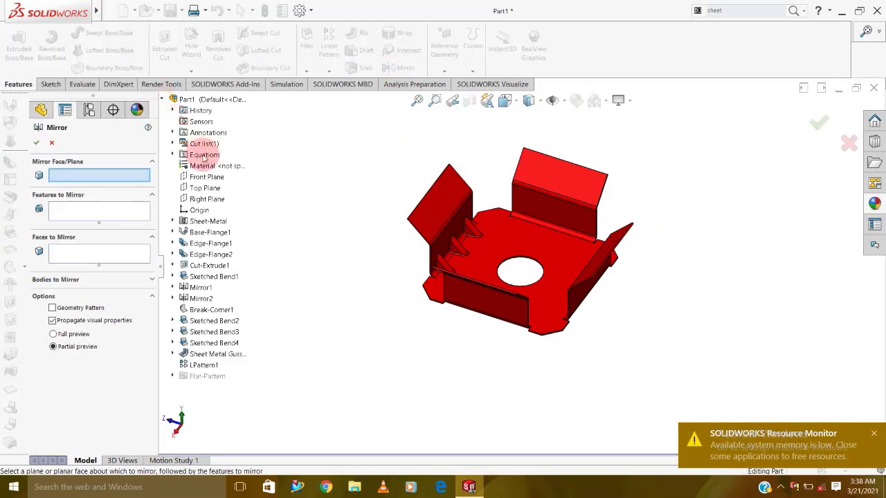
{"action": "left_click", "coordinate": [208, 200]}
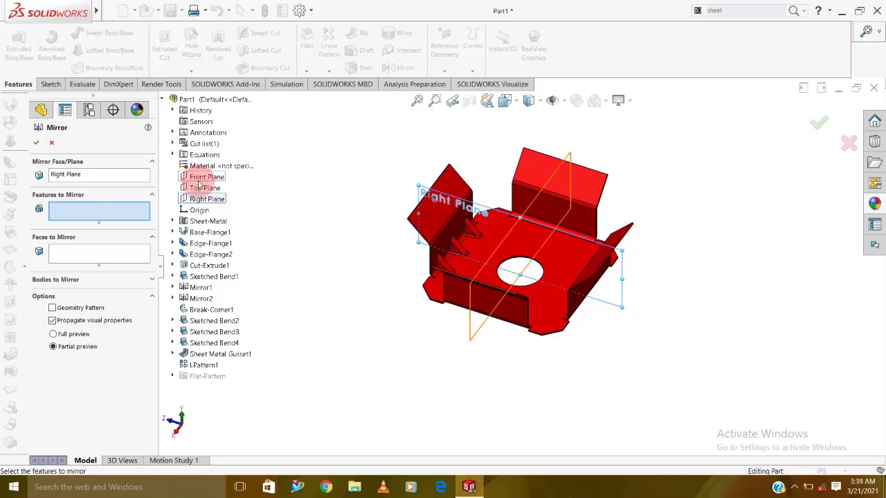
{"action": "left_click", "coordinate": [130, 178]}
{"action": "right_click", "coordinate": [141, 182]}
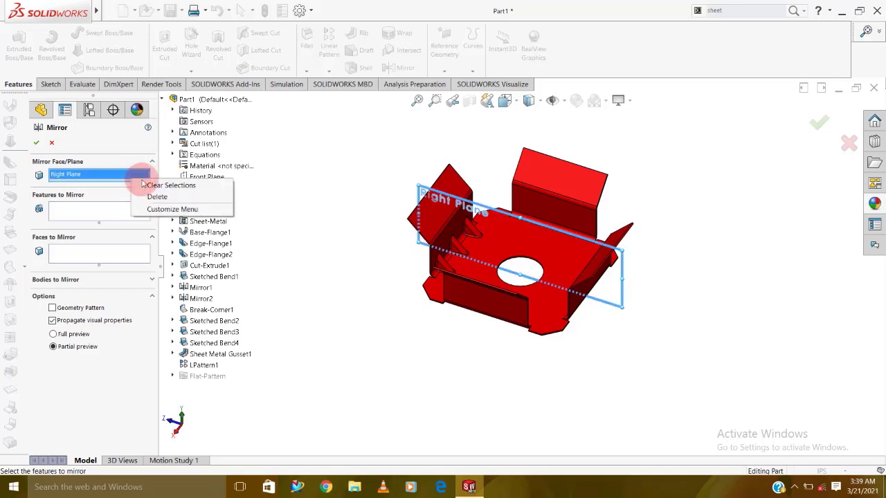
{"action": "left_click", "coordinate": [149, 185]}
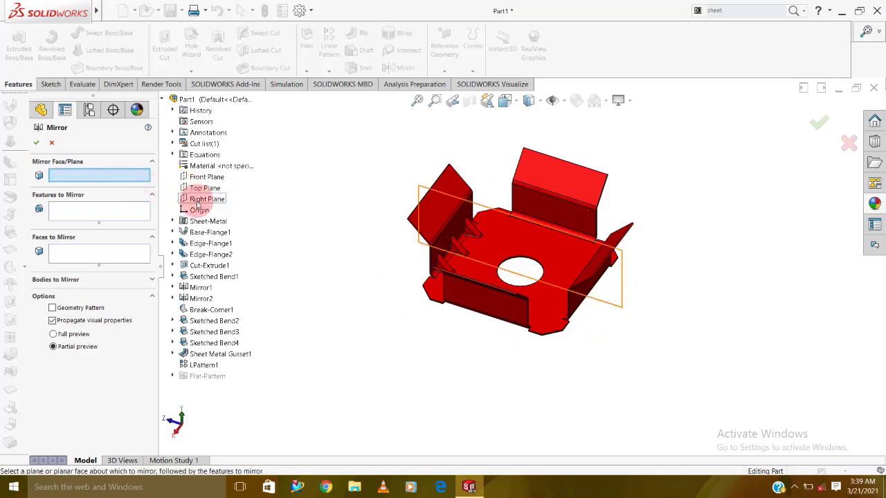
{"action": "left_click", "coordinate": [206, 177]}
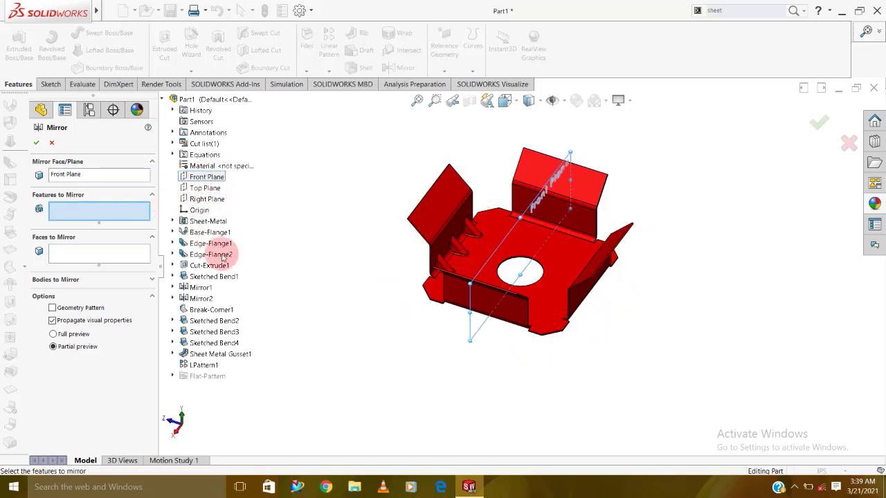
Step: Mirror Sheet Metal Gusset1 and LPattern1 and accept the feature
{"action": "left_click", "coordinate": [474, 235]}
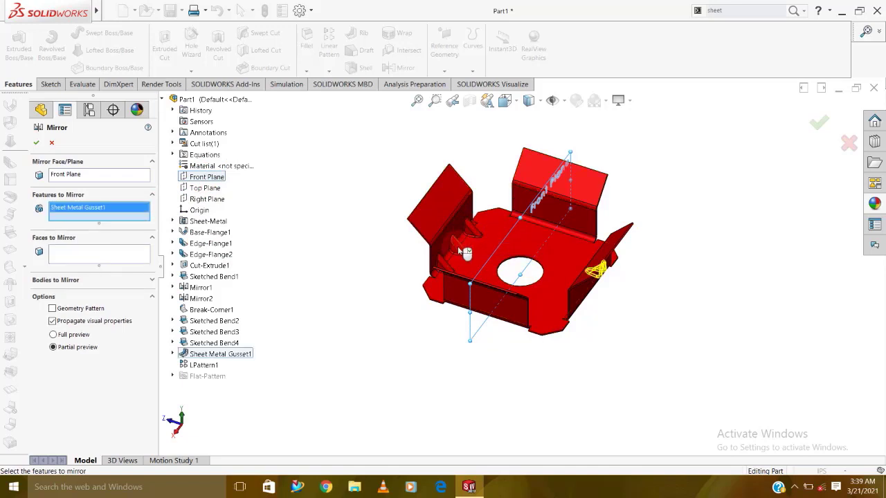
{"action": "left_click", "coordinate": [464, 252]}
{"action": "left_click", "coordinate": [38, 142]}
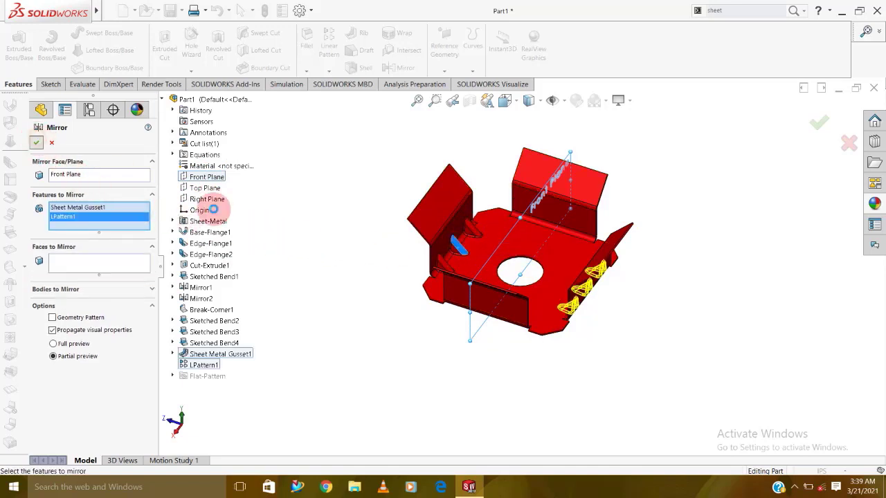
{"action": "mouse_move", "coordinate": [541, 299]}
{"action": "middle_mouse_down"}
{"action": "mouse_move", "coordinate": [723, 328]}
{"action": "mouse_move", "coordinate": [353, 322]}
{"action": "middle_mouse_up"}
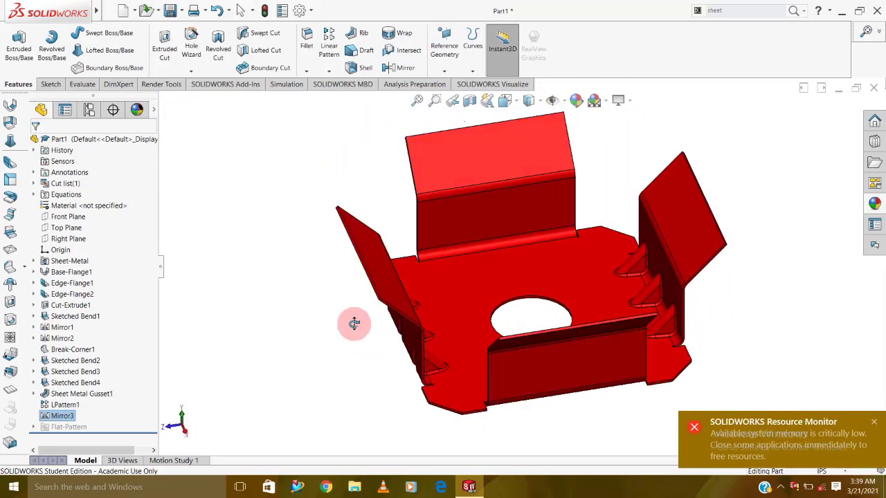
Step: Add Sheet Metal Gusset2 between the rear upright flange face and the base face, with 0.35in indents
{"action": "left_click", "coordinate": [748, 15]}
{"action": "type", "text": "s"}
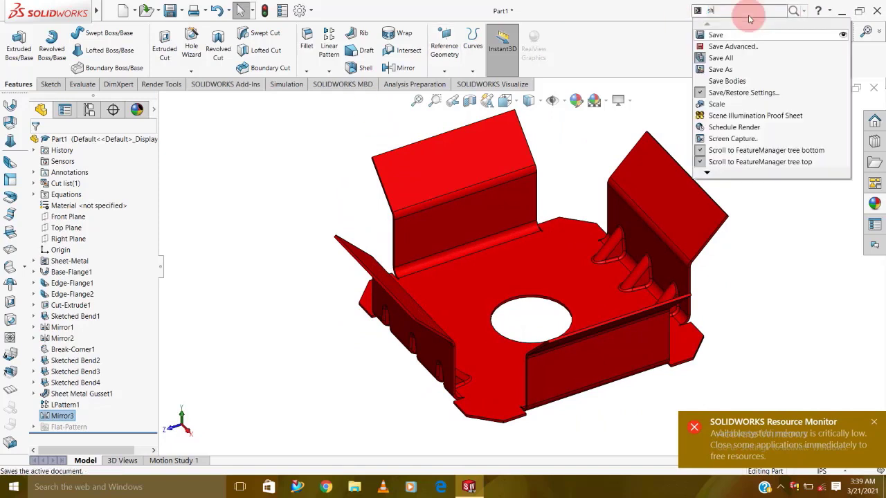
{"action": "type", "text": "heet"}
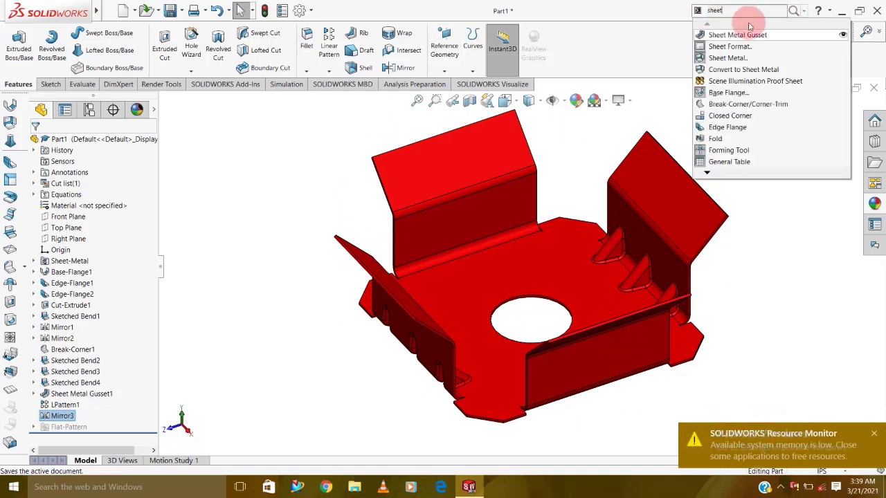
{"action": "left_click", "coordinate": [753, 34]}
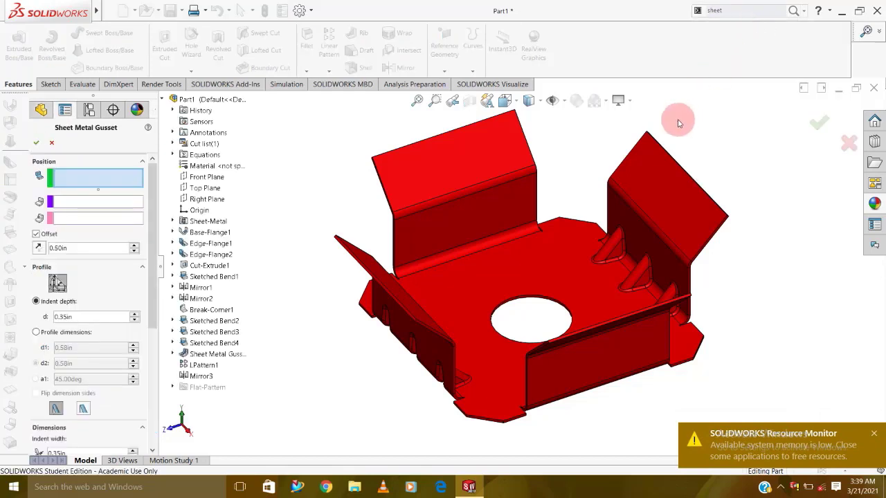
{"action": "left_click", "coordinate": [451, 237]}
{"action": "left_click", "coordinate": [468, 266]}
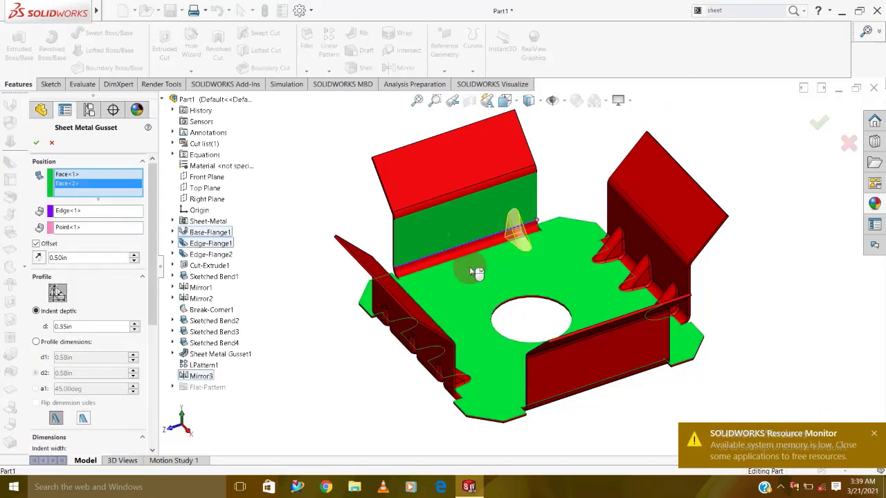
{"action": "left_click", "coordinate": [106, 258]}
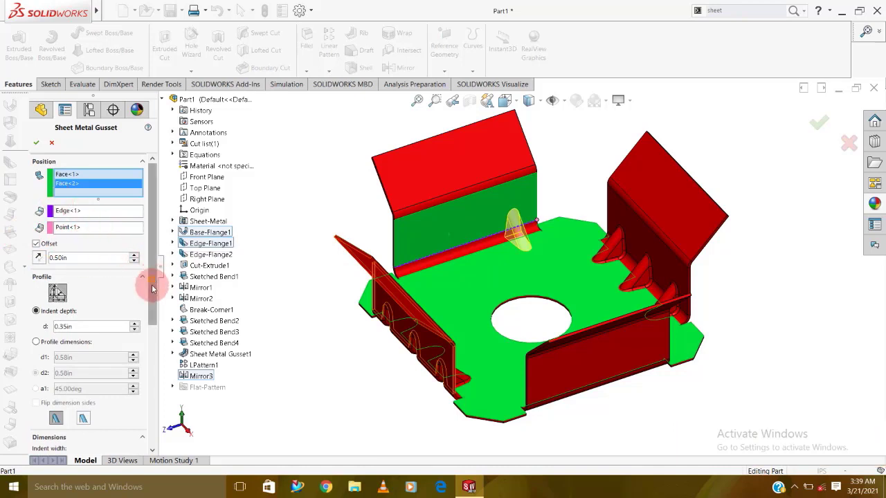
{"action": "left_click_drag", "start_coordinate": [150, 283], "coordinate": [154, 404]}
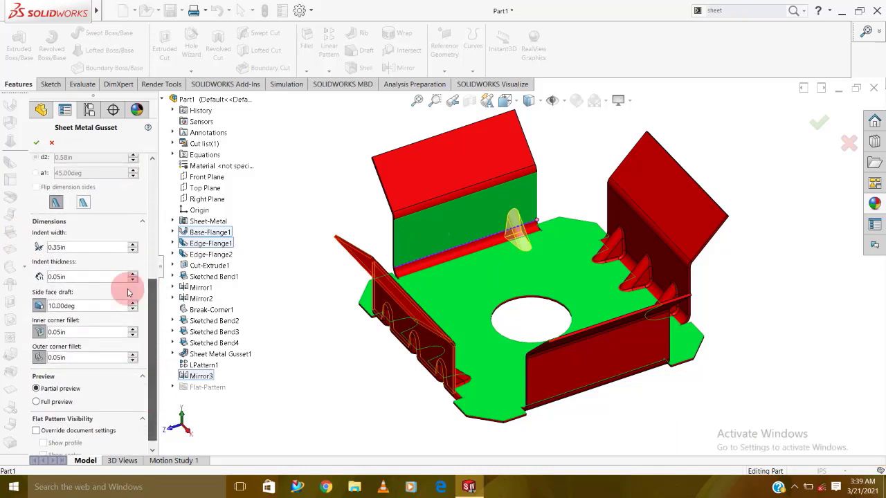
{"action": "left_click", "coordinate": [34, 143]}
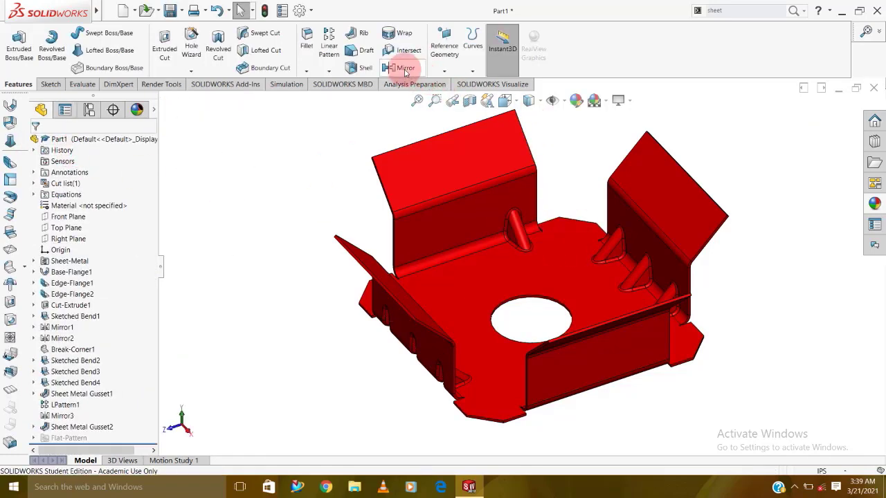
Step: Pattern Sheet Metal Gusset2 along the rear bend edge as three copies 1in apart
{"action": "left_click", "coordinate": [334, 60]}
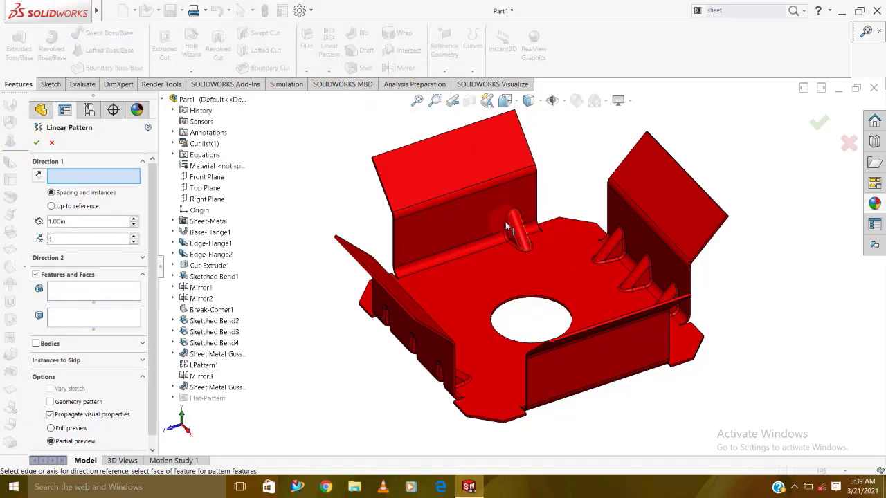
{"action": "left_click", "coordinate": [491, 247]}
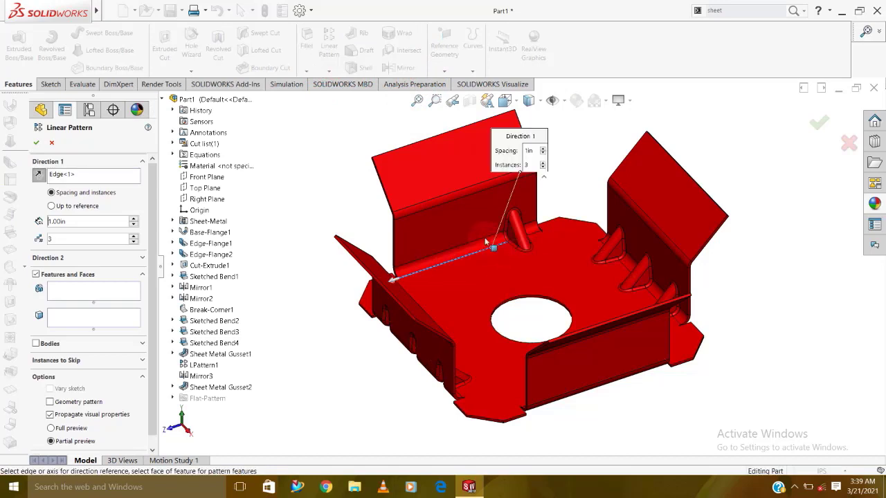
{"action": "left_click", "coordinate": [128, 291]}
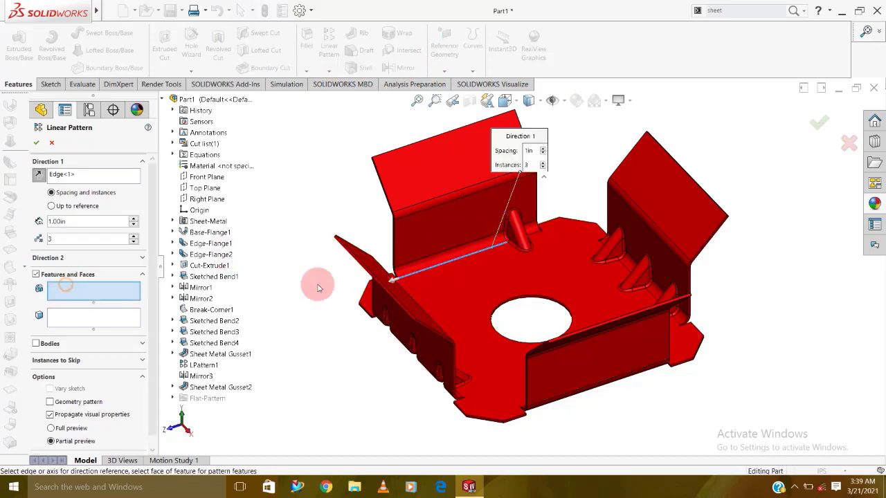
{"action": "left_click", "coordinate": [529, 239]}
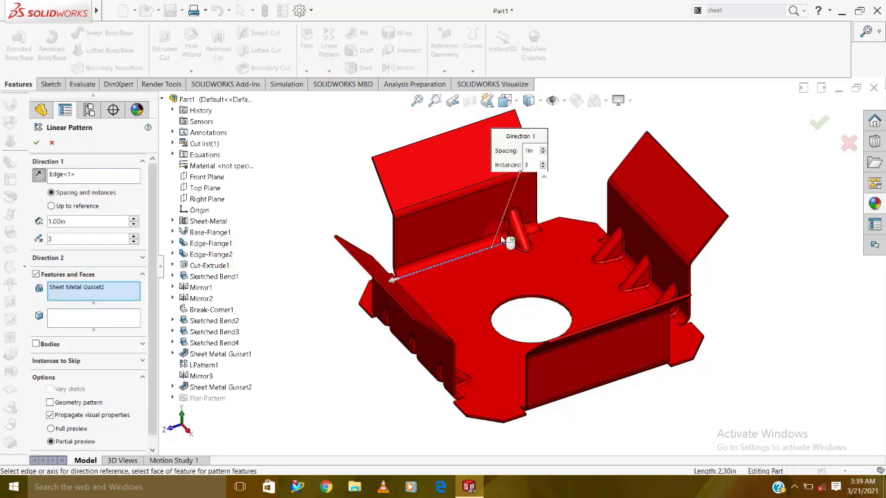
{"action": "left_click", "coordinate": [40, 143]}
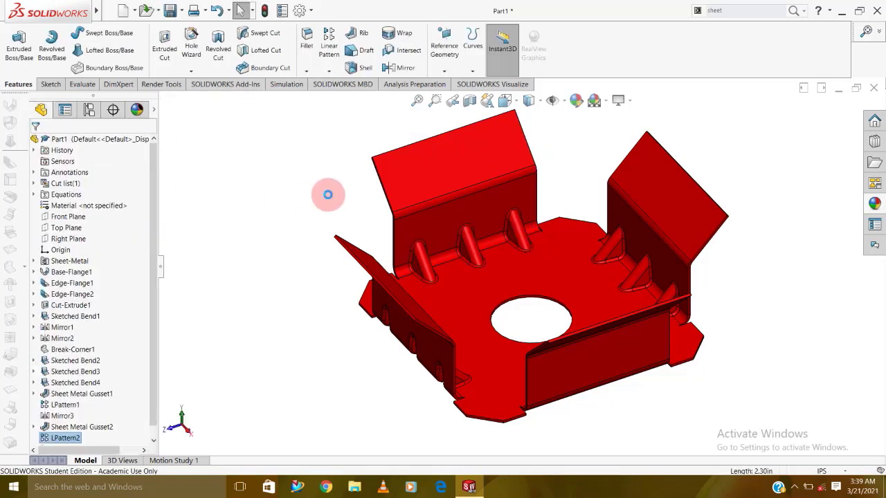
{"action": "mouse_move", "coordinate": [329, 198]}
{"action": "middle_mouse_down"}
{"action": "mouse_move", "coordinate": [396, 319]}
{"action": "mouse_move", "coordinate": [432, 114]}
{"action": "middle_mouse_up"}
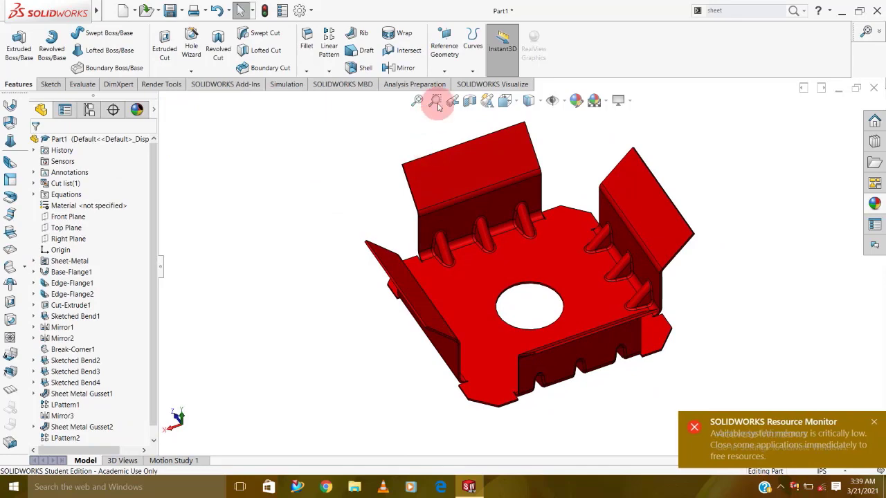
Step: Mirror Sheet Metal Gusset2 and LPattern2 about the Right Plane
{"action": "left_click", "coordinate": [408, 69]}
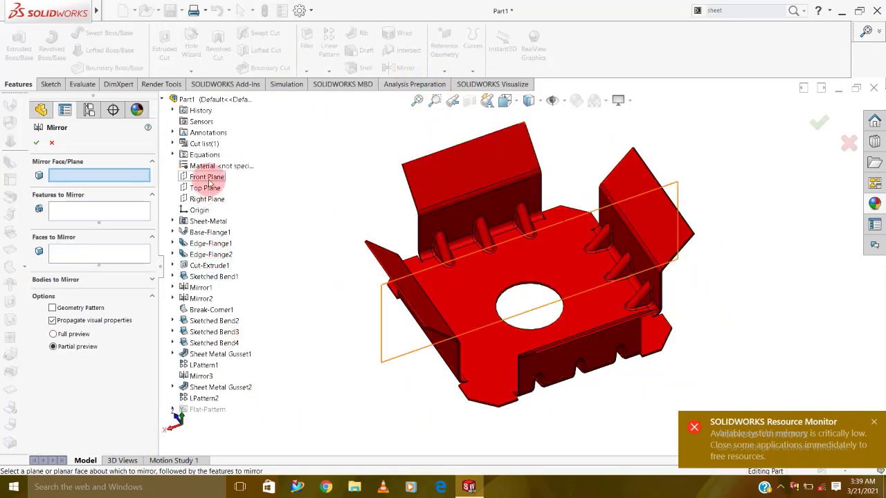
{"action": "left_click", "coordinate": [213, 202]}
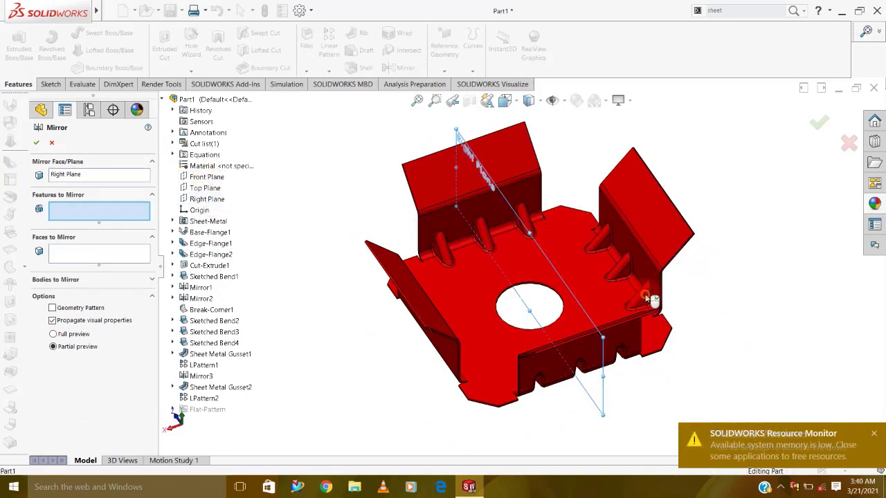
{"action": "left_click", "coordinate": [627, 276]}
{"action": "left_click", "coordinate": [623, 272]}
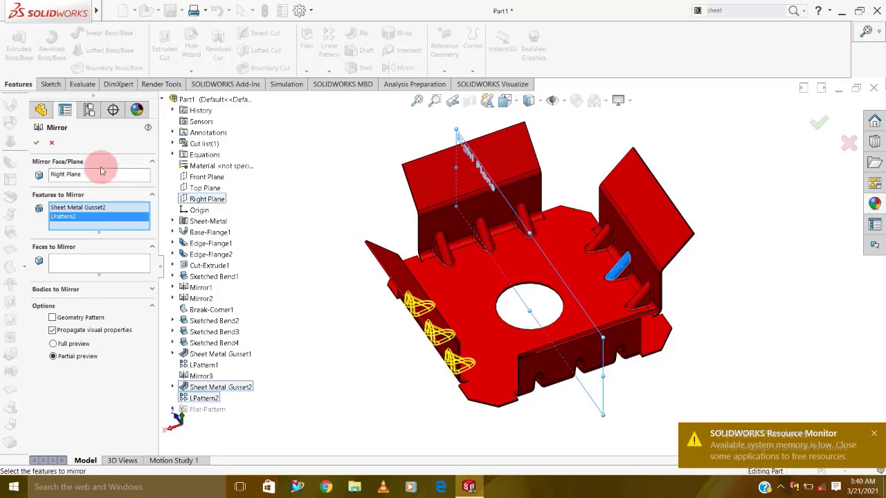
{"action": "left_click", "coordinate": [39, 141]}
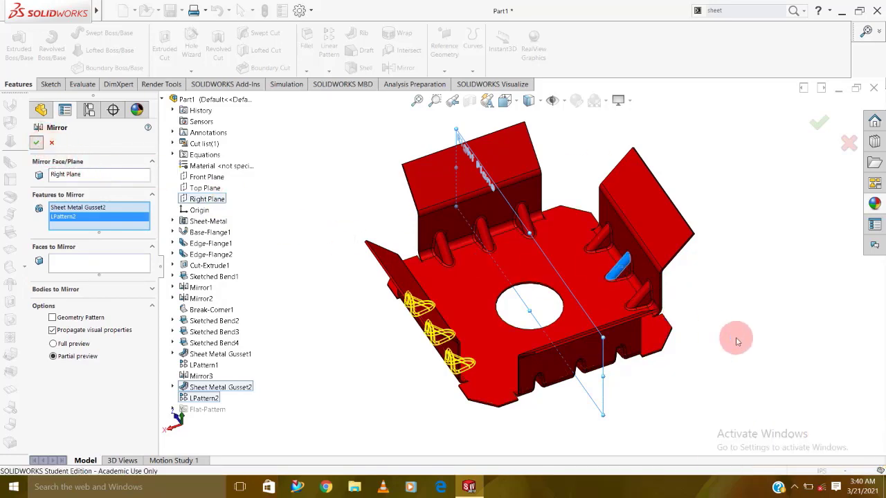
Step: Orbit and zoom around the tray to inspect the mirrored gussets on the front bend
{"action": "mouse_move", "coordinate": [727, 333]}
{"action": "middle_mouse_down"}
{"action": "mouse_move", "coordinate": [618, 307]}
{"action": "mouse_move", "coordinate": [569, 316]}
{"action": "mouse_move", "coordinate": [589, 303]}
{"action": "mouse_move", "coordinate": [642, 299]}
{"action": "mouse_move", "coordinate": [661, 333]}
{"action": "middle_mouse_up"}
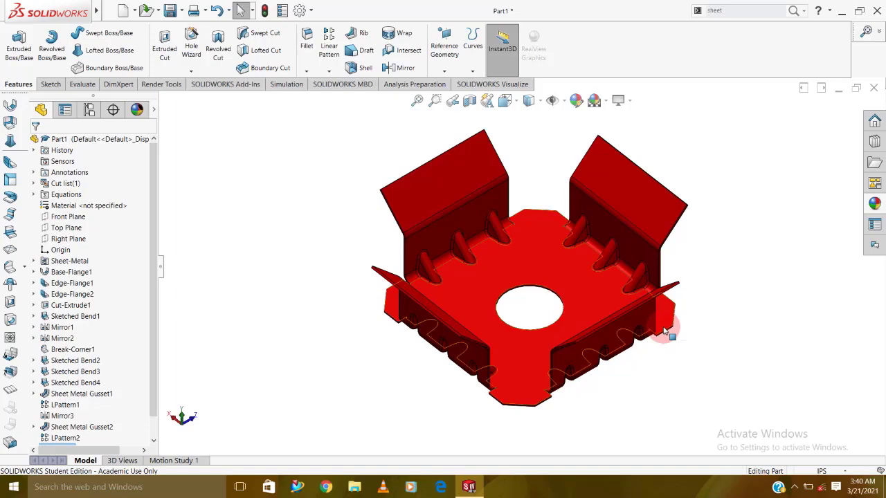
{"action": "scroll", "coordinate": [602, 235], "scroll_direction": "up", "scroll_amount": 2}
{"action": "scroll", "coordinate": [587, 249], "scroll_direction": "up", "scroll_amount": 2}
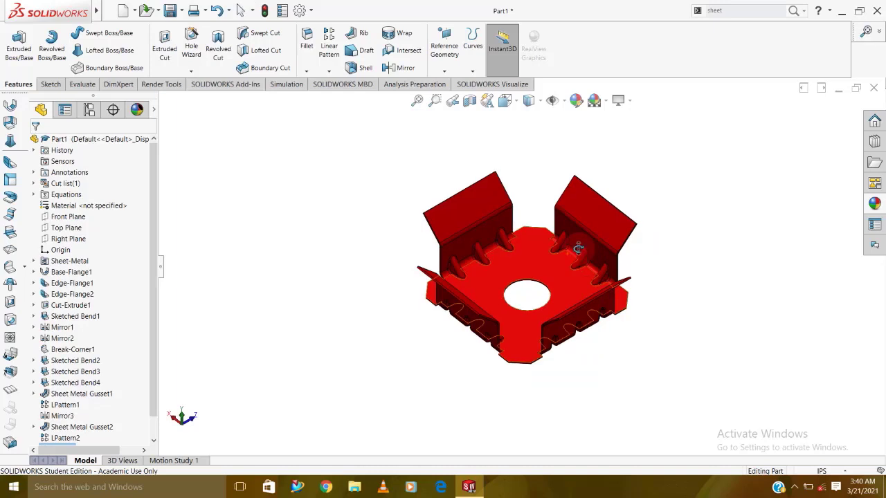
{"action": "mouse_move", "coordinate": [577, 247]}
{"action": "middle_mouse_down"}
{"action": "mouse_move", "coordinate": [635, 173]}
{"action": "mouse_move", "coordinate": [664, 191]}
{"action": "middle_mouse_up"}
{"action": "scroll", "coordinate": [623, 208], "scroll_direction": "down", "scroll_amount": 1}
{"action": "scroll", "coordinate": [544, 231], "scroll_direction": "down", "scroll_amount": 1}
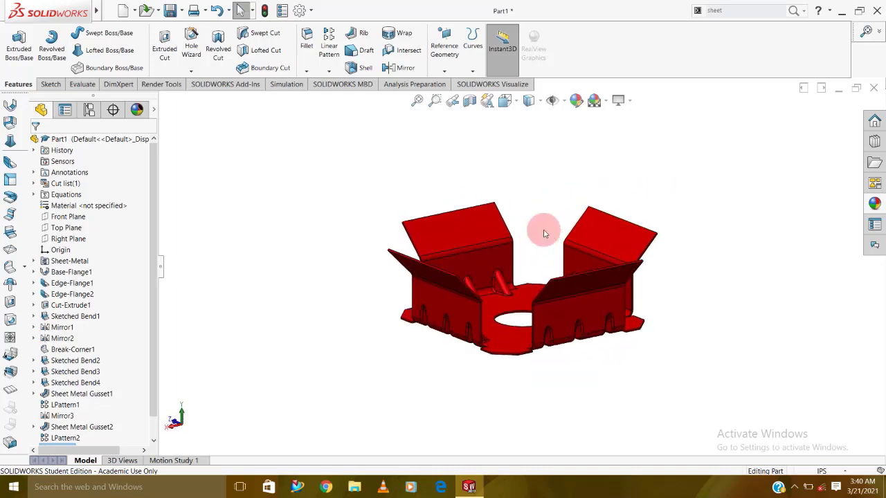
{"action": "scroll", "coordinate": [545, 232], "scroll_direction": "down", "scroll_amount": 1}
{"action": "scroll", "coordinate": [554, 228], "scroll_direction": "down", "scroll_amount": 2}
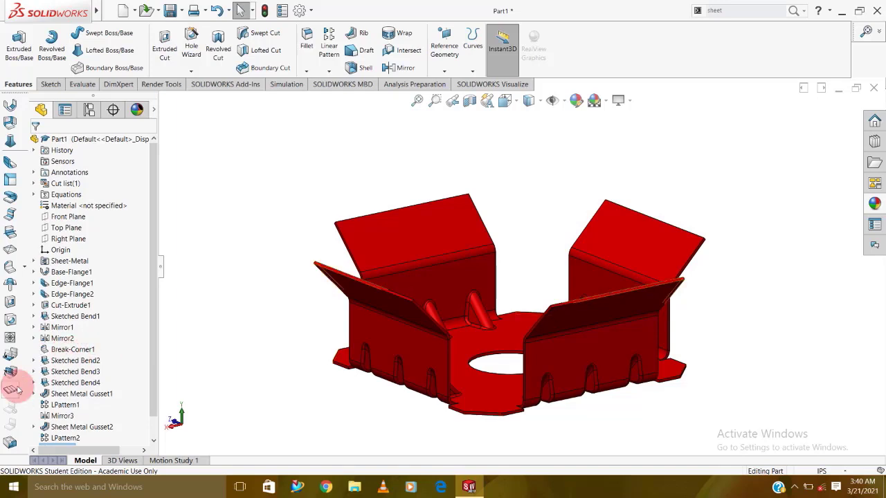
{"action": "scroll", "coordinate": [35, 389], "scroll_direction": "down", "scroll_amount": 1}
{"action": "left_click", "coordinate": [90, 409]}
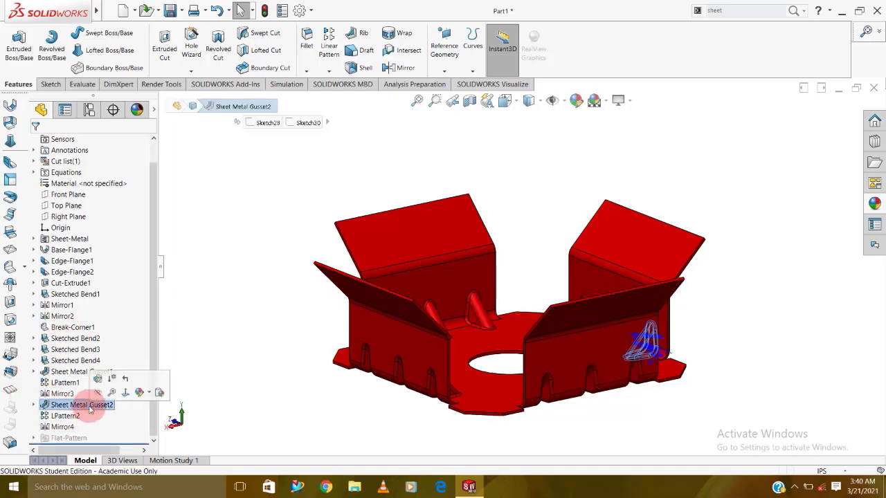
{"action": "left_click", "coordinate": [752, 307]}
{"action": "middle_click_drag", "start_coordinate": [753, 307], "coordinate": [707, 335]}
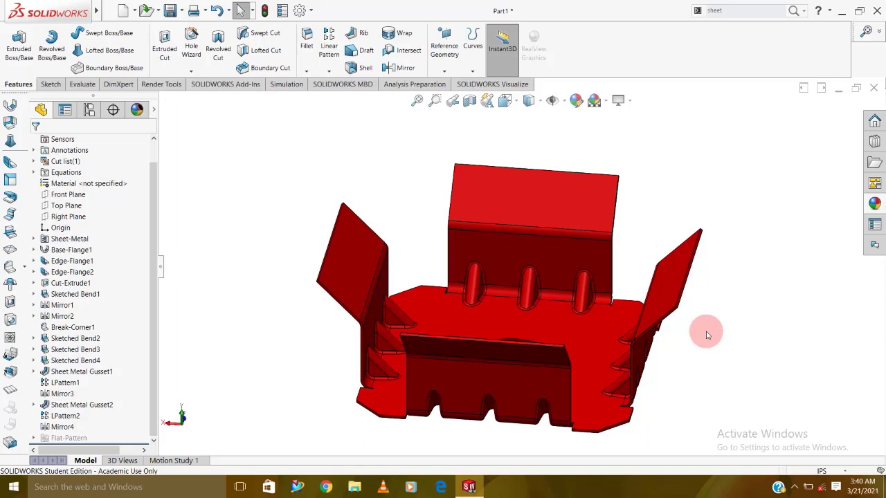
Step: Give the Mirror3 gussets their own light yellow colour appearance
{"action": "left_click", "coordinate": [64, 392]}
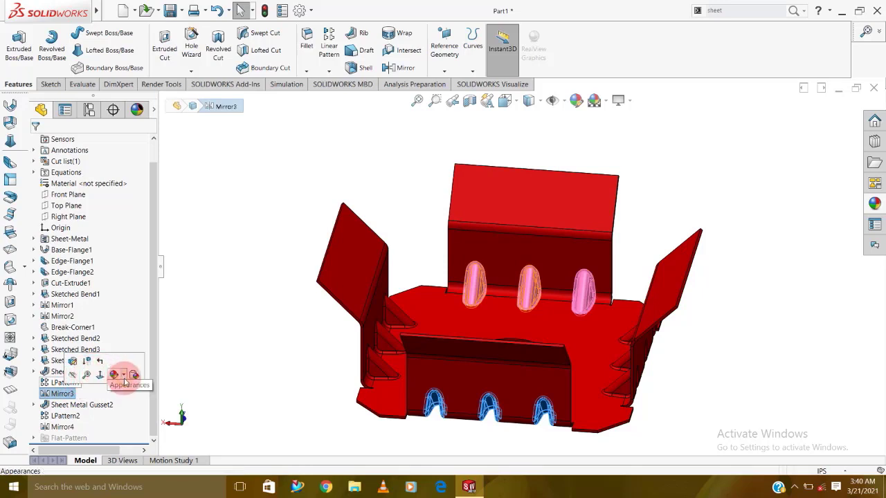
{"action": "left_click", "coordinate": [125, 379]}
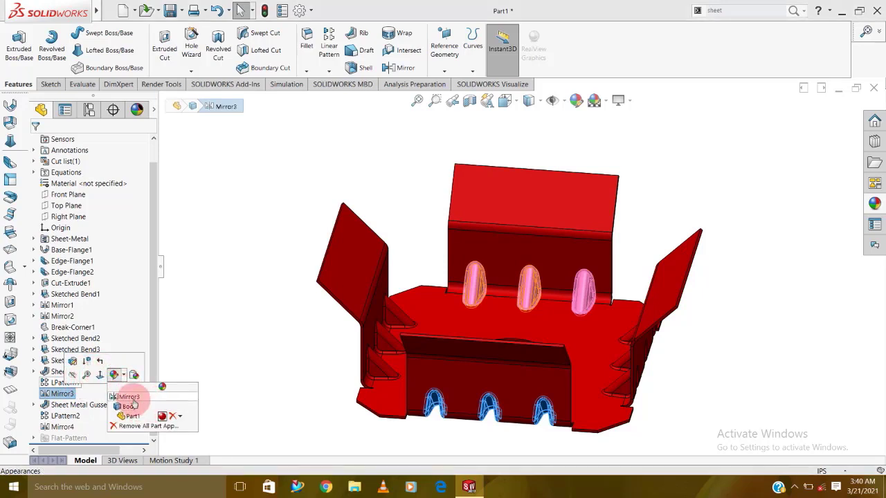
{"action": "left_click", "coordinate": [132, 398]}
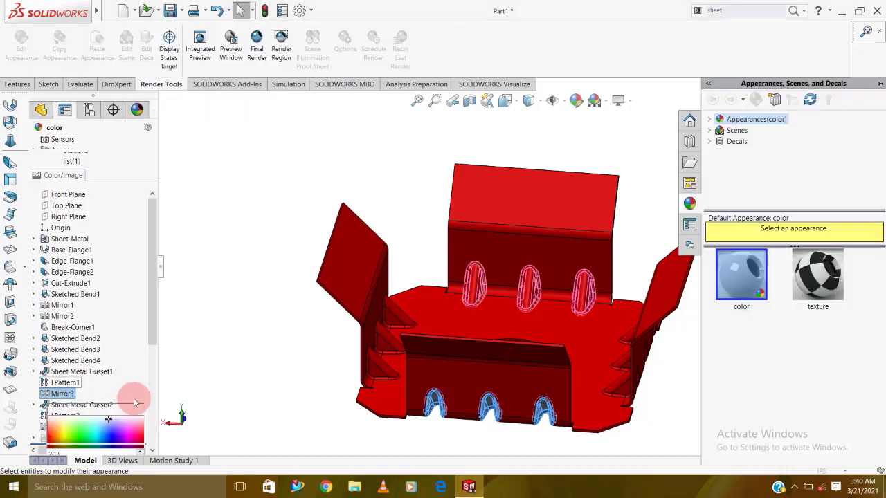
{"action": "left_click", "coordinate": [87, 380]}
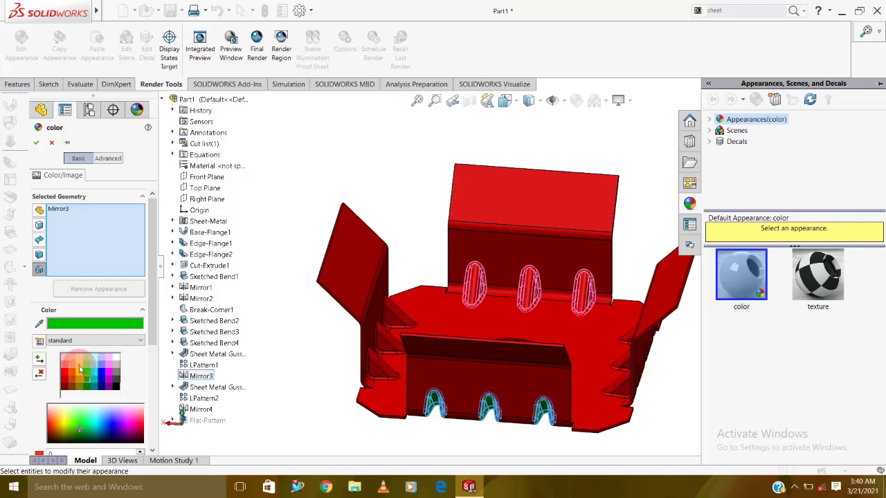
{"action": "left_click", "coordinate": [80, 367]}
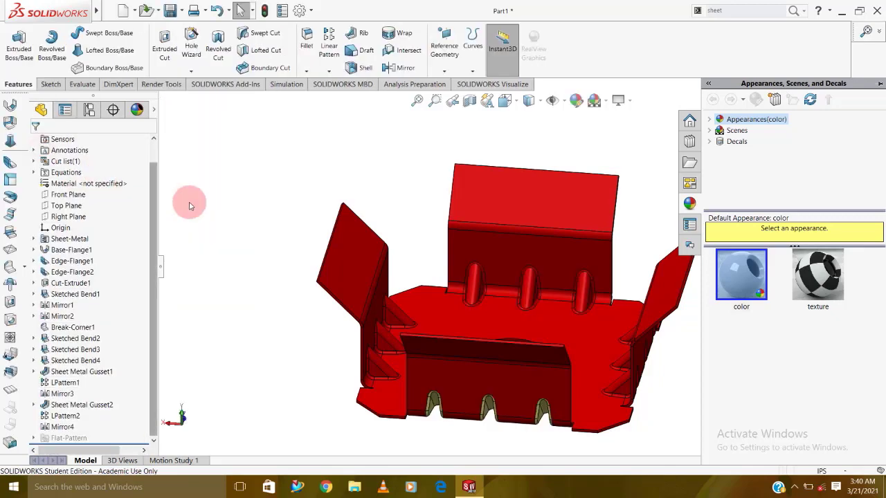
Step: Apply the yellow appearance to the blue LPattern1 gussets on the opposite side
{"action": "mouse_move", "coordinate": [461, 316]}
{"action": "middle_mouse_down"}
{"action": "mouse_move", "coordinate": [462, 189]}
{"action": "mouse_move", "coordinate": [363, 340]}
{"action": "mouse_move", "coordinate": [296, 336]}
{"action": "mouse_move", "coordinate": [267, 319]}
{"action": "mouse_move", "coordinate": [184, 327]}
{"action": "mouse_move", "coordinate": [182, 340]}
{"action": "mouse_move", "coordinate": [283, 367]}
{"action": "mouse_move", "coordinate": [415, 370]}
{"action": "middle_mouse_up"}
{"action": "scroll", "coordinate": [554, 367], "scroll_direction": "down", "scroll_amount": 2}
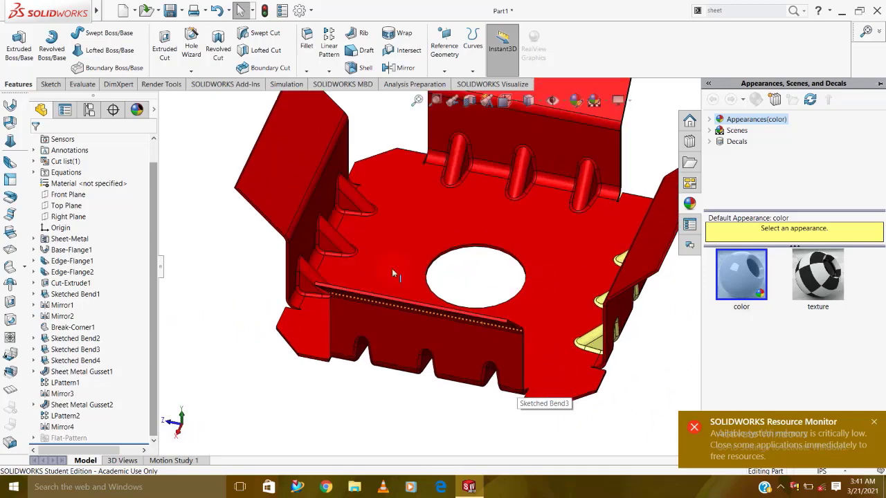
{"action": "left_click", "coordinate": [312, 278]}
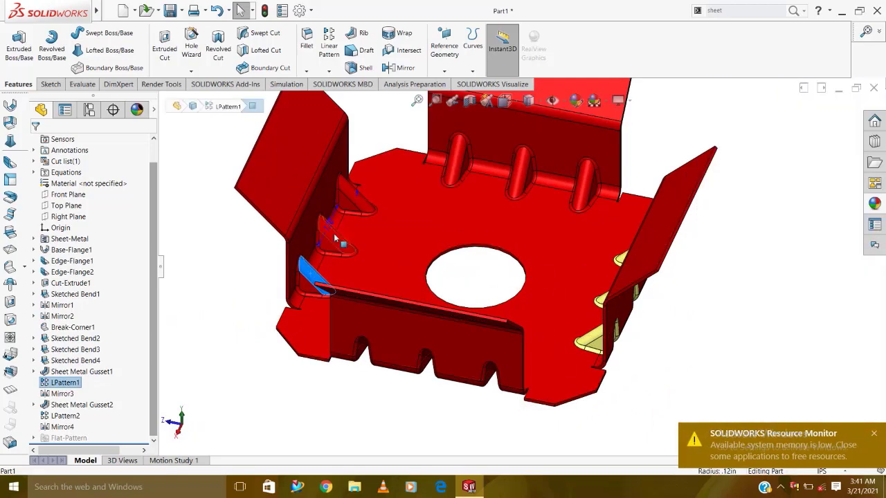
{"action": "left_click", "coordinate": [772, 304]}
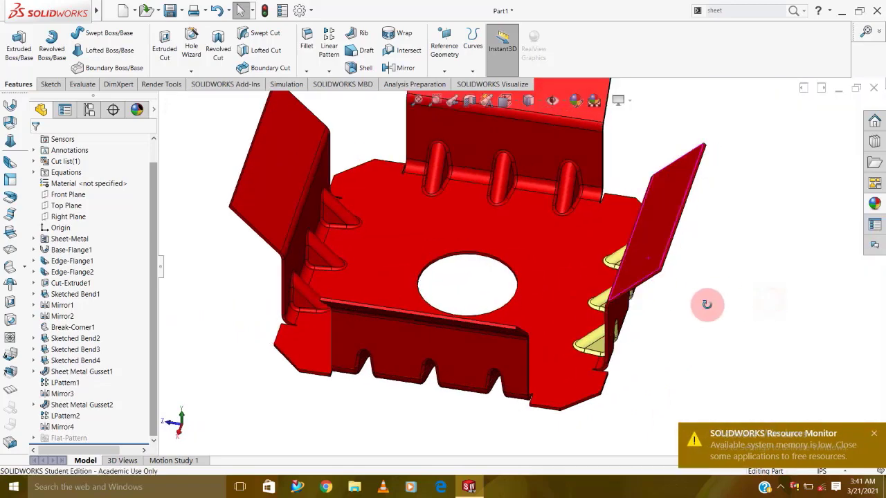
{"action": "middle_click_drag", "start_coordinate": [708, 303], "coordinate": [612, 352]}
{"action": "left_click", "coordinate": [601, 352]}
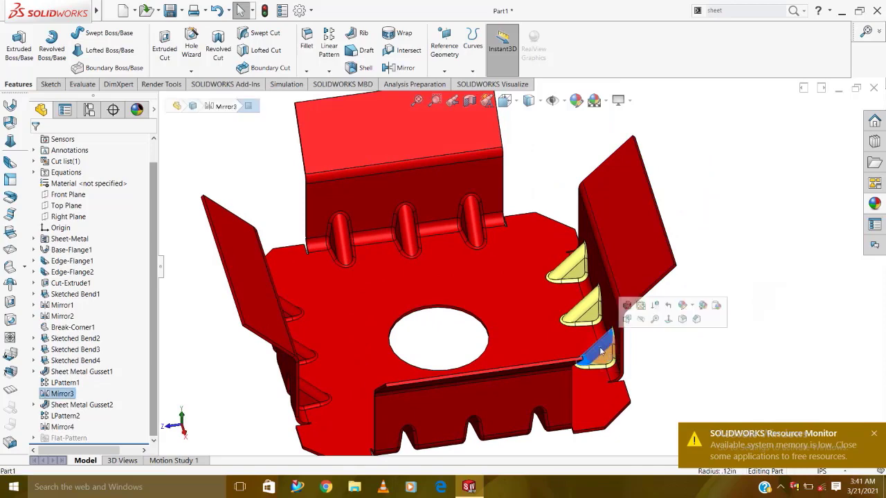
{"action": "left_click", "coordinate": [704, 305]}
{"action": "middle_click_drag", "start_coordinate": [676, 322], "coordinate": [253, 194]}
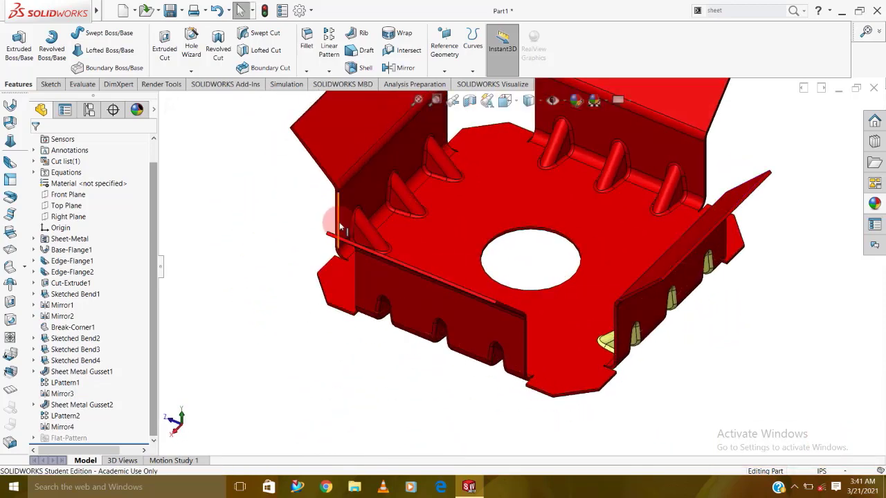
{"action": "left_click", "coordinate": [366, 229]}
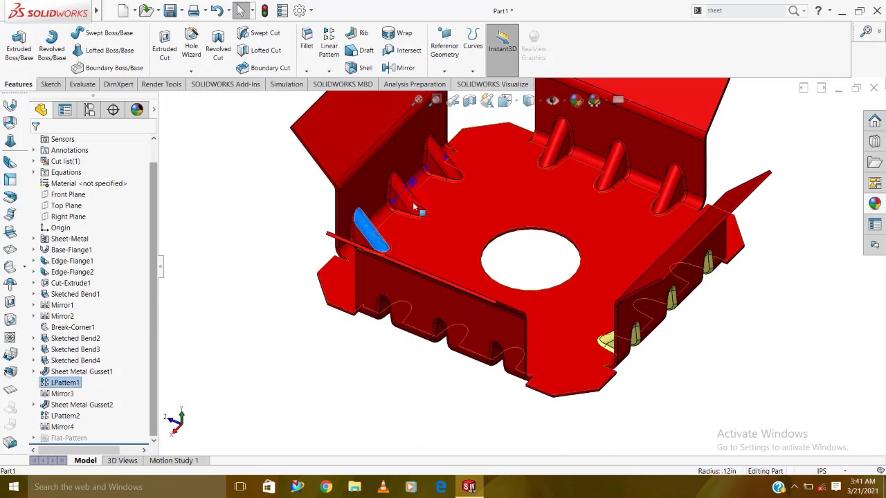
{"action": "left_click", "coordinate": [458, 180], "text": "ctrl"}
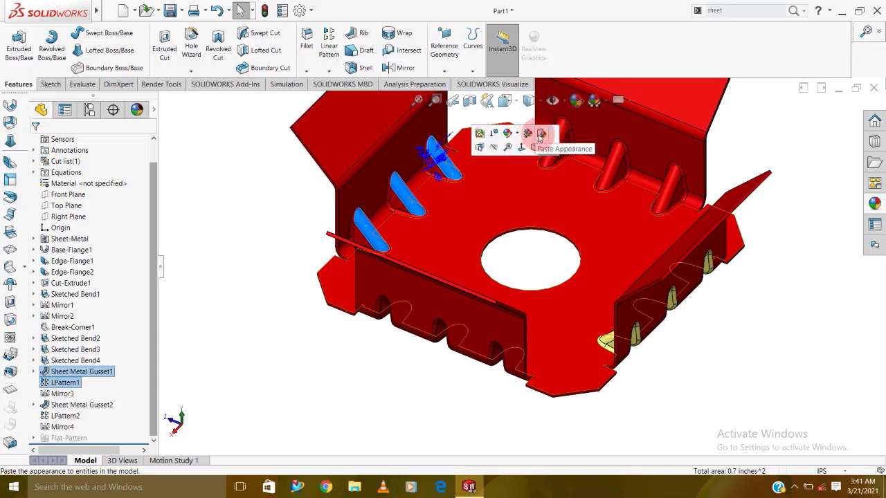
{"action": "left_click", "coordinate": [541, 137]}
Step: Paste the yellow appearance onto LPattern1 and Sheet Metal Gusset1 from the tree
{"action": "scroll", "coordinate": [385, 234], "scroll_direction": "down", "scroll_amount": 5}
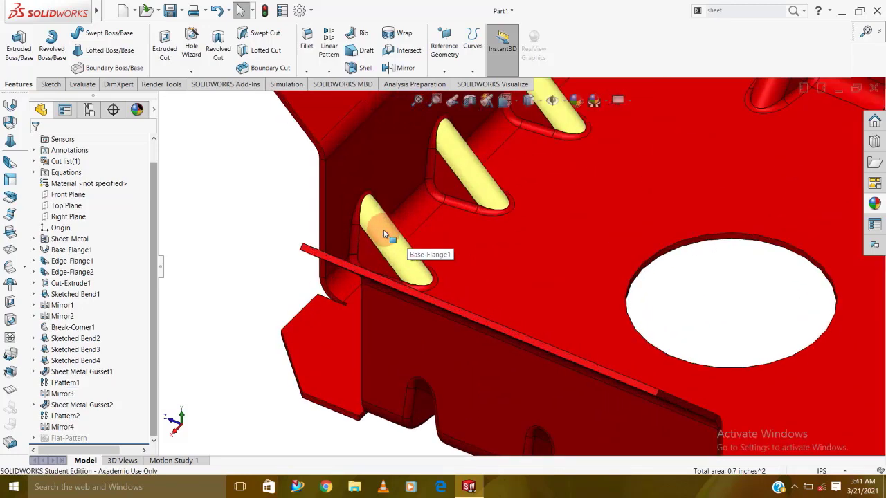
{"action": "scroll", "coordinate": [381, 252], "scroll_direction": "up", "scroll_amount": 1}
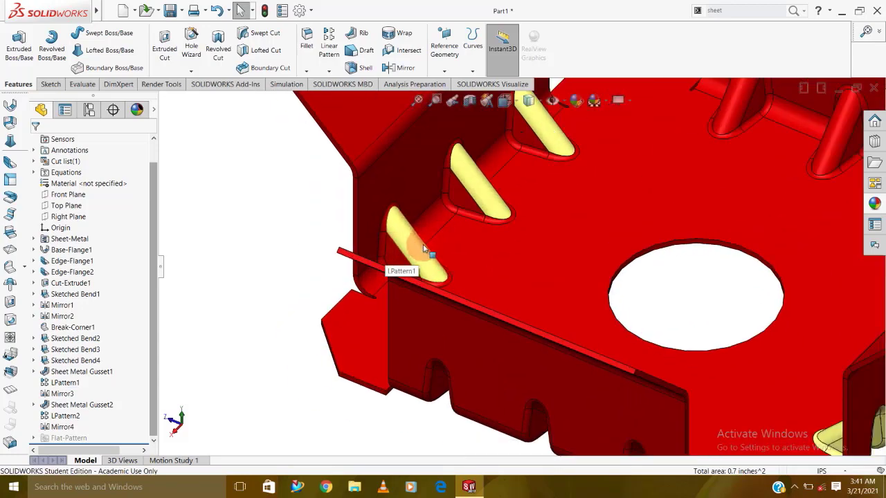
{"action": "middle_click_drag", "start_coordinate": [424, 249], "coordinate": [420, 259]}
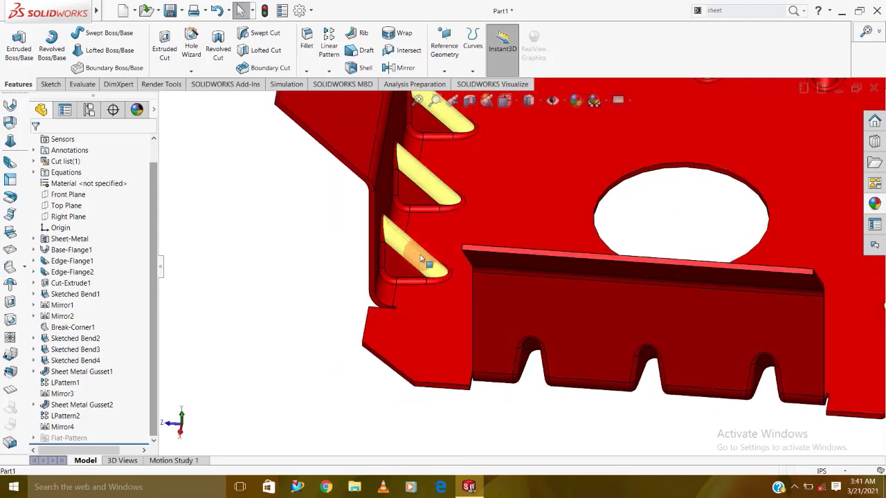
{"action": "left_click", "coordinate": [397, 271]}
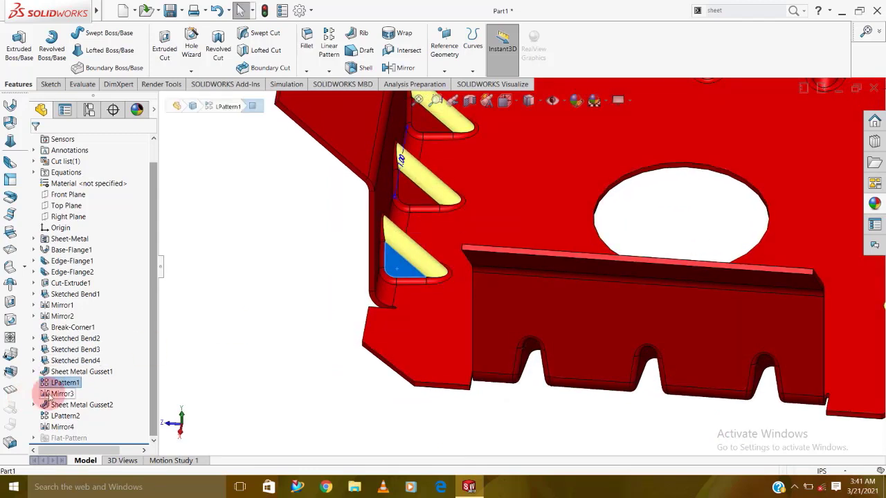
{"action": "left_click", "coordinate": [73, 382]}
{"action": "left_click", "coordinate": [107, 366]}
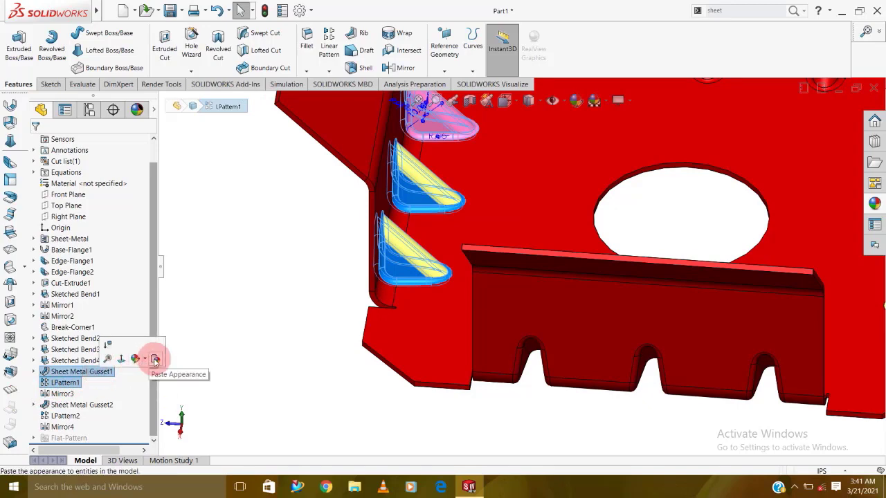
{"action": "left_click", "coordinate": [222, 359]}
Step: Paste the yellow appearance onto LPattern2 and Sheet Metal Gusset2
{"action": "mouse_move", "coordinate": [222, 359]}
{"action": "middle_mouse_down"}
{"action": "mouse_move", "coordinate": [263, 349]}
{"action": "mouse_move", "coordinate": [411, 357]}
{"action": "mouse_move", "coordinate": [447, 328]}
{"action": "mouse_move", "coordinate": [269, 335]}
{"action": "middle_mouse_up"}
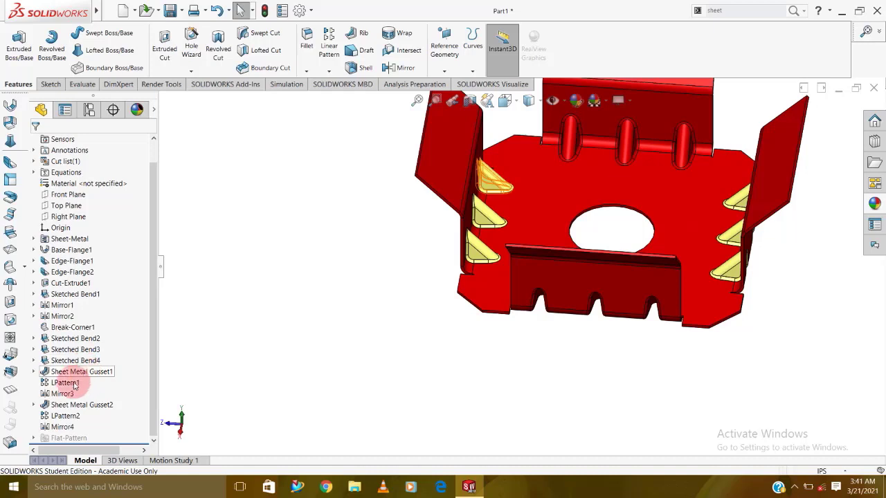
{"action": "mouse_move", "coordinate": [482, 338]}
{"action": "middle_mouse_down"}
{"action": "mouse_move", "coordinate": [504, 336]}
{"action": "mouse_move", "coordinate": [458, 135]}
{"action": "middle_mouse_up"}
{"action": "left_click", "coordinate": [460, 135]}
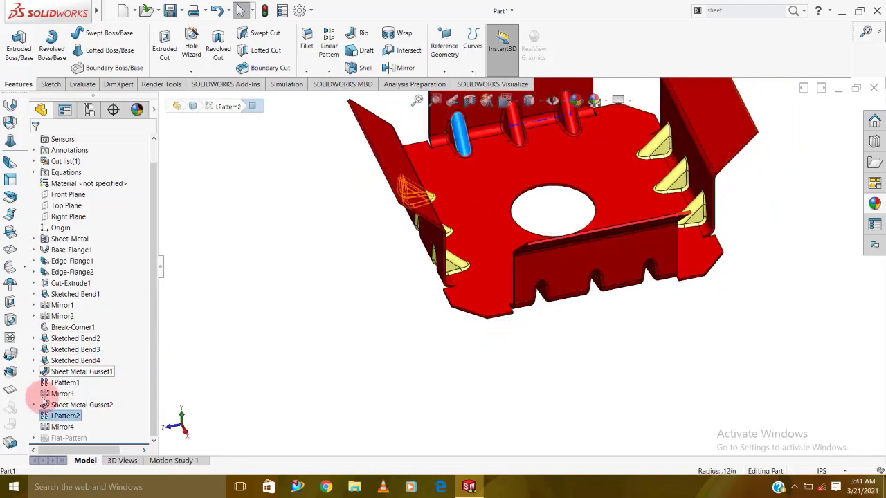
{"action": "left_click", "coordinate": [76, 405]}
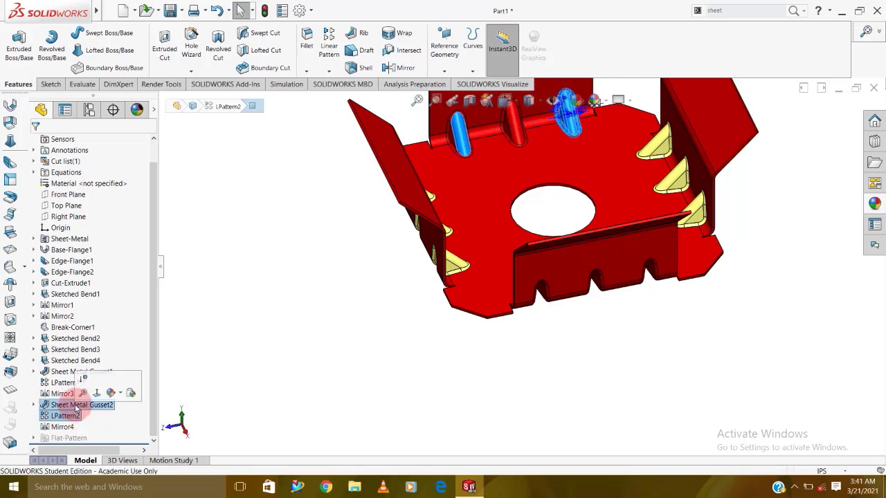
{"action": "left_click", "coordinate": [125, 392]}
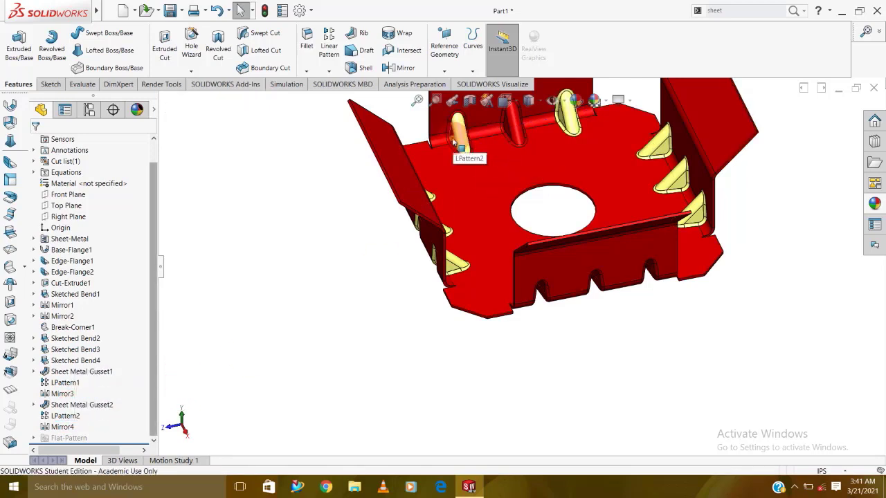
Step: Paste the yellow appearance onto the mirrored Mirror4 gussets
{"action": "left_click", "coordinate": [60, 416]}
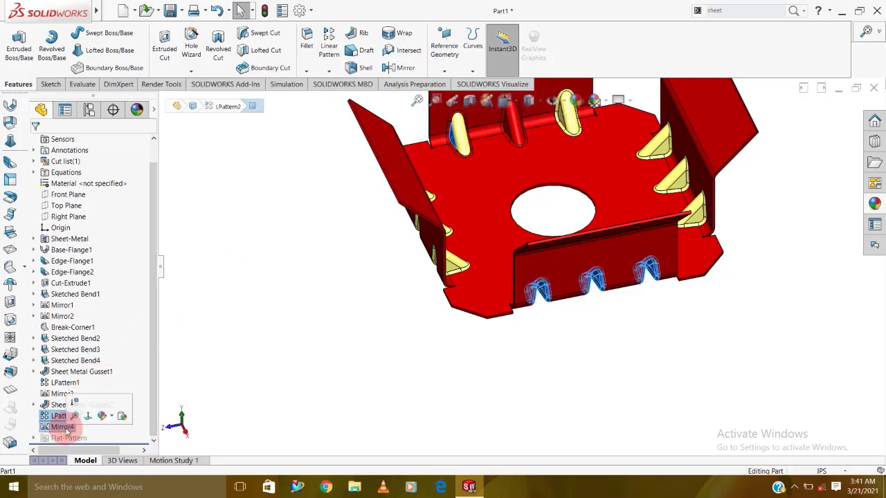
{"action": "left_click", "coordinate": [122, 416]}
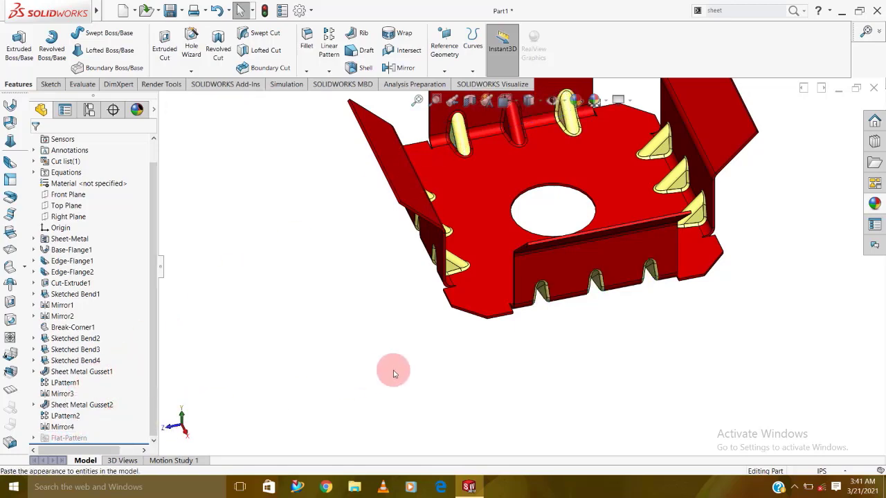
{"action": "middle_click_drag", "start_coordinate": [393, 375], "coordinate": [386, 191]}
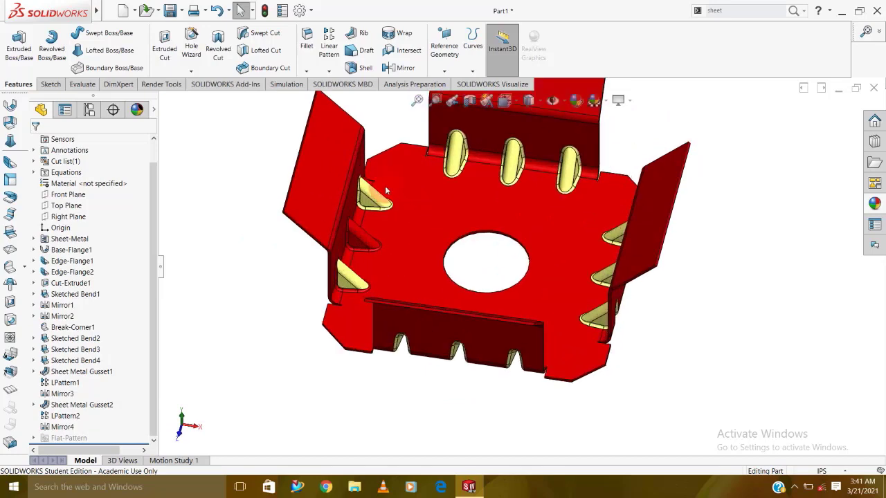
Step: Try copying and pasting appearance on the middle left-bend gusset from its context toolbar
{"action": "scroll", "coordinate": [386, 191], "scroll_direction": "down", "scroll_amount": 2}
{"action": "left_click", "coordinate": [362, 276]}
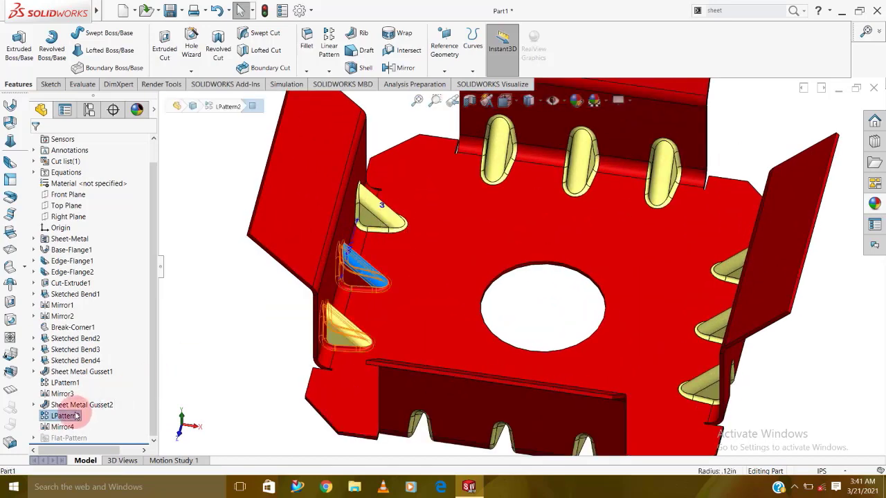
{"action": "right_click", "coordinate": [371, 277]}
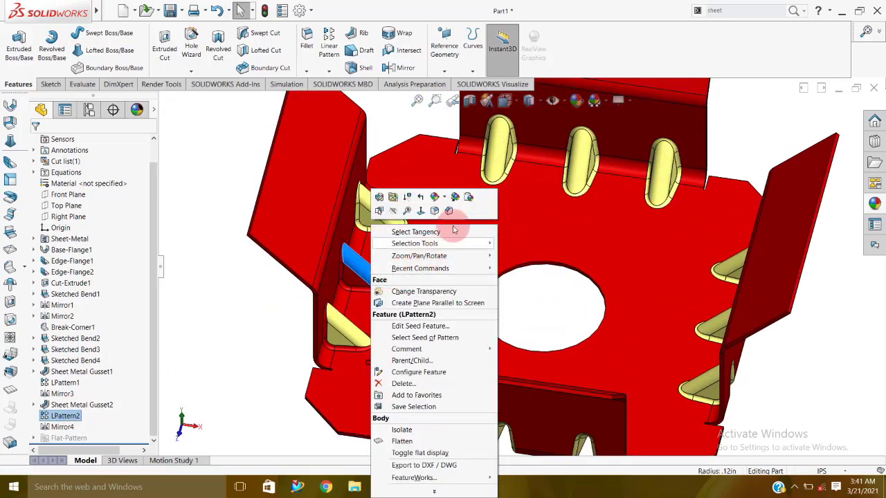
{"action": "left_click", "coordinate": [466, 199]}
{"action": "left_click", "coordinate": [468, 201]}
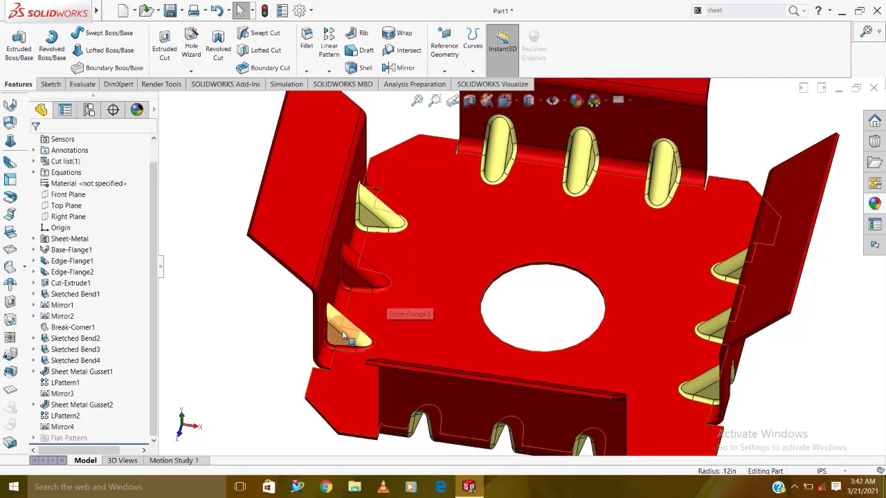
{"action": "left_click", "coordinate": [366, 276]}
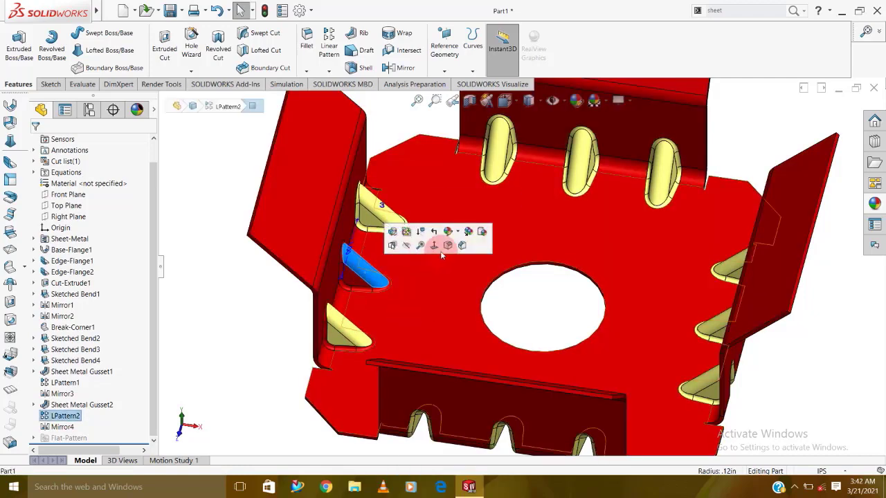
{"action": "left_click", "coordinate": [482, 236]}
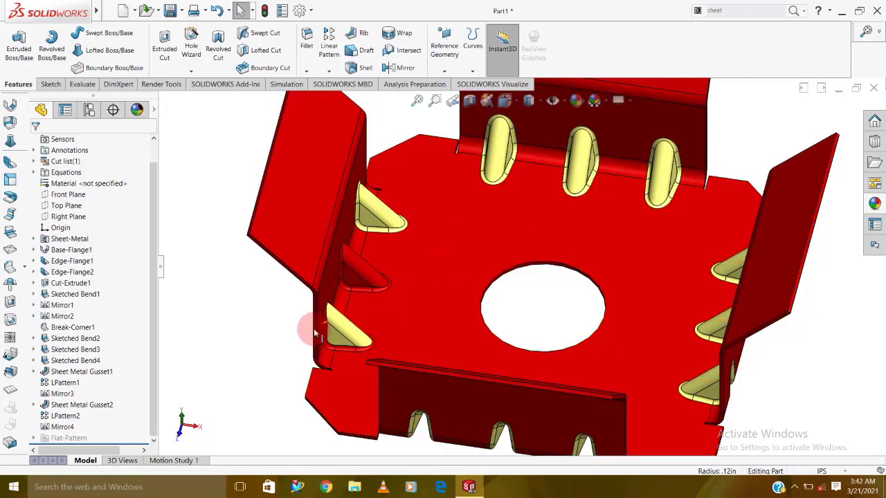
Step: Paste the yellow appearance onto the LPattern2 gussets from the tree
{"action": "mouse_move", "coordinate": [360, 284]}
{"action": "middle_mouse_down"}
{"action": "mouse_move", "coordinate": [397, 148]}
{"action": "mouse_move", "coordinate": [397, 83]}
{"action": "middle_mouse_up"}
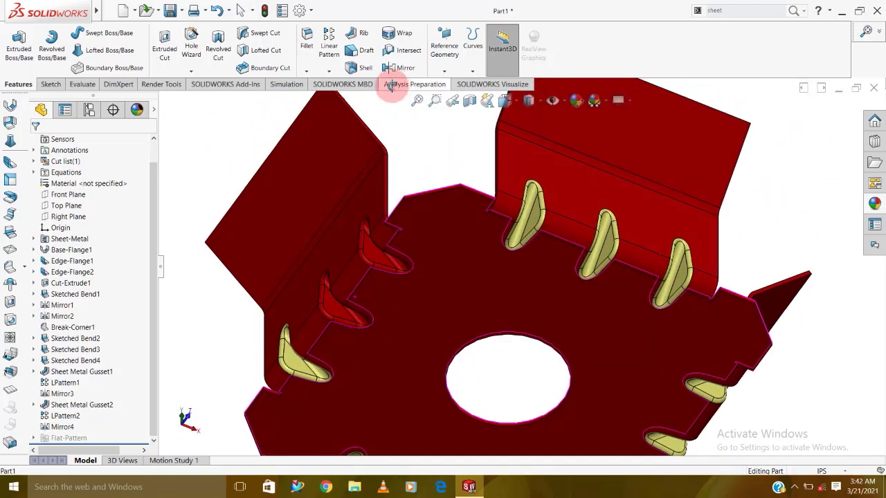
{"action": "middle_click_drag", "start_coordinate": [341, 90], "coordinate": [398, 299]}
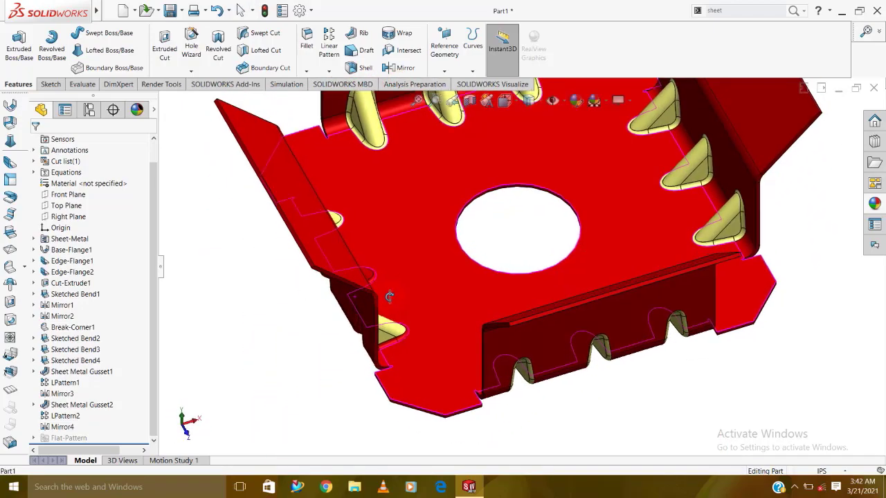
{"action": "scroll", "coordinate": [515, 239], "scroll_direction": "down", "scroll_amount": 3}
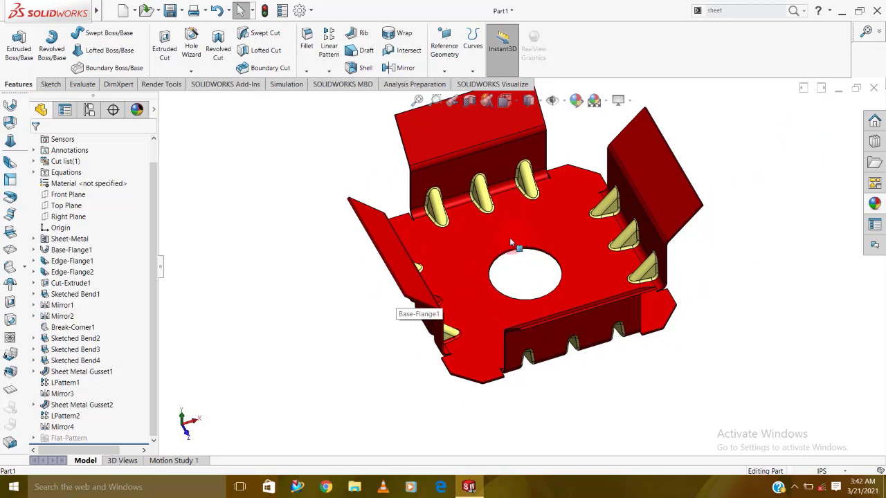
{"action": "scroll", "coordinate": [485, 270], "scroll_direction": "down", "scroll_amount": 2}
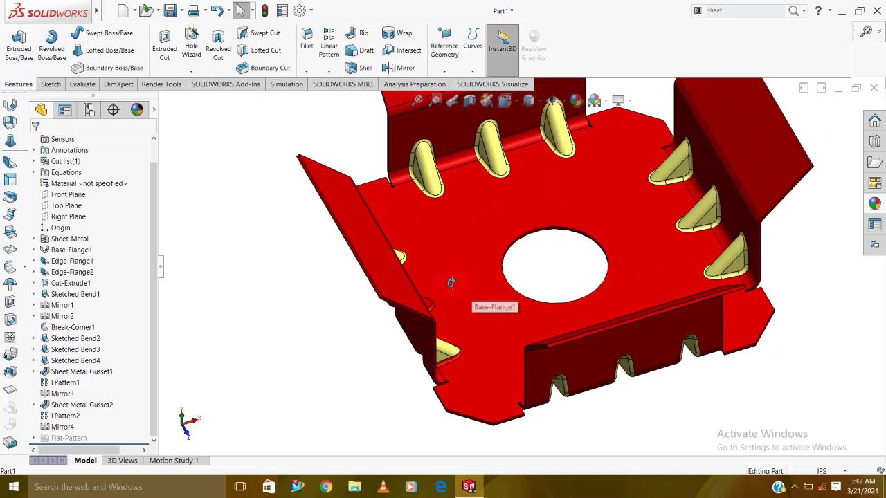
{"action": "middle_click_drag", "start_coordinate": [472, 287], "coordinate": [413, 294]}
{"action": "scroll", "coordinate": [413, 294], "scroll_direction": "down", "scroll_amount": 2}
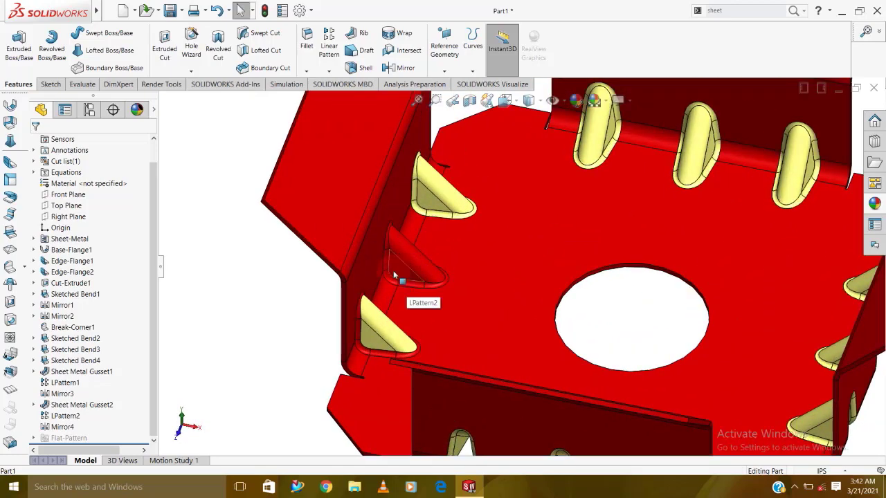
{"action": "left_click", "coordinate": [47, 415]}
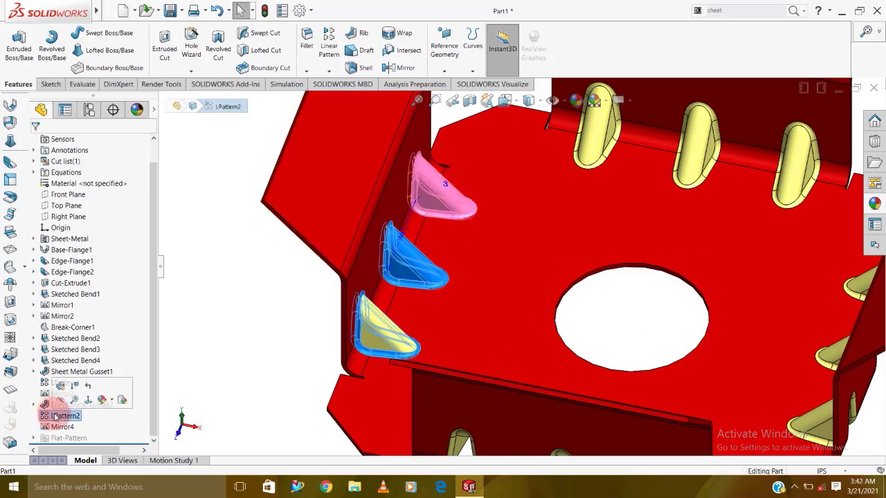
{"action": "left_click", "coordinate": [123, 408]}
{"action": "key", "text": "f"}
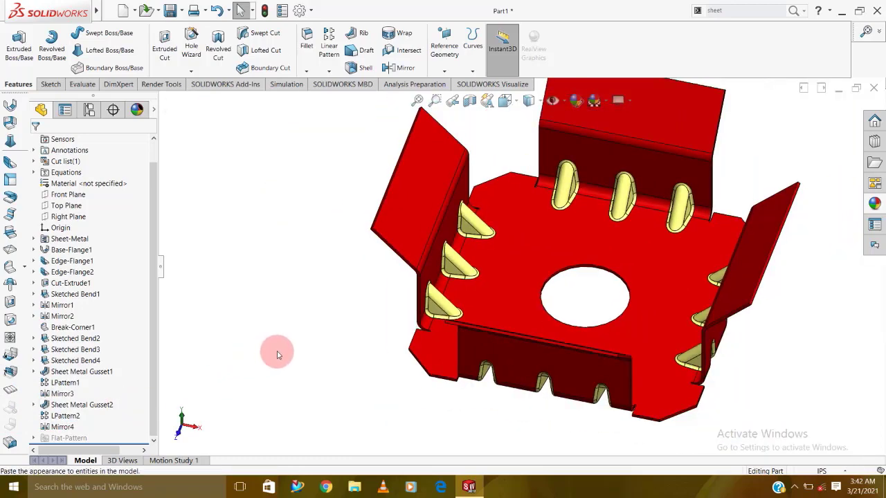
{"action": "mouse_move", "coordinate": [876, 380]}
{"action": "middle_mouse_down"}
{"action": "mouse_move", "coordinate": [803, 378]}
{"action": "mouse_move", "coordinate": [771, 392]}
{"action": "mouse_move", "coordinate": [785, 378]}
{"action": "mouse_move", "coordinate": [785, 283]}
{"action": "mouse_move", "coordinate": [825, 330]}
{"action": "mouse_move", "coordinate": [740, 336]}
{"action": "mouse_move", "coordinate": [693, 319]}
{"action": "mouse_move", "coordinate": [687, 208]}
{"action": "middle_mouse_up"}
{"action": "type", "text": "s"}
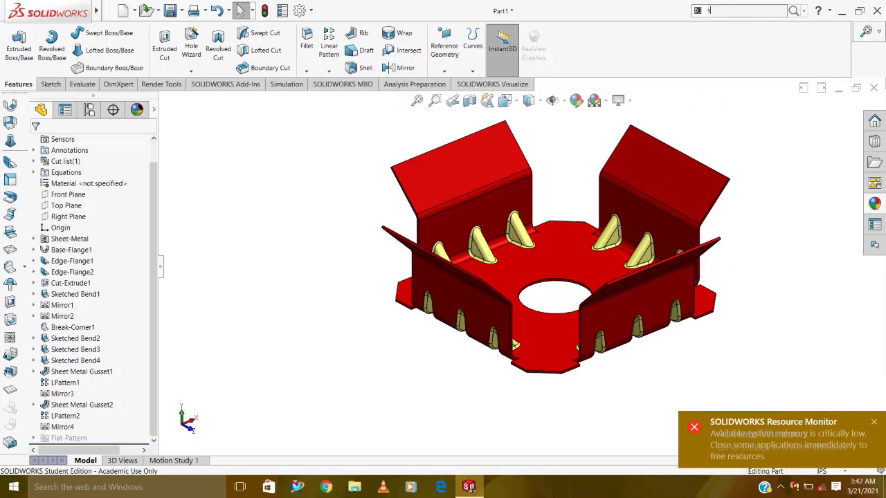
Step: Start a new sheet metal gusset on the green flange's bend by picking its two faces
{"action": "type", "text": "heet"}
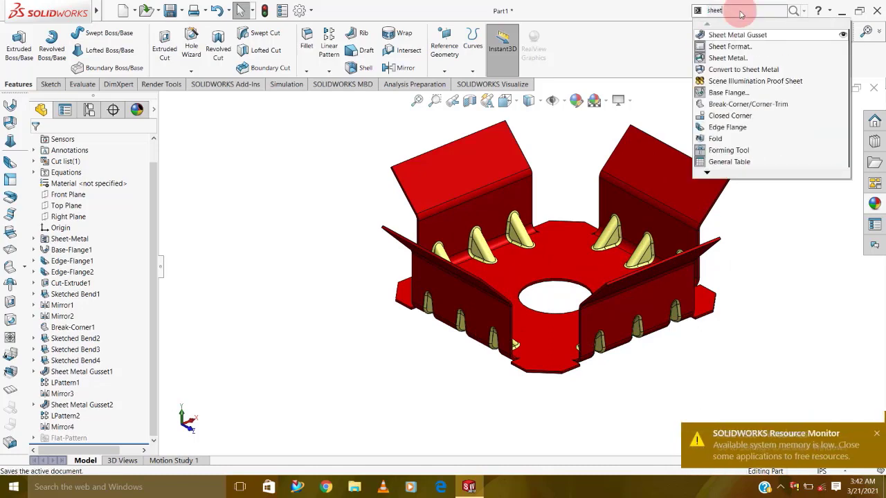
{"action": "left_click", "coordinate": [735, 30]}
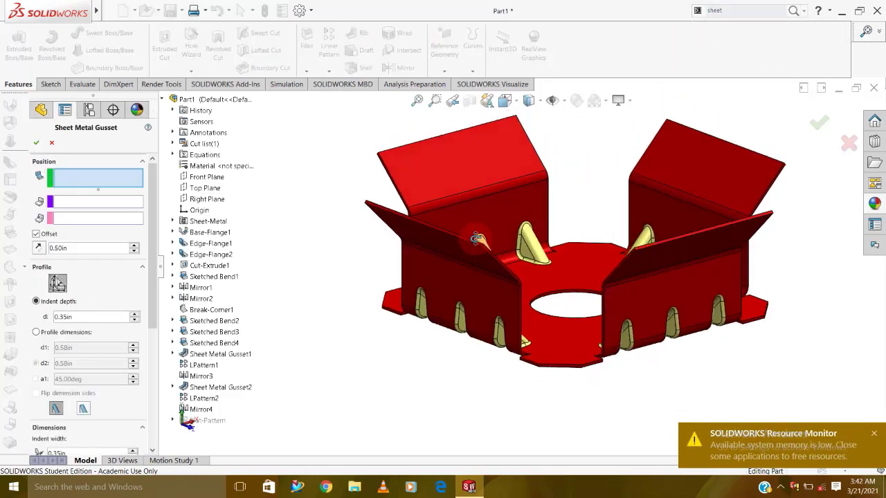
{"action": "scroll", "coordinate": [478, 225], "scroll_direction": "down", "scroll_amount": 5}
{"action": "scroll", "coordinate": [463, 240], "scroll_direction": "down", "scroll_amount": 2}
{"action": "left_click", "coordinate": [464, 239]}
{"action": "left_click", "coordinate": [469, 273]}
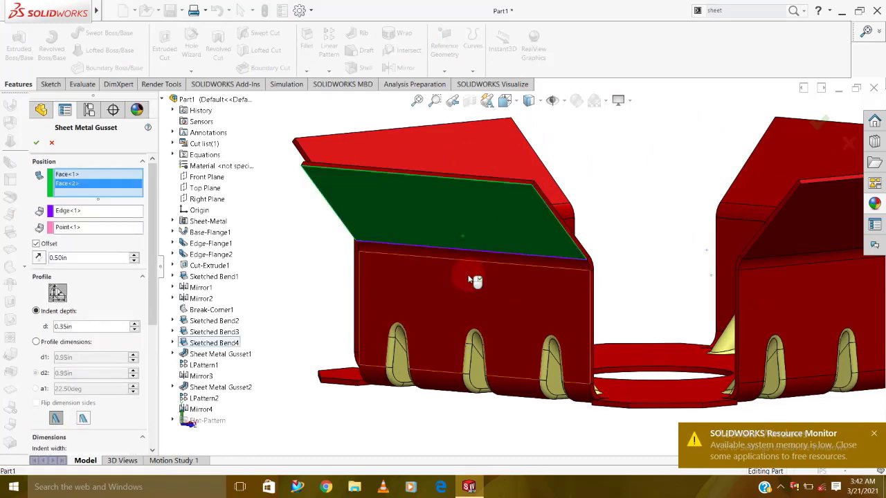
{"action": "mouse_move", "coordinate": [501, 274]}
{"action": "middle_mouse_down"}
{"action": "mouse_move", "coordinate": [464, 279]}
{"action": "mouse_move", "coordinate": [469, 293]}
{"action": "mouse_move", "coordinate": [500, 293]}
{"action": "middle_mouse_up"}
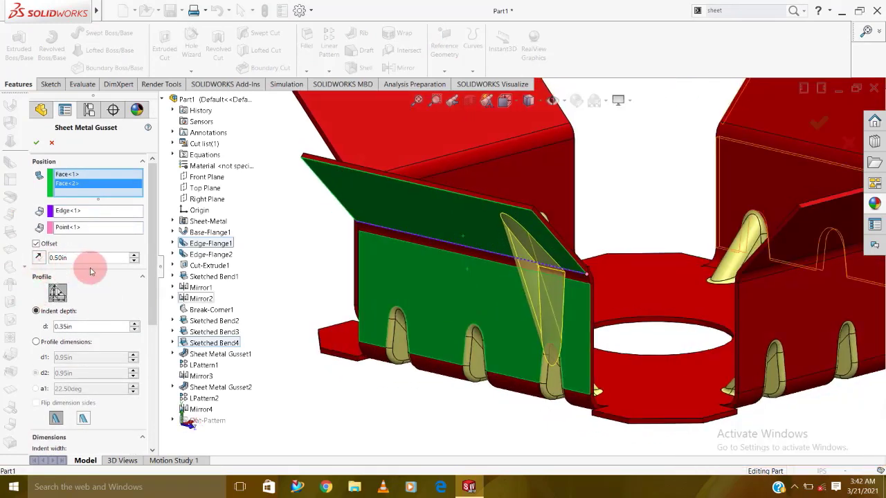
Step: Set the gusset offset along the bend, trying 2.50in before settling on 1.50in
{"action": "left_click_drag", "start_coordinate": [78, 259], "coordinate": [2, 266]}
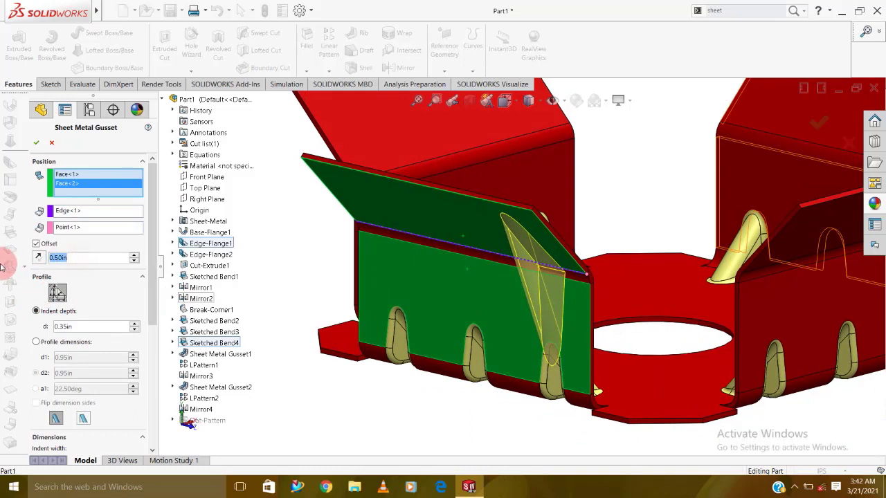
{"action": "type", "text": "2.5"}
{"action": "key", "text": "Return"}
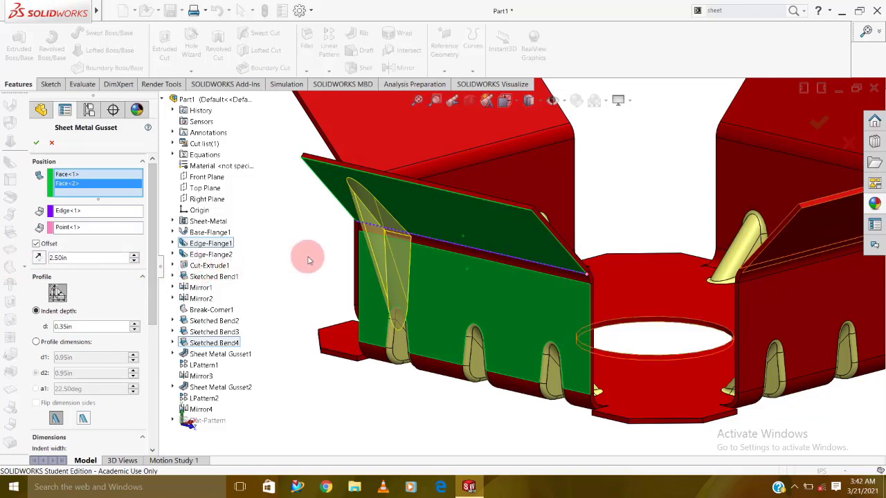
{"action": "middle_click_drag", "start_coordinate": [302, 253], "coordinate": [339, 260]}
{"action": "left_click", "coordinate": [133, 263]}
{"action": "left_click", "coordinate": [134, 256]}
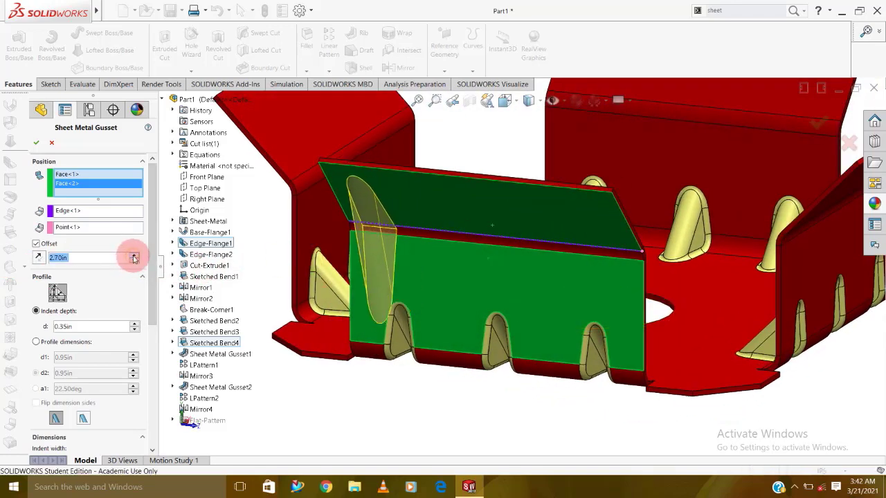
{"action": "left_click", "coordinate": [134, 264]}
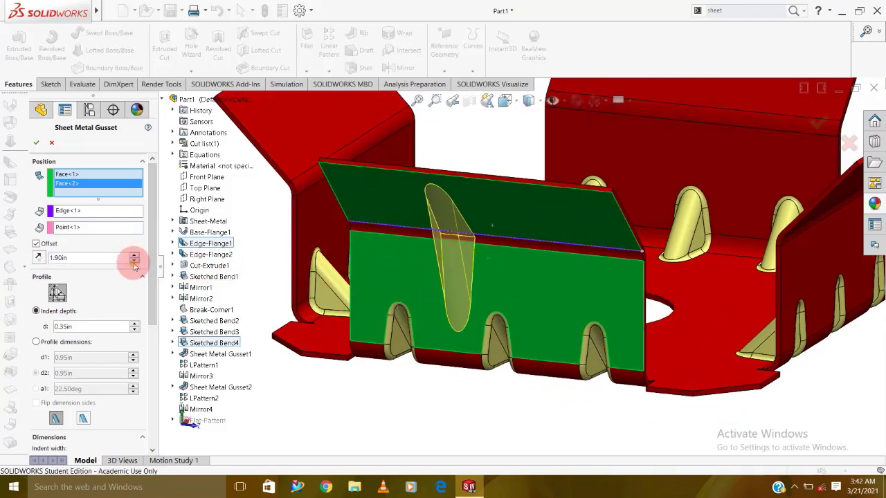
{"action": "left_click", "coordinate": [134, 263]}
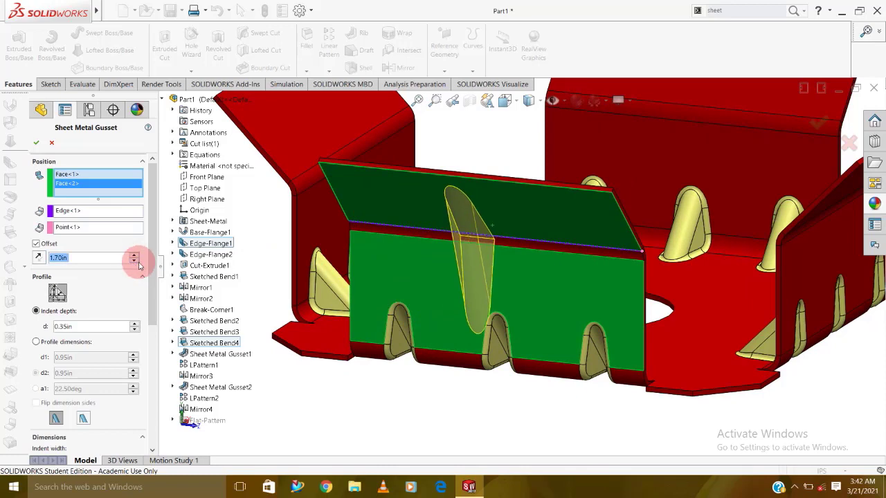
{"action": "key", "text": "ctrl+1"}
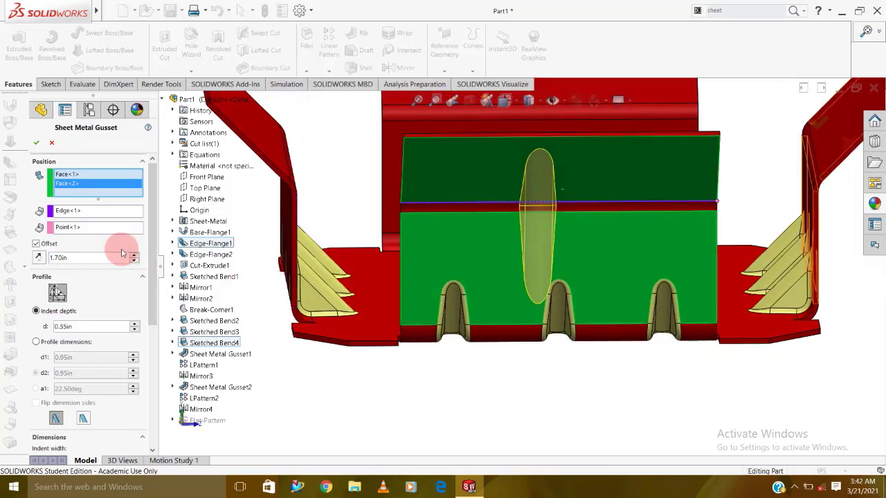
{"action": "left_click", "coordinate": [134, 264]}
{"action": "left_click", "coordinate": [133, 262]}
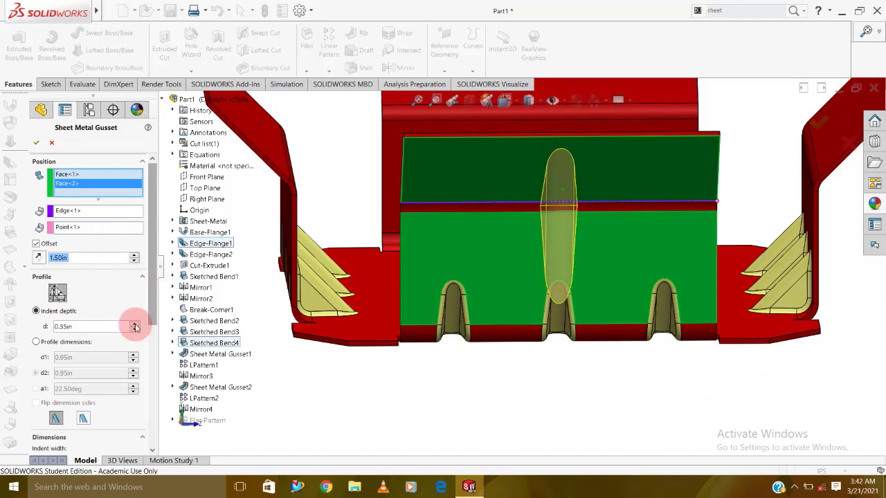
Step: Adjust the gusset's indent depth, trying shallower values, 0.15in and 0.25in
{"action": "left_click", "coordinate": [134, 330]}
{"action": "left_click", "coordinate": [135, 330]}
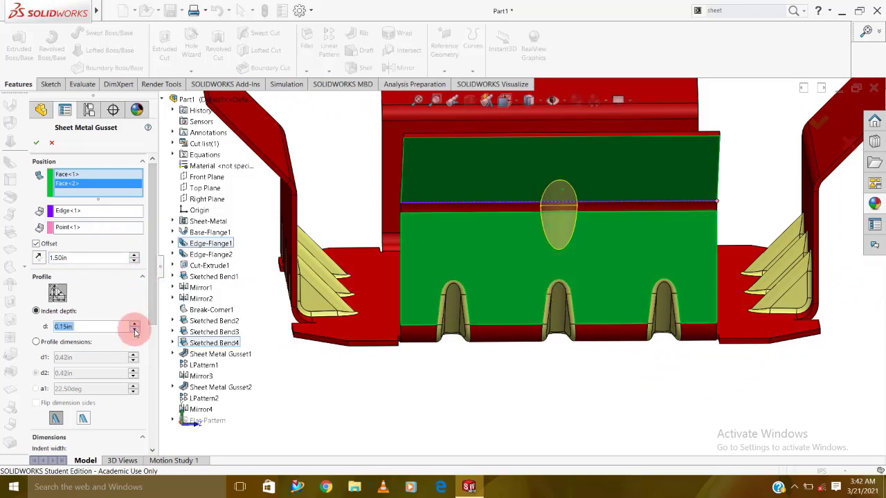
{"action": "mouse_move", "coordinate": [439, 247]}
{"action": "middle_mouse_down"}
{"action": "mouse_move", "coordinate": [342, 261]}
{"action": "mouse_move", "coordinate": [254, 203]}
{"action": "middle_mouse_up"}
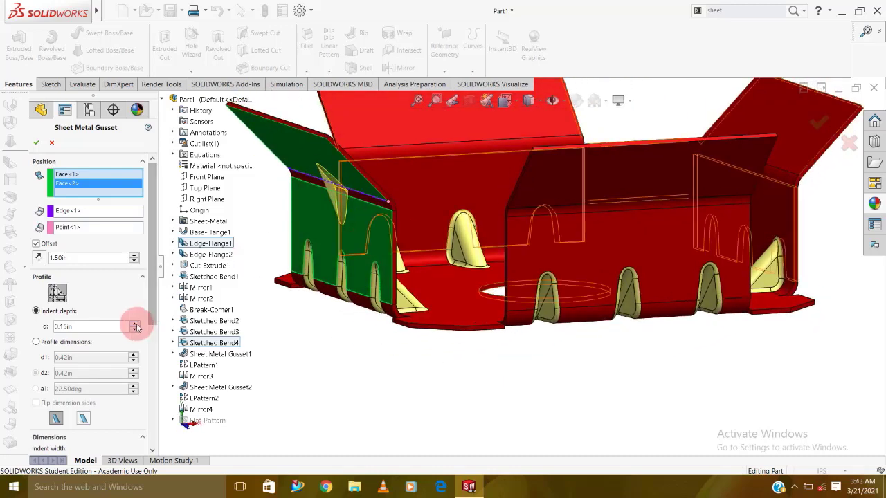
{"action": "left_click", "coordinate": [134, 325]}
{"action": "left_click", "coordinate": [135, 330]}
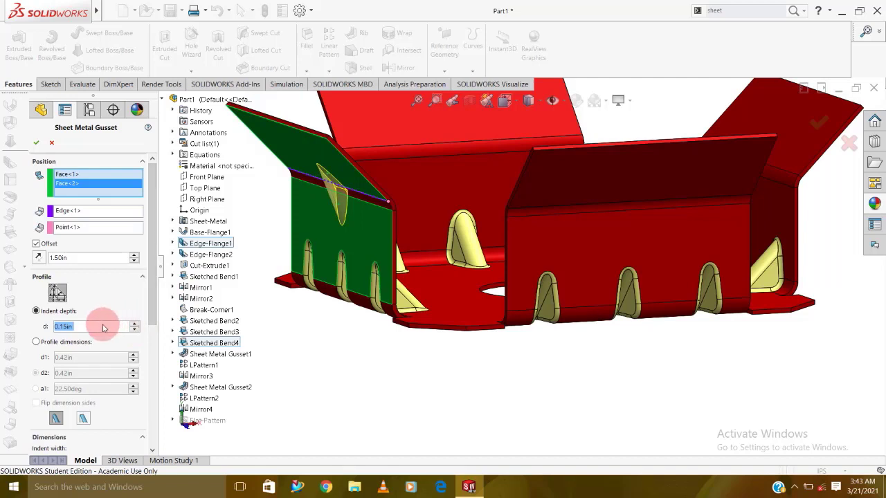
{"action": "type", "text": "0."}
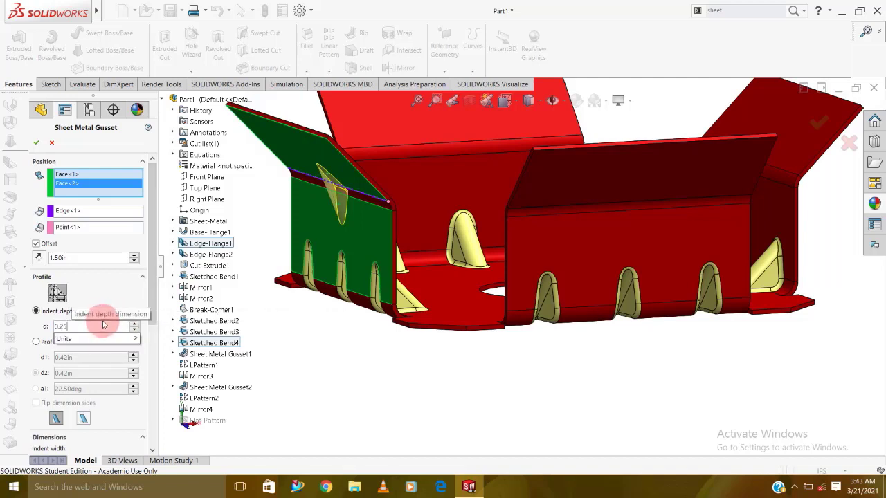
{"action": "key", "text": "Return"}
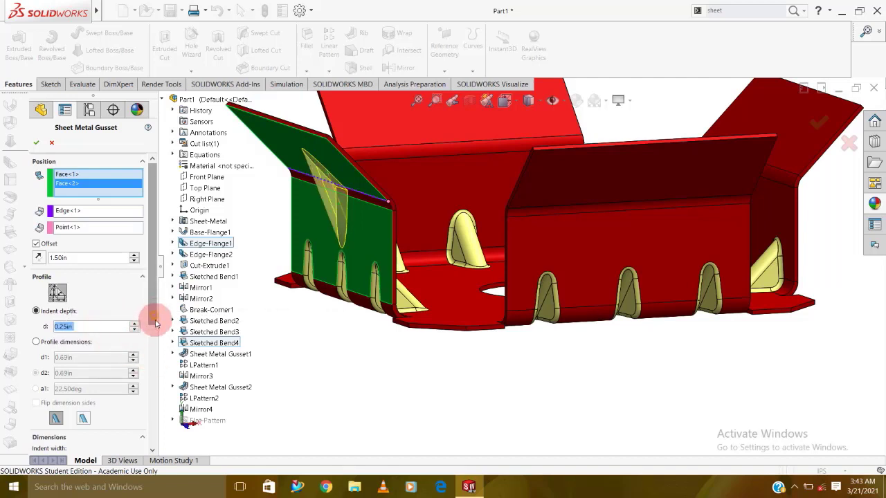
Step: Set the indent width to 0.25in and the indent depth to 0.20in
{"action": "left_click_drag", "start_coordinate": [156, 323], "coordinate": [134, 379]}
{"action": "left_click", "coordinate": [132, 339]}
{"action": "type", "text": "0.25"}
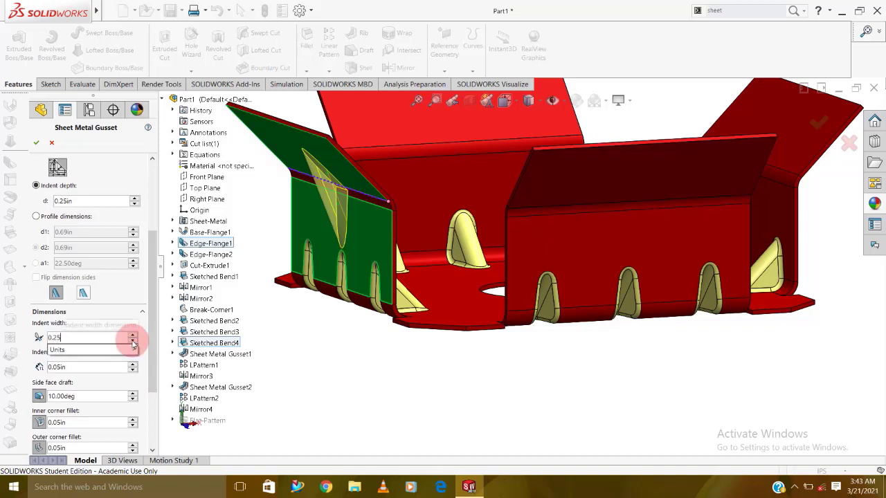
{"action": "key", "text": "Return"}
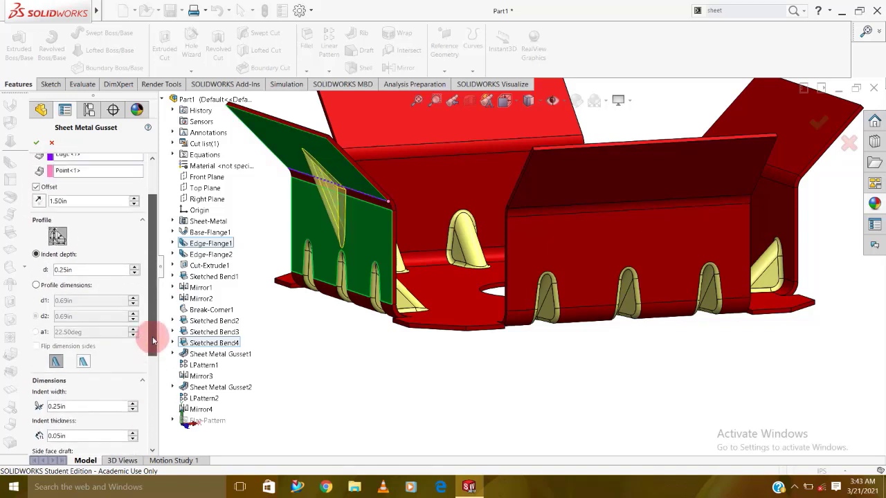
{"action": "left_click_drag", "start_coordinate": [154, 382], "coordinate": [148, 300]}
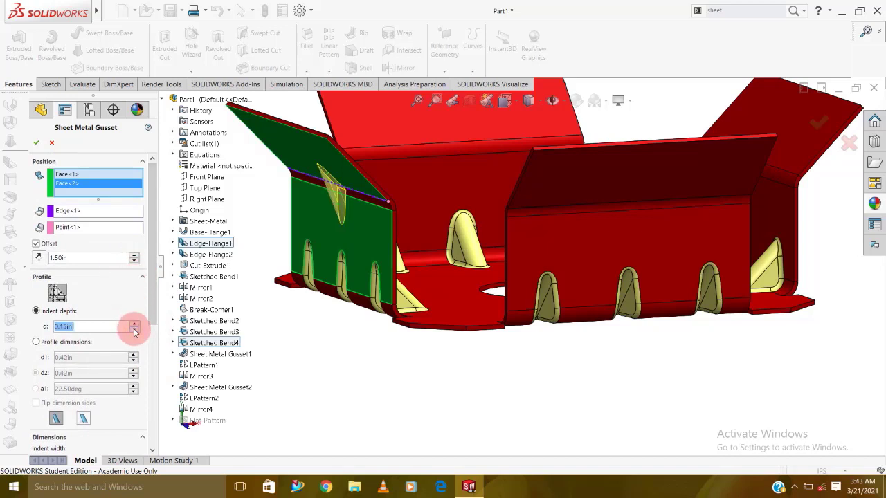
{"action": "left_click", "coordinate": [135, 323]}
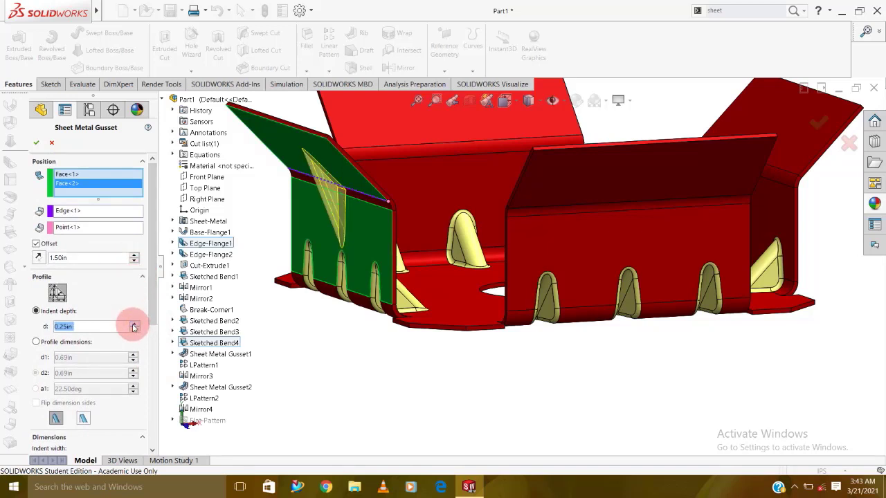
{"action": "type", "text": "0."}
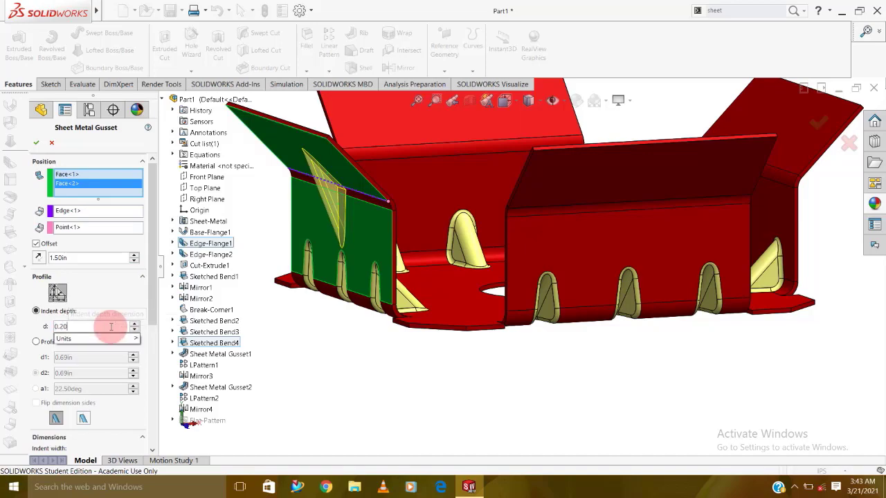
{"action": "key", "text": "Return"}
{"action": "mouse_move", "coordinate": [443, 291]}
{"action": "middle_mouse_down"}
{"action": "mouse_move", "coordinate": [386, 315]}
{"action": "mouse_move", "coordinate": [449, 217]}
{"action": "mouse_move", "coordinate": [475, 231]}
{"action": "middle_mouse_up"}
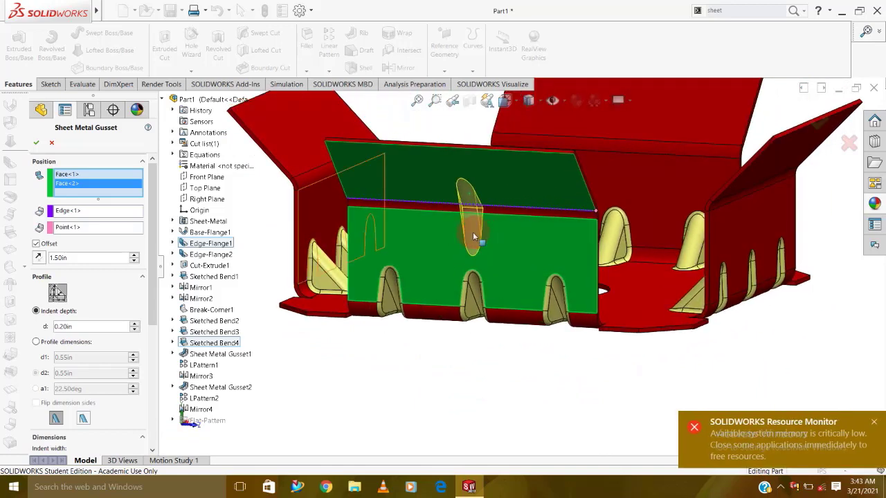
Step: Bring the green flange into view and step the gusset's indent width up to 0.45in
{"action": "middle_click_drag", "start_coordinate": [531, 237], "coordinate": [477, 242]}
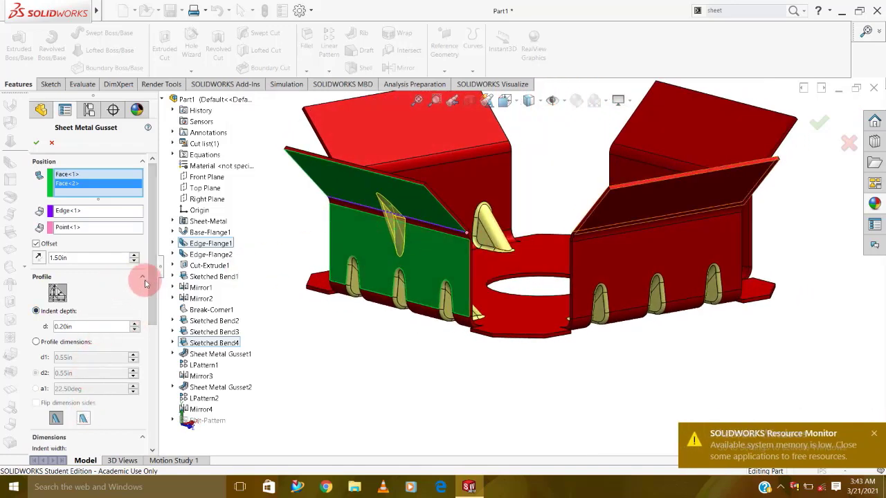
{"action": "mouse_move", "coordinate": [485, 208]}
{"action": "middle_mouse_down"}
{"action": "mouse_move", "coordinate": [492, 154]}
{"action": "mouse_move", "coordinate": [553, 215]}
{"action": "mouse_move", "coordinate": [588, 231]}
{"action": "mouse_move", "coordinate": [406, 223]}
{"action": "mouse_move", "coordinate": [402, 205]}
{"action": "middle_mouse_up"}
{"action": "scroll", "coordinate": [406, 223], "scroll_direction": "down", "scroll_amount": 5}
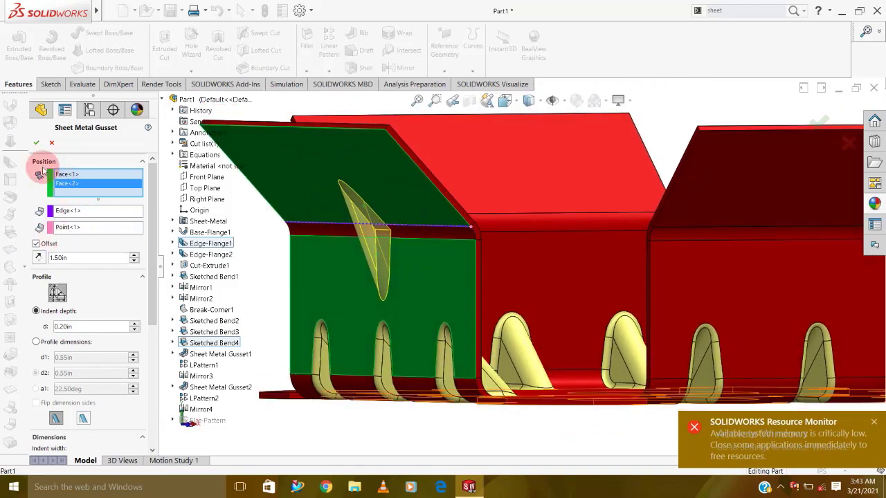
{"action": "scroll", "coordinate": [149, 317], "scroll_direction": "down", "scroll_amount": 3}
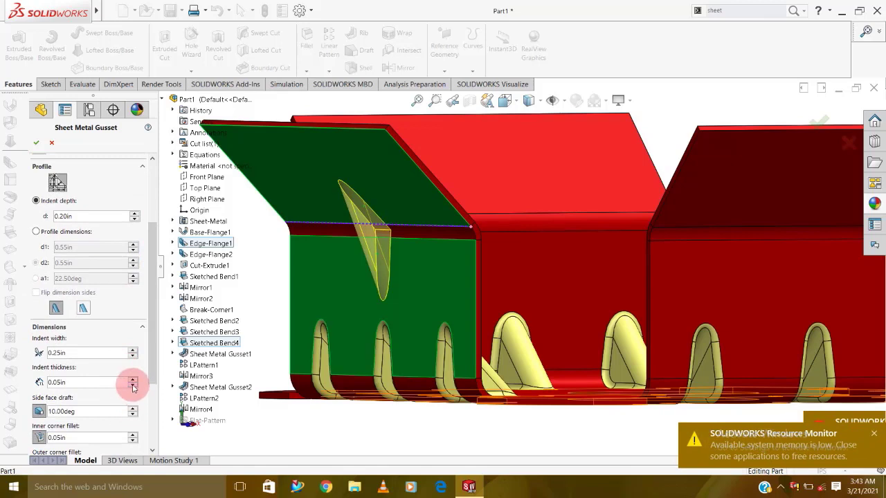
{"action": "left_click", "coordinate": [133, 381]}
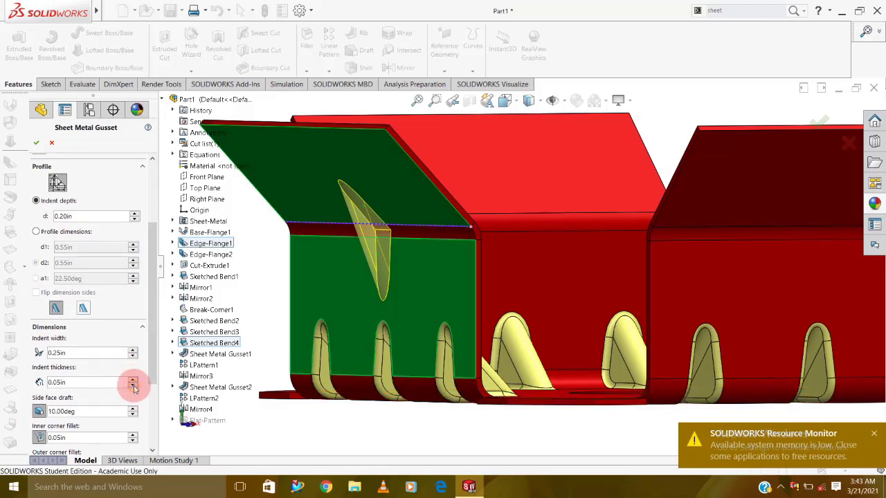
{"action": "left_click", "coordinate": [133, 351]}
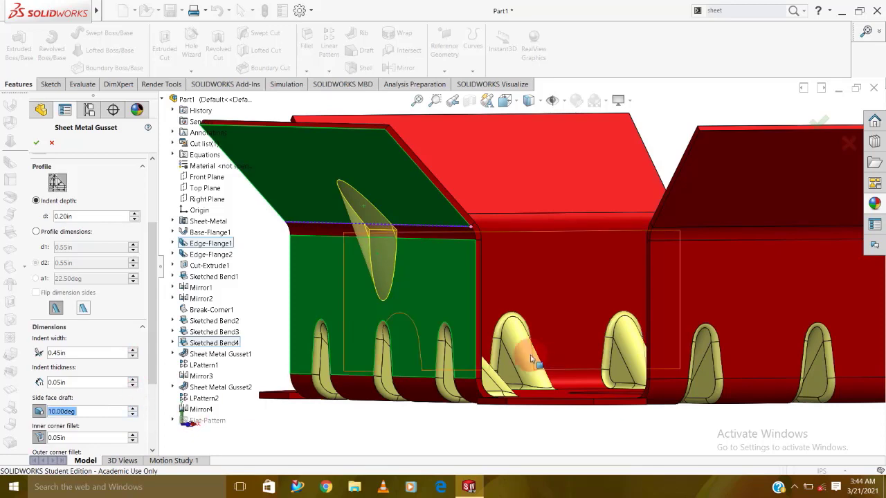
Step: Re-enter a 0.20in indent depth, keep the 0.45in indent width, and accept Sheet Metal Gusset3
{"action": "middle_click_drag", "start_coordinate": [459, 367], "coordinate": [449, 373]}
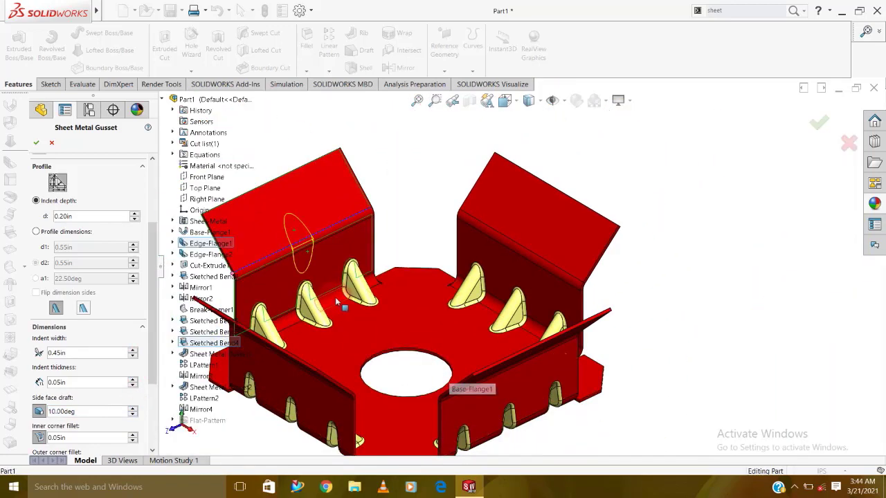
{"action": "mouse_move", "coordinate": [335, 297]}
{"action": "middle_mouse_down"}
{"action": "mouse_move", "coordinate": [447, 243]}
{"action": "mouse_move", "coordinate": [350, 240]}
{"action": "middle_mouse_up"}
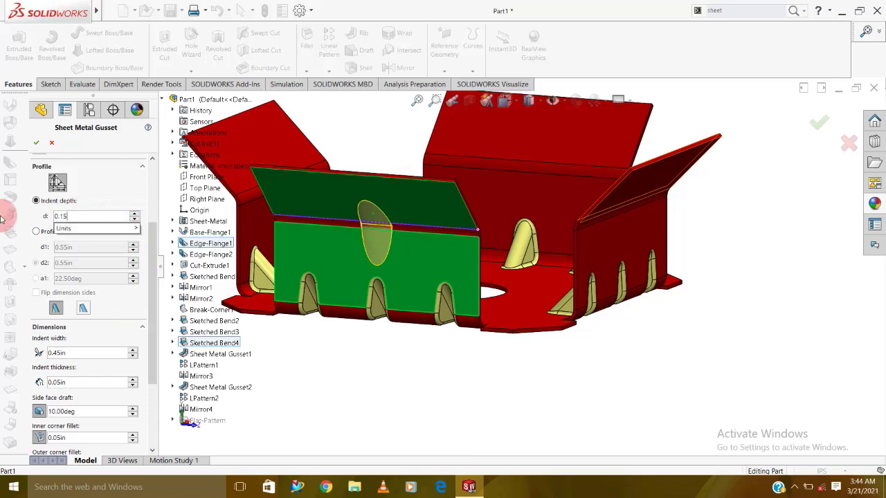
{"action": "key", "text": "Return"}
{"action": "double_click", "coordinate": [75, 217]}
{"action": "type", "text": "0"}
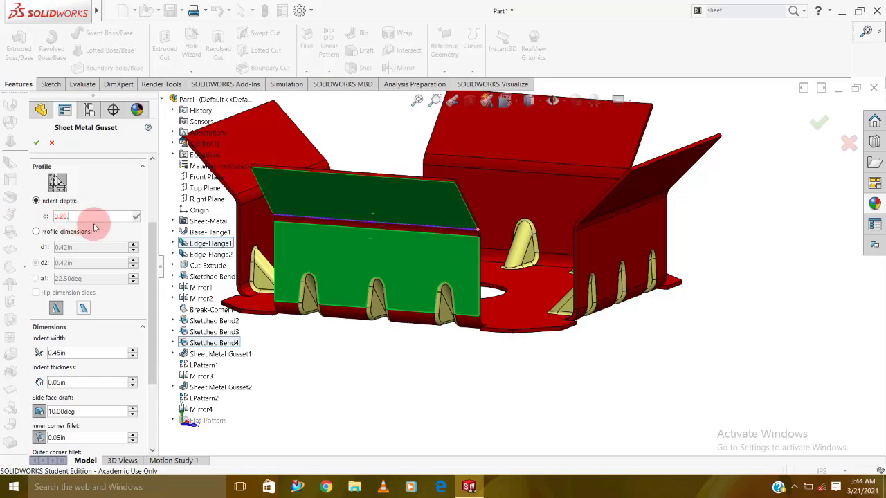
{"action": "key", "text": "Return"}
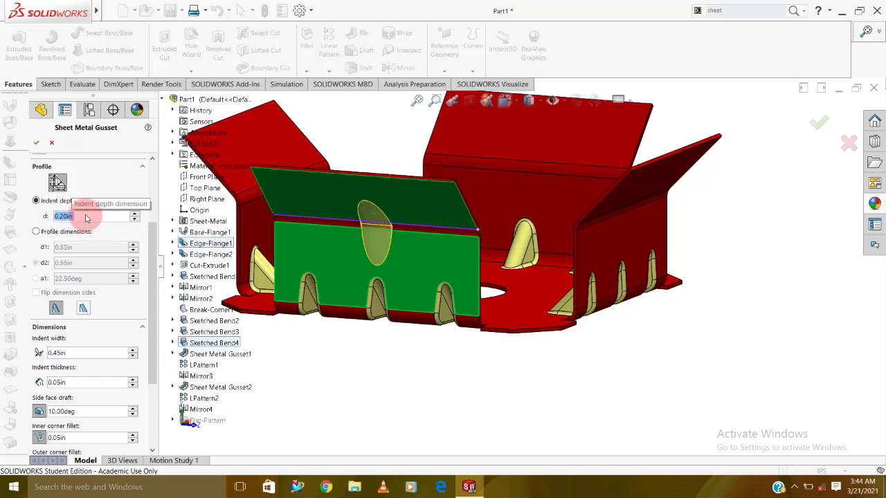
{"action": "middle_click_drag", "start_coordinate": [237, 330], "coordinate": [228, 332]}
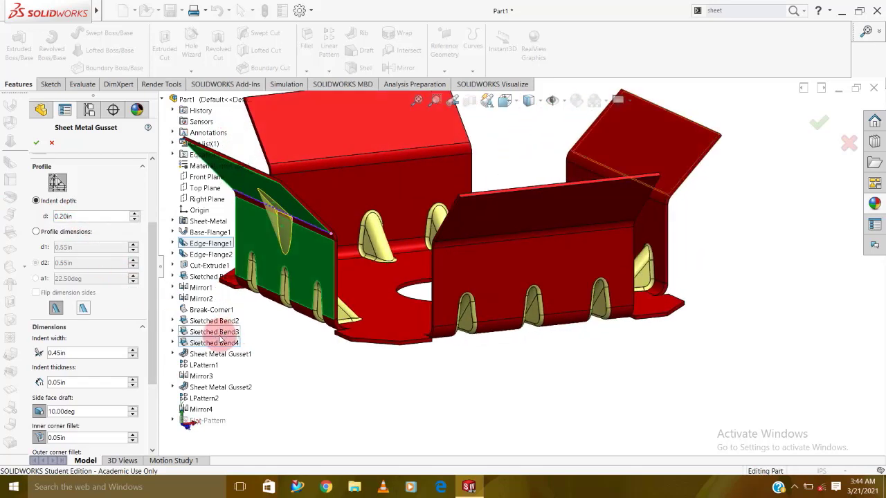
{"action": "left_click", "coordinate": [133, 353]}
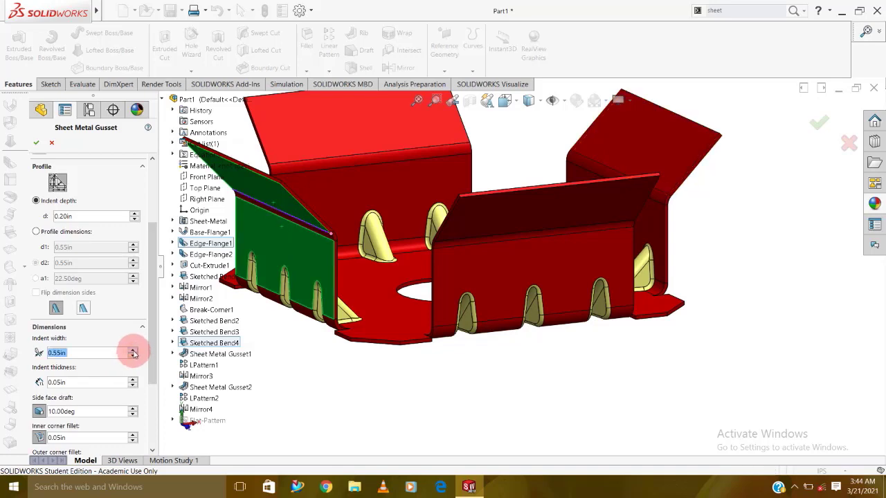
{"action": "left_click", "coordinate": [36, 142]}
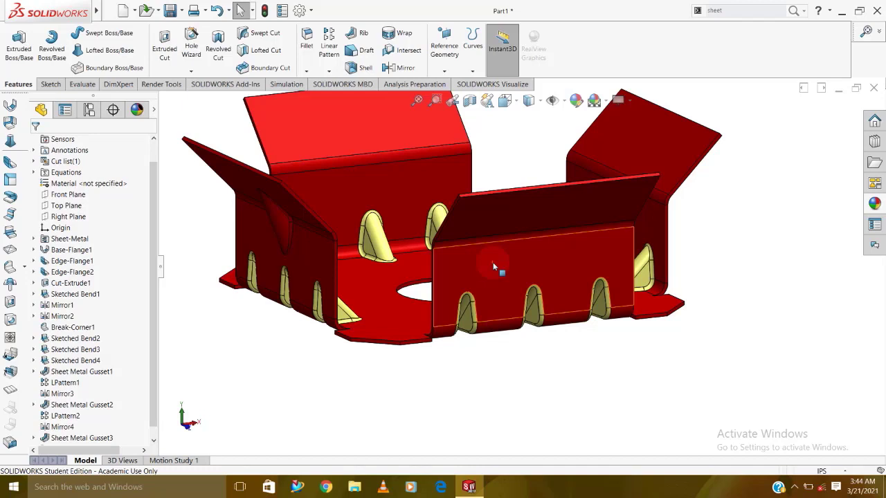
{"action": "mouse_move", "coordinate": [492, 262]}
{"action": "middle_mouse_down"}
{"action": "mouse_move", "coordinate": [485, 198]}
{"action": "mouse_move", "coordinate": [401, 208]}
{"action": "mouse_move", "coordinate": [439, 147]}
{"action": "mouse_move", "coordinate": [375, 216]}
{"action": "mouse_move", "coordinate": [311, 210]}
{"action": "mouse_move", "coordinate": [290, 242]}
{"action": "middle_mouse_up"}
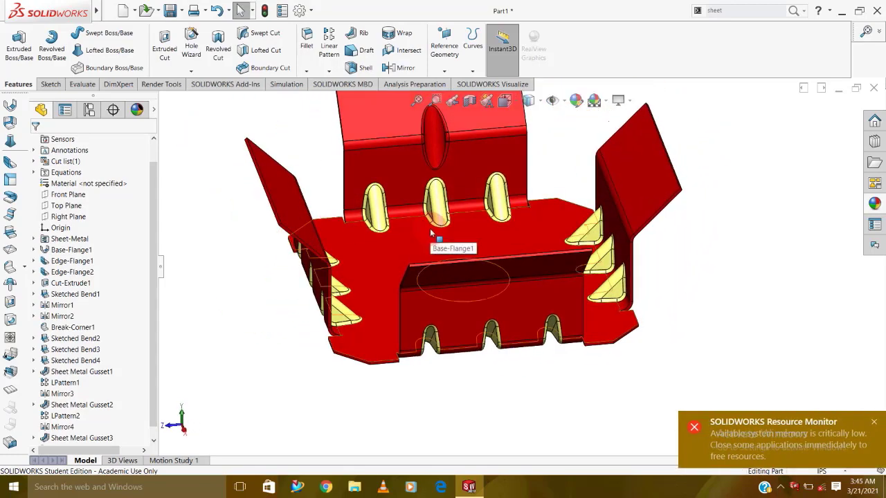
{"action": "scroll", "coordinate": [519, 265], "scroll_direction": "up", "scroll_amount": 3}
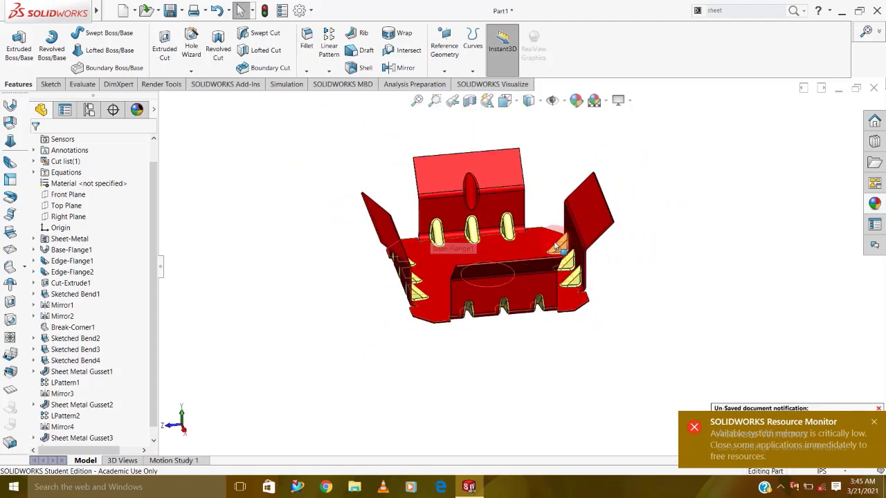
{"action": "scroll", "coordinate": [556, 249], "scroll_direction": "down", "scroll_amount": 2}
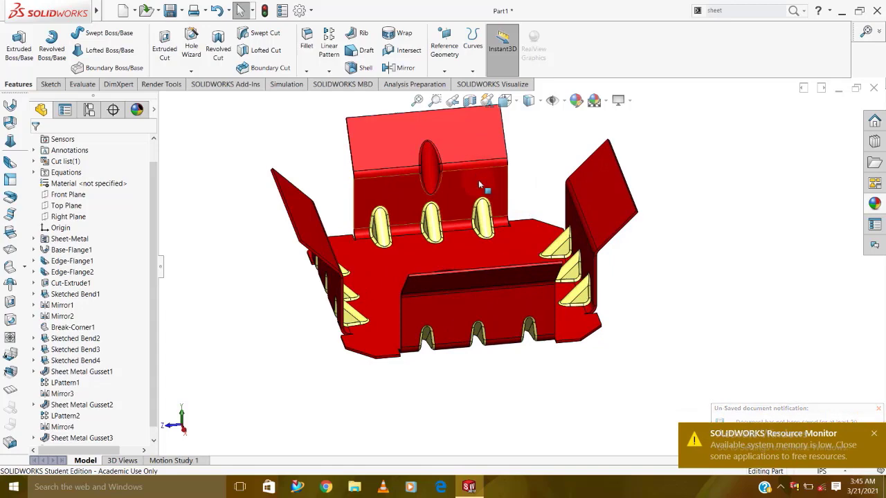
{"action": "mouse_move", "coordinate": [492, 191]}
{"action": "middle_mouse_down"}
{"action": "mouse_move", "coordinate": [603, 112]}
{"action": "mouse_move", "coordinate": [639, 101]}
{"action": "mouse_move", "coordinate": [645, 137]}
{"action": "mouse_move", "coordinate": [506, 243]}
{"action": "mouse_move", "coordinate": [493, 317]}
{"action": "mouse_move", "coordinate": [504, 263]}
{"action": "mouse_move", "coordinate": [510, 271]}
{"action": "middle_mouse_up"}
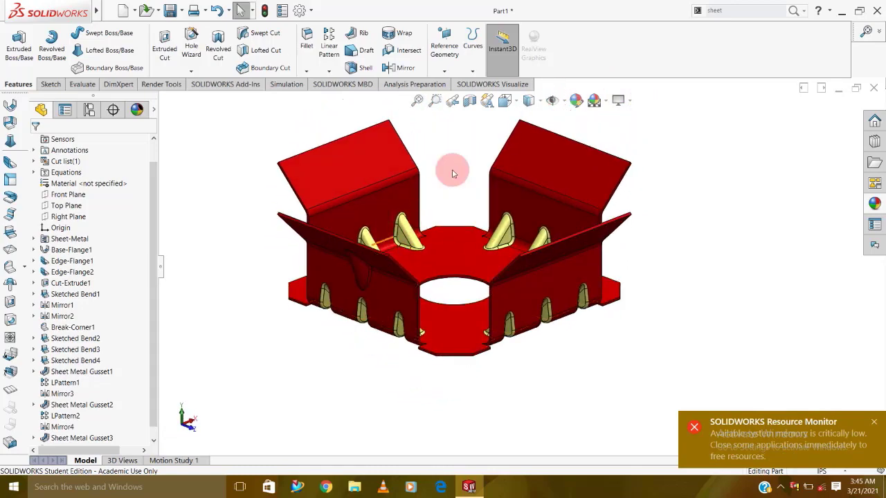
Step: Mirror Sheet Metal Gusset3 about the Right Plane onto the opposite end flange
{"action": "left_click", "coordinate": [388, 67]}
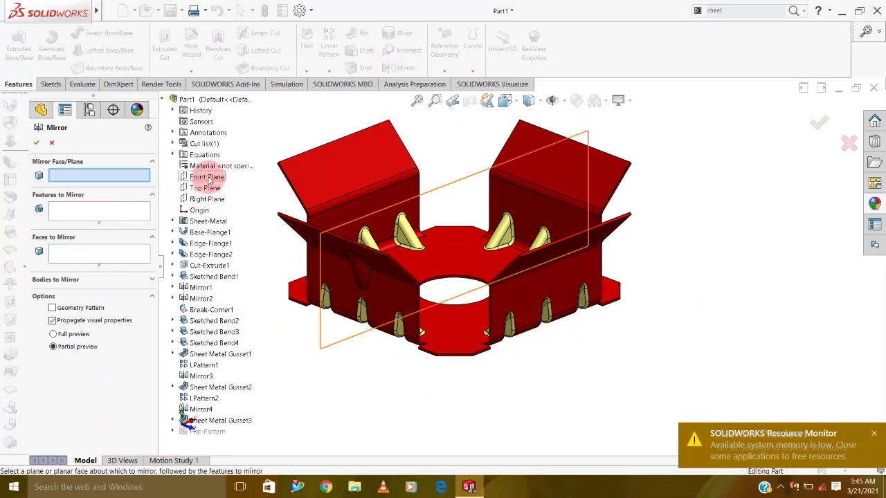
{"action": "left_click", "coordinate": [207, 200]}
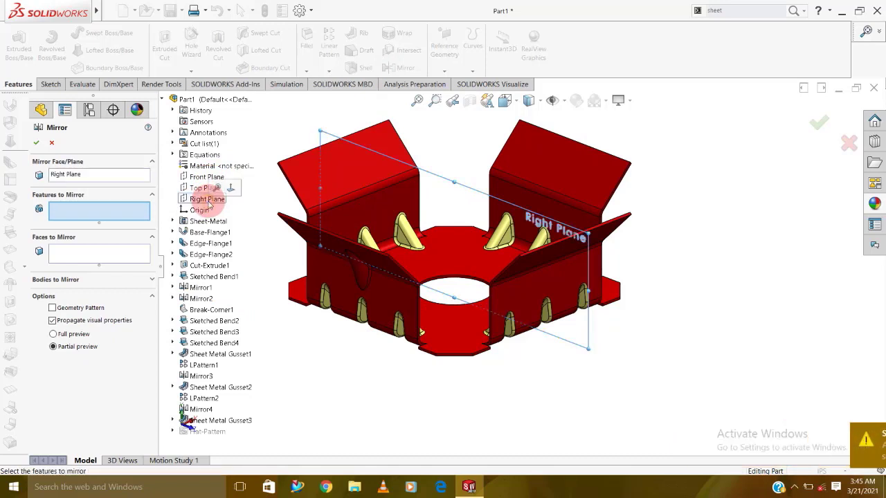
{"action": "left_click", "coordinate": [360, 281]}
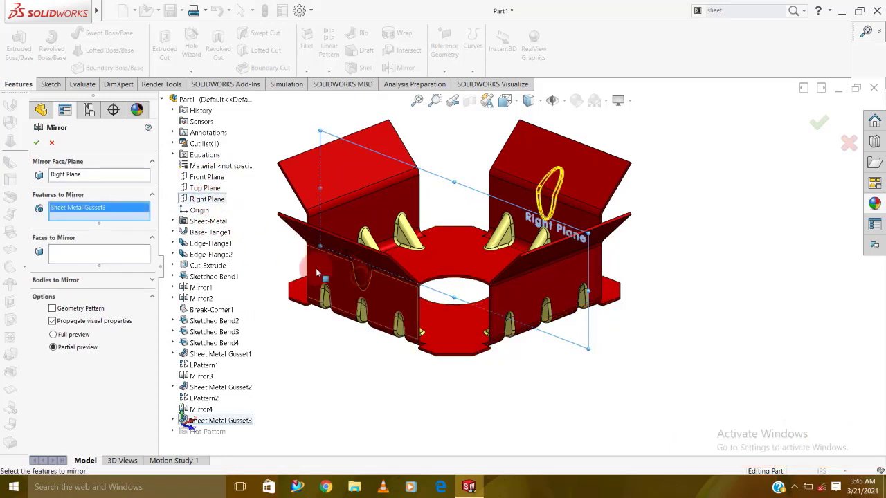
{"action": "left_click", "coordinate": [36, 142]}
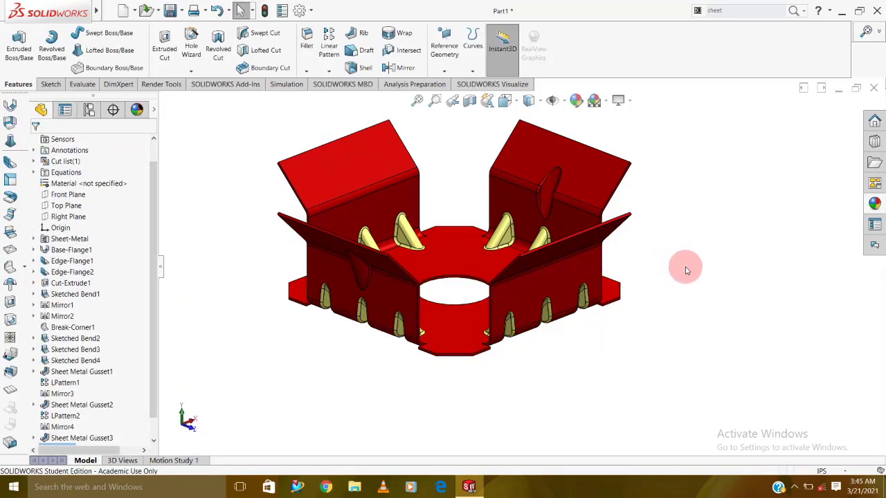
{"action": "mouse_move", "coordinate": [682, 266]}
{"action": "middle_mouse_down"}
{"action": "mouse_move", "coordinate": [631, 263]}
{"action": "mouse_move", "coordinate": [624, 290]}
{"action": "mouse_move", "coordinate": [616, 245]}
{"action": "mouse_move", "coordinate": [686, 226]}
{"action": "mouse_move", "coordinate": [630, 291]}
{"action": "middle_mouse_up"}
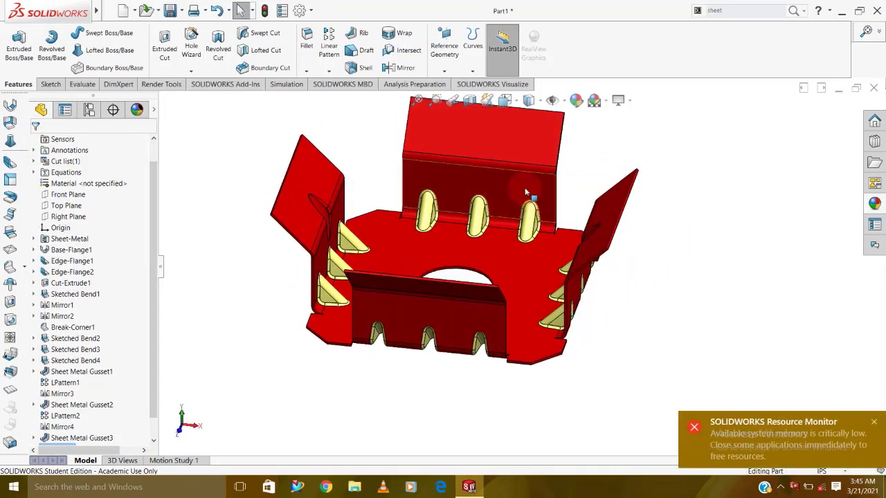
{"action": "mouse_move", "coordinate": [520, 178]}
{"action": "middle_mouse_down"}
{"action": "mouse_move", "coordinate": [422, 164]}
{"action": "mouse_move", "coordinate": [516, 153]}
{"action": "middle_mouse_up"}
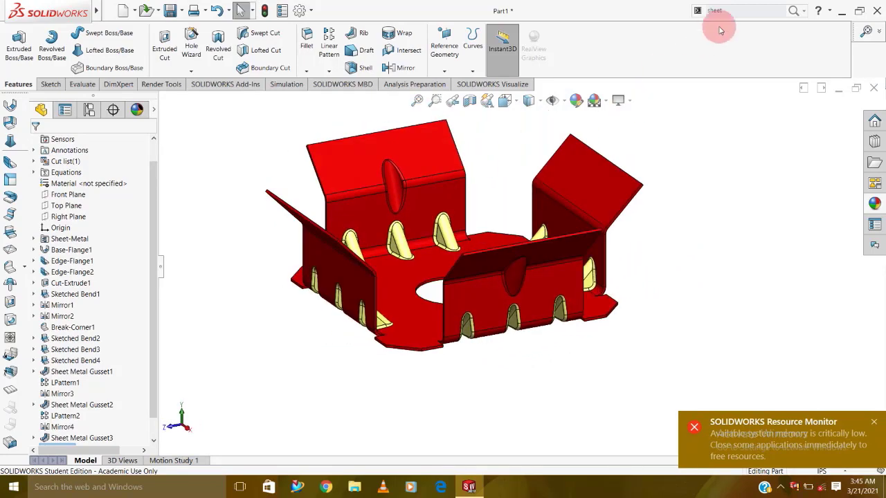
Step: Add a sheet metal gusset on the left flange's upper bend using its top and front faces
{"action": "left_click", "coordinate": [737, 13]}
{"action": "type", "text": "s"}
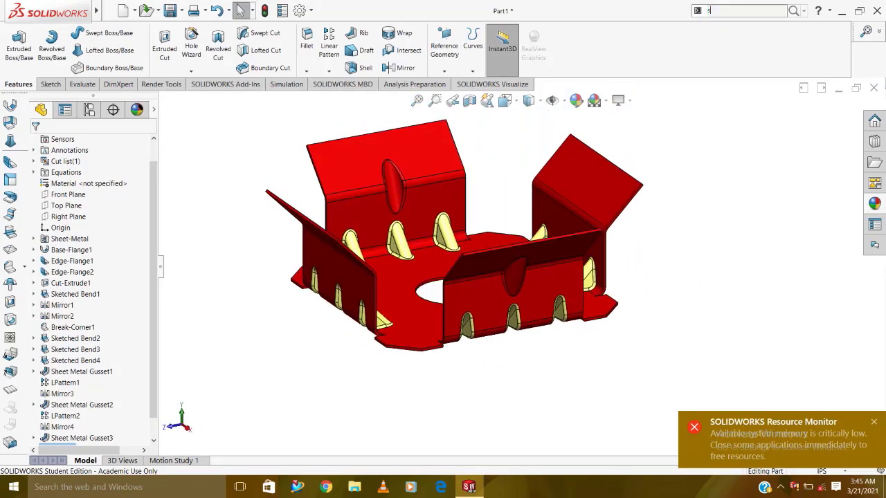
{"action": "type", "text": "heet"}
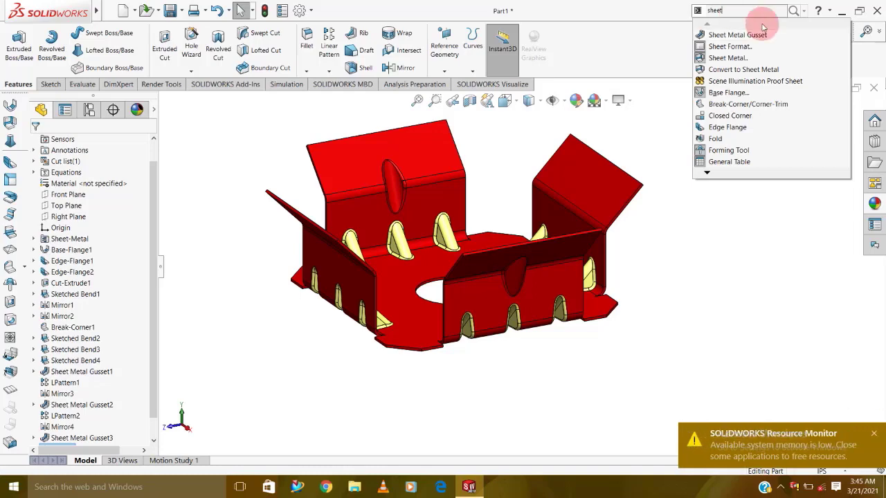
{"action": "left_click", "coordinate": [760, 35]}
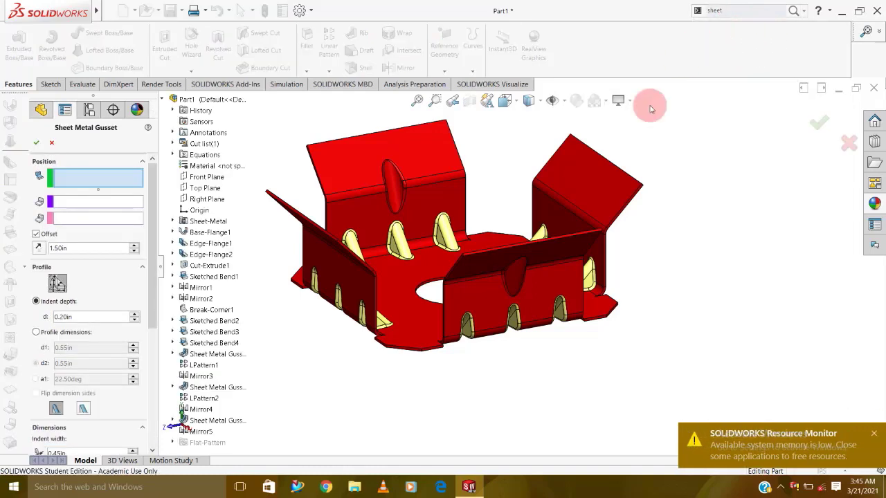
{"action": "mouse_move", "coordinate": [481, 259]}
{"action": "middle_mouse_down"}
{"action": "mouse_move", "coordinate": [494, 211]}
{"action": "mouse_move", "coordinate": [368, 225]}
{"action": "middle_mouse_up"}
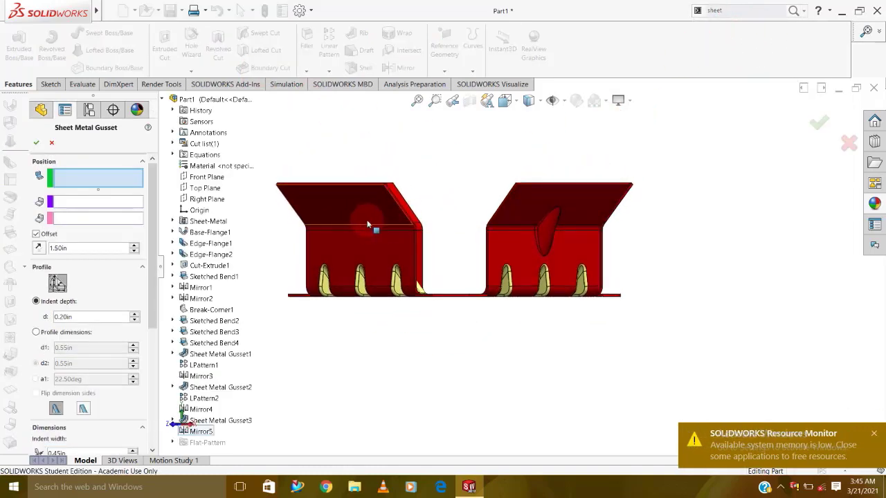
{"action": "left_click", "coordinate": [368, 222]}
{"action": "left_click", "coordinate": [373, 243]}
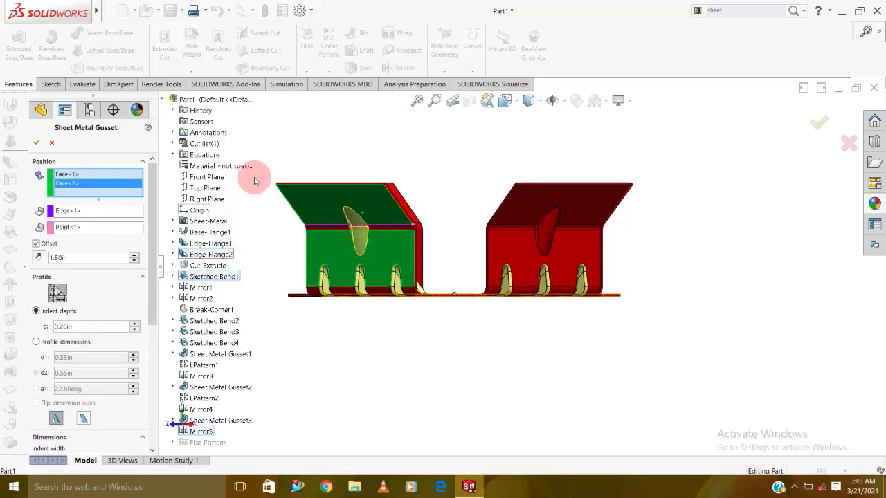
{"action": "left_click", "coordinate": [34, 144]}
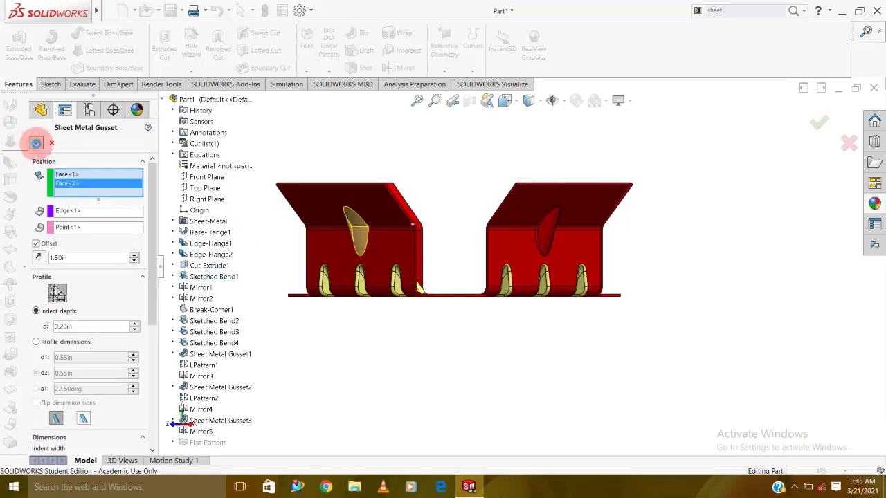
{"action": "key", "text": "ctrl+7"}
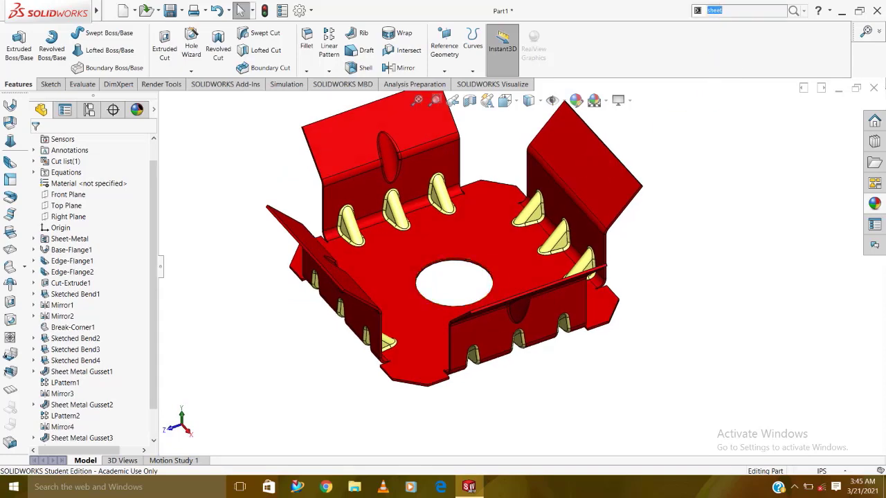
{"action": "left_click", "coordinate": [747, 10]}
Step: Add a sheet metal gusset on the right flange's upper bend using its top and front faces
{"action": "type", "text": "shee"}
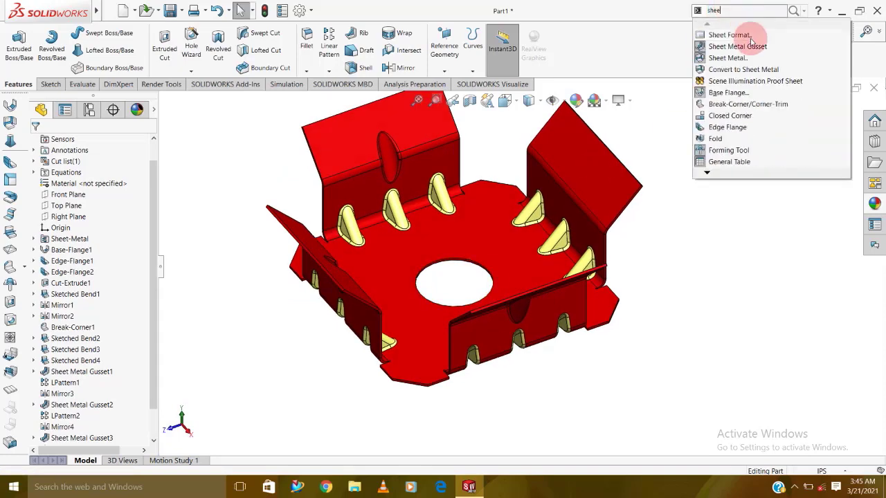
{"action": "left_click", "coordinate": [753, 46]}
{"action": "middle_click_drag", "start_coordinate": [658, 184], "coordinate": [536, 216]}
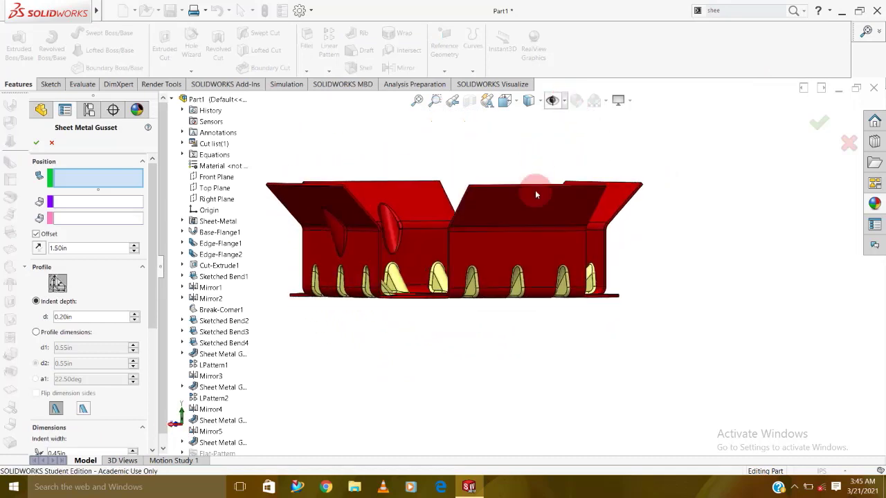
{"action": "left_click", "coordinate": [538, 216]}
{"action": "left_click", "coordinate": [528, 241]}
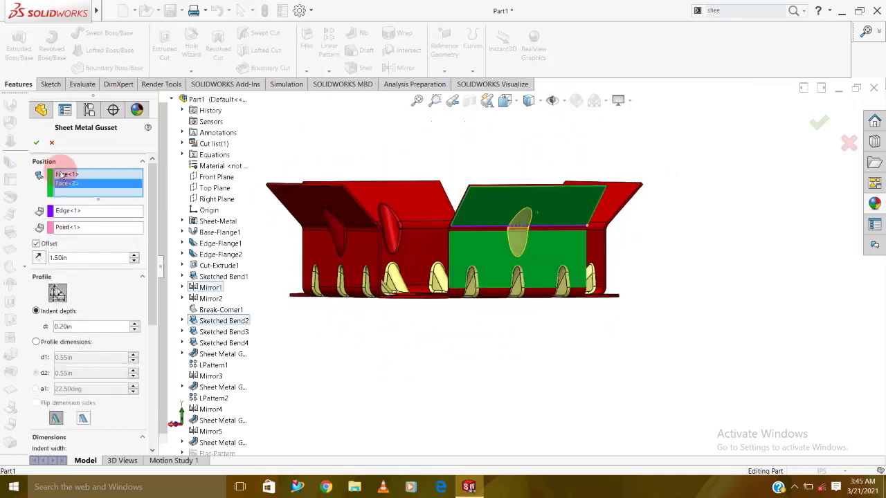
{"action": "left_click", "coordinate": [36, 143]}
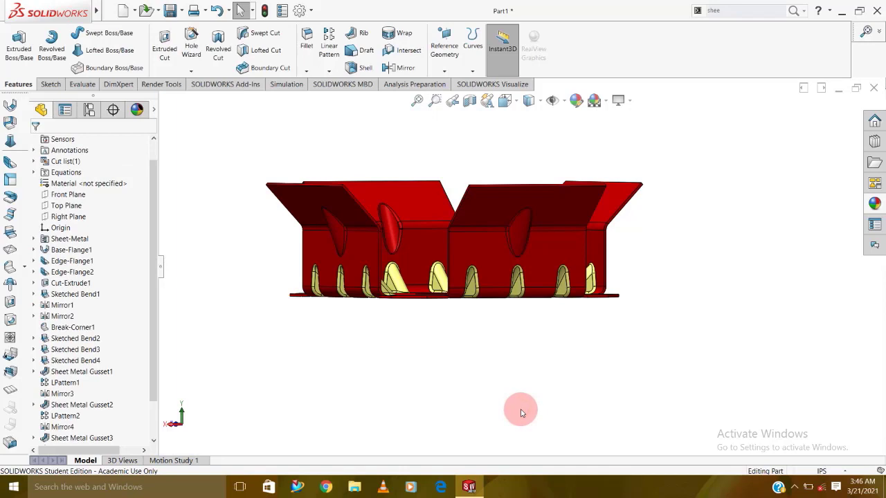
Step: Select Mirror5, Sheet Metal Gusset4 and Sheet Metal Gusset5 in the feature tree
{"action": "middle_click_drag", "start_coordinate": [490, 376], "coordinate": [524, 423]}
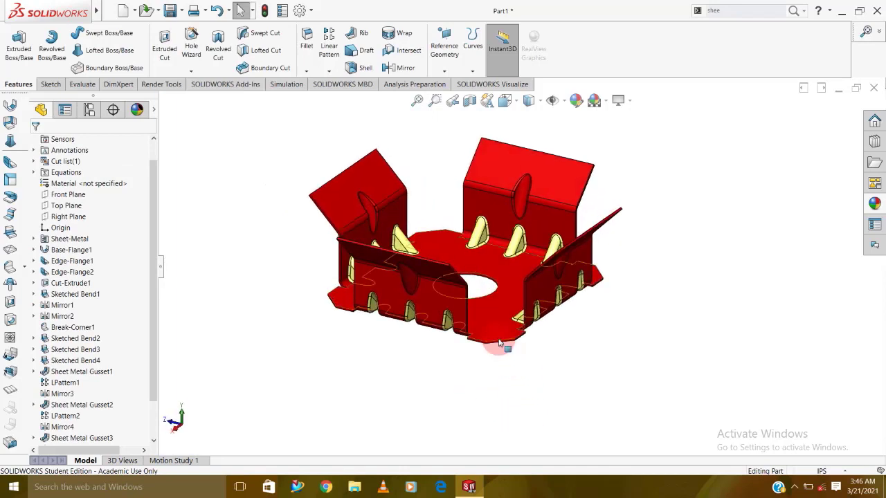
{"action": "left_click", "coordinate": [89, 438]}
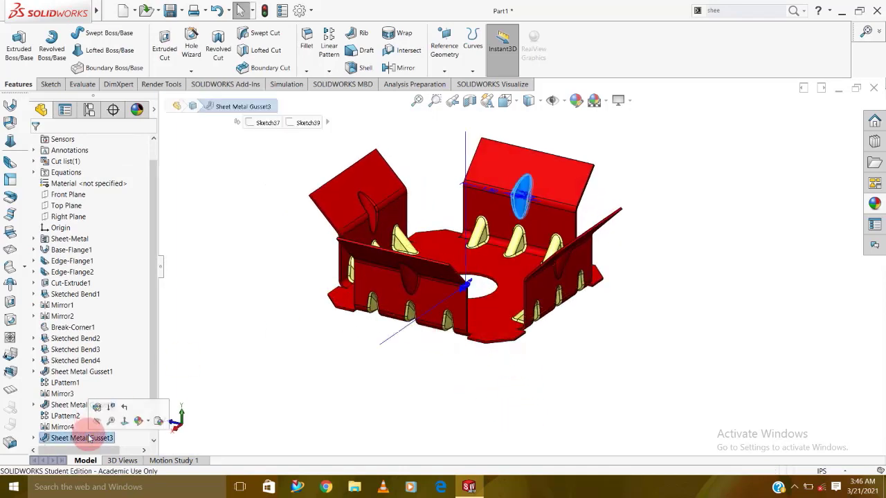
{"action": "left_click", "coordinate": [66, 427], "text": "ctrl"}
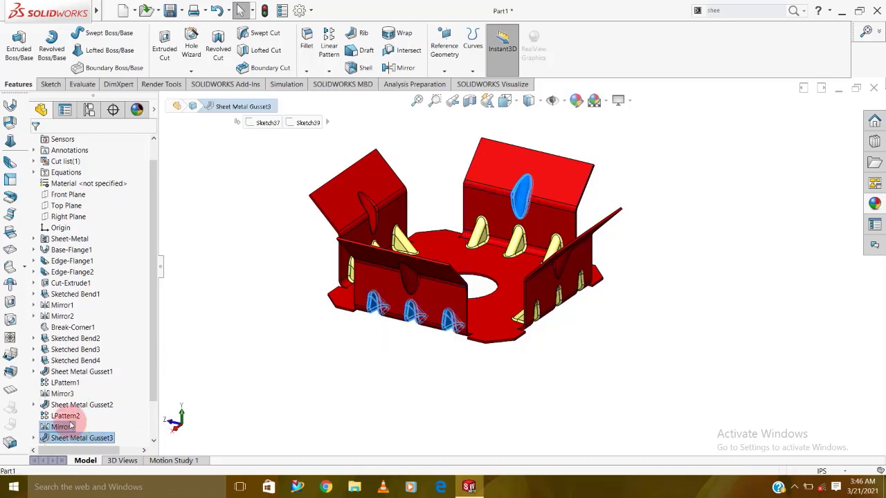
{"action": "scroll", "coordinate": [103, 408], "scroll_direction": "down", "scroll_amount": 1}
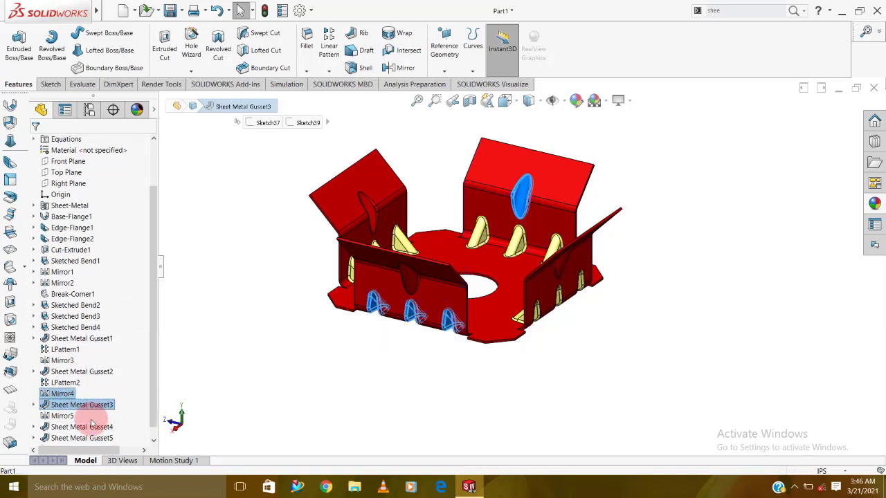
{"action": "left_click", "coordinate": [78, 427]}
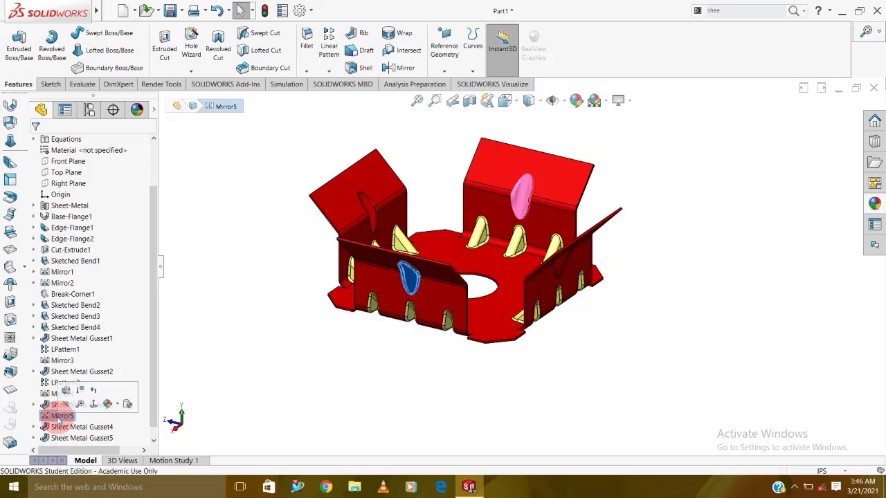
{"action": "left_click", "coordinate": [62, 416], "text": "ctrl"}
{"action": "left_click", "coordinate": [80, 438], "text": "ctrl"}
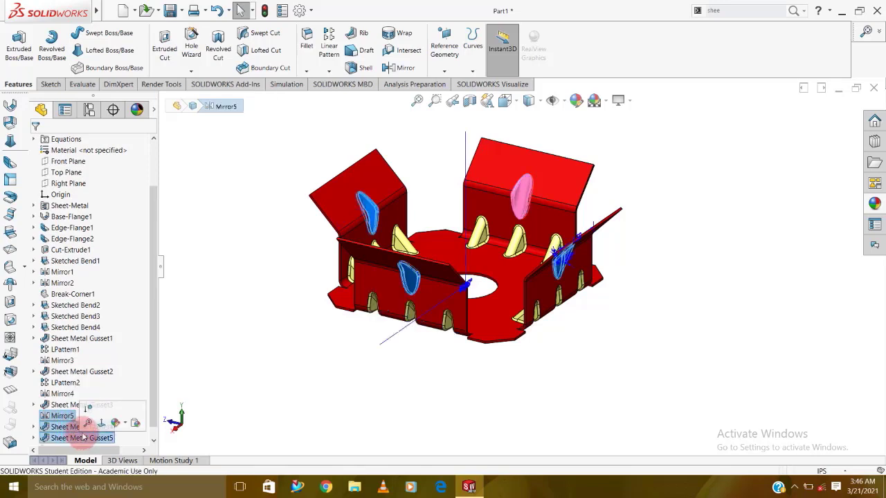
Step: Give the selected gussets a cyan appearance
{"action": "left_click", "coordinate": [126, 425]}
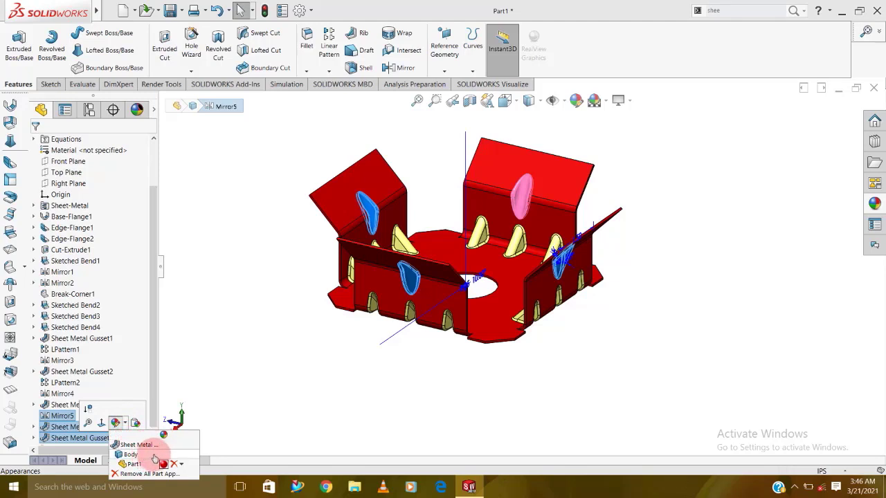
{"action": "left_click", "coordinate": [154, 463]}
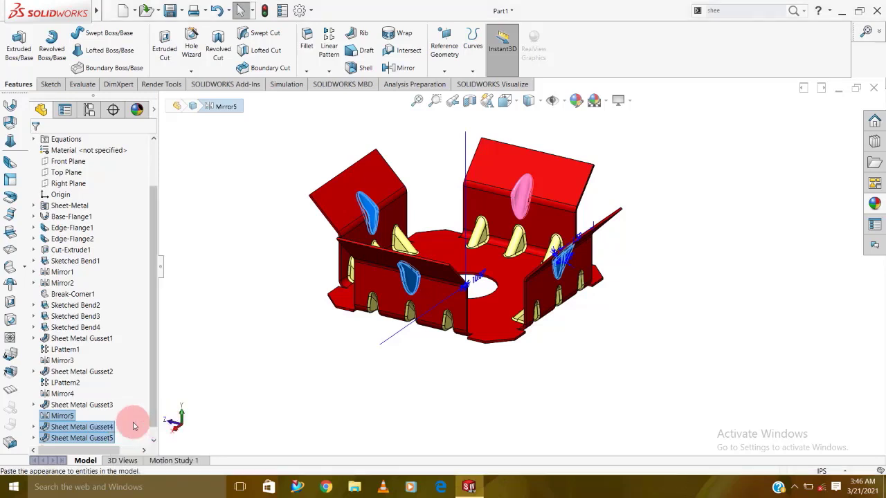
{"action": "left_click", "coordinate": [577, 101]}
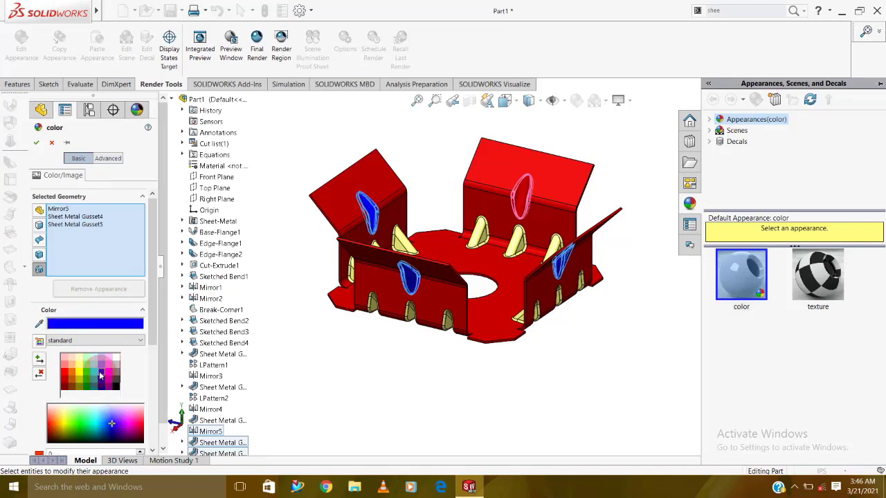
{"action": "left_click", "coordinate": [96, 372]}
{"action": "left_click", "coordinate": [38, 145]}
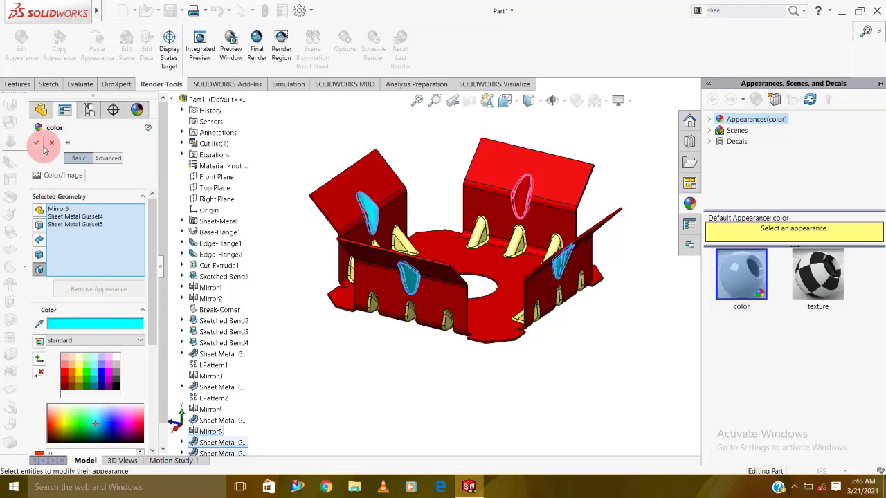
{"action": "mouse_move", "coordinate": [530, 376]}
{"action": "middle_mouse_down"}
{"action": "mouse_move", "coordinate": [562, 316]}
{"action": "mouse_move", "coordinate": [524, 330]}
{"action": "mouse_move", "coordinate": [504, 383]}
{"action": "mouse_move", "coordinate": [540, 388]}
{"action": "middle_mouse_up"}
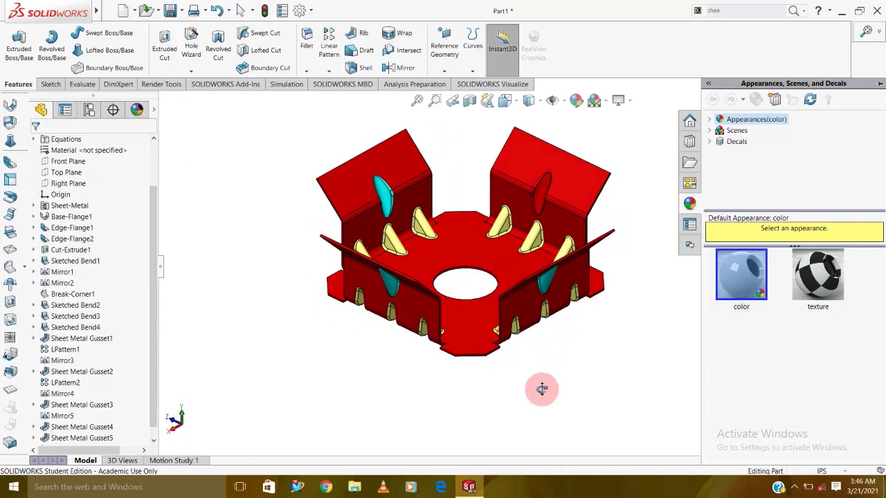
Step: Copy the appearance of one of the cyan upper-flange gussets
{"action": "scroll", "coordinate": [551, 189], "scroll_direction": "down", "scroll_amount": 3}
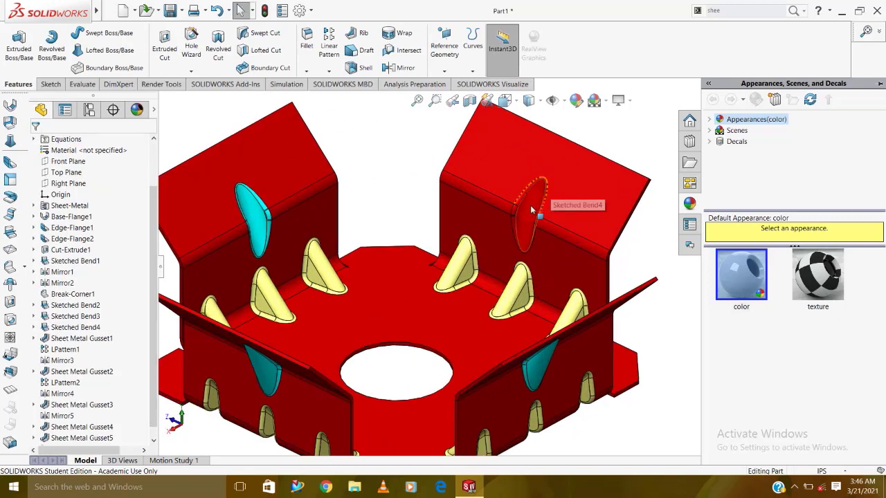
{"action": "left_click", "coordinate": [533, 209]}
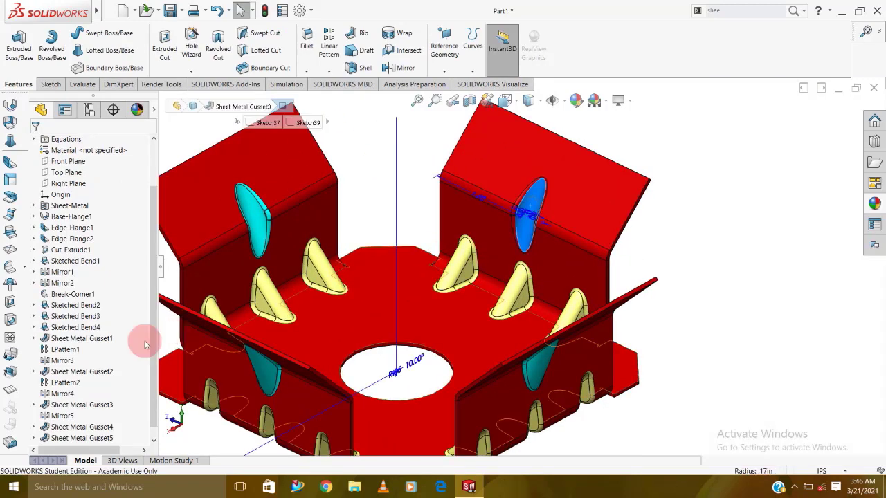
{"action": "right_click", "coordinate": [105, 399]}
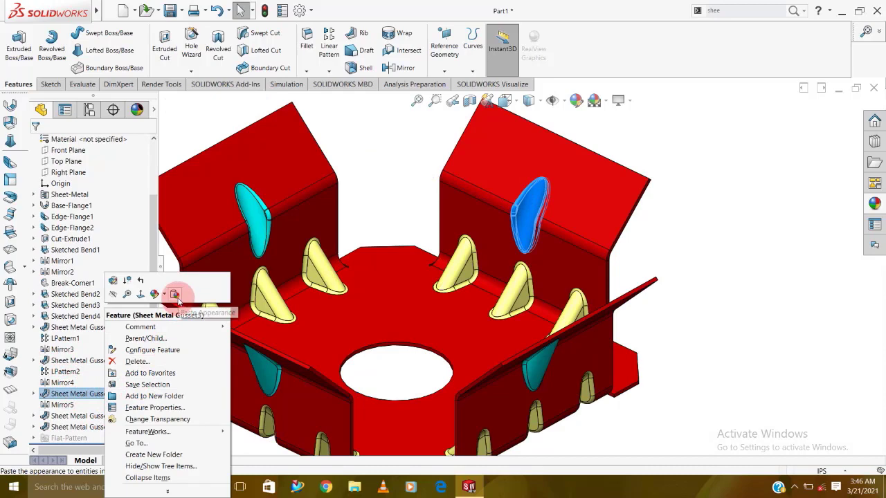
{"action": "left_click", "coordinate": [694, 268]}
{"action": "middle_click_drag", "start_coordinate": [572, 271], "coordinate": [285, 254]}
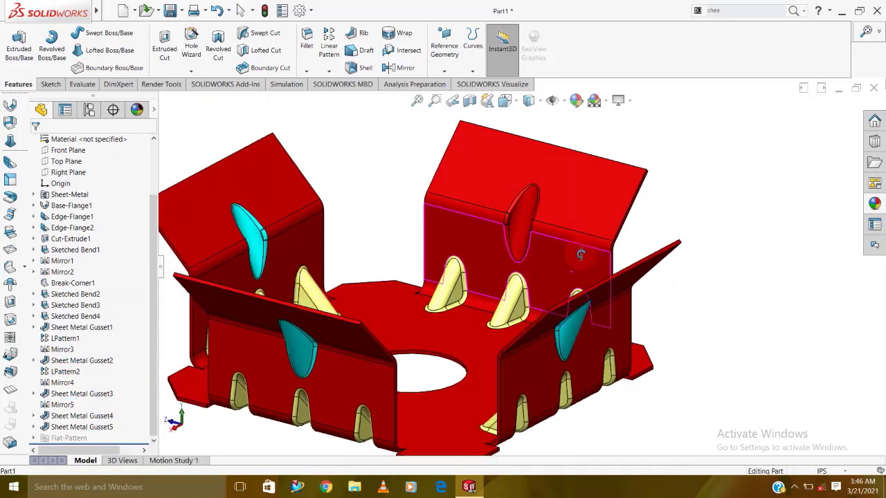
{"action": "right_click", "coordinate": [254, 242]}
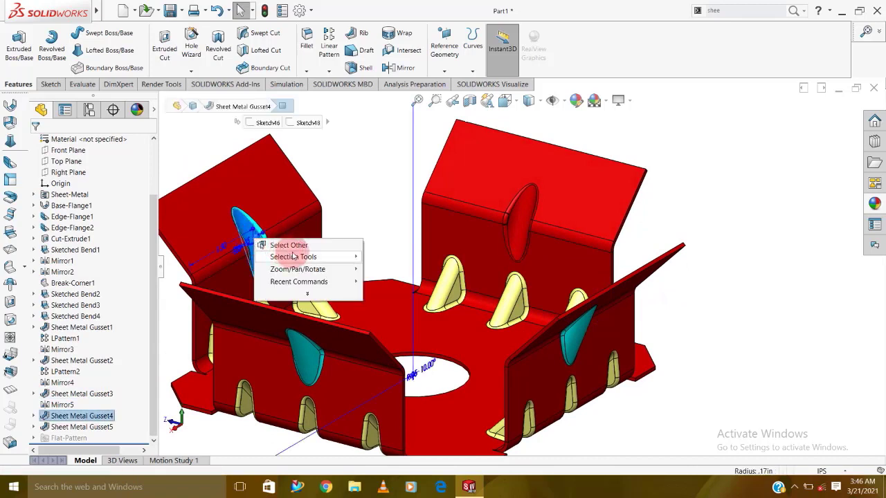
{"action": "left_click", "coordinate": [718, 191]}
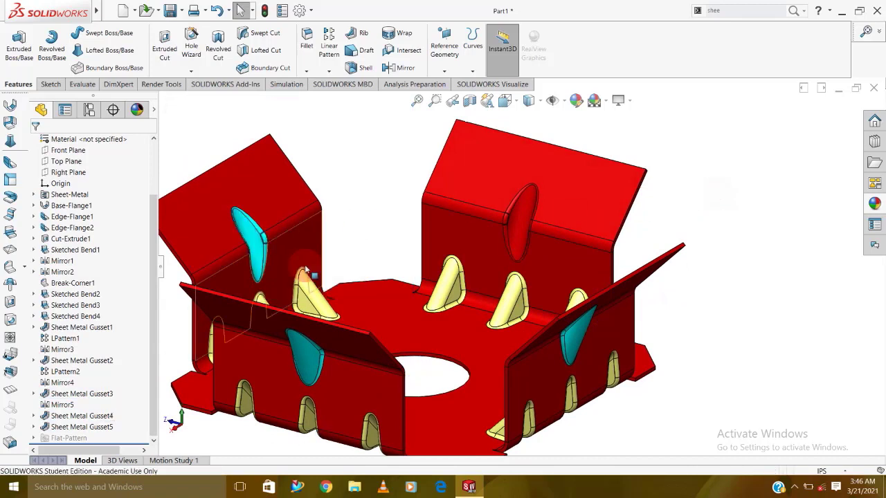
{"action": "left_click", "coordinate": [252, 240]}
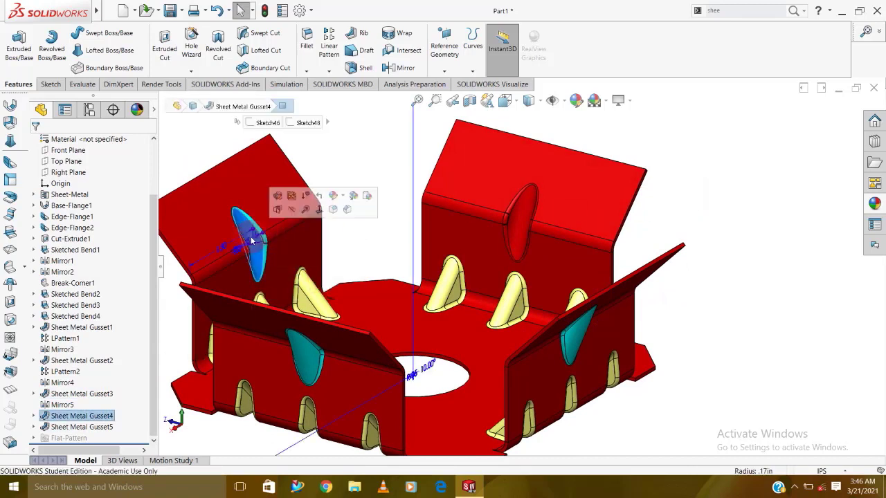
{"action": "left_click", "coordinate": [354, 198]}
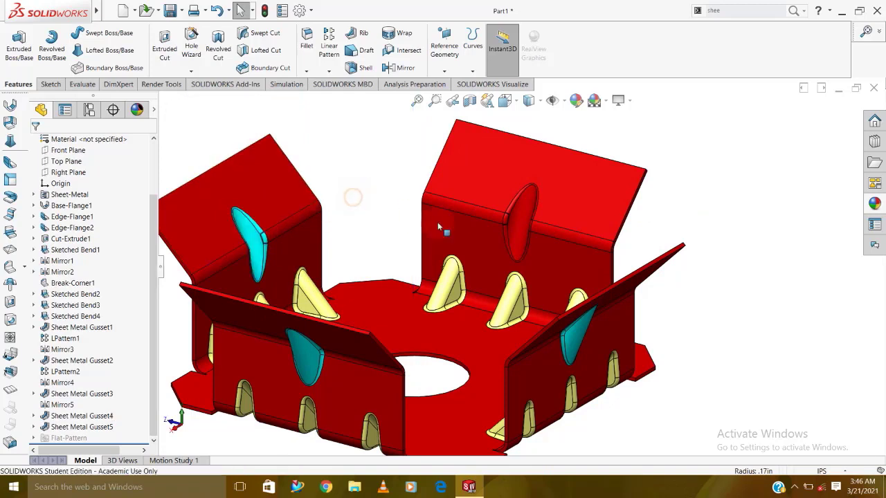
Step: Paste the copied cyan appearance onto Sheet Metal Gusset3 on the back flange
{"action": "left_click", "coordinate": [524, 225]}
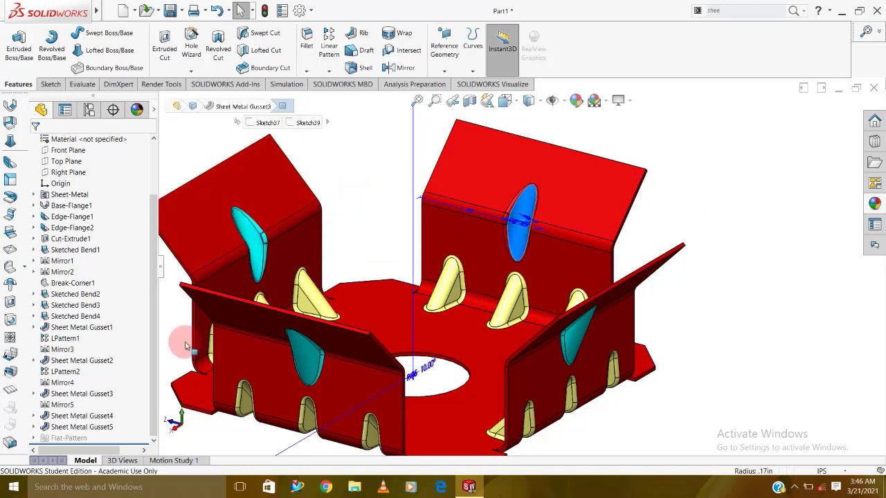
{"action": "left_click", "coordinate": [752, 204]}
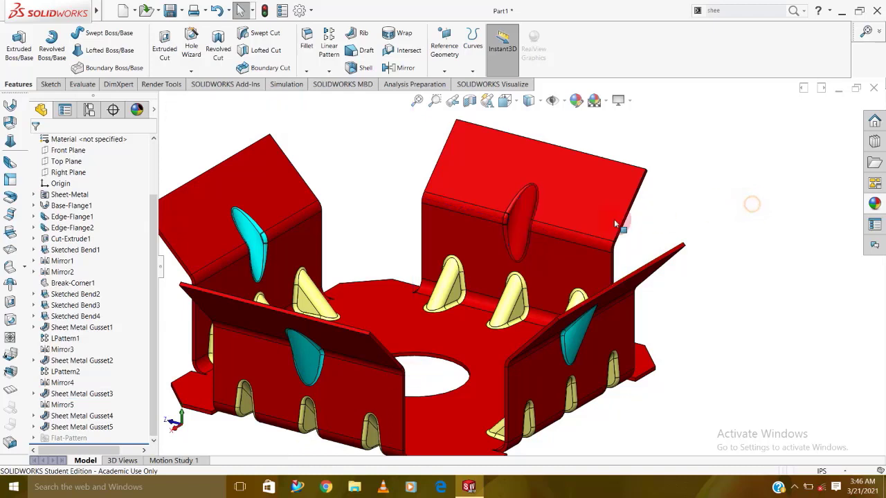
{"action": "left_click", "coordinate": [525, 226]}
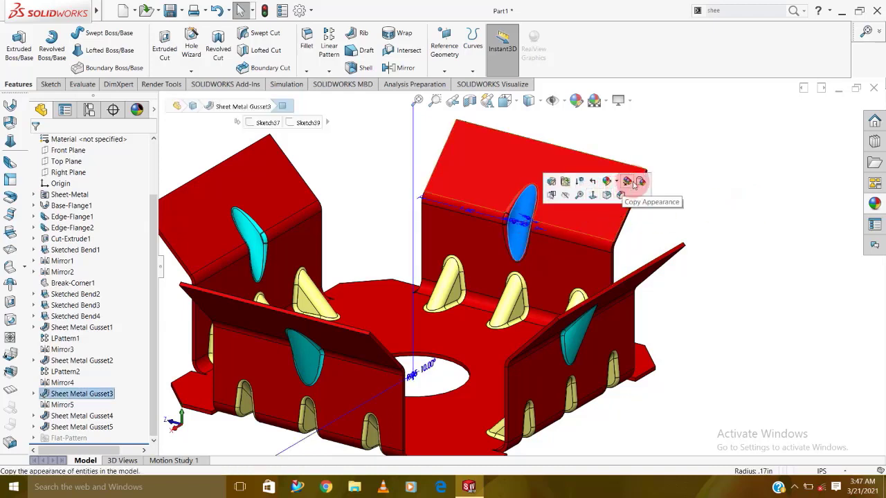
{"action": "left_click", "coordinate": [642, 198]}
{"action": "left_click", "coordinate": [419, 277]}
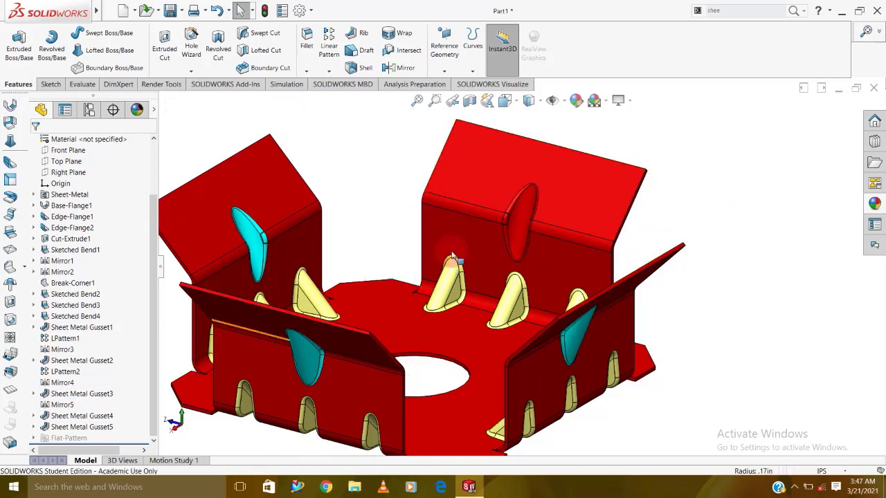
{"action": "left_click", "coordinate": [529, 212]}
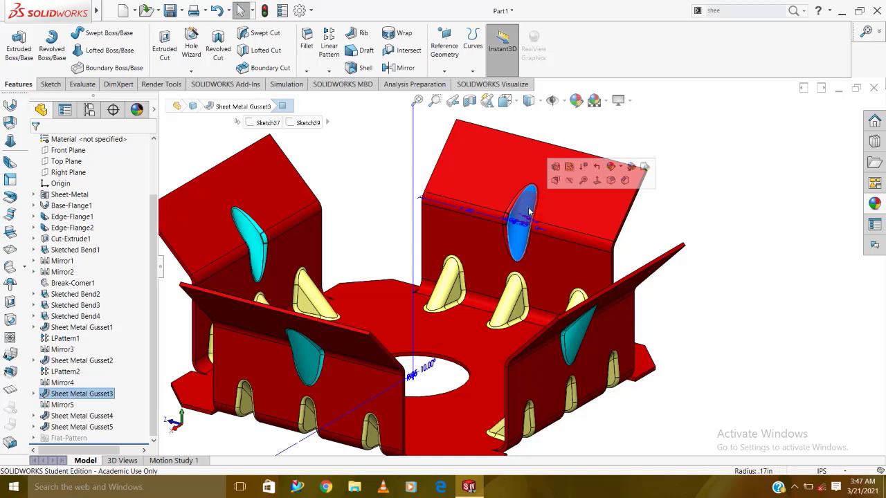
{"action": "left_click", "coordinate": [100, 394]}
{"action": "left_click", "coordinate": [159, 377]}
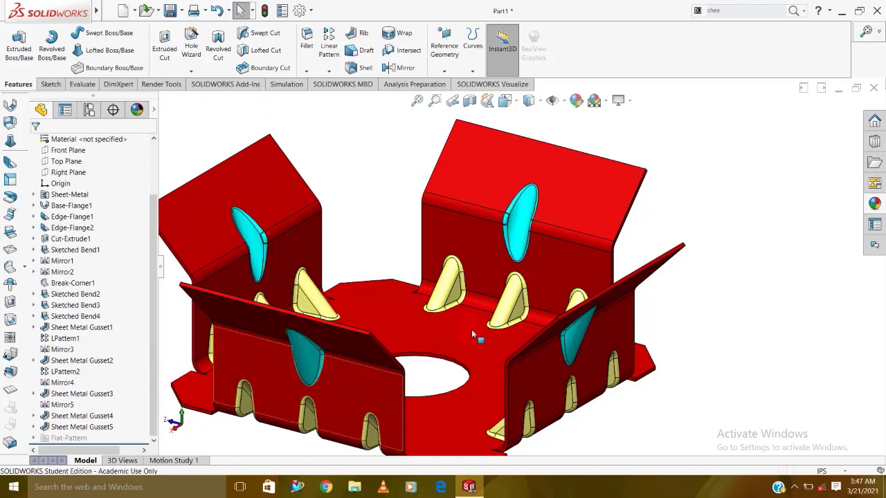
{"action": "scroll", "coordinate": [568, 308], "scroll_direction": "up", "scroll_amount": 2}
{"action": "mouse_move", "coordinate": [567, 308]}
{"action": "middle_mouse_down"}
{"action": "mouse_move", "coordinate": [544, 311]}
{"action": "mouse_move", "coordinate": [553, 294]}
{"action": "middle_mouse_up"}
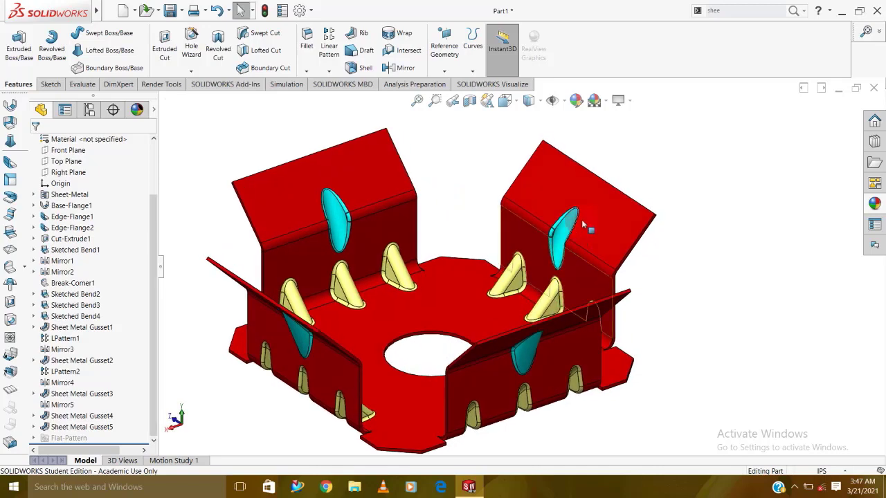
Step: Try the Studio Room 2 and Soft Spotlight scenes, finally applying Rooftop
{"action": "left_click", "coordinate": [605, 107]}
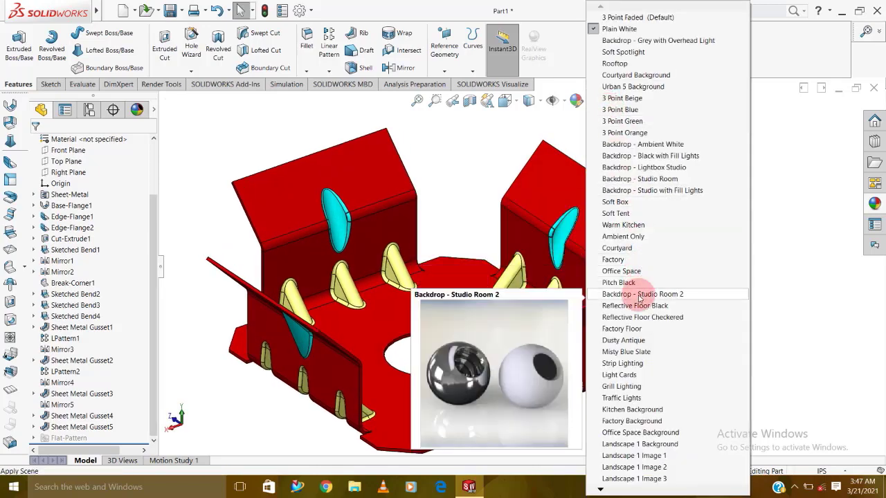
{"action": "left_click", "coordinate": [638, 297]}
{"action": "scroll", "coordinate": [626, 284], "scroll_direction": "up", "scroll_amount": 5}
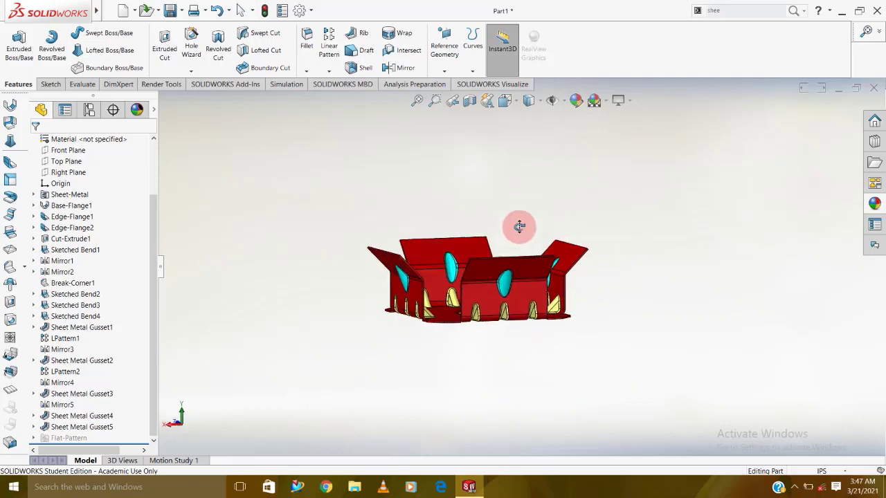
{"action": "left_click", "coordinate": [604, 102]}
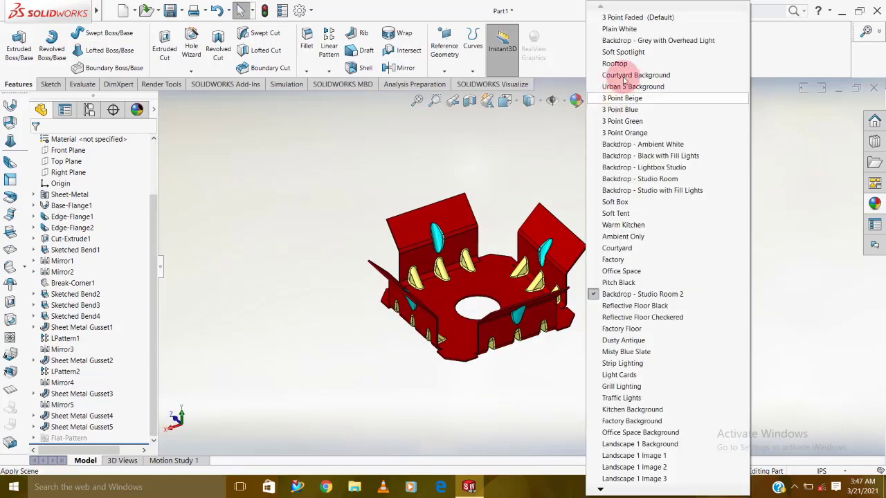
{"action": "left_click", "coordinate": [629, 61]}
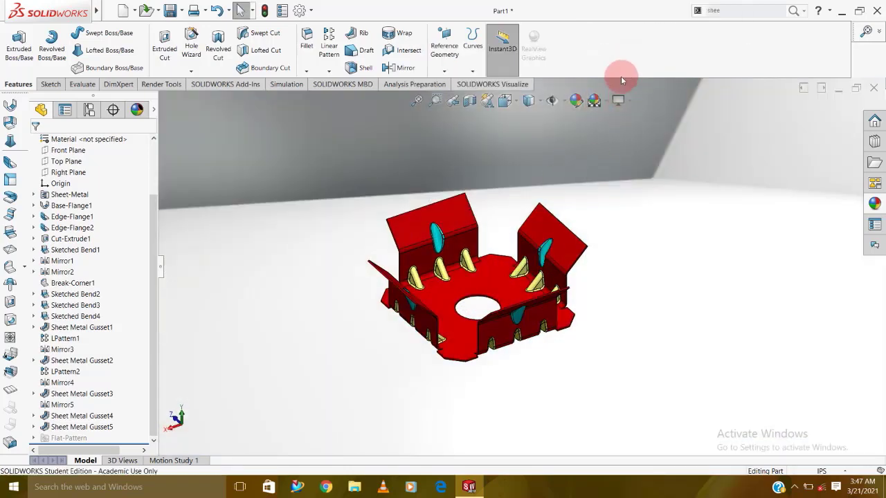
{"action": "left_click", "coordinate": [604, 102]}
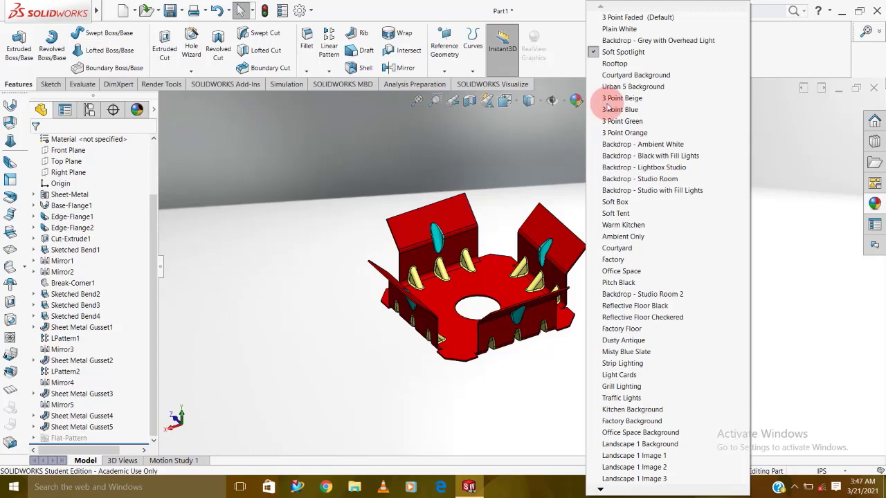
{"action": "left_click", "coordinate": [621, 69]}
{"action": "scroll", "coordinate": [487, 329], "scroll_direction": "down", "scroll_amount": 2}
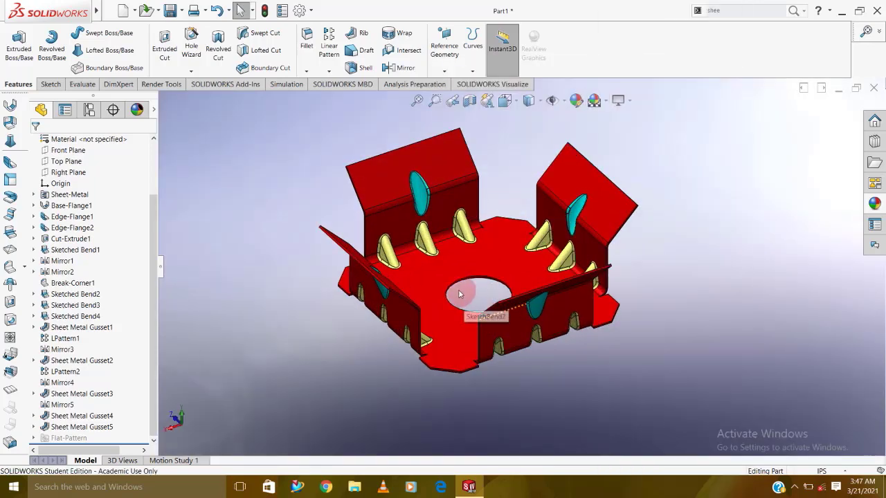
{"action": "mouse_move", "coordinate": [459, 294]}
{"action": "middle_mouse_down"}
{"action": "mouse_move", "coordinate": [474, 154]}
{"action": "mouse_move", "coordinate": [478, 233]}
{"action": "mouse_move", "coordinate": [469, 150]}
{"action": "mouse_move", "coordinate": [473, 320]}
{"action": "middle_mouse_up"}
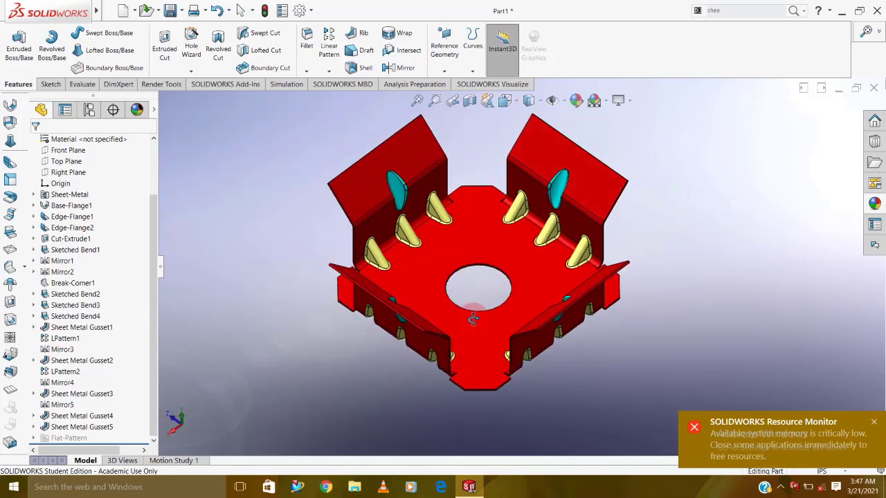
Step: Flatten the tray despite the low-memory warning and show the flat pattern in the Plain White scene
{"action": "left_click", "coordinate": [10, 389]}
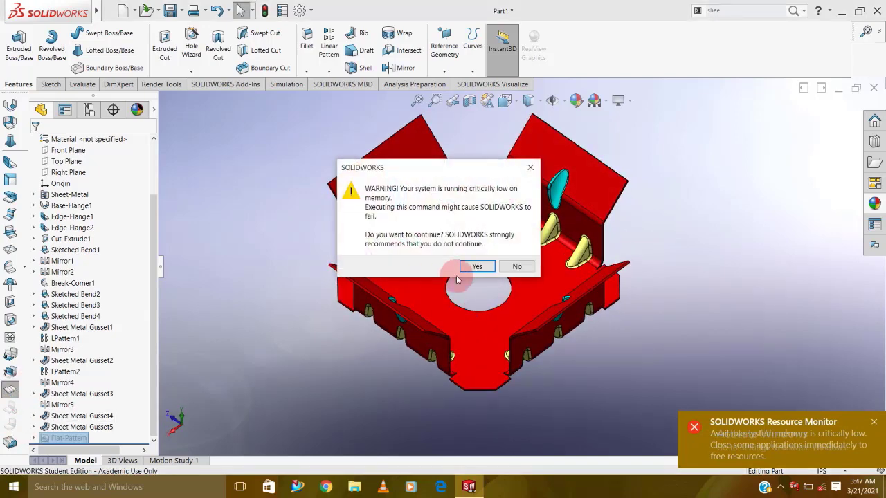
{"action": "left_click", "coordinate": [476, 266]}
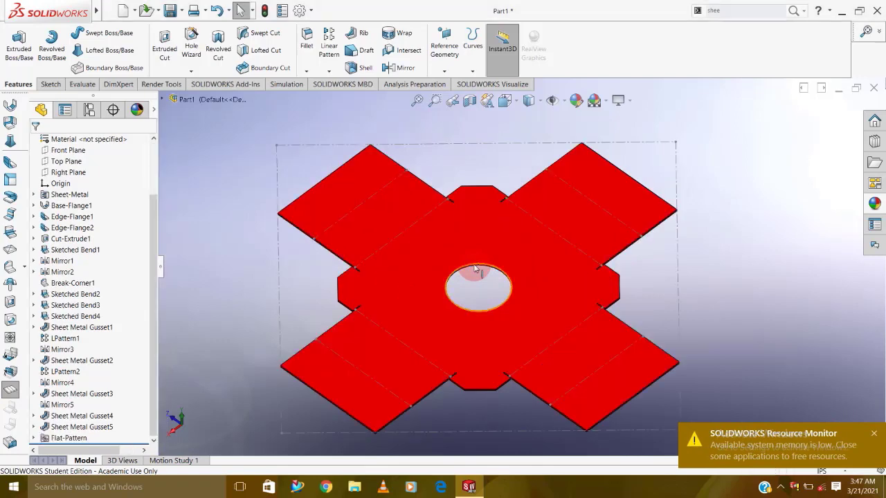
{"action": "mouse_move", "coordinate": [662, 251]}
{"action": "middle_mouse_down"}
{"action": "mouse_move", "coordinate": [682, 259]}
{"action": "mouse_move", "coordinate": [684, 336]}
{"action": "middle_mouse_up"}
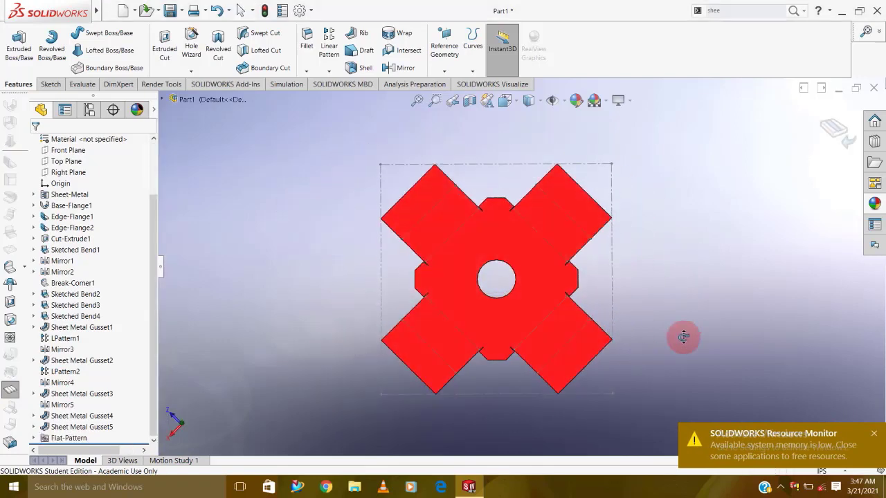
{"action": "scroll", "coordinate": [504, 356], "scroll_direction": "down", "scroll_amount": 3}
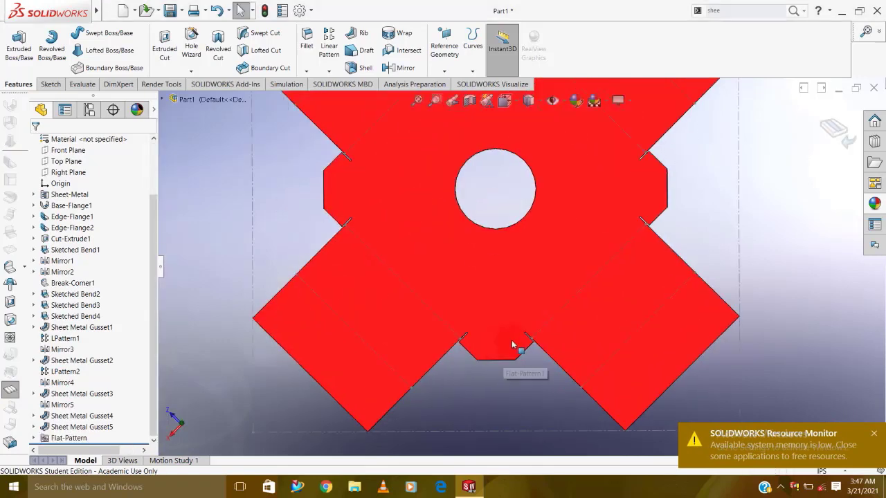
{"action": "scroll", "coordinate": [514, 339], "scroll_direction": "down", "scroll_amount": 3}
{"action": "scroll", "coordinate": [534, 389], "scroll_direction": "up", "scroll_amount": 3}
{"action": "scroll", "coordinate": [530, 388], "scroll_direction": "up", "scroll_amount": 2}
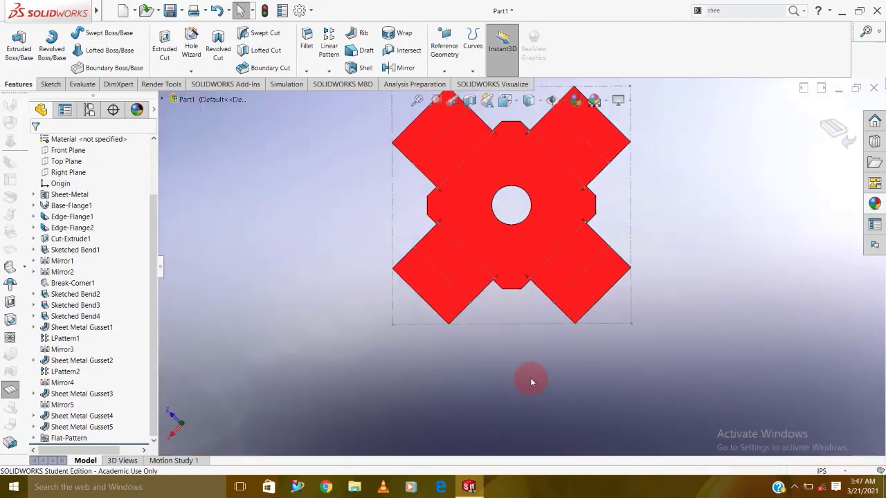
{"action": "scroll", "coordinate": [530, 380], "scroll_direction": "up", "scroll_amount": 1}
{"action": "scroll", "coordinate": [553, 198], "scroll_direction": "down", "scroll_amount": 1}
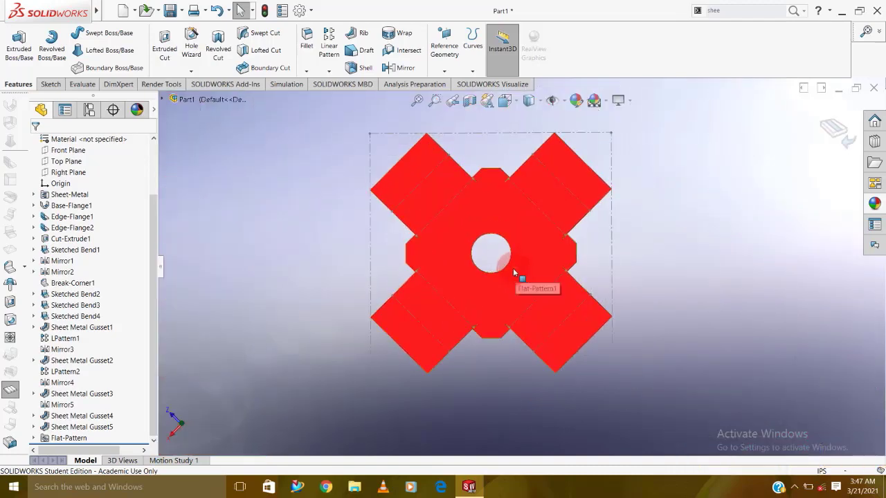
{"action": "left_click", "coordinate": [596, 100]}
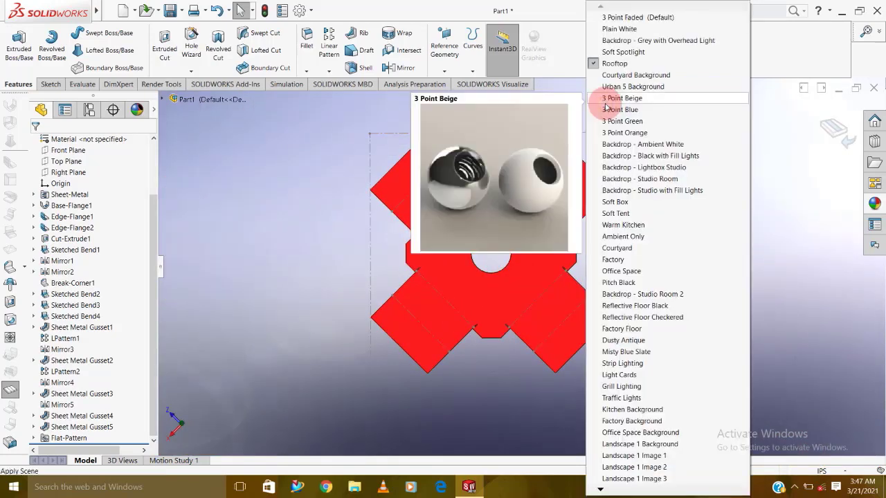
{"action": "left_click", "coordinate": [609, 17]}
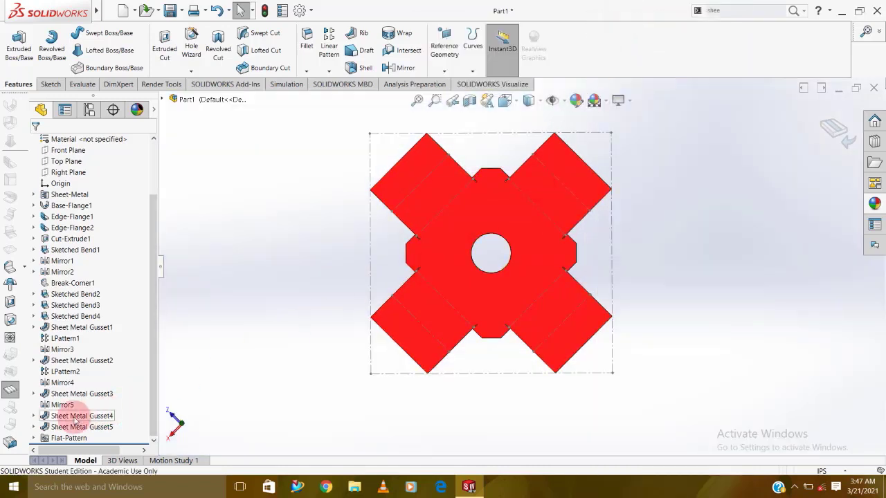
Step: Fold the tray back from its flat pattern, then show it in a zoomed-in isometric view
{"action": "left_click", "coordinate": [629, 254]}
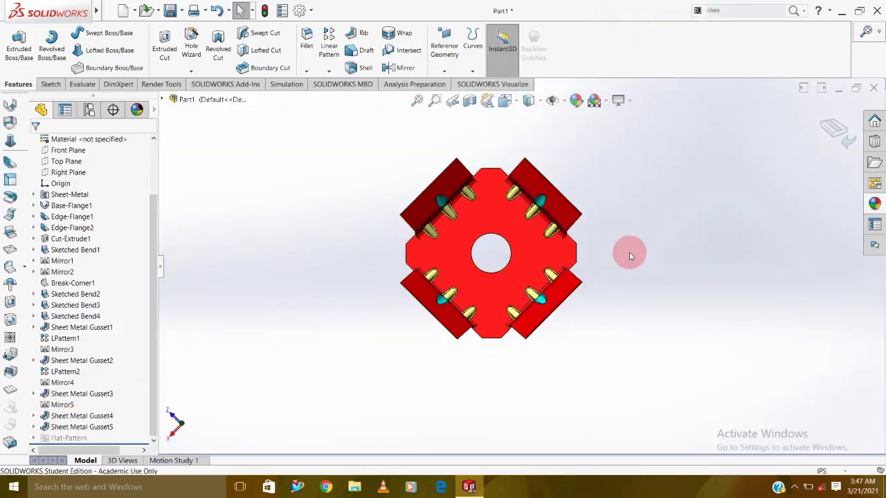
{"action": "middle_click_drag", "start_coordinate": [554, 286], "coordinate": [569, 174]}
{"action": "key", "text": "space"}
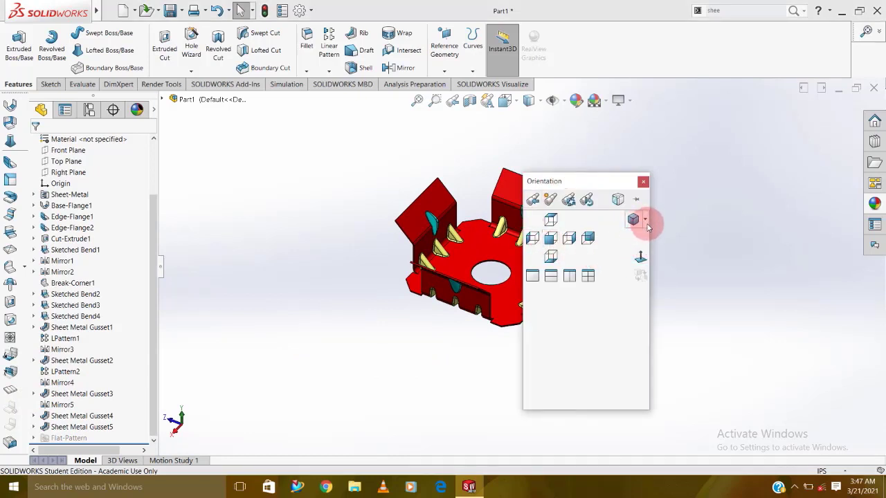
{"action": "left_click", "coordinate": [619, 206]}
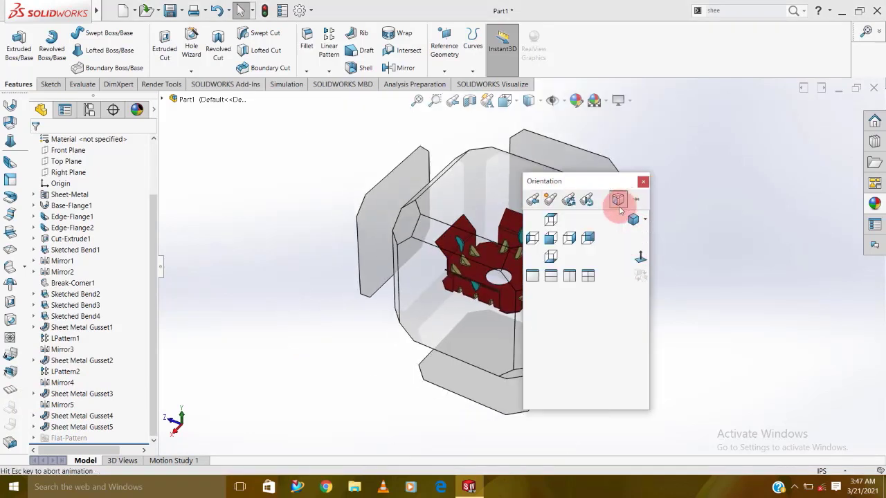
{"action": "left_click", "coordinate": [517, 281]}
{"action": "scroll", "coordinate": [502, 252], "scroll_direction": "down", "scroll_amount": 2}
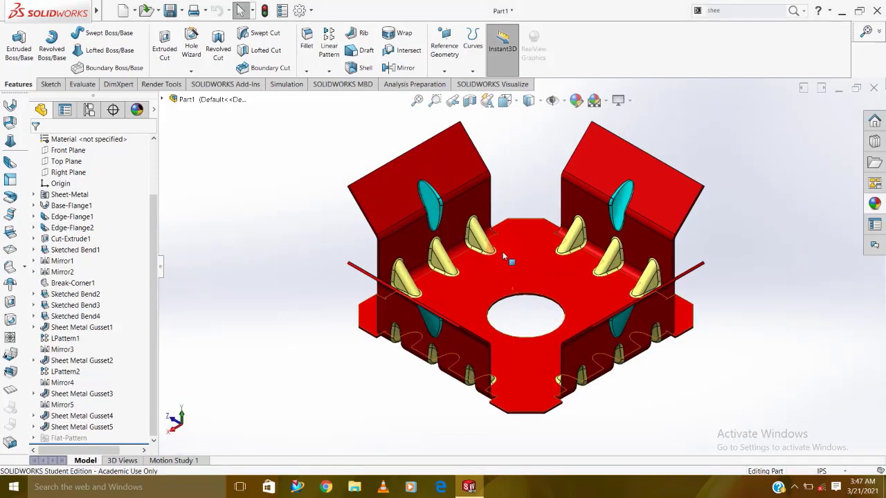
{"action": "scroll", "coordinate": [504, 255], "scroll_direction": "down", "scroll_amount": 1}
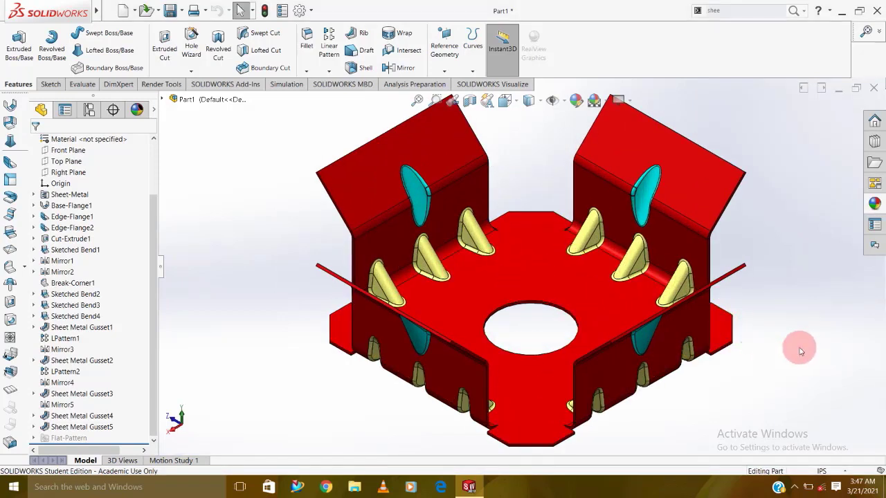